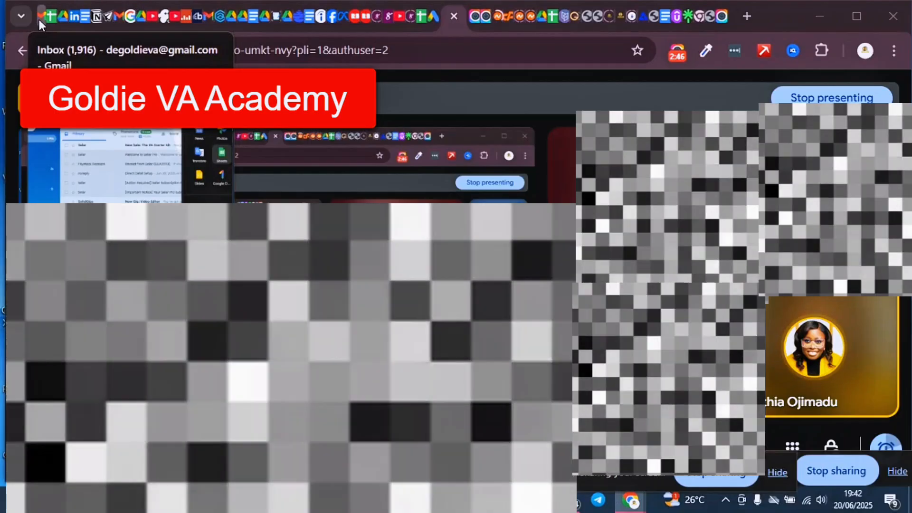
- Switch to the Gmail inbox, open Google Search from the Google apps, and decline the Gemini offer
left_click(39, 19)
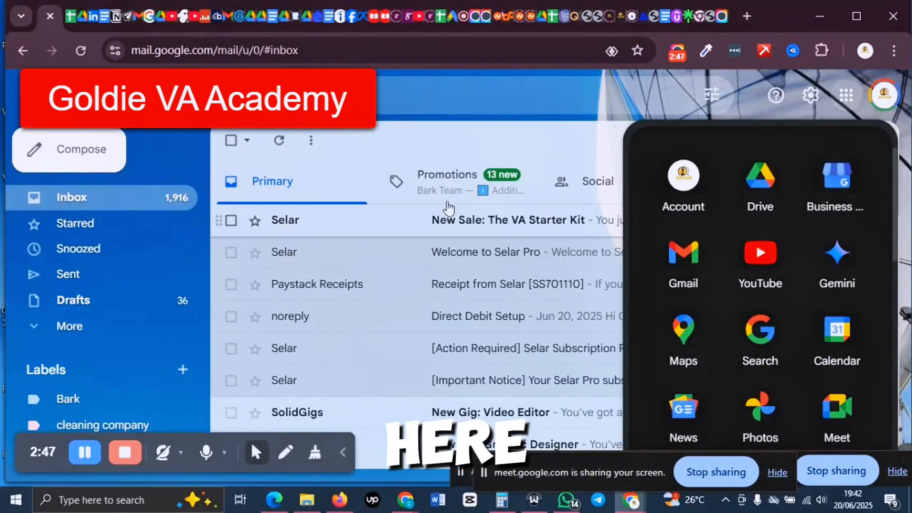
left_click(70, 24)
left_click(41, 19)
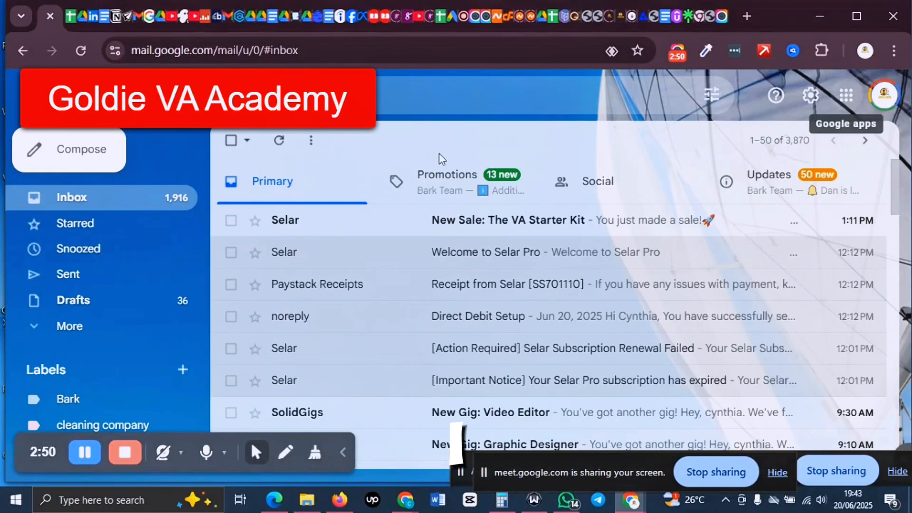
left_click(846, 95)
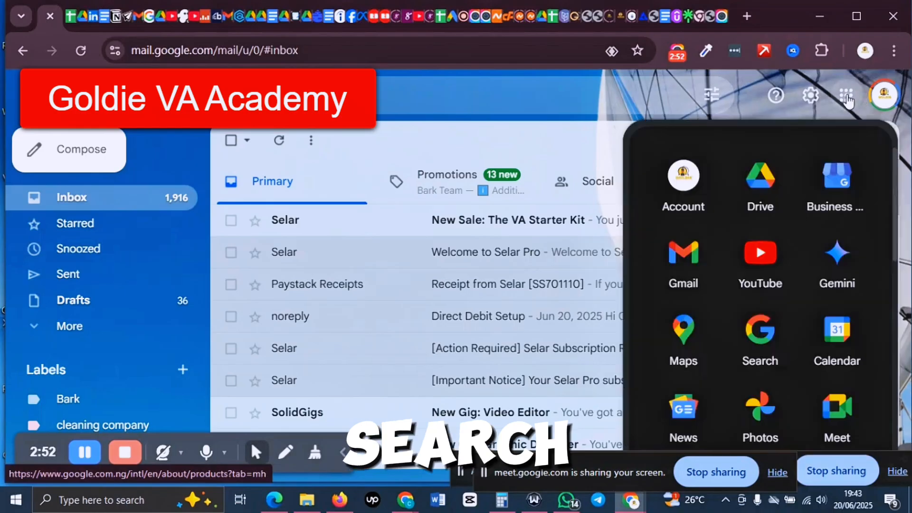
left_click(766, 349)
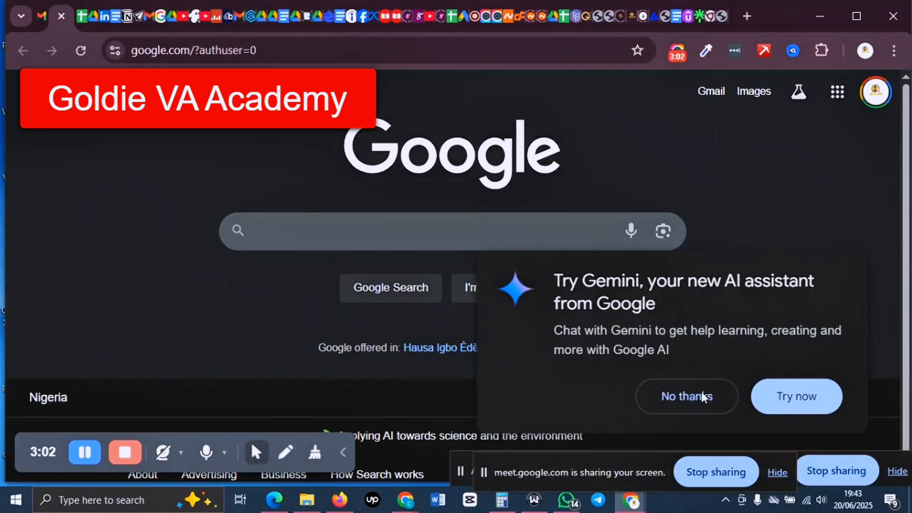
left_click(685, 397)
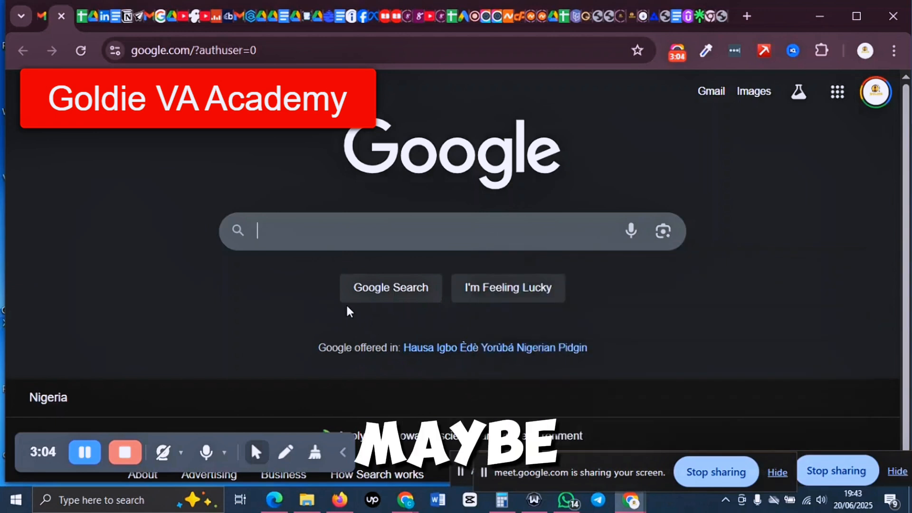
- Search Google for "top 10 restaurants in texas" using the matching suggestion
left_click(411, 233)
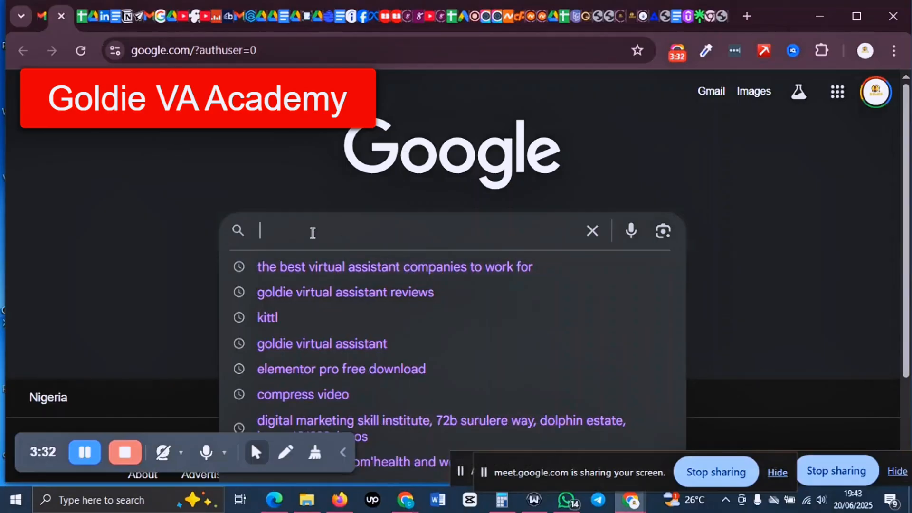
type("top")
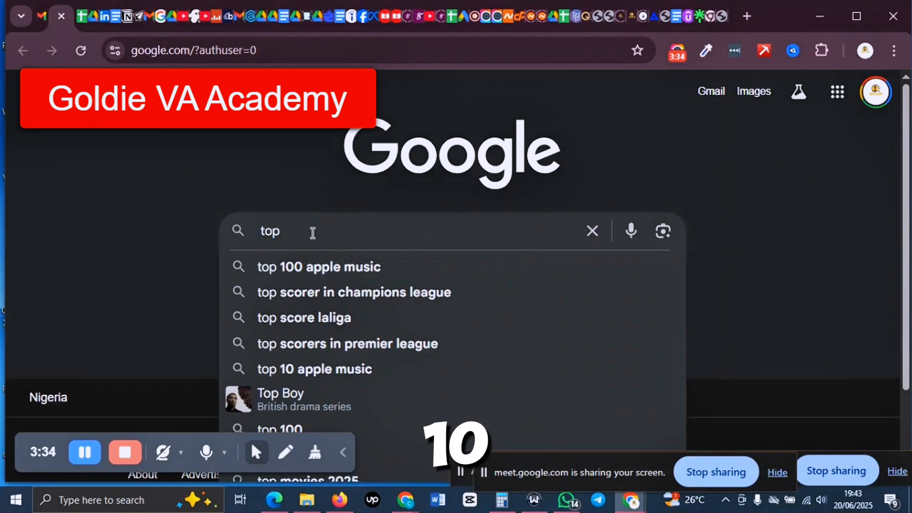
type(" 10")
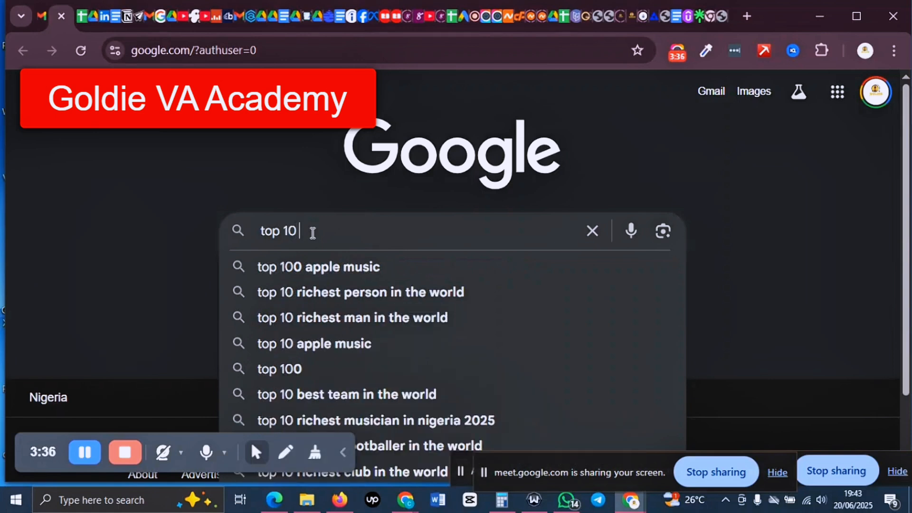
type(" res")
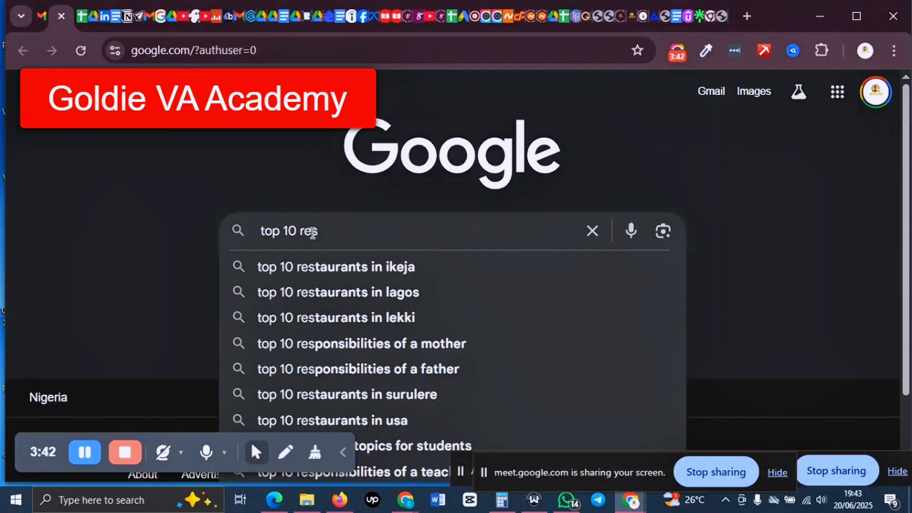
type("t")
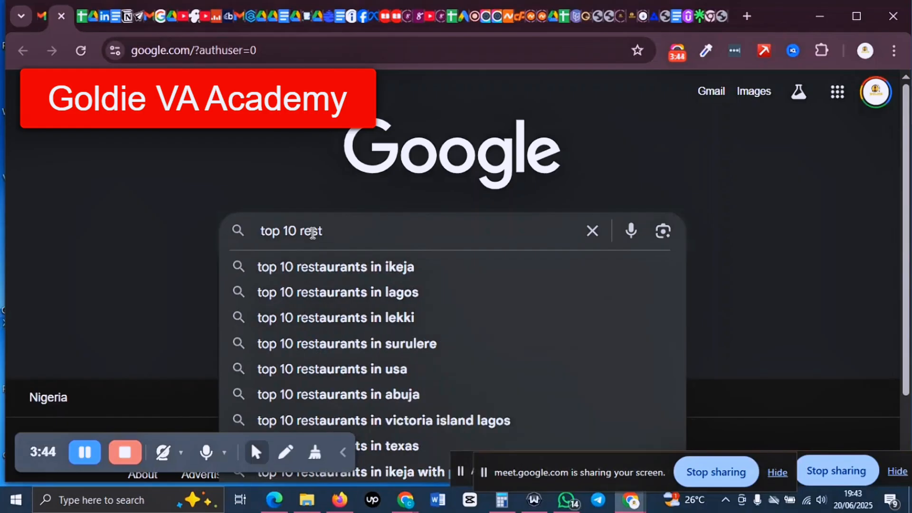
type("aurants")
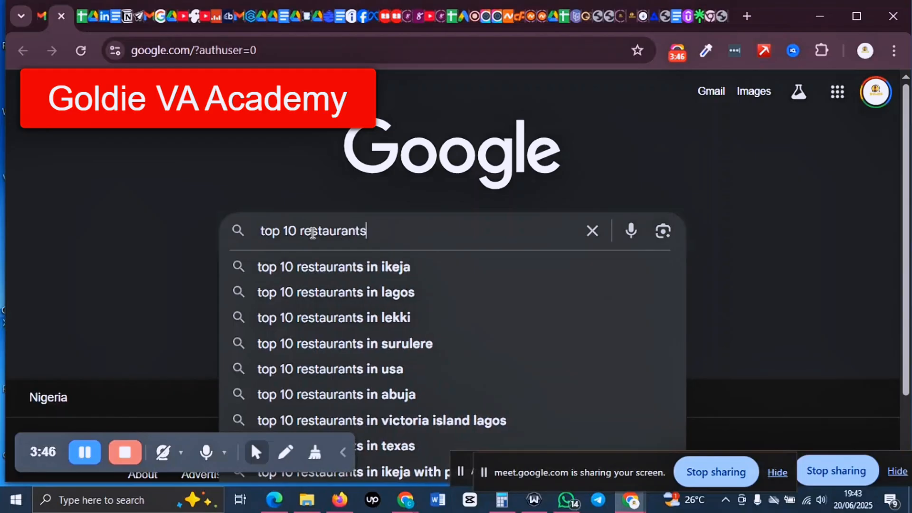
type(" in")
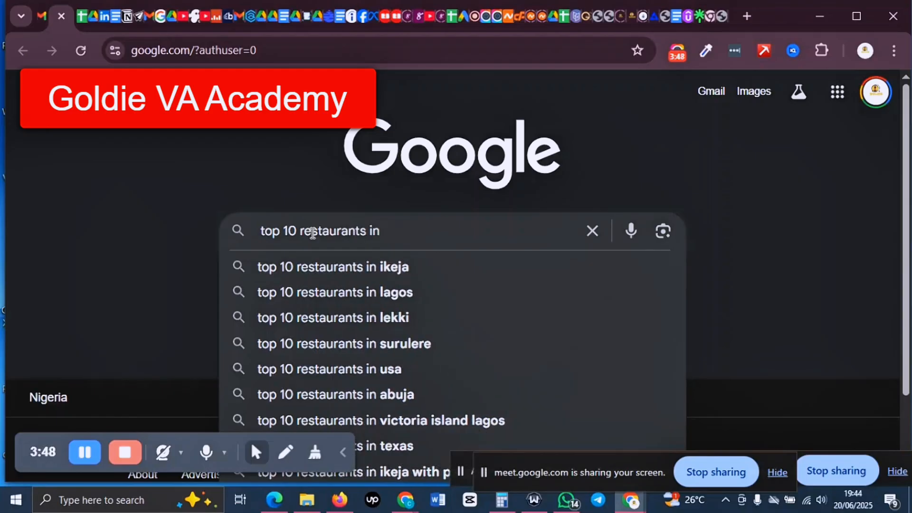
type(" T")
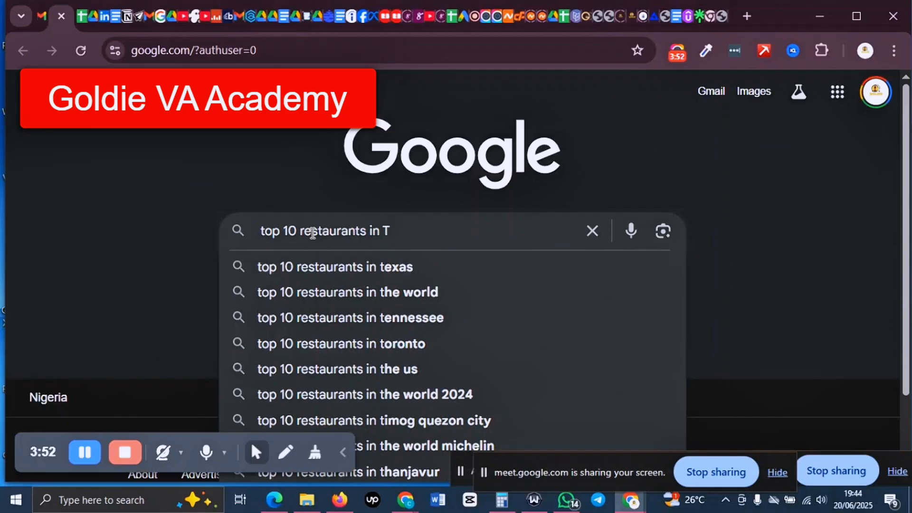
left_click(383, 266)
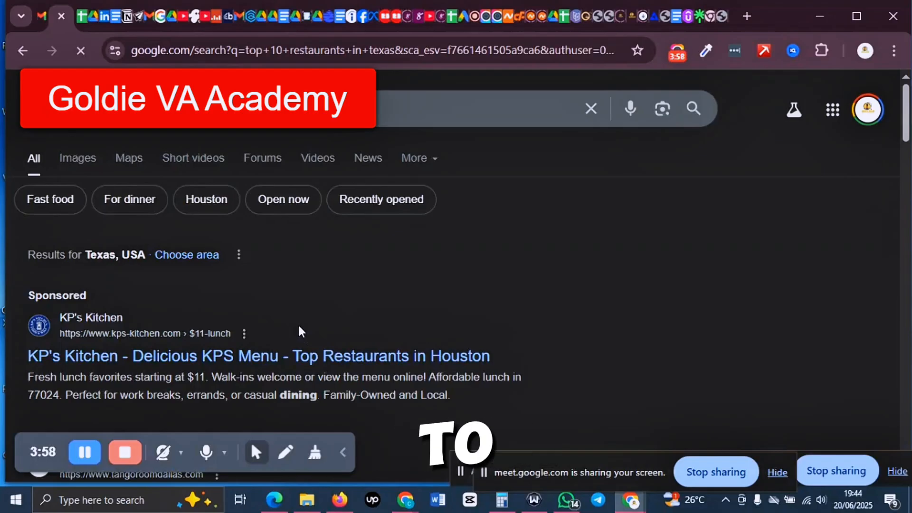
- Examine the sponsored results and the restaurants listed under Places, including their ratings, locations and reviews
scroll(300, 328, "down", 3)
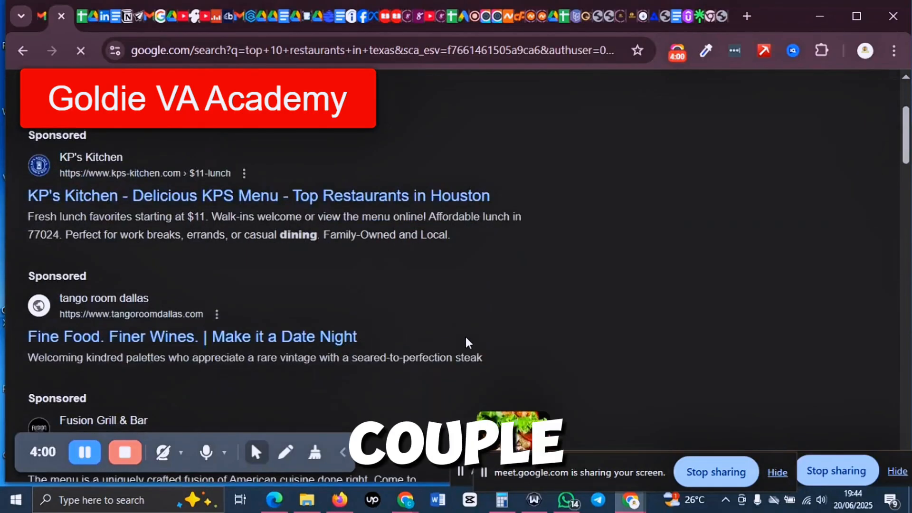
scroll(311, 300, "down", 5)
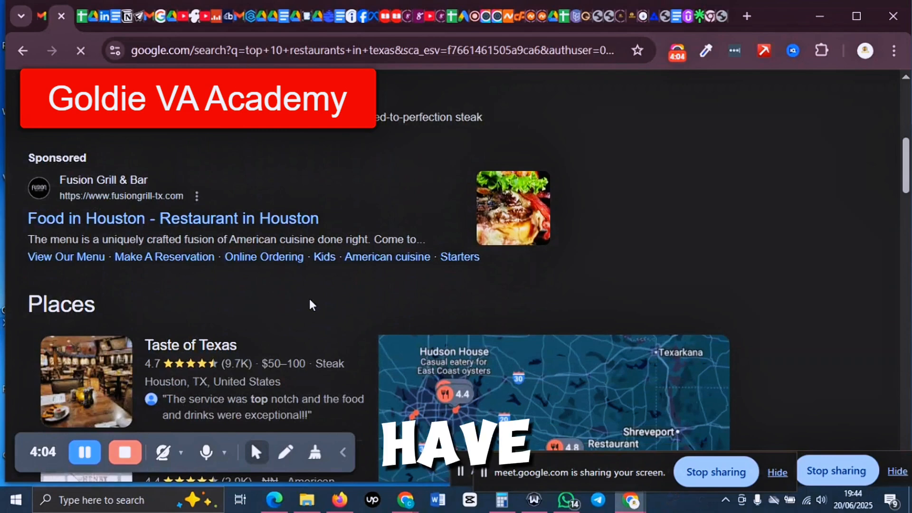
scroll(311, 304, "down", 2)
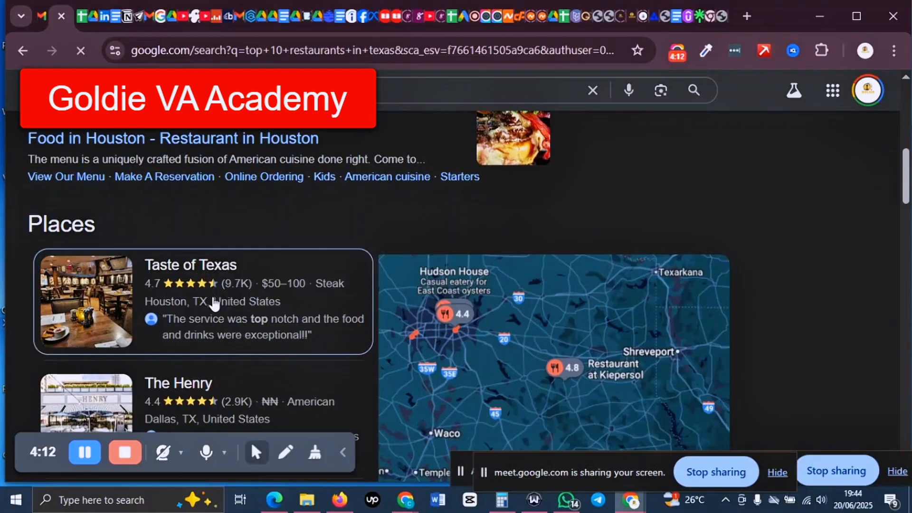
scroll(213, 302, "down", 5)
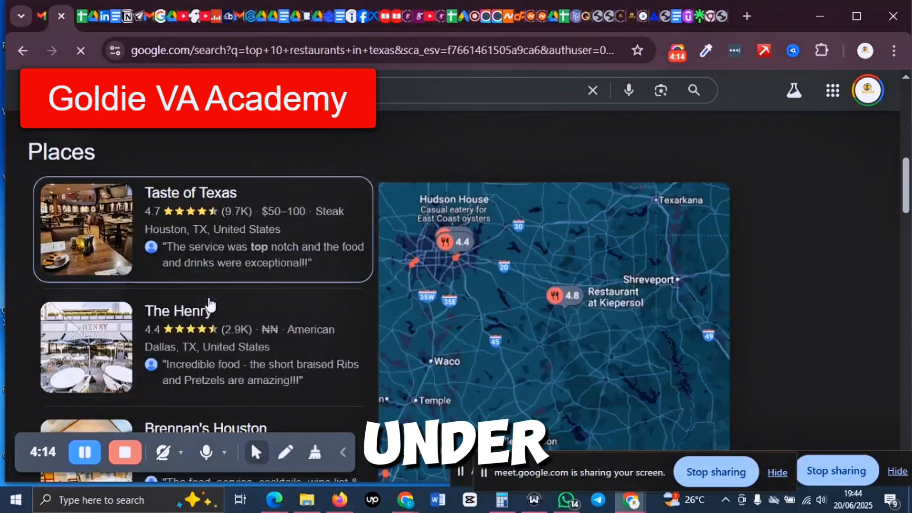
scroll(211, 304, "up", 5)
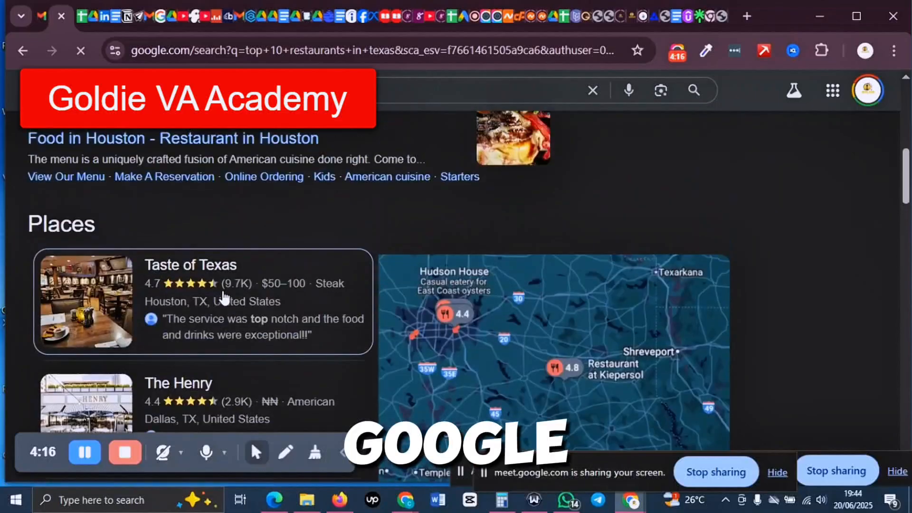
scroll(332, 304, "down", 2)
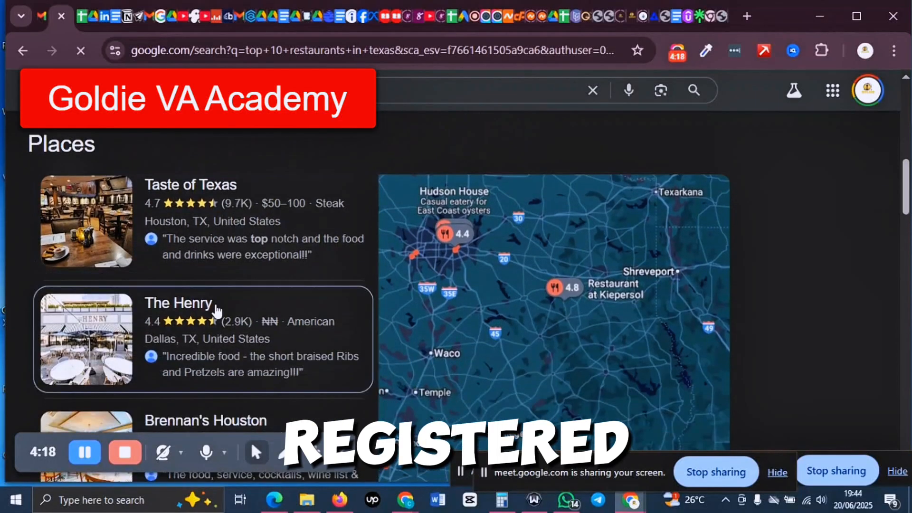
scroll(217, 311, "down", 2)
scroll(217, 311, "down", 2)
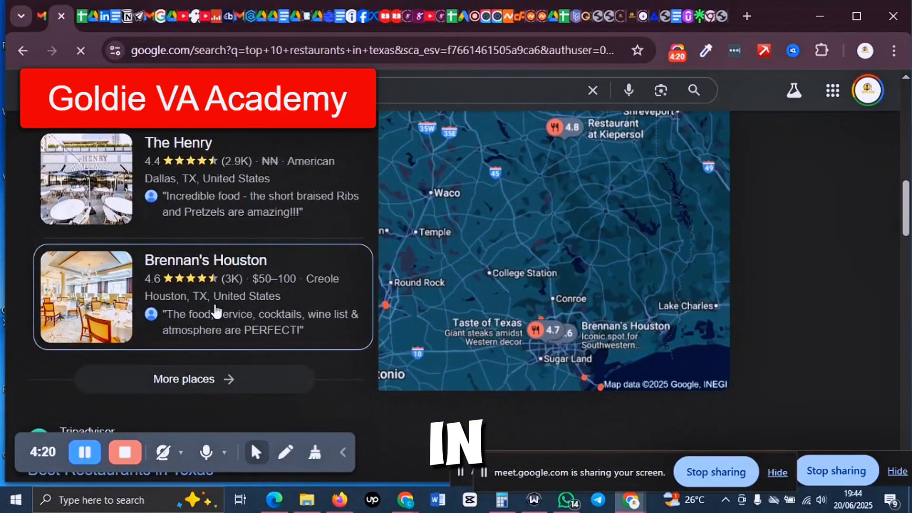
scroll(218, 310, "down", 2)
scroll(218, 310, "up", 3)
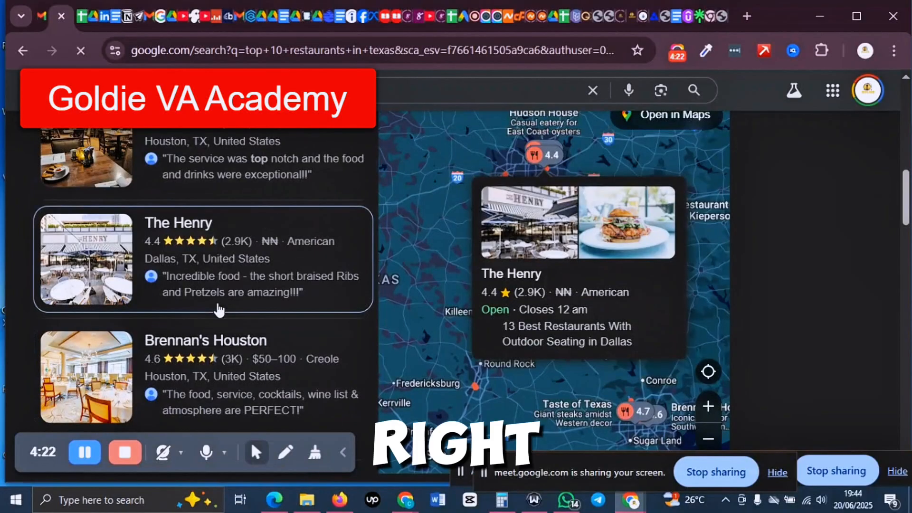
scroll(216, 307, "down", 4)
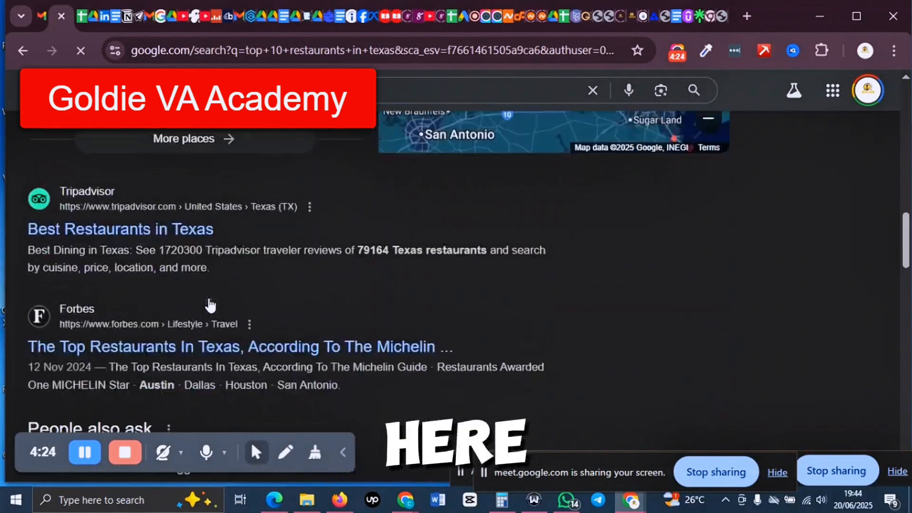
scroll(210, 304, "up", 1)
scroll(211, 300, "up", 4)
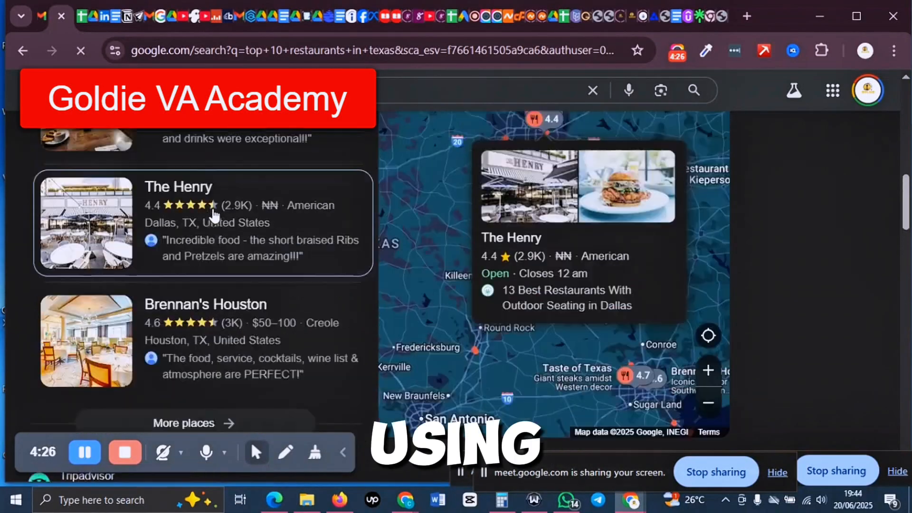
scroll(221, 249, "up", 3)
scroll(275, 300, "down", 5)
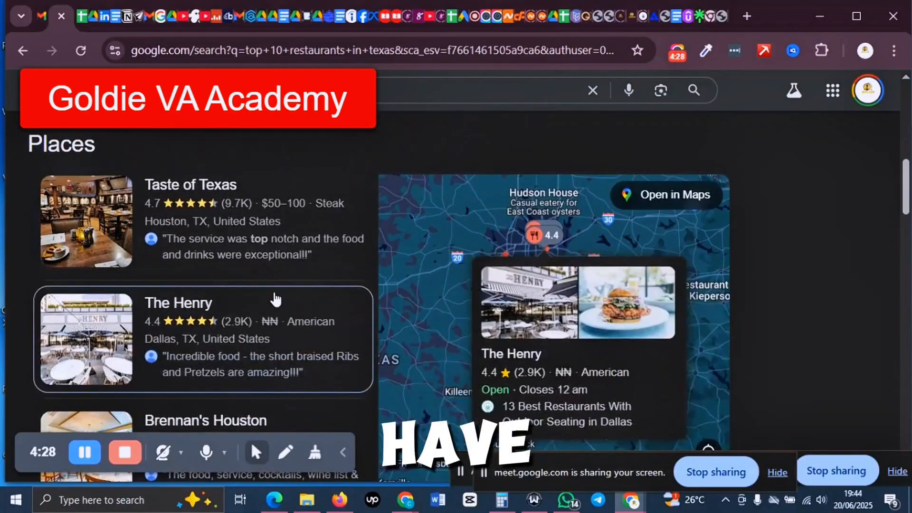
- Look through the web articles and related questions about top Texas restaurants below the Places listings
scroll(275, 299, "down", 1)
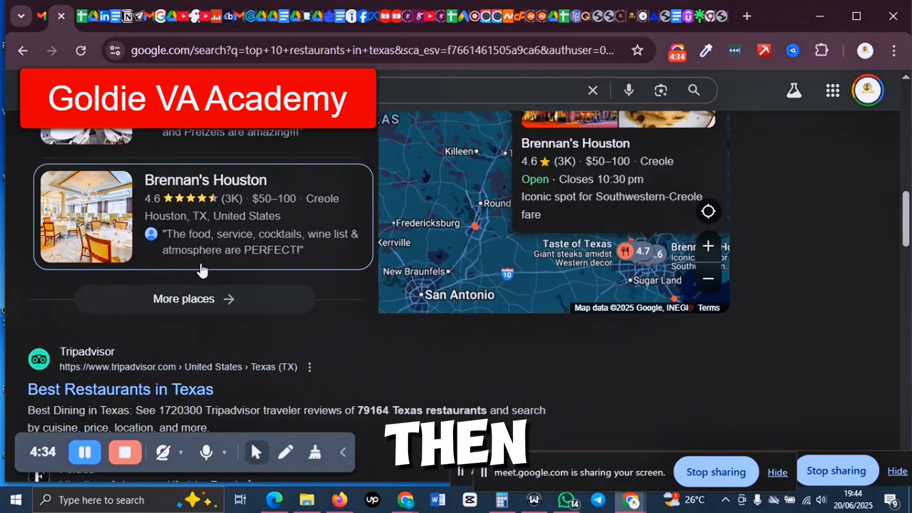
scroll(202, 269, "down", 4)
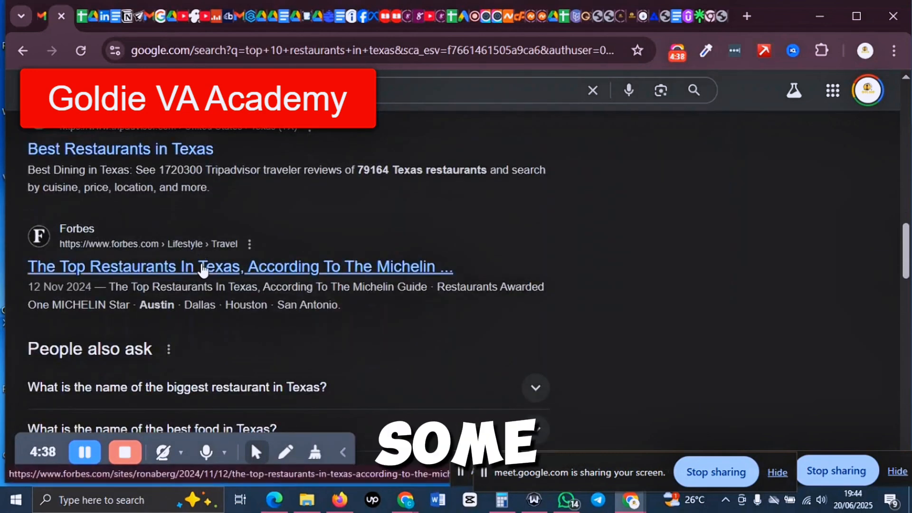
scroll(190, 273, "down", 2)
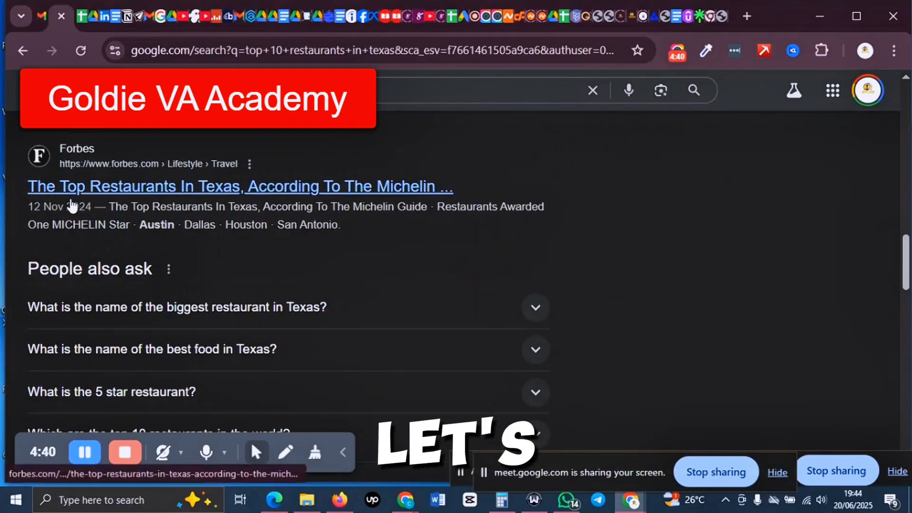
scroll(83, 228, "down", 3)
scroll(97, 247, "down", 3)
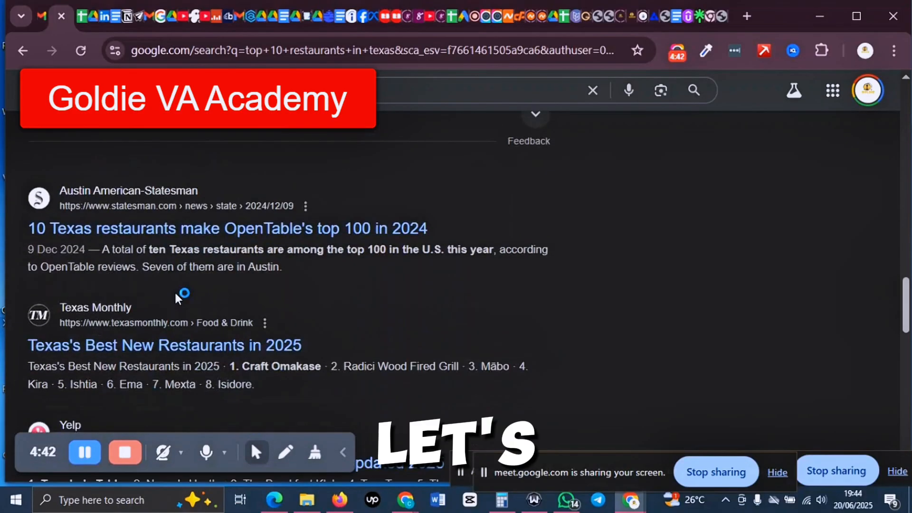
- Return to the Places listings and select the Taste of Texas restaurant in Houston
scroll(176, 295, "up", 12)
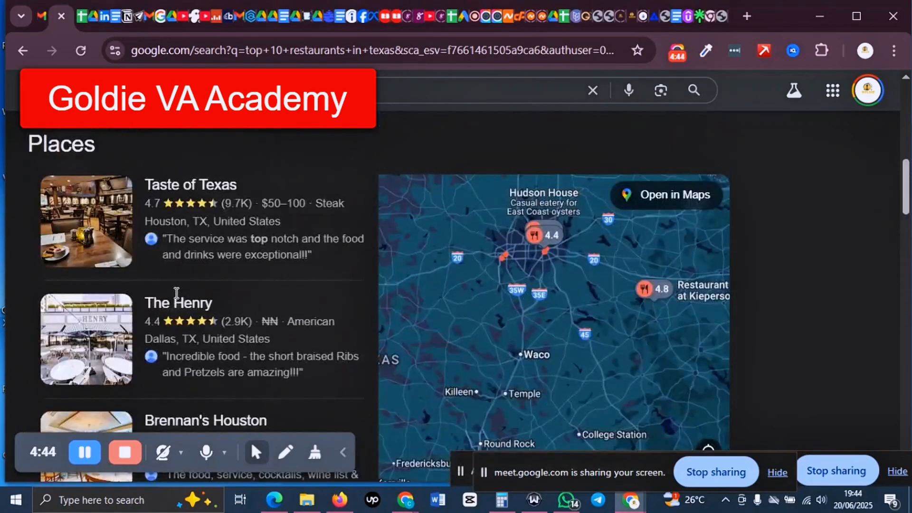
scroll(214, 291, "down", 2)
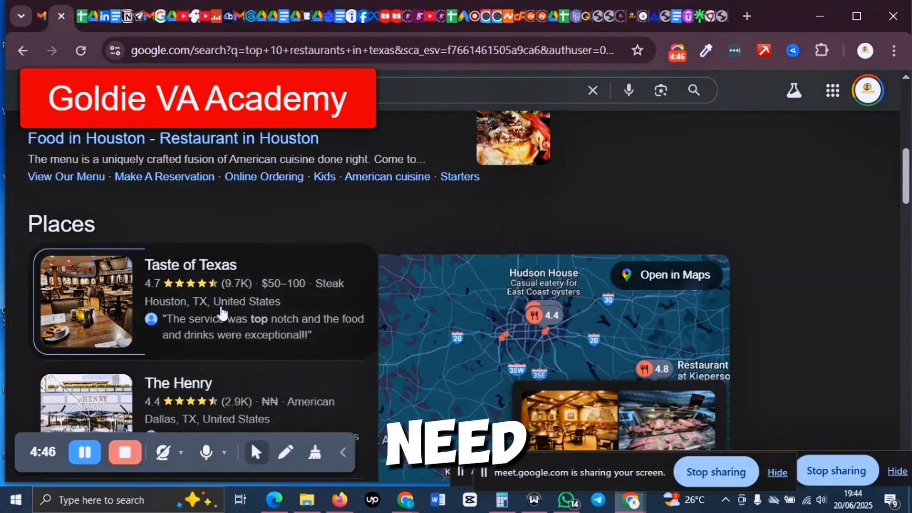
left_click(190, 306)
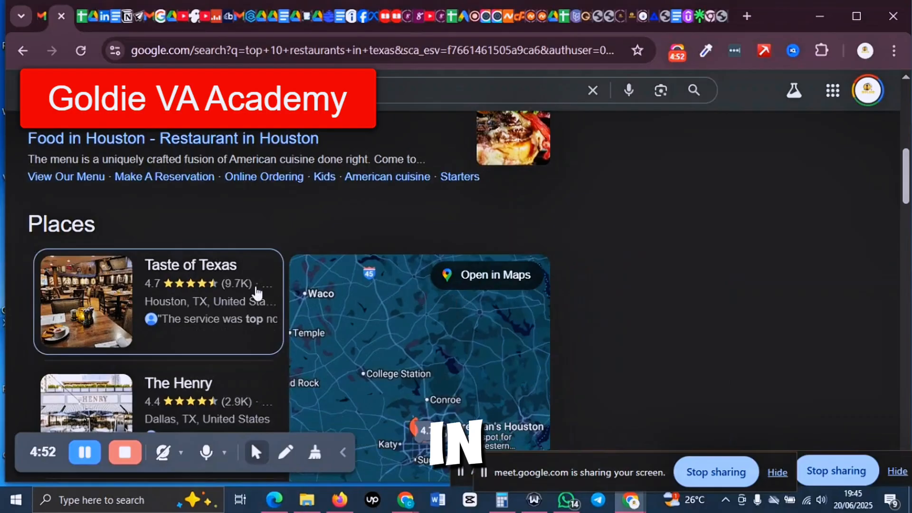
scroll(212, 307, "down", 4)
scroll(215, 308, "up", 4)
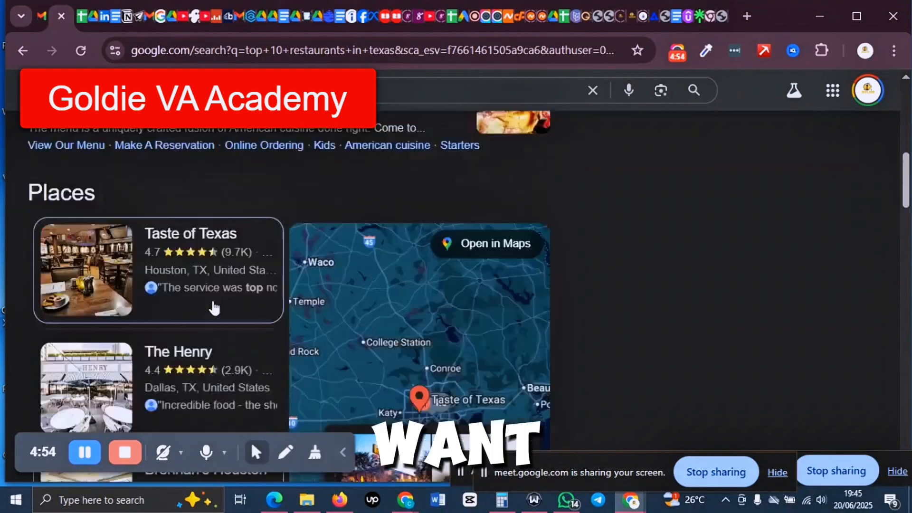
scroll(214, 308, "up", 1)
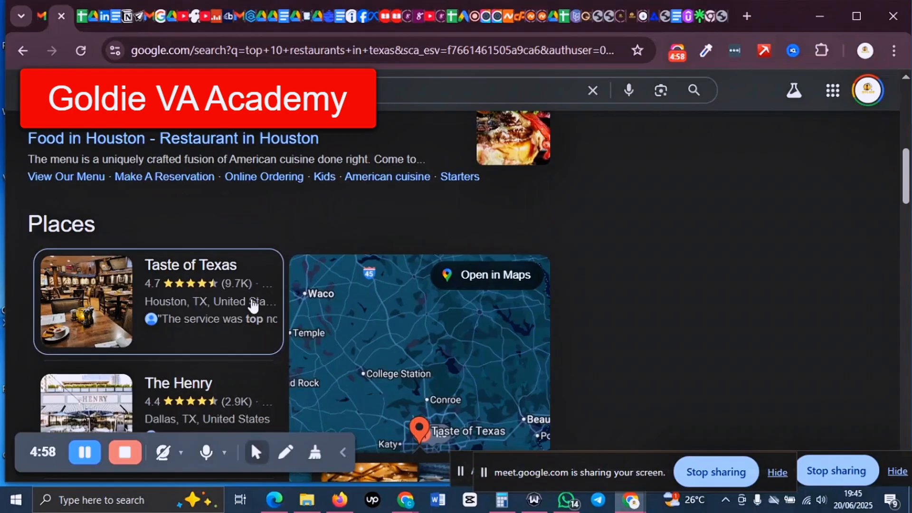
mouse_move(906, 183)
left_mouse_down()
mouse_move(906, 236)
mouse_move(908, 189)
left_mouse_up()
mouse_move(96, 194)
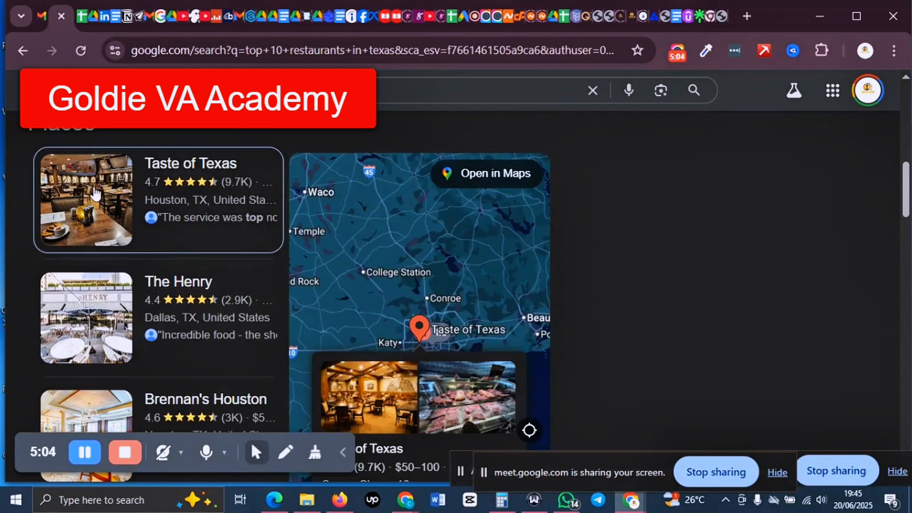
- Open the business details of the Taste of Texas restaurant from the Places listings
left_click(158, 209)
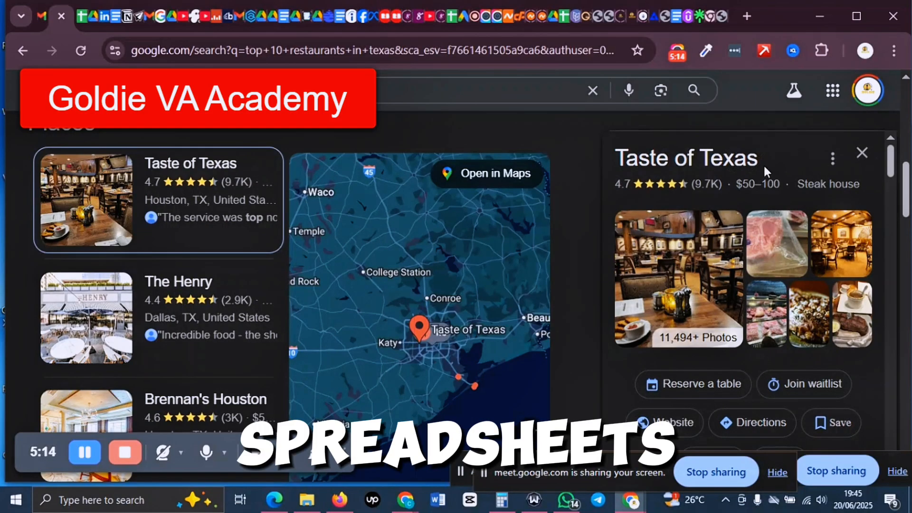
- Switch to the blank Google Sheets spreadsheet and dismiss the eSignatures promotion
left_click(85, 17)
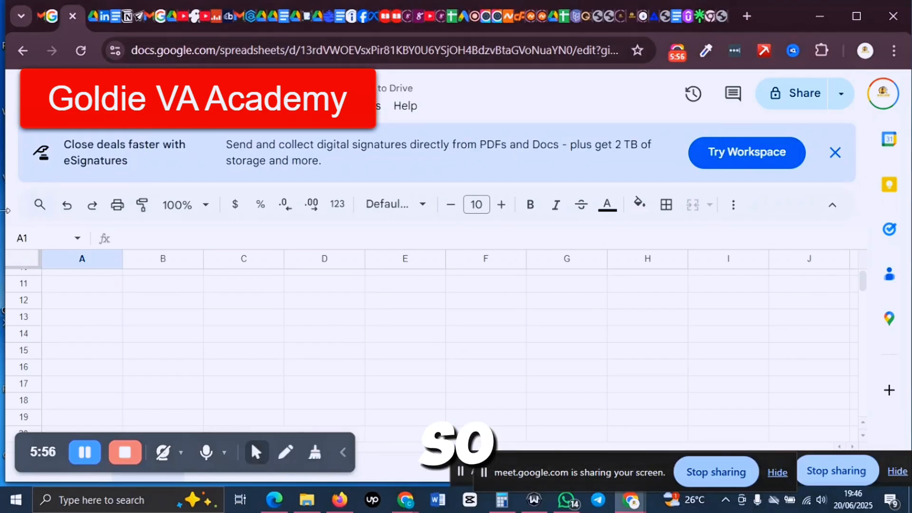
left_click(835, 152)
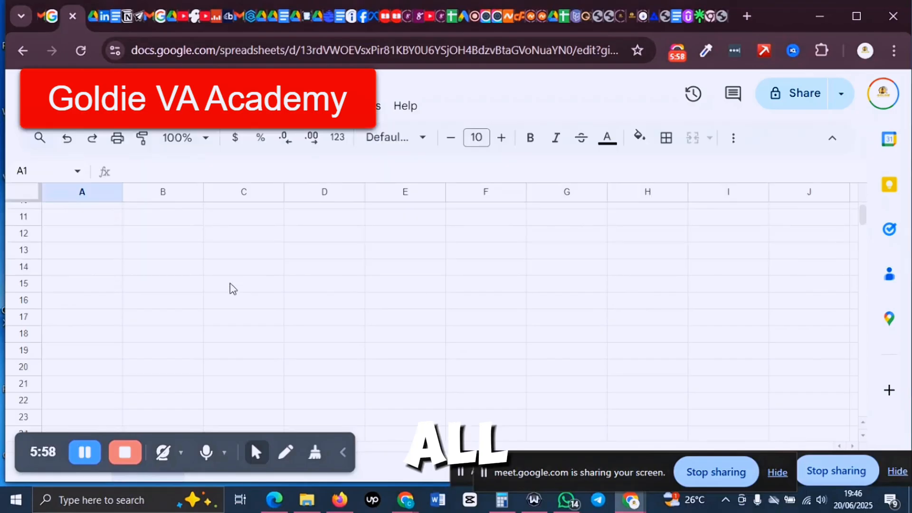
scroll(104, 289, "up", 3)
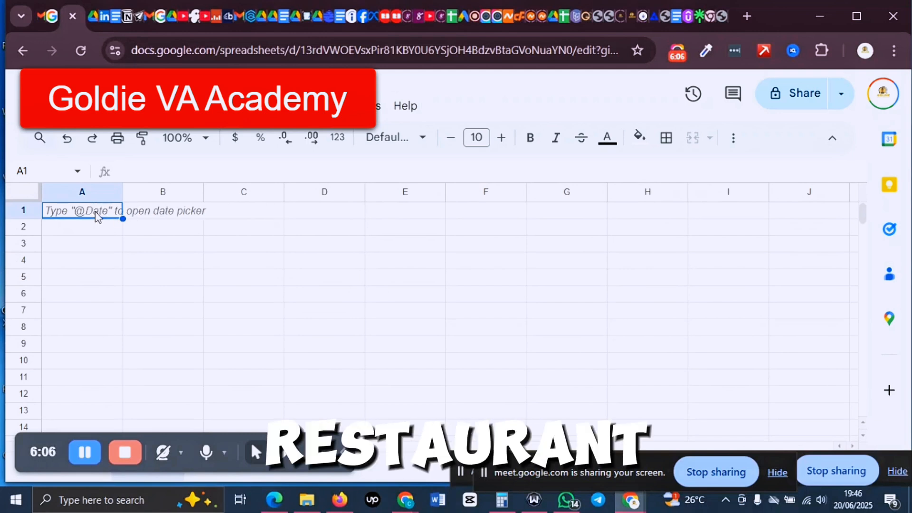
- Enter the header "Name of Resturant" in cell A1 and widen column A to fit it
type("Name")
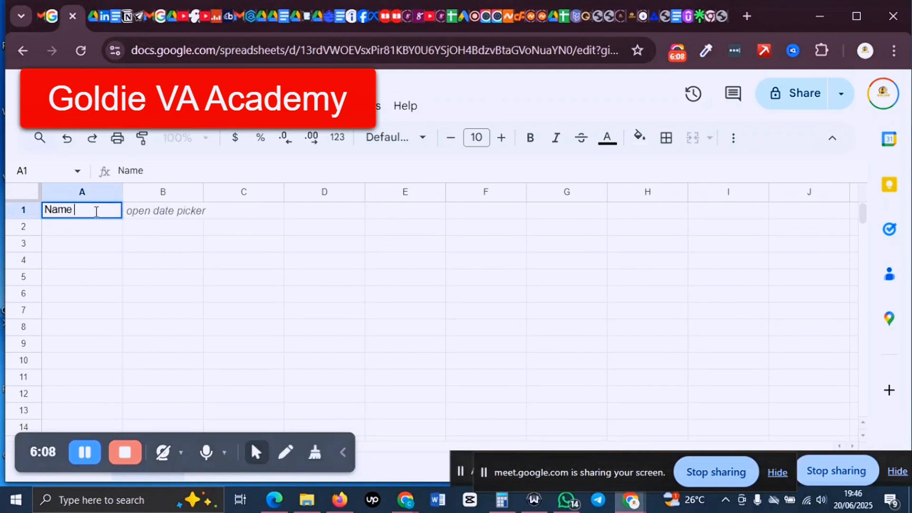
type(" of the")
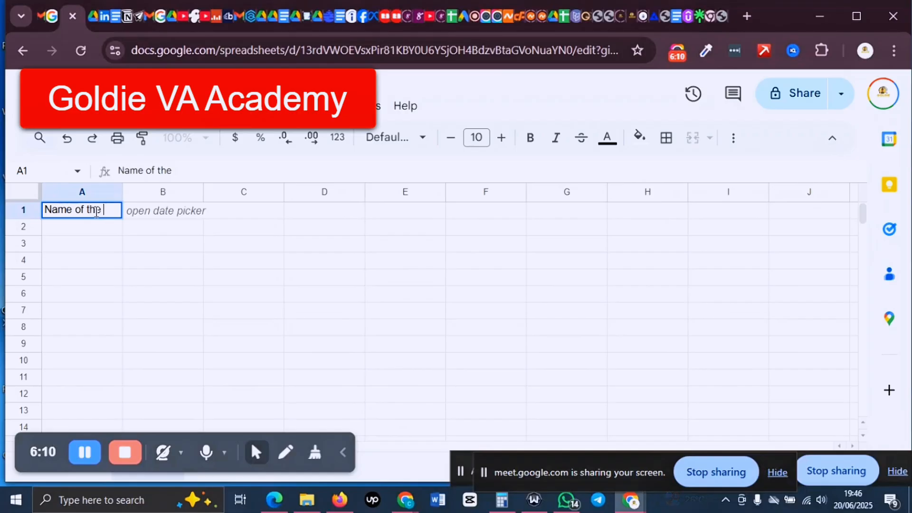
key("BackSpace")
key("BackSpace")
key("BackSpace")
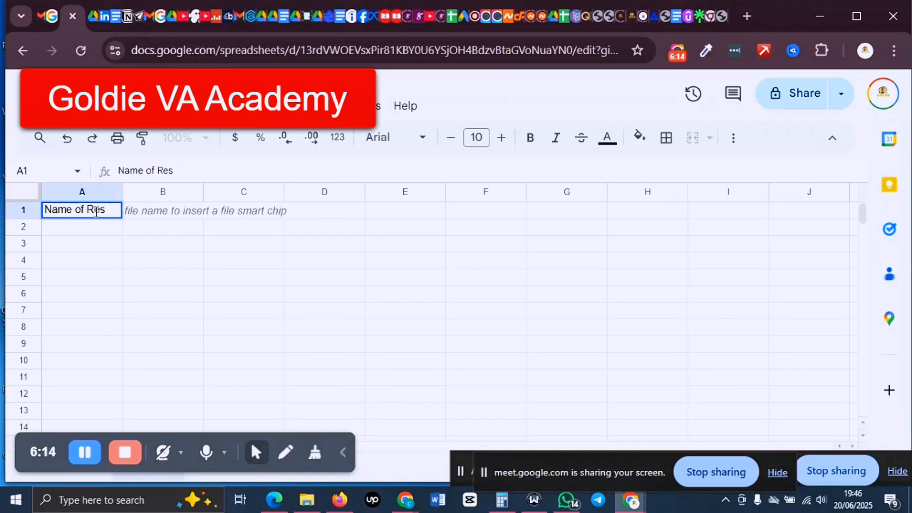
type("Rest")
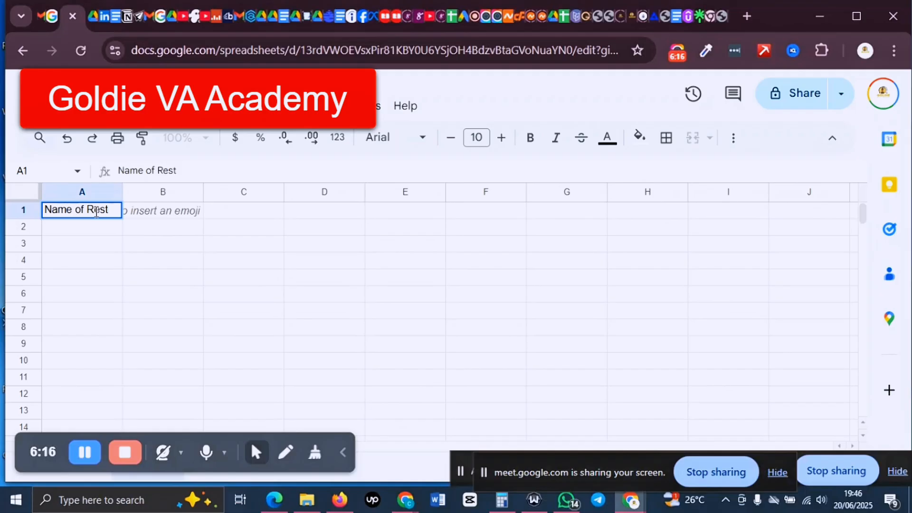
type("uran")
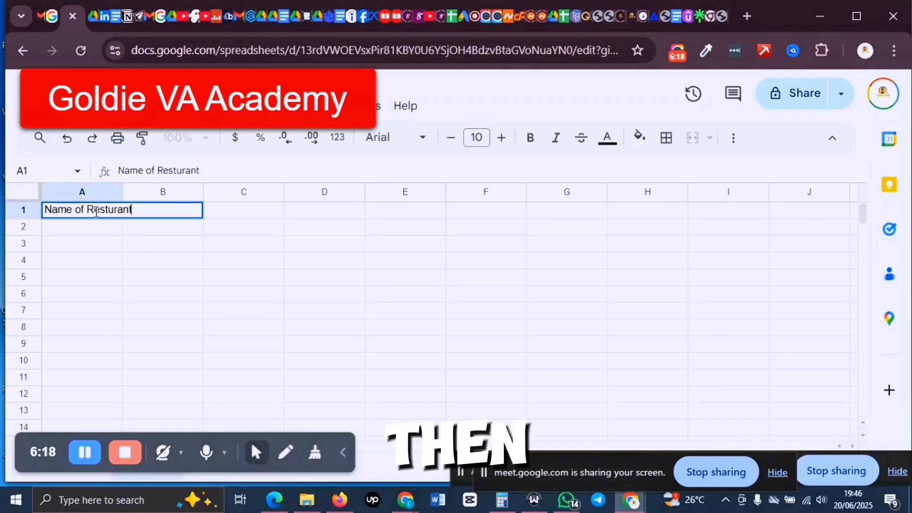
type("t")
left_click(215, 215)
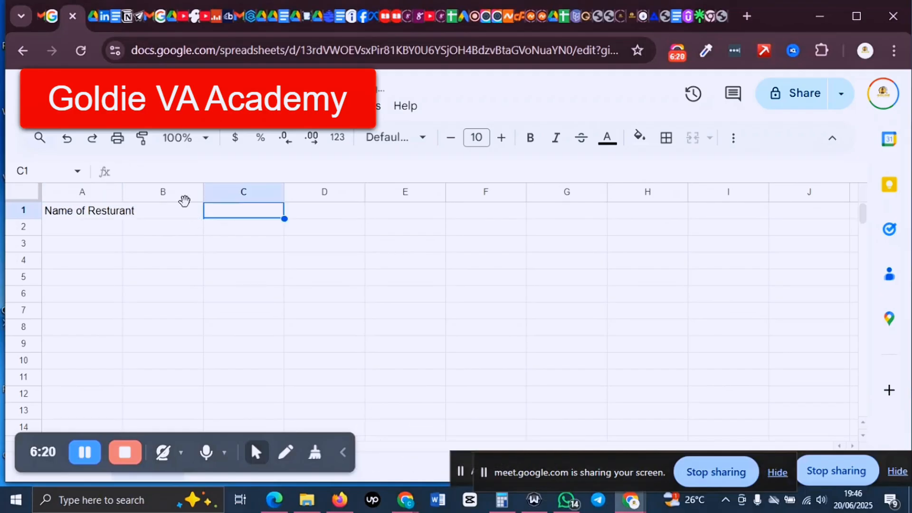
left_click(150, 209)
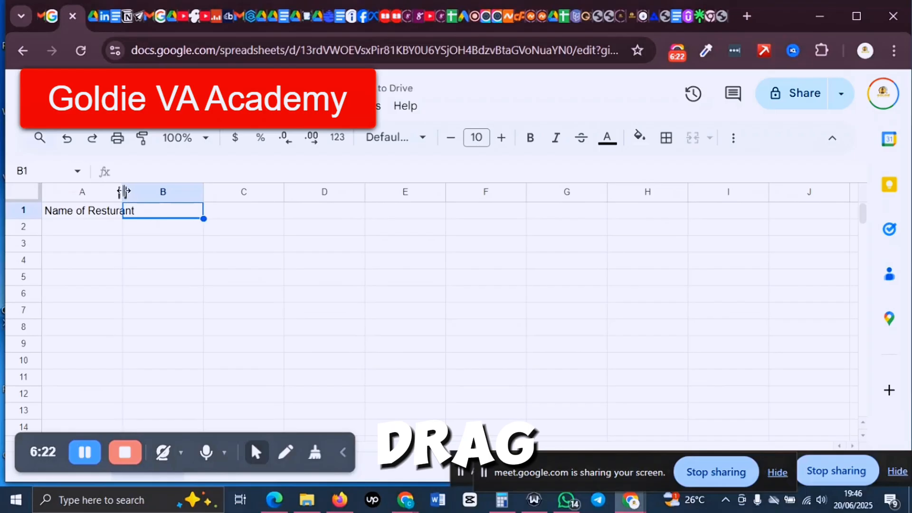
left_click_drag(122, 191, 163, 194)
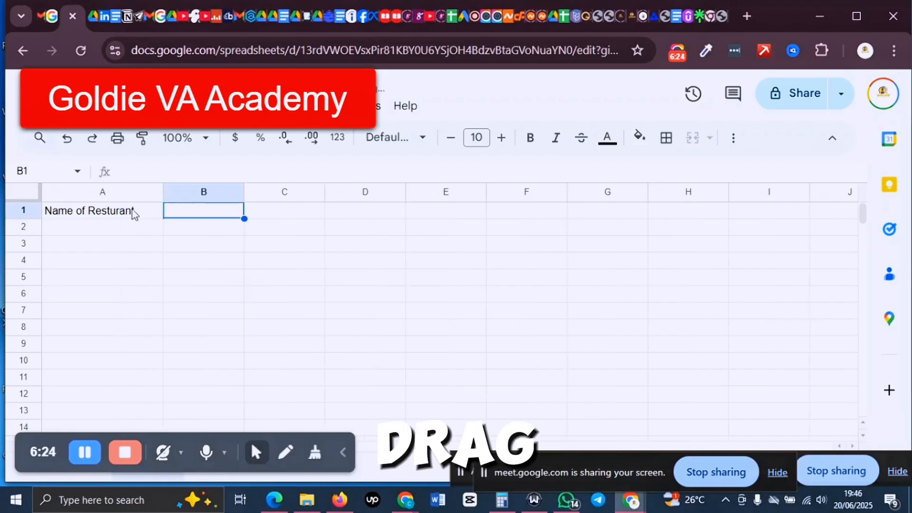
- Add the headers "Website" in B1 and "Phone Number" in C1, widening column C slightly
double_click(196, 212)
type("Web")
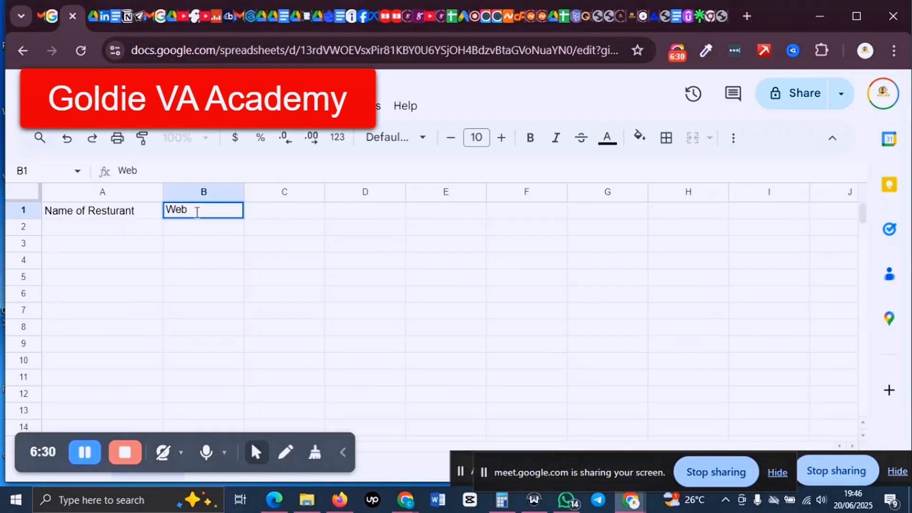
type("site")
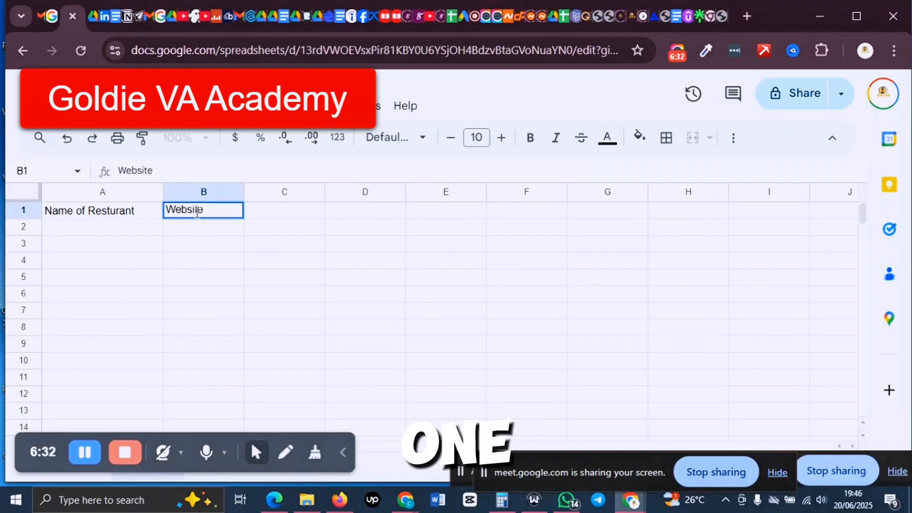
left_click(302, 218)
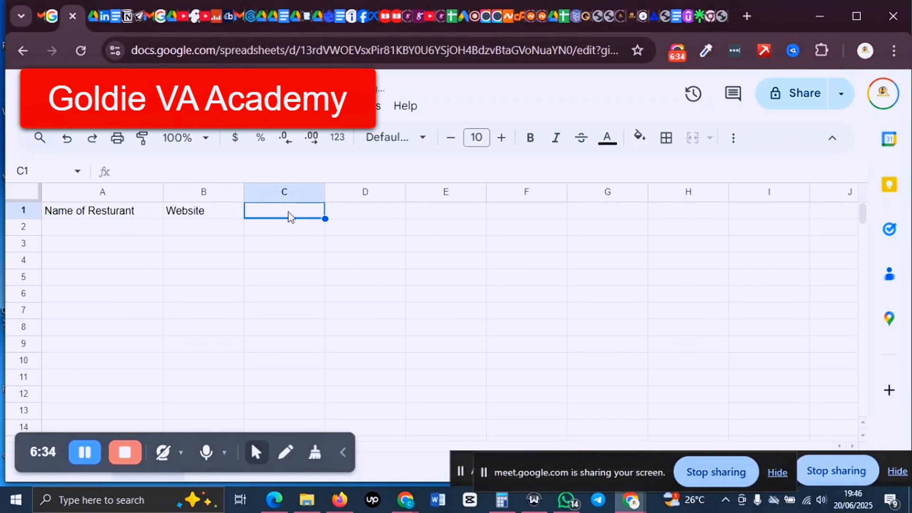
type("Phone Number")
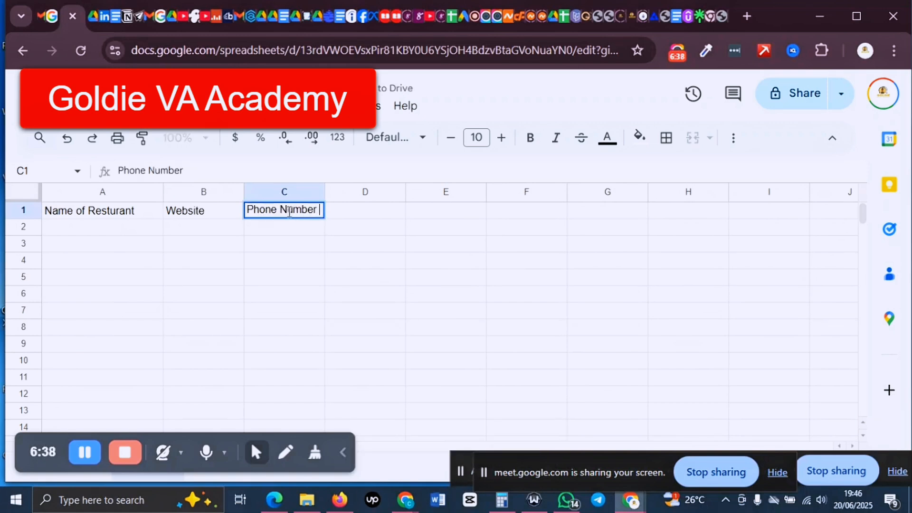
left_click(389, 212)
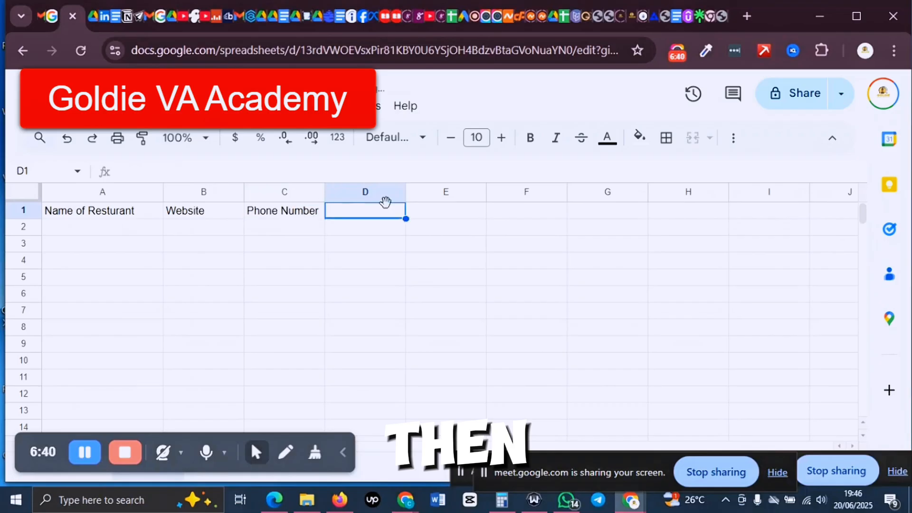
left_click_drag(325, 192, 346, 192)
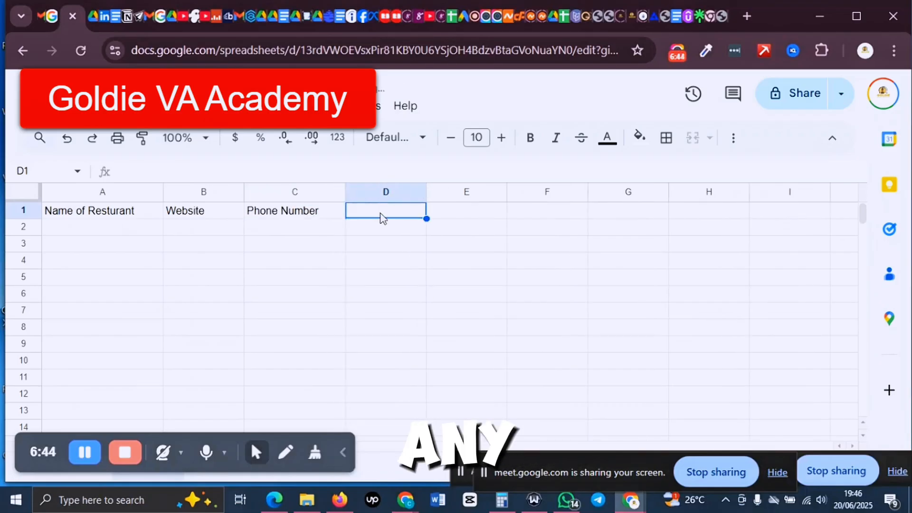
- Add the headers "Email Address" in D1 and "Address" in E1
type("Email")
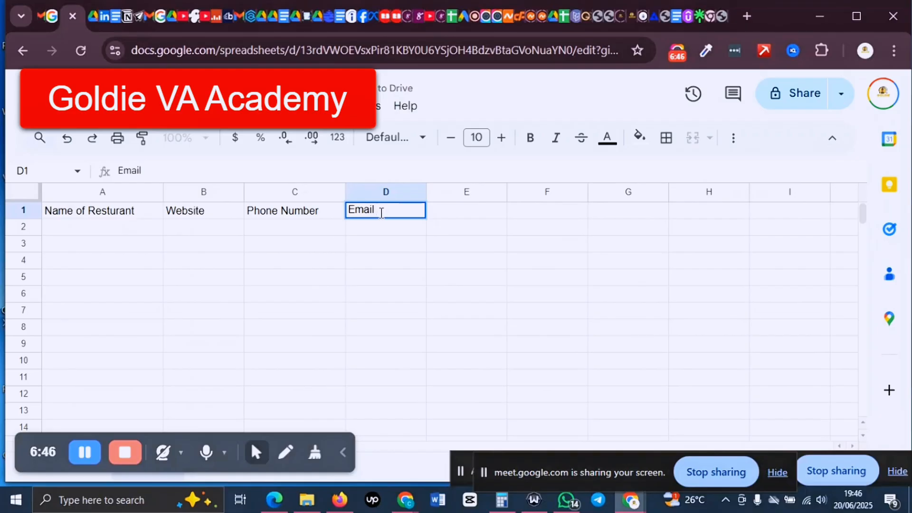
type(" Address")
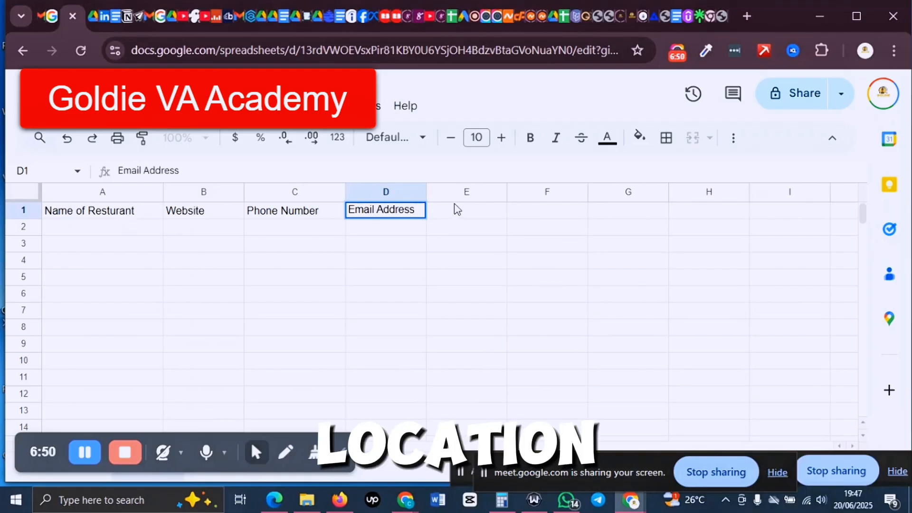
left_click(464, 216)
type("A")
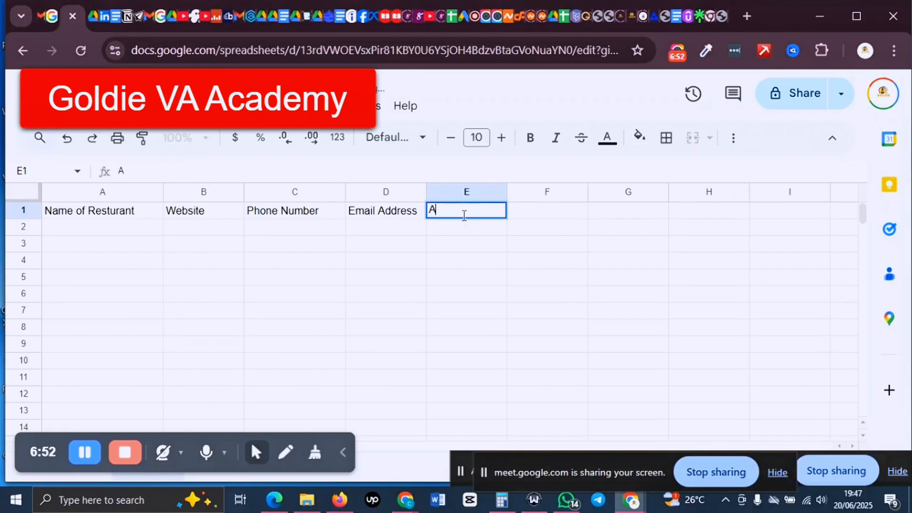
type("ddress")
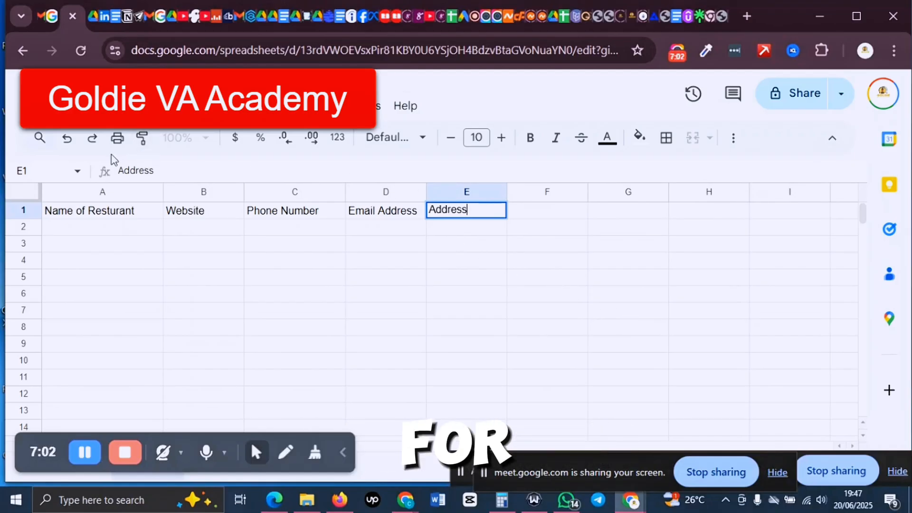
- Copy the restaurant name "Taste of Texas" from its Google listing and return to the Google Sheets spreadsheet
left_click(86, 231)
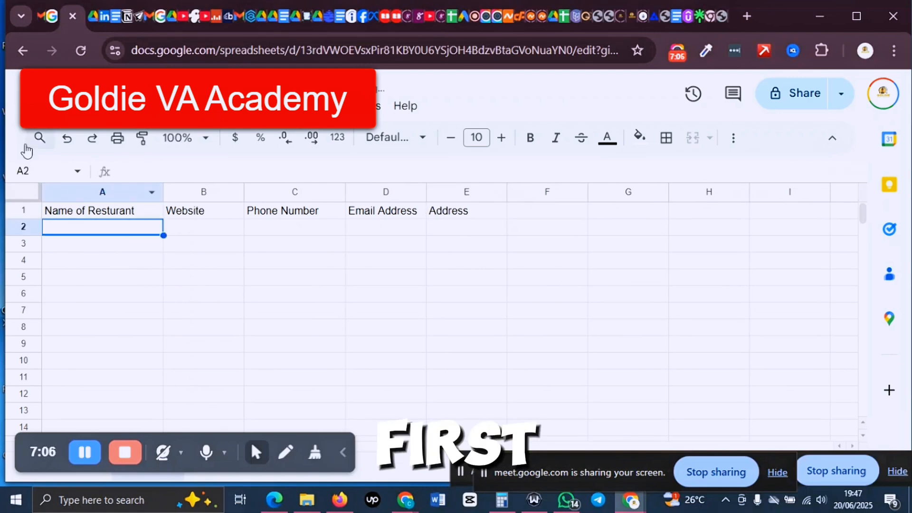
left_click(50, 16)
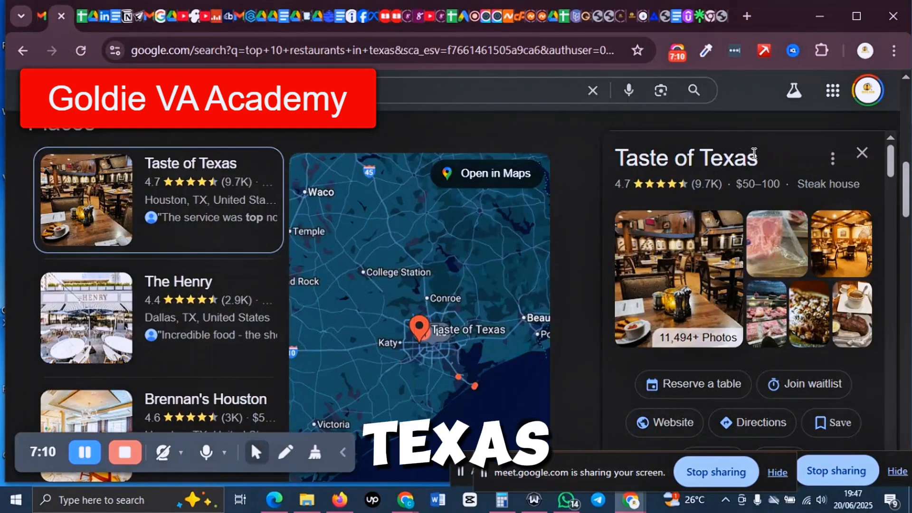
left_click_drag(760, 162, 616, 162)
right_click(648, 163)
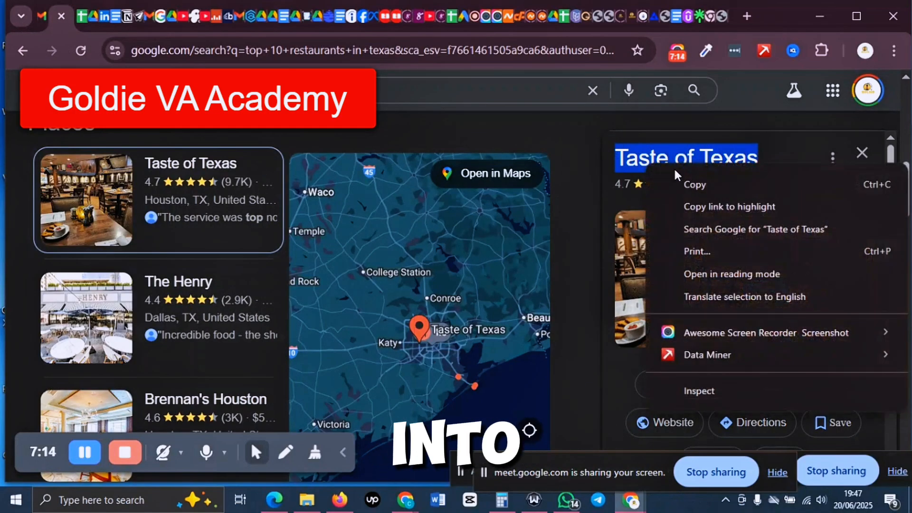
left_click(684, 184)
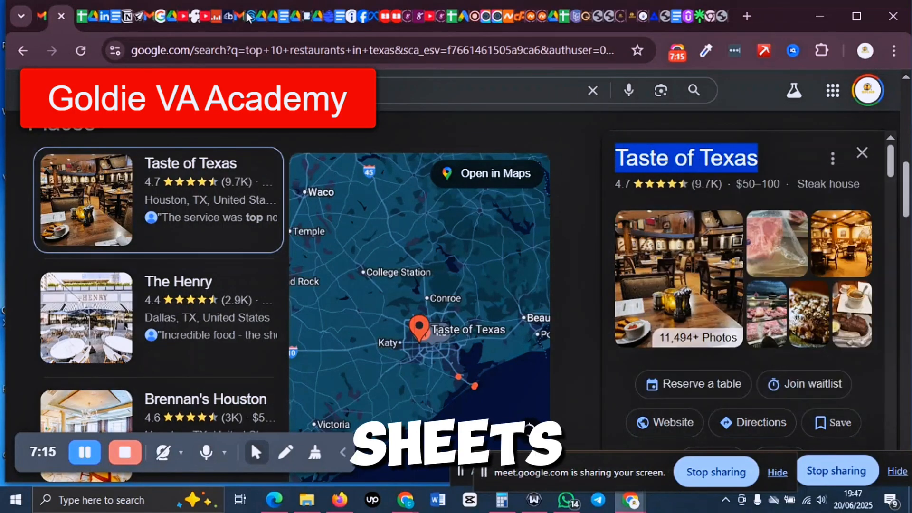
left_click(82, 16)
- Try to paste the copied restaurant name directly onto cell A2, undoing each paste
right_click(105, 232)
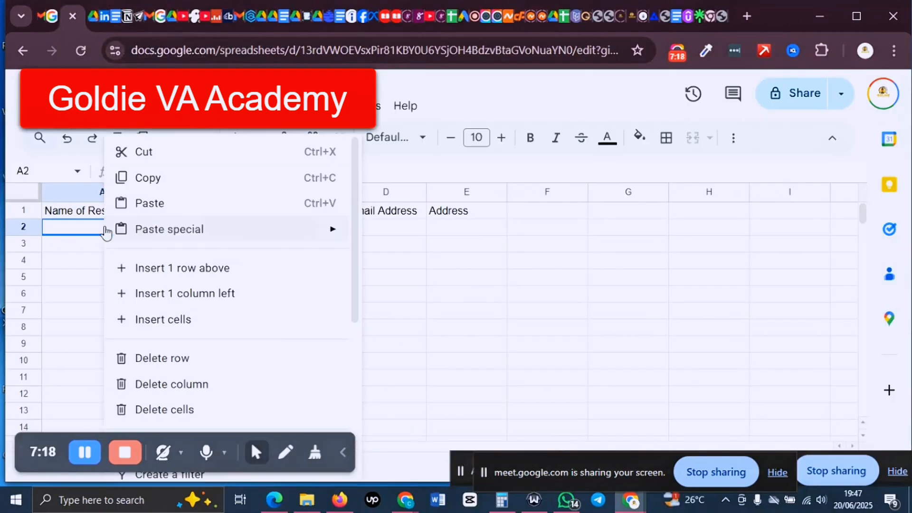
left_click(136, 203)
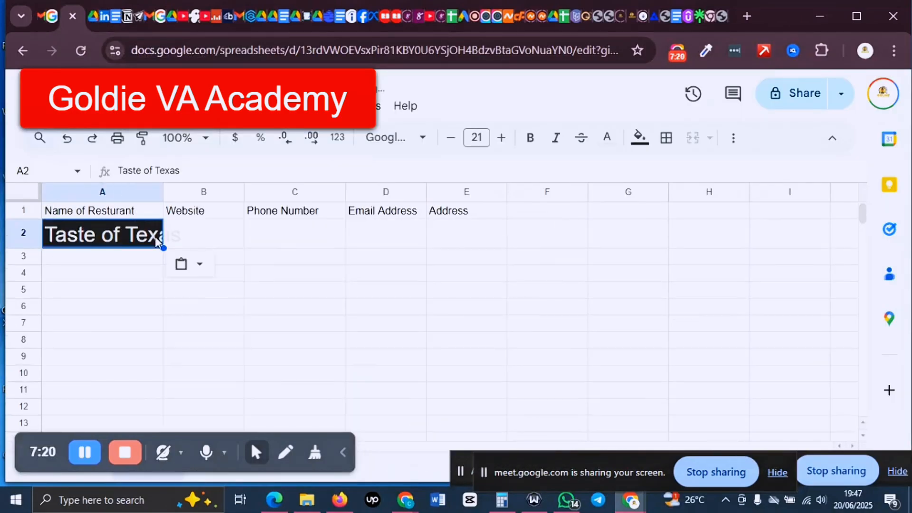
key("ctrl+z")
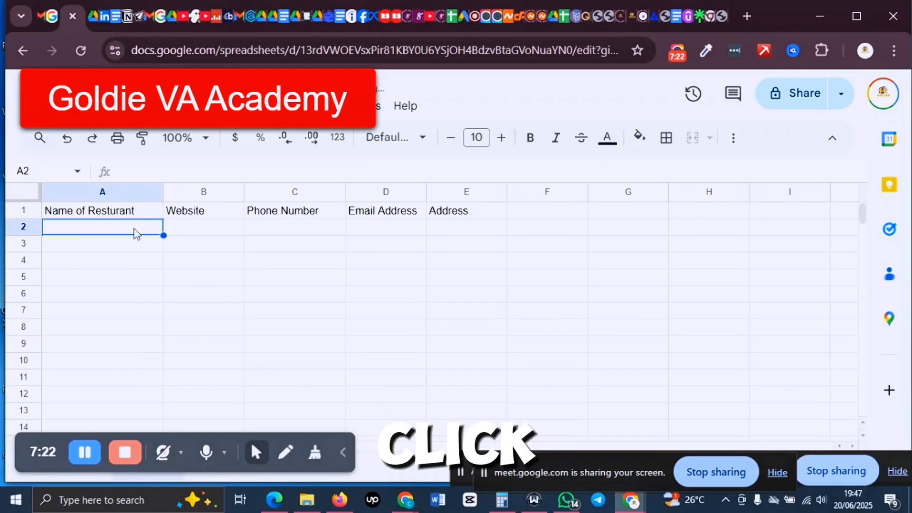
double_click(135, 229)
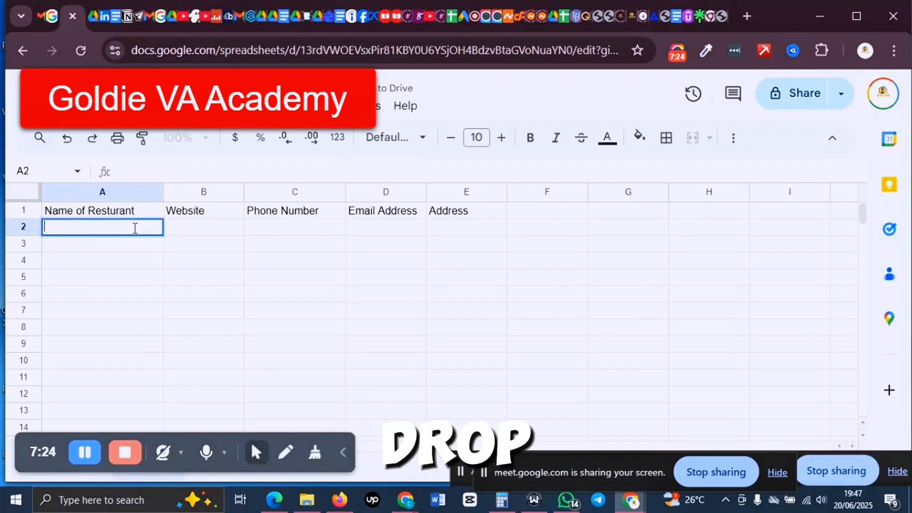
left_click(125, 245)
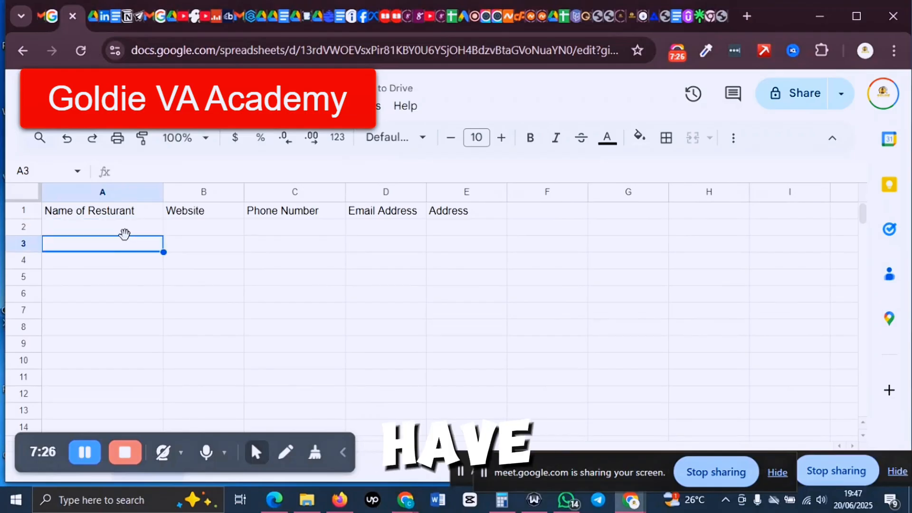
left_click(129, 230)
right_click(130, 228)
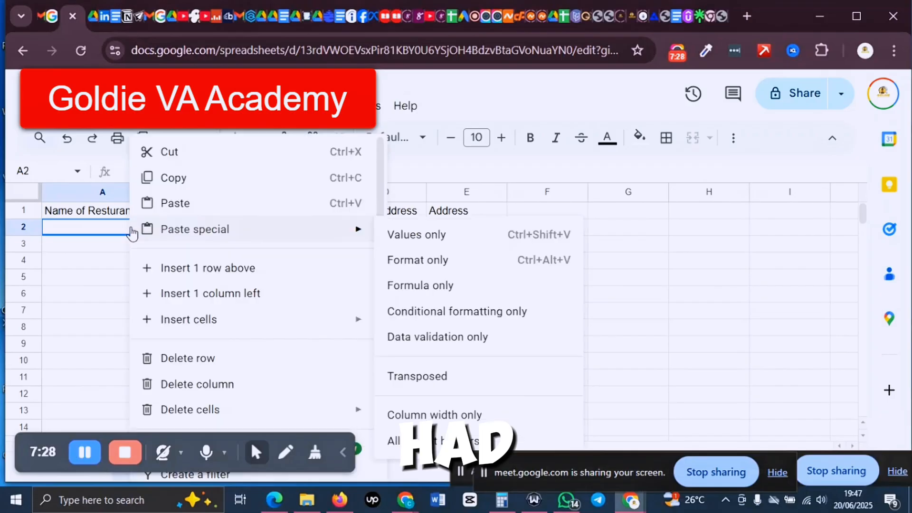
left_click(174, 203)
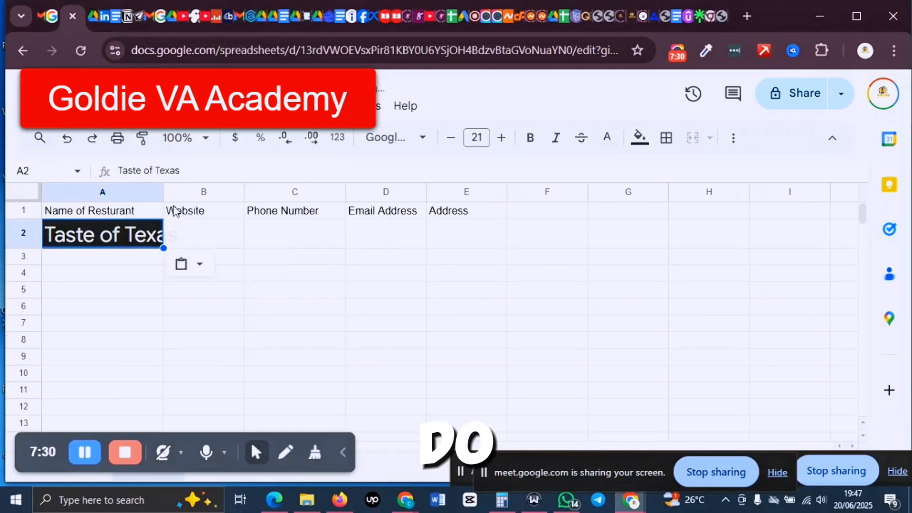
key("ctrl+z")
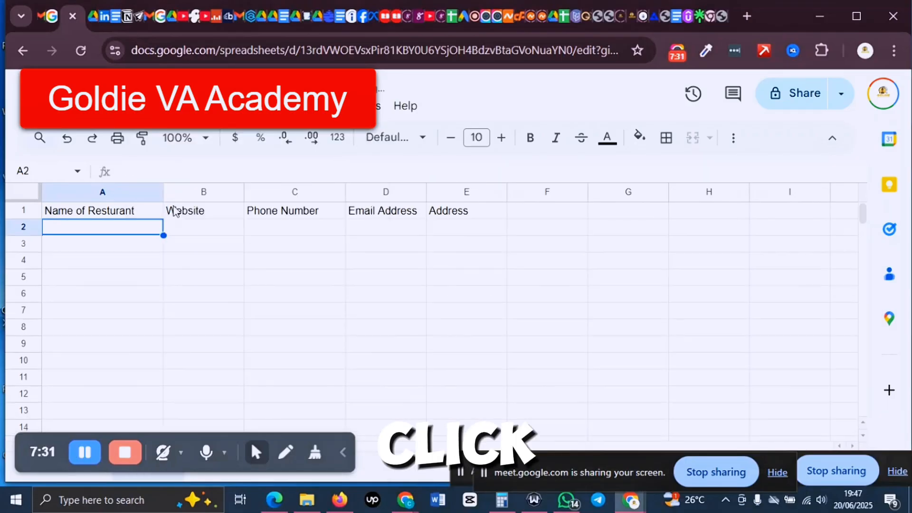
- Paste the copied restaurant name "Taste of Texas" inside cell A2
double_click(127, 230)
right_click(127, 228)
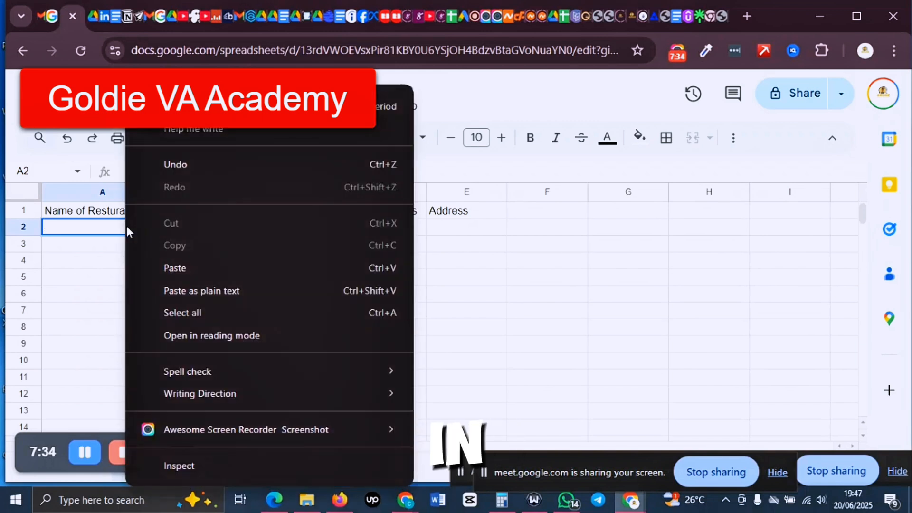
left_click(192, 269)
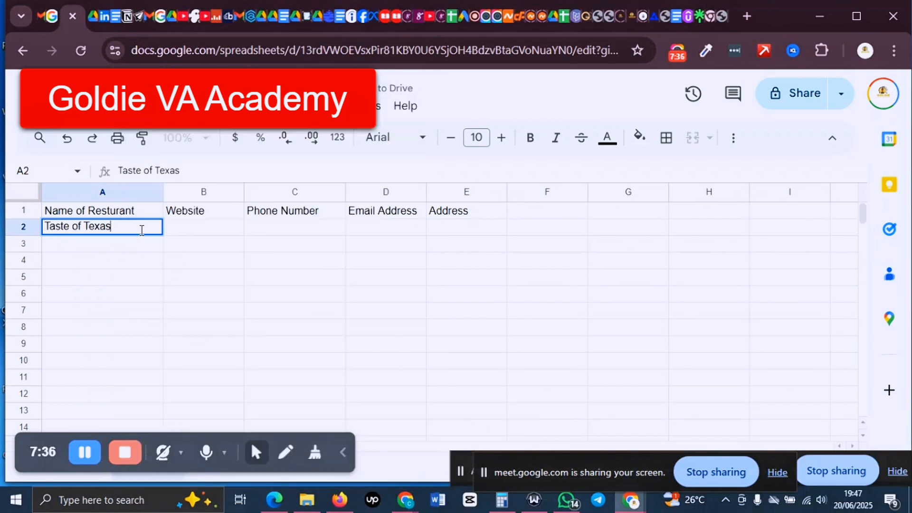
left_click(190, 235)
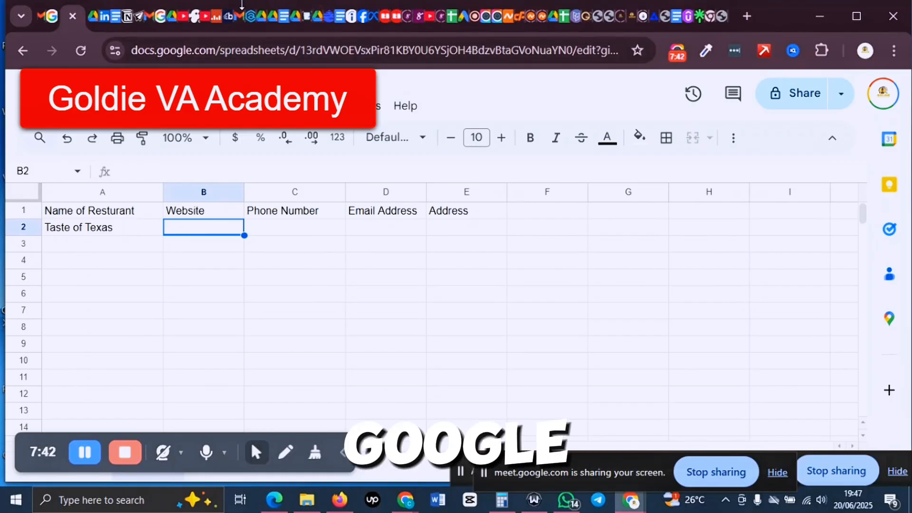
- Copy the restaurant's full address from the Taste of Texas Google listing and return to the spreadsheet
left_click(55, 16)
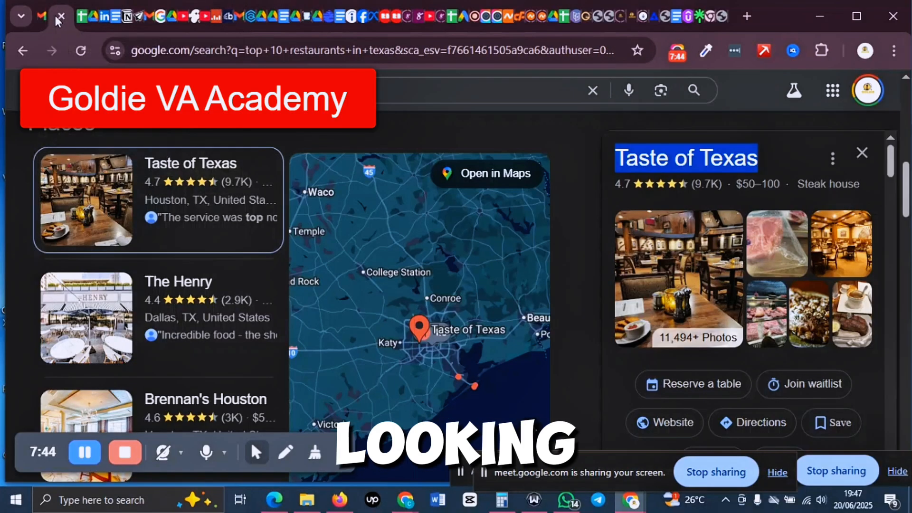
scroll(779, 240, "down", 3)
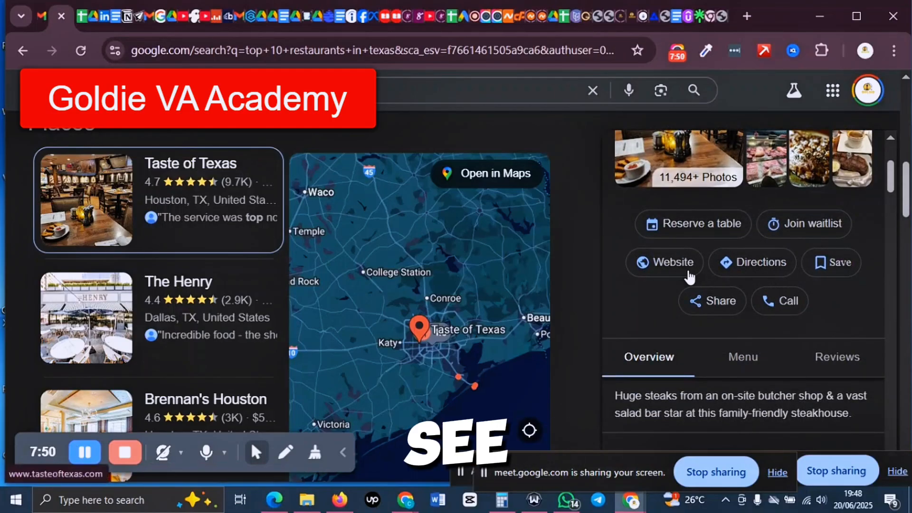
scroll(786, 274, "down", 6)
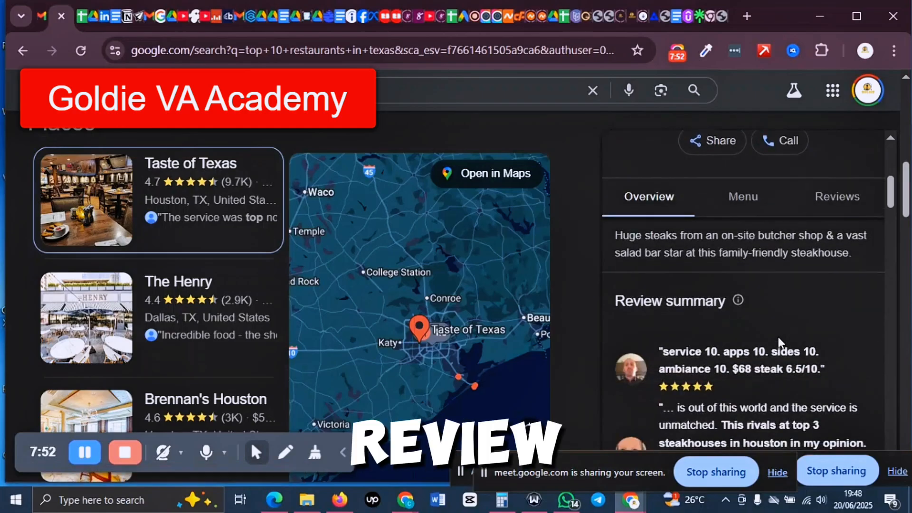
scroll(781, 337, "down", 5)
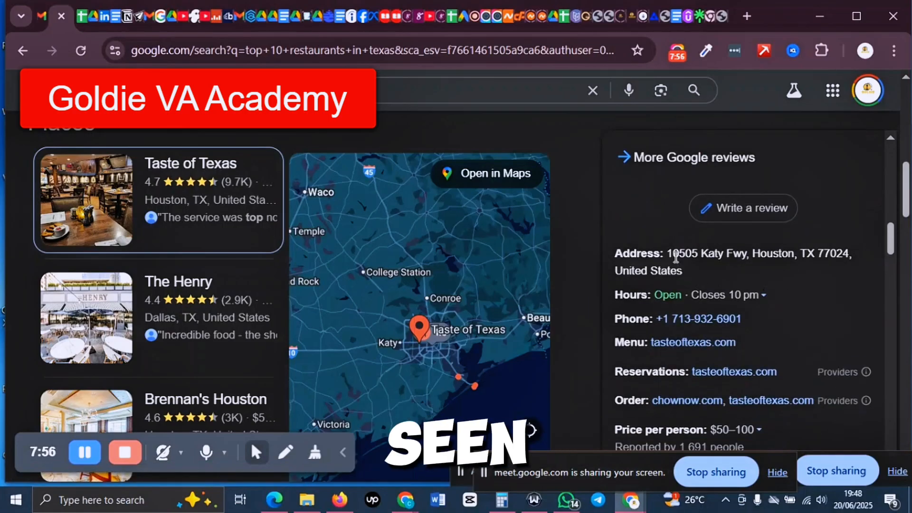
left_click_drag(668, 253, 687, 273)
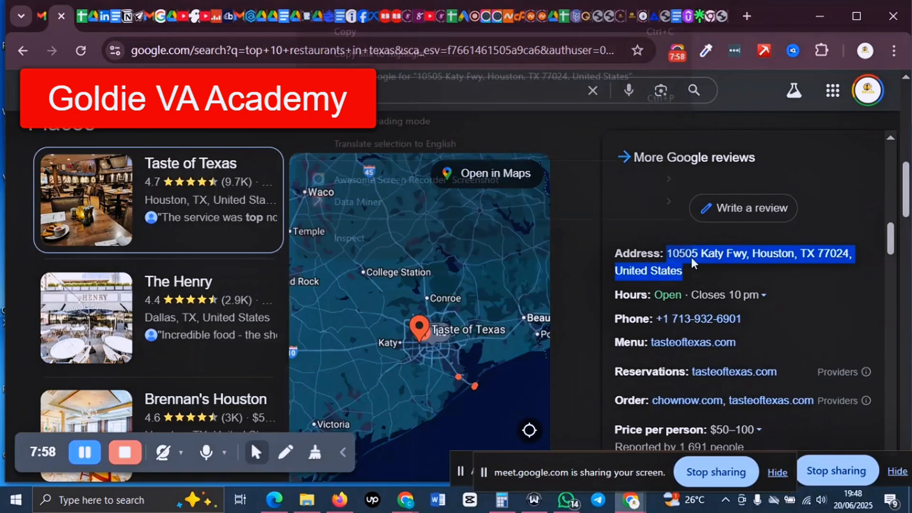
right_click(691, 258)
left_click(345, 32)
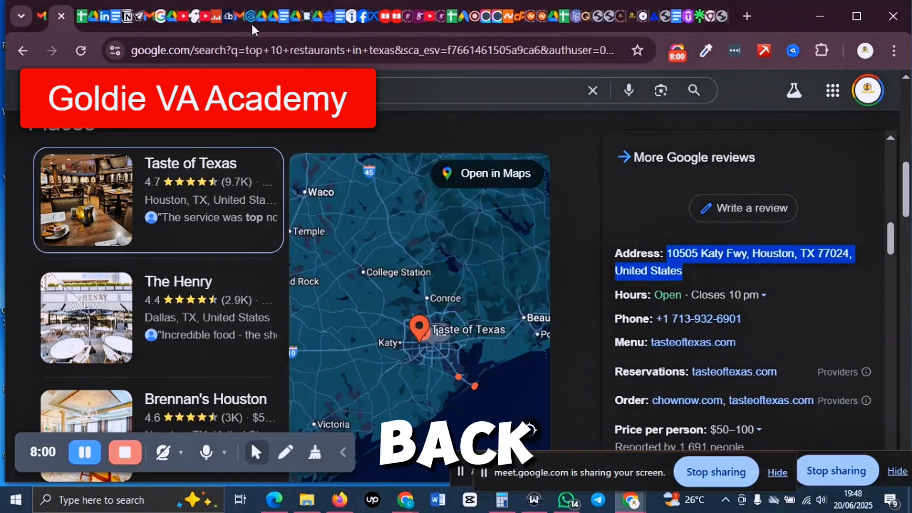
left_click(84, 16)
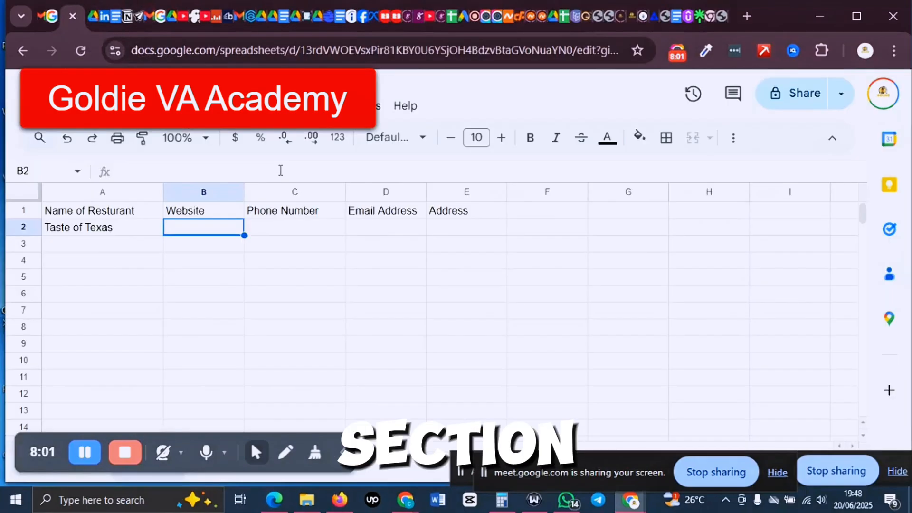
- Paste the copied restaurant address into E2 under Address and widen column E
double_click(452, 226)
right_click(452, 229)
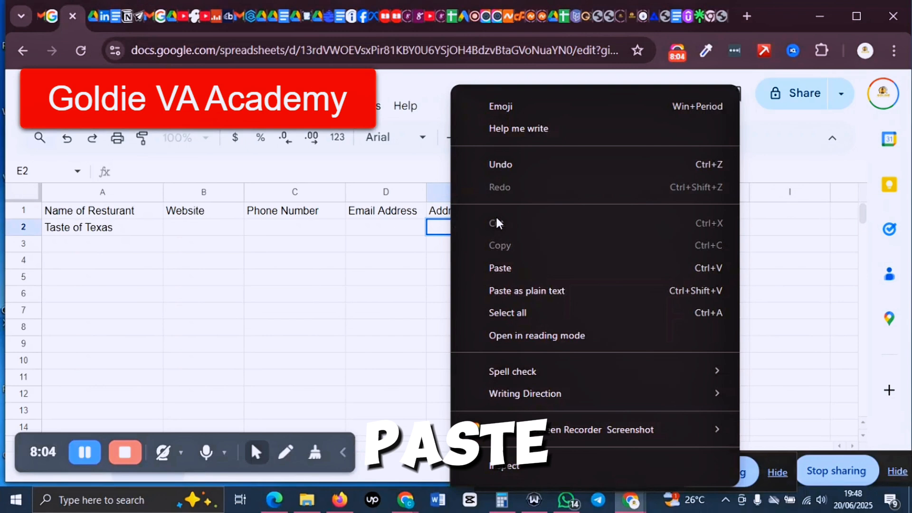
left_click(515, 261)
key("Return")
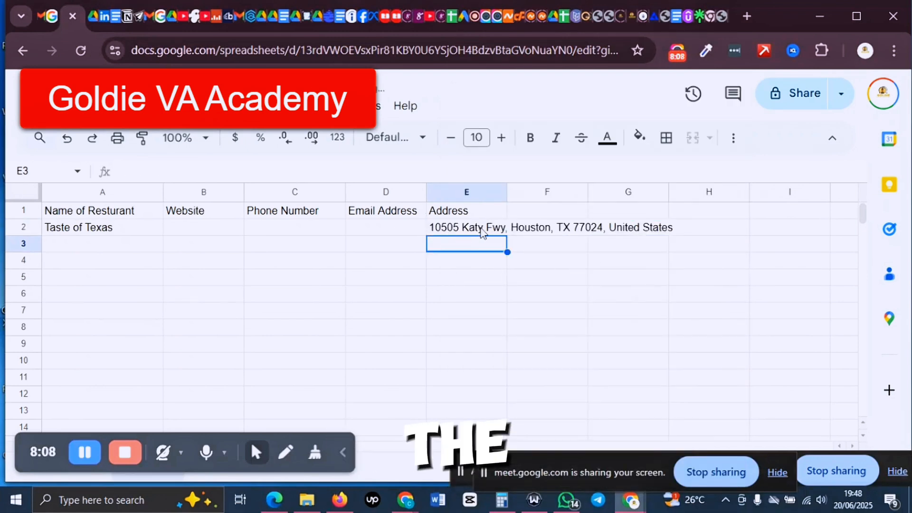
left_click_drag(507, 192, 578, 193)
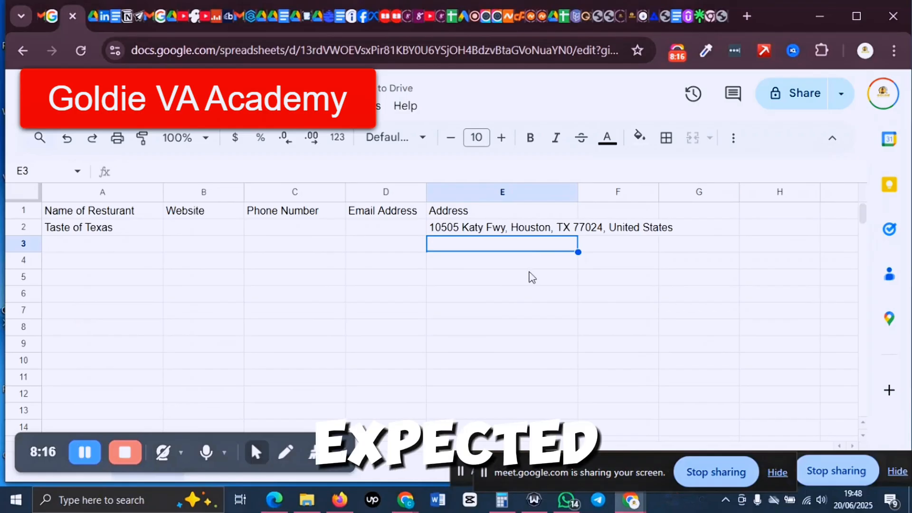
- Set the text wrapping of address cell E2 to Wrap
left_click(537, 233)
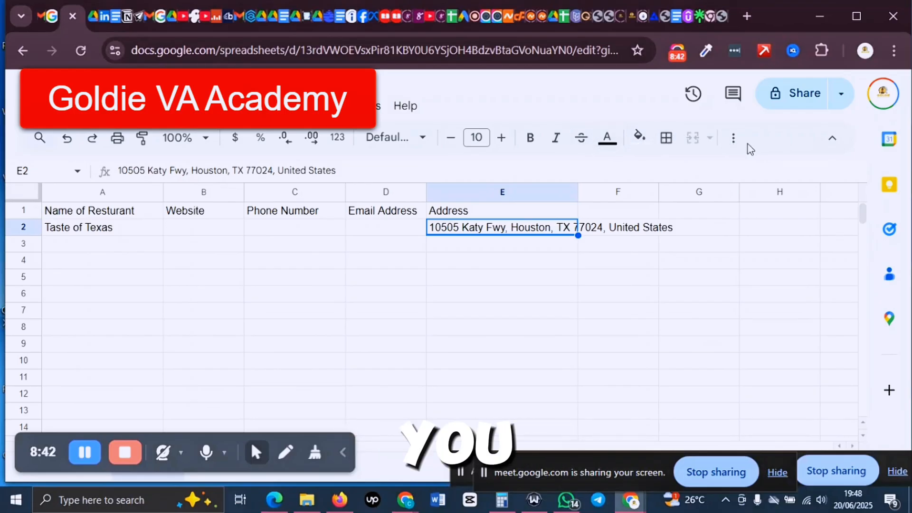
left_click(837, 142)
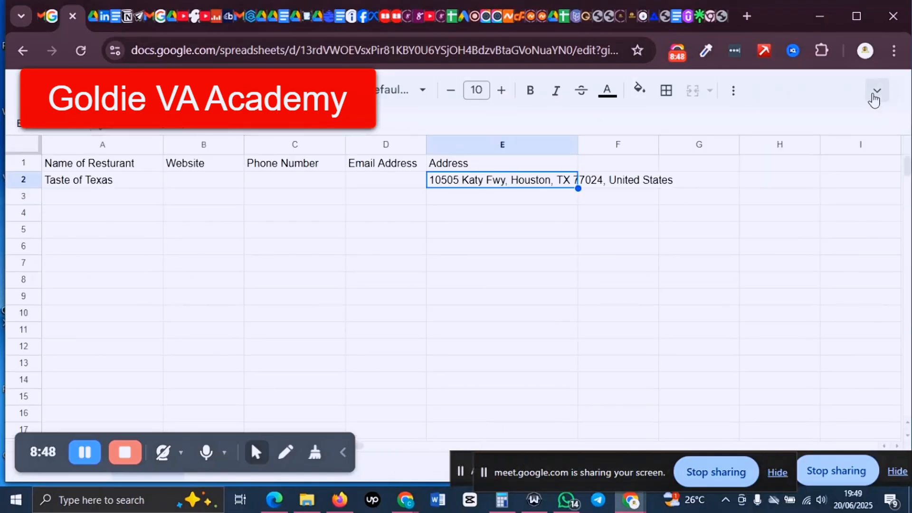
left_click(874, 98)
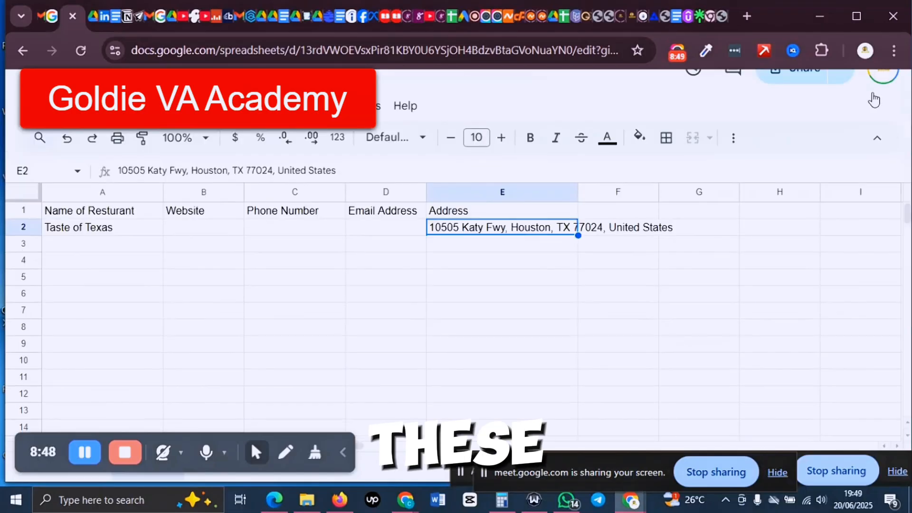
left_click(732, 143)
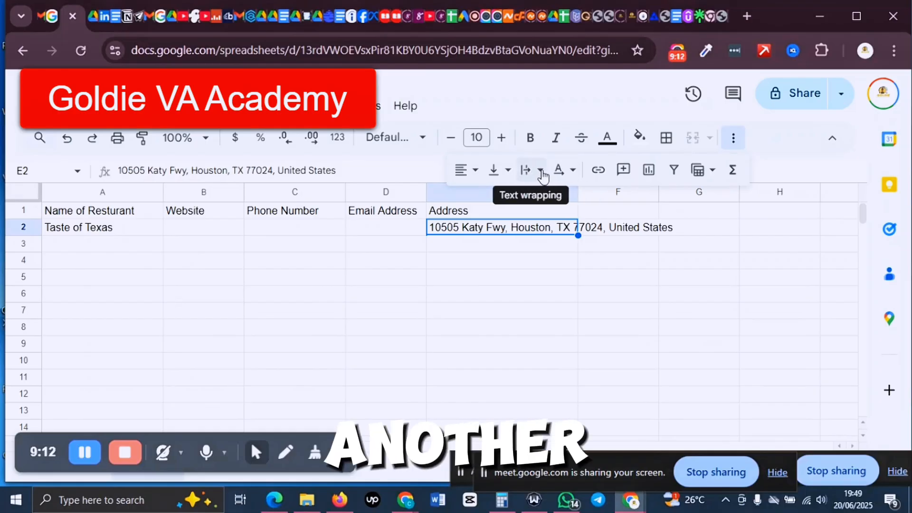
left_click(543, 173)
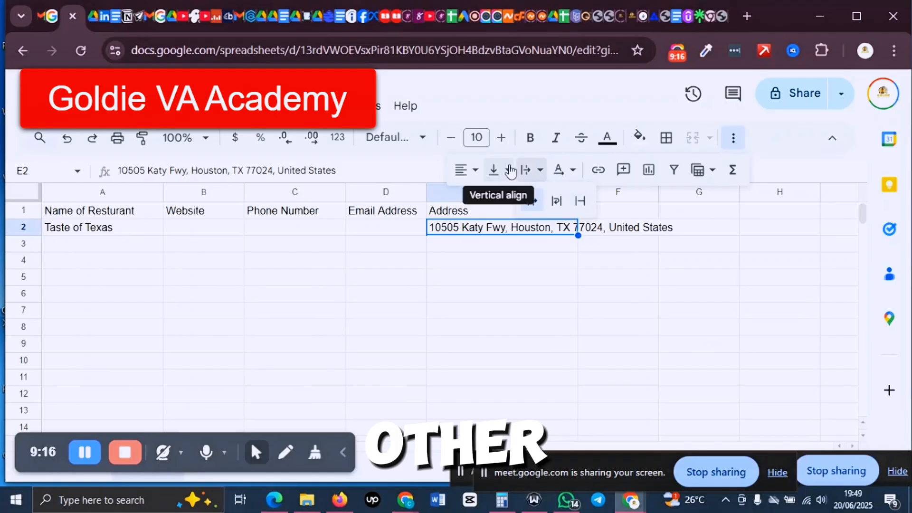
left_click(476, 171)
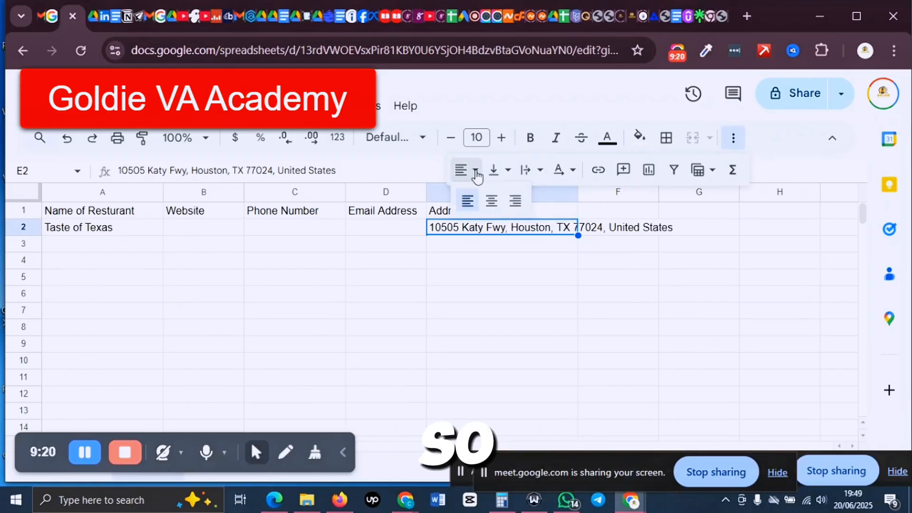
left_click(541, 171)
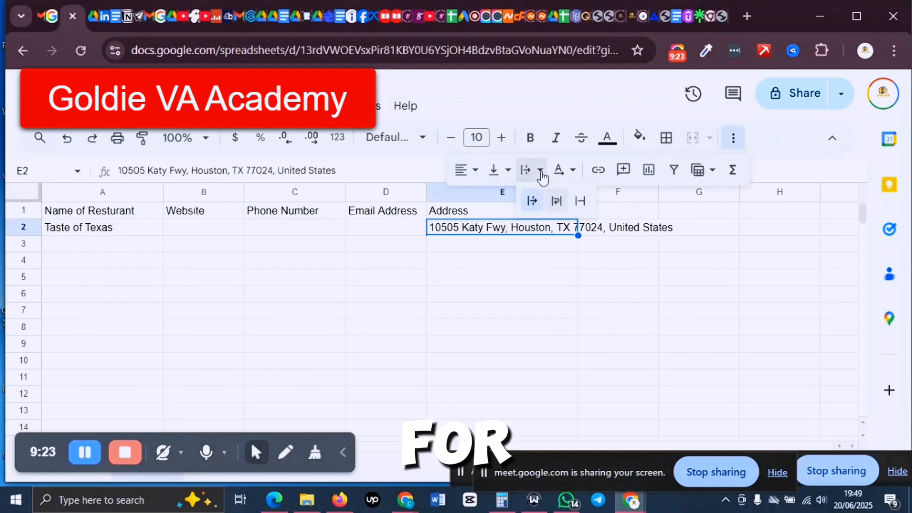
left_click(556, 201)
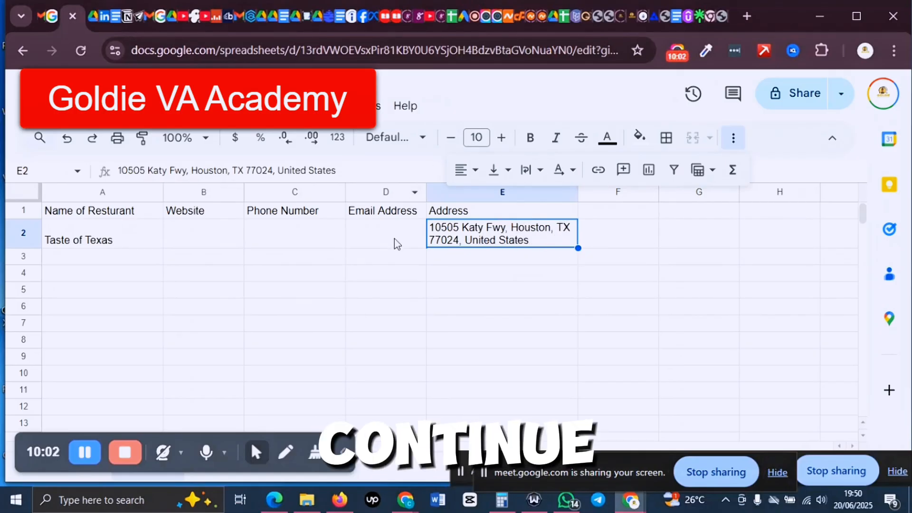
- Copy the restaurant's phone number from the Taste of Texas Google listing and return to the spreadsheet
left_click(369, 226)
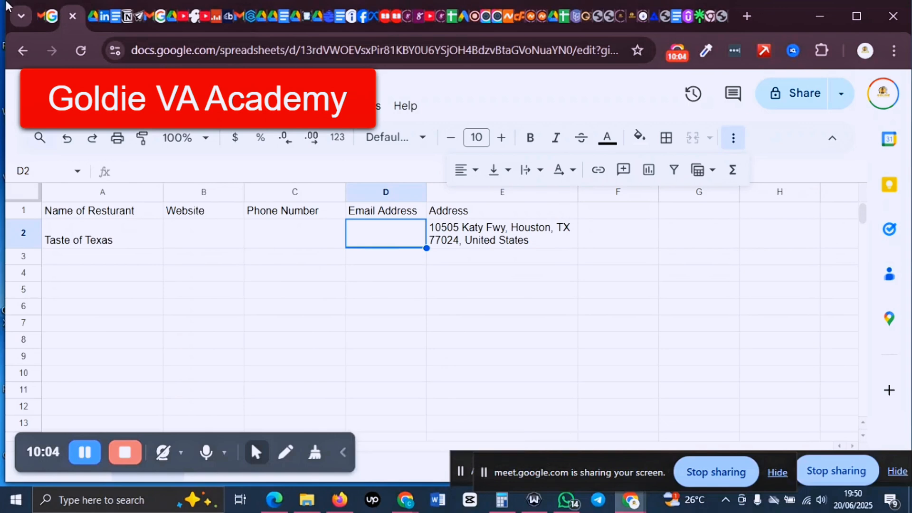
left_click(50, 20)
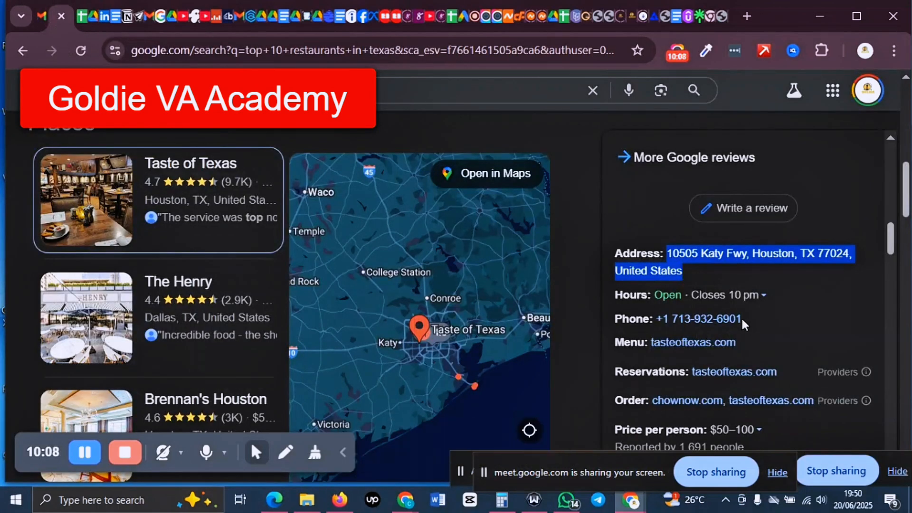
left_click_drag(742, 323, 657, 322)
key("ctrl+c")
right_click(683, 328)
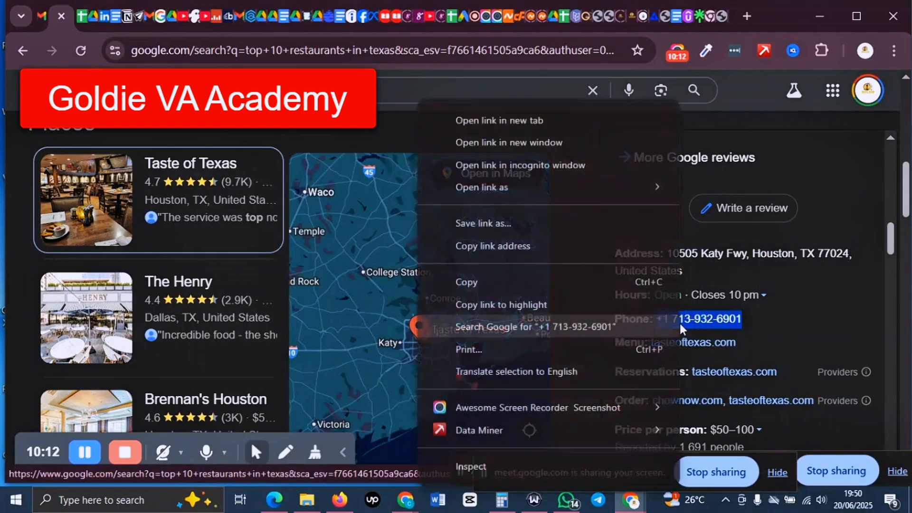
left_click(465, 282)
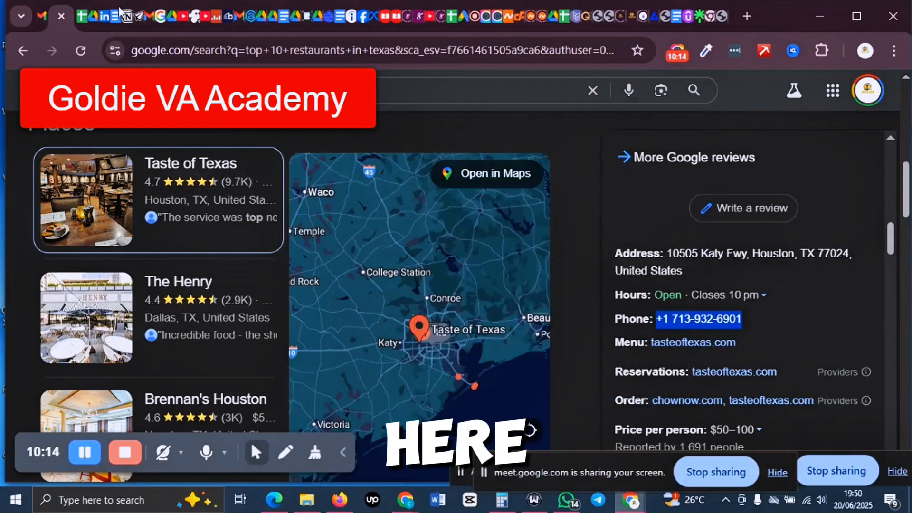
left_click(82, 16)
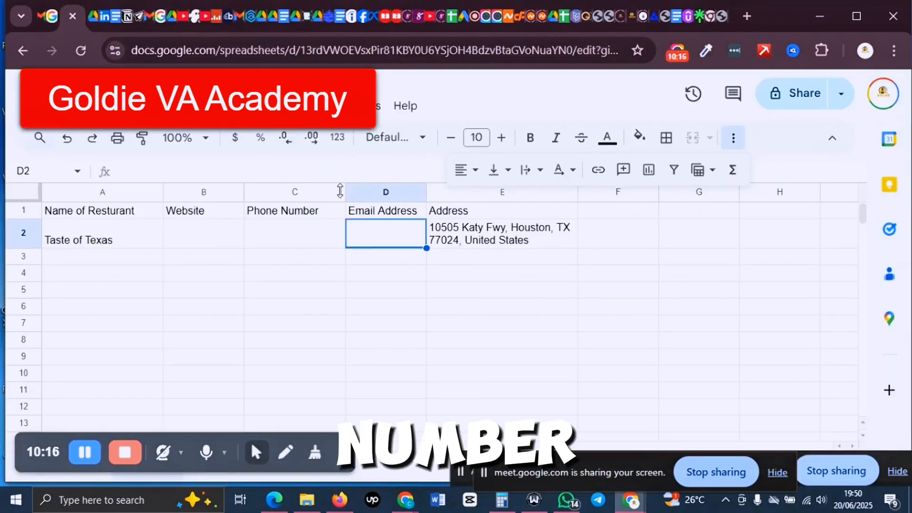
- Paste the copied restaurant phone number into C2 under Phone Number
left_click(277, 238)
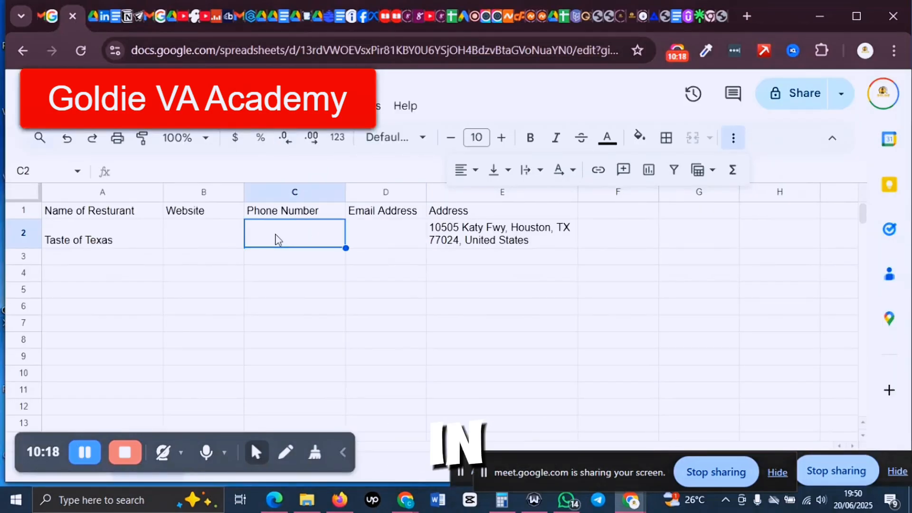
double_click(277, 238)
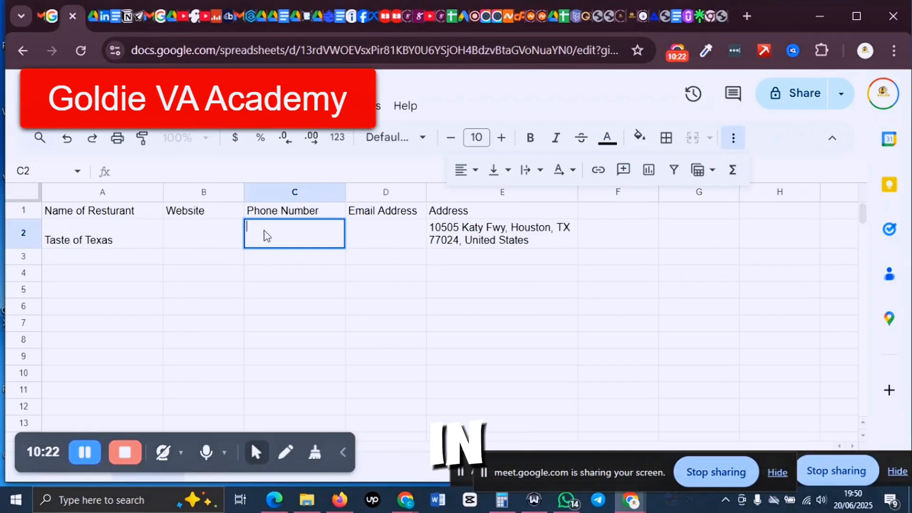
right_click(265, 234)
left_click(322, 268)
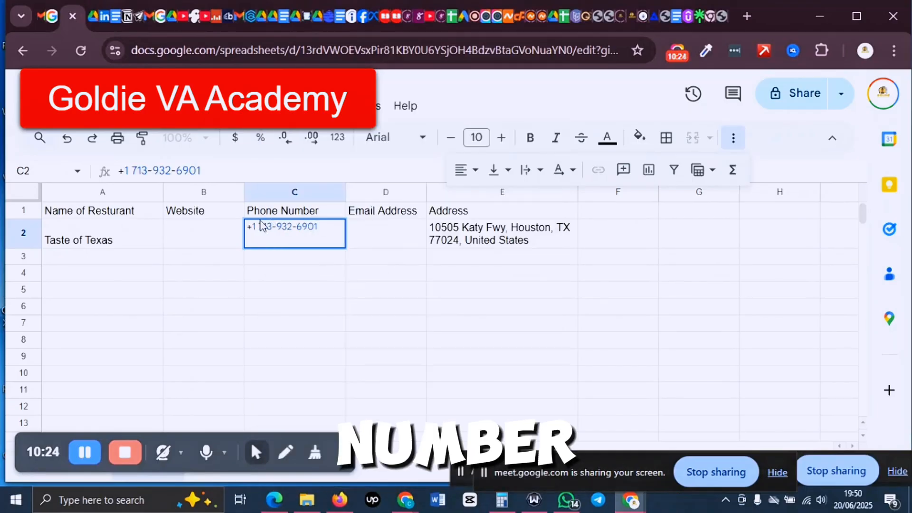
left_click(308, 278)
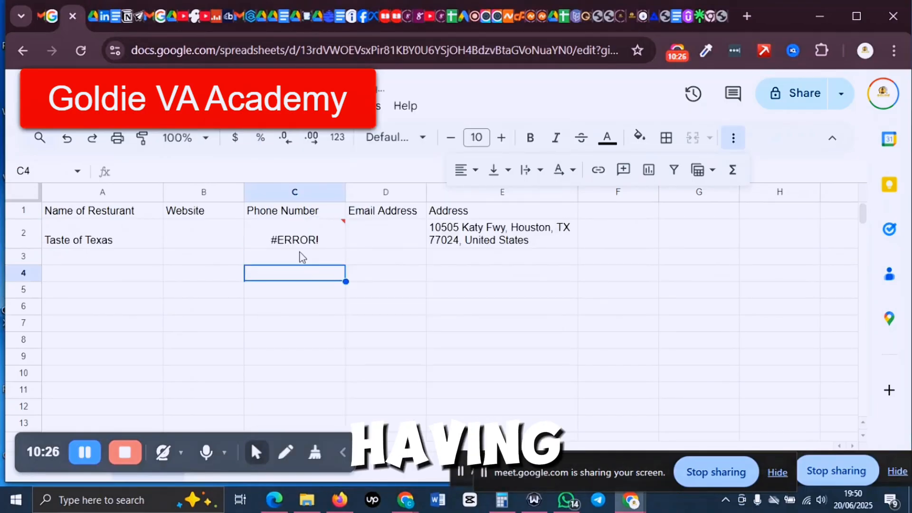
- Examine the phone number entry in C2 and its error note, and select the whole Phone Number column
mouse_move(323, 245)
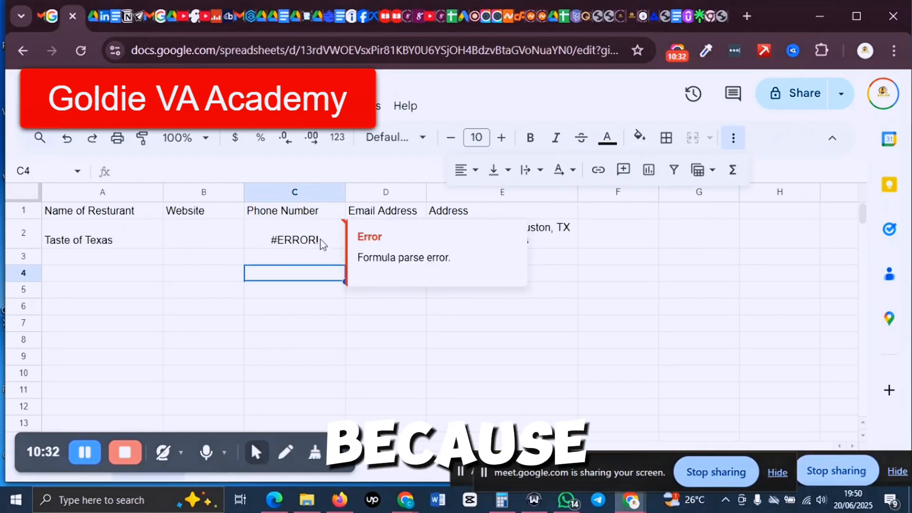
left_click(320, 241)
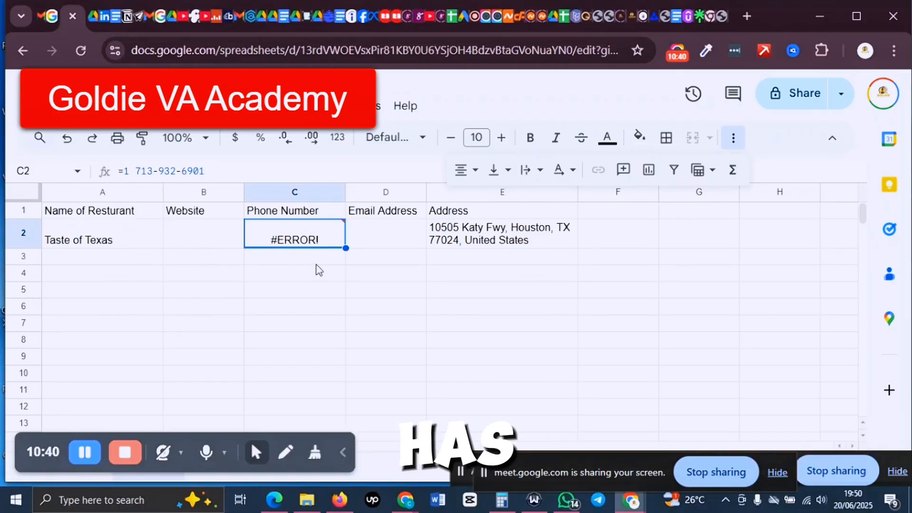
double_click(328, 246)
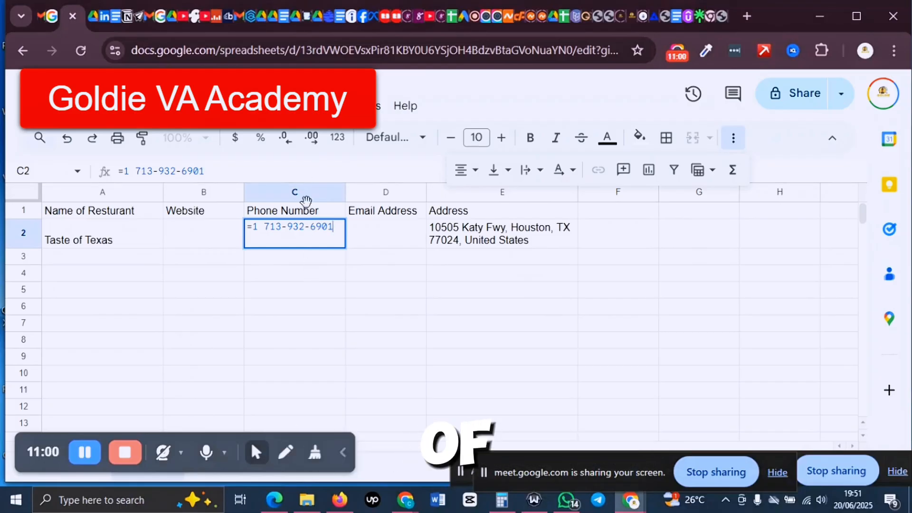
mouse_move(302, 245)
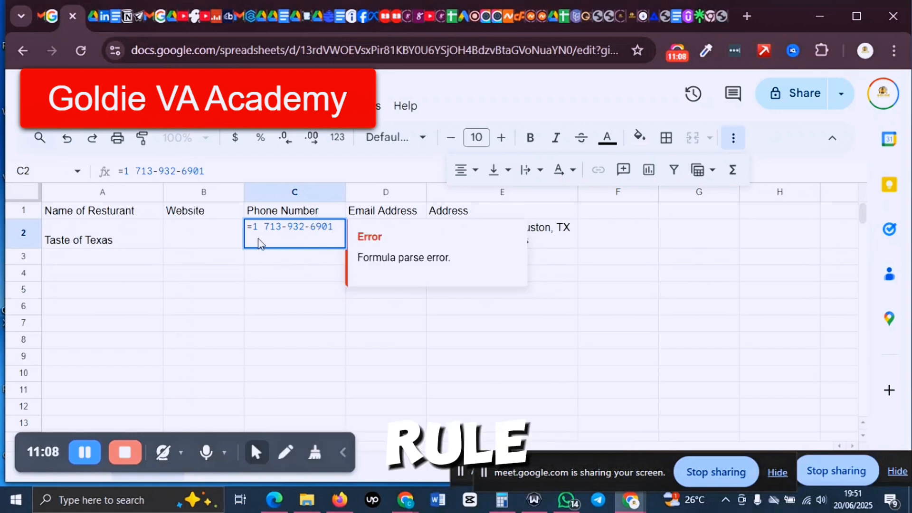
left_click(285, 191)
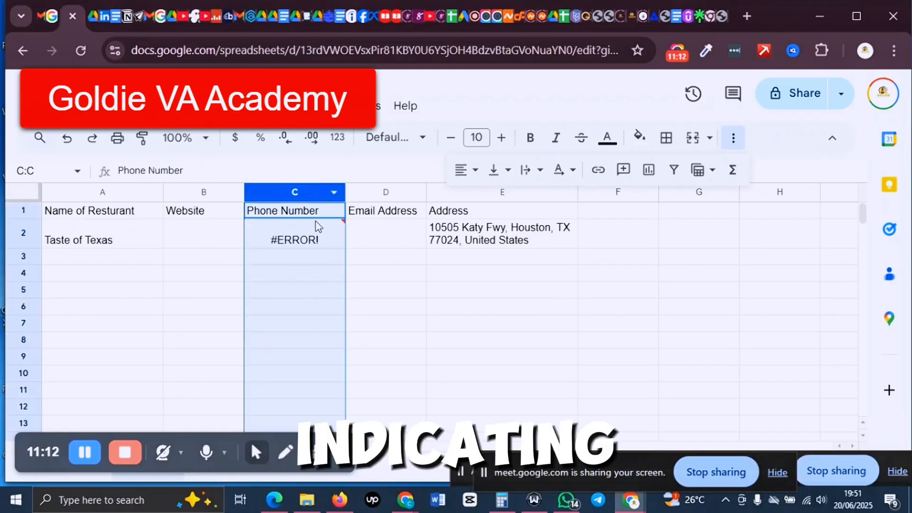
- Prefix the phone number entry in C2 with an apostrophe so it is stored as text, and change its last digit to 0
left_click(370, 307)
left_click(308, 248)
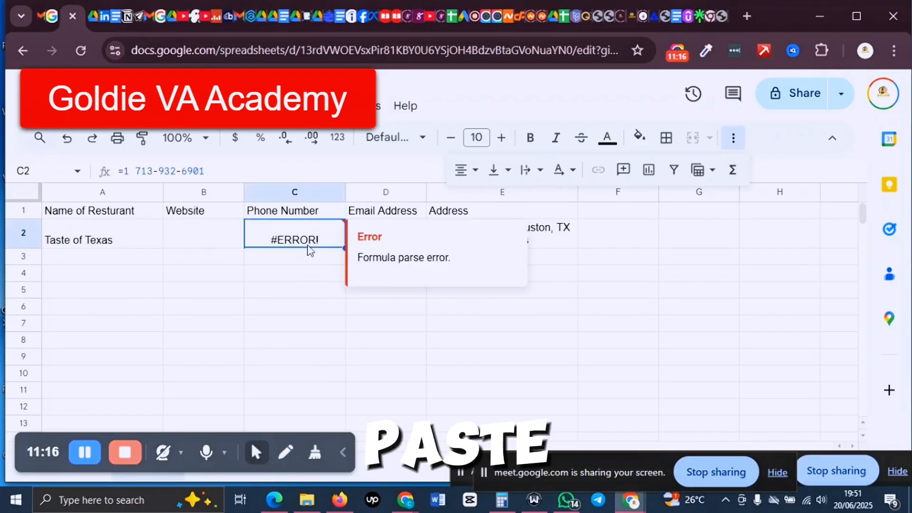
double_click(308, 248)
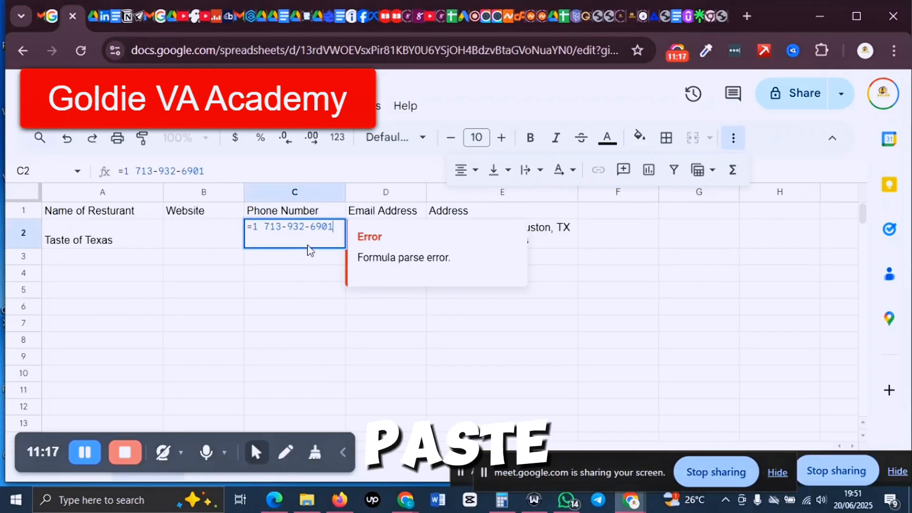
left_click(250, 226)
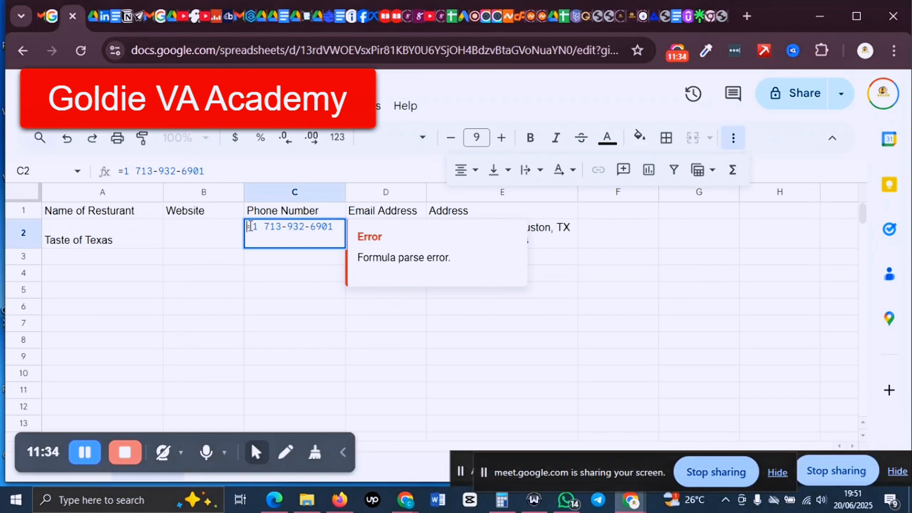
type("h")
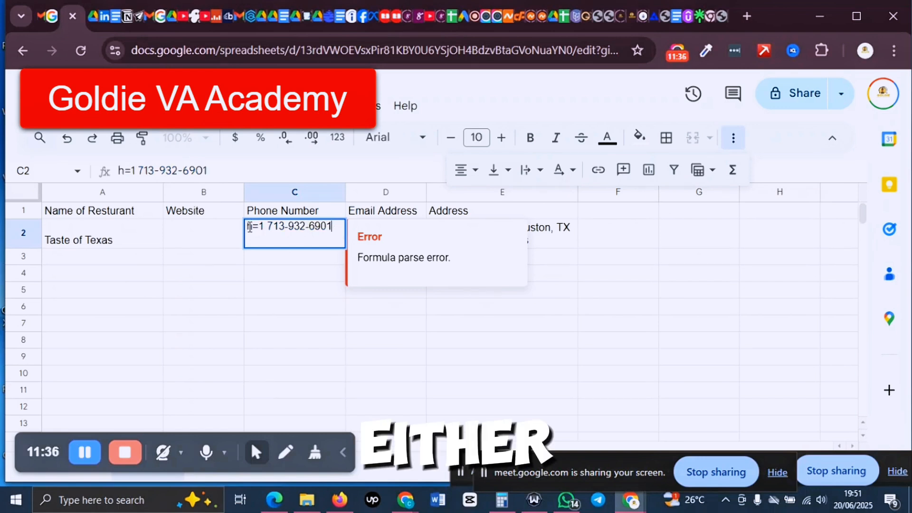
key("BackSpace")
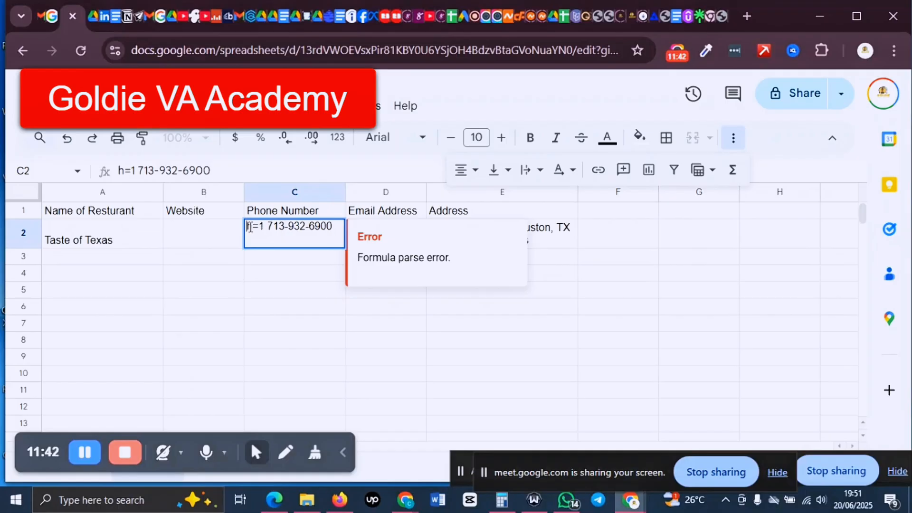
key("BackSpace")
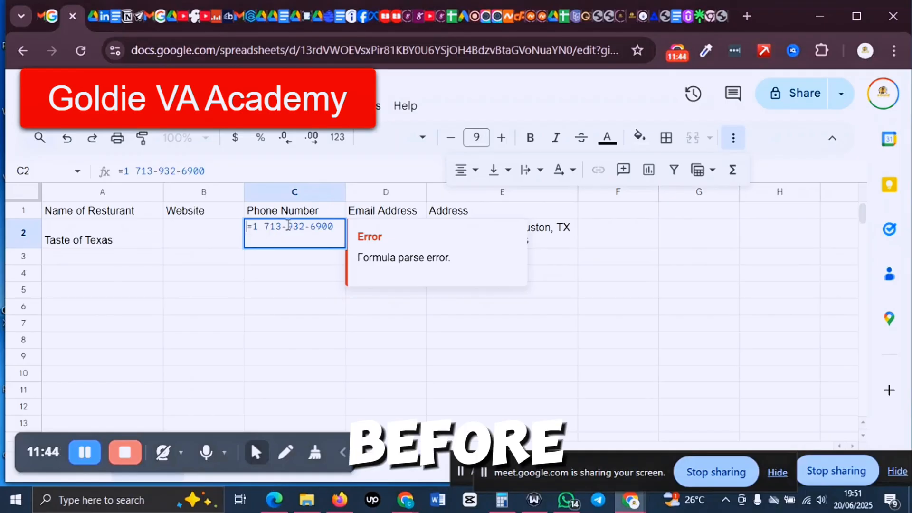
type("'")
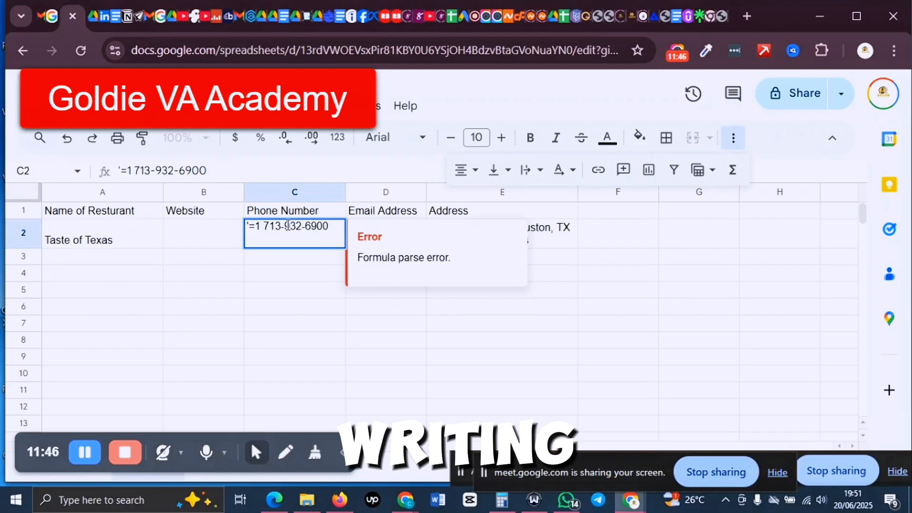
left_click(312, 294)
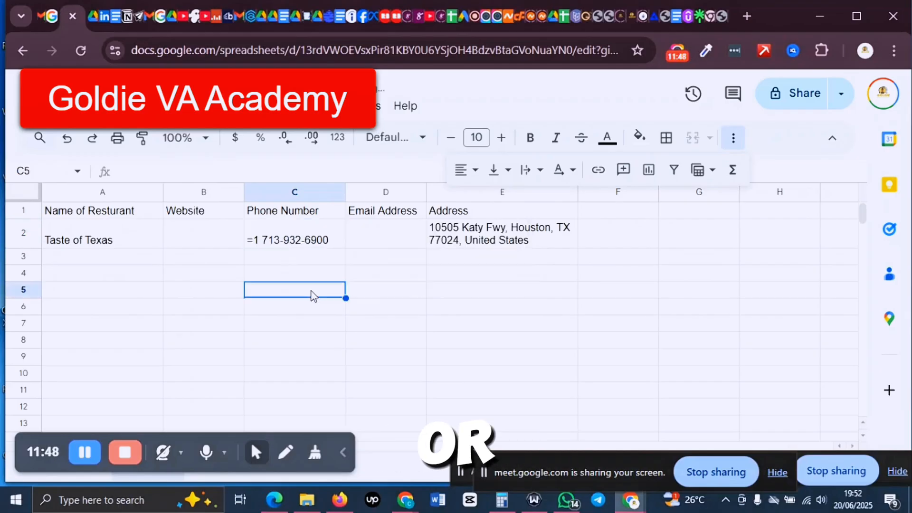
- Remove the apostrophe, equals sign and country code 1 from the start of the phone number in C2
left_click(250, 246)
double_click(251, 241)
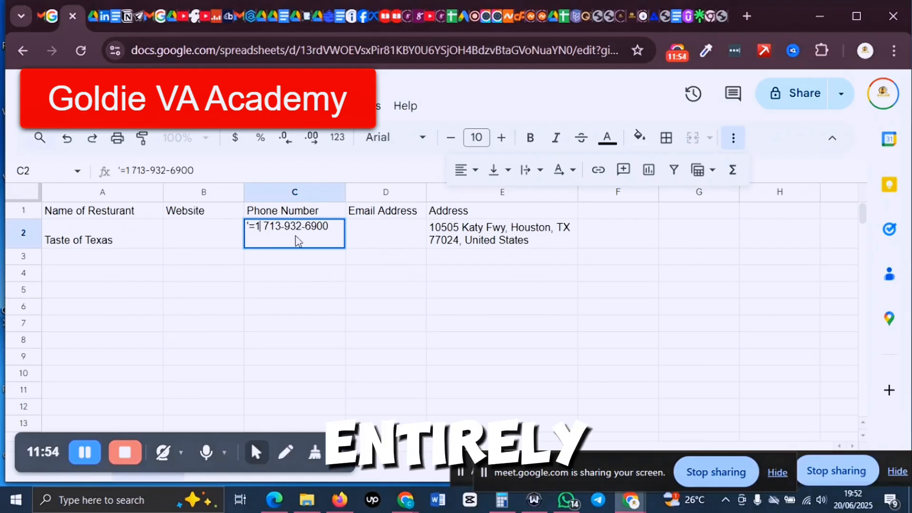
key("BackSpace")
key("BackSpace")
key("BackSpace")
key("Delete")
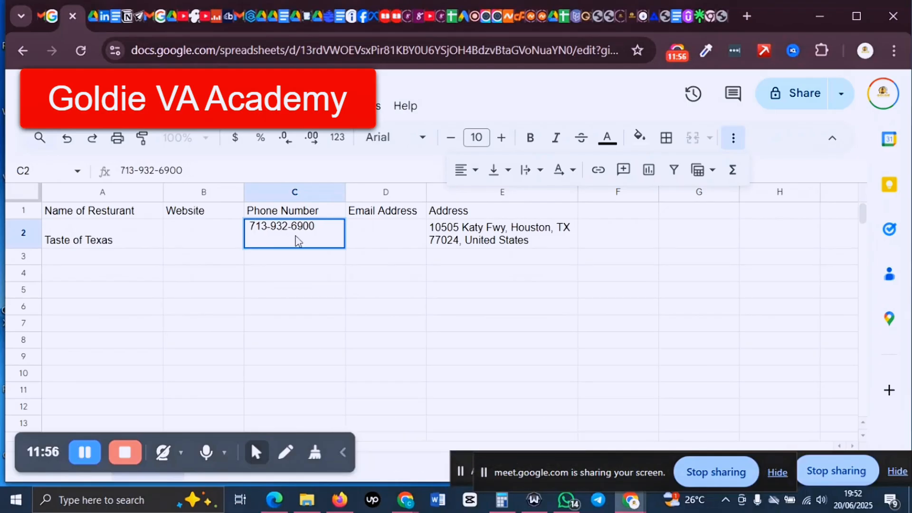
left_click(353, 308)
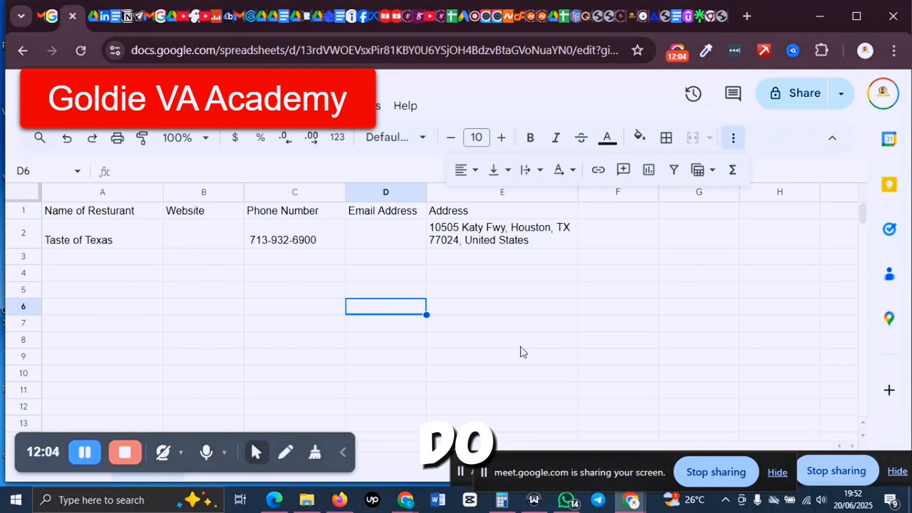
- Rename the column header in C1 as "Phone Number (+1)"
left_click(326, 216)
double_click(327, 213)
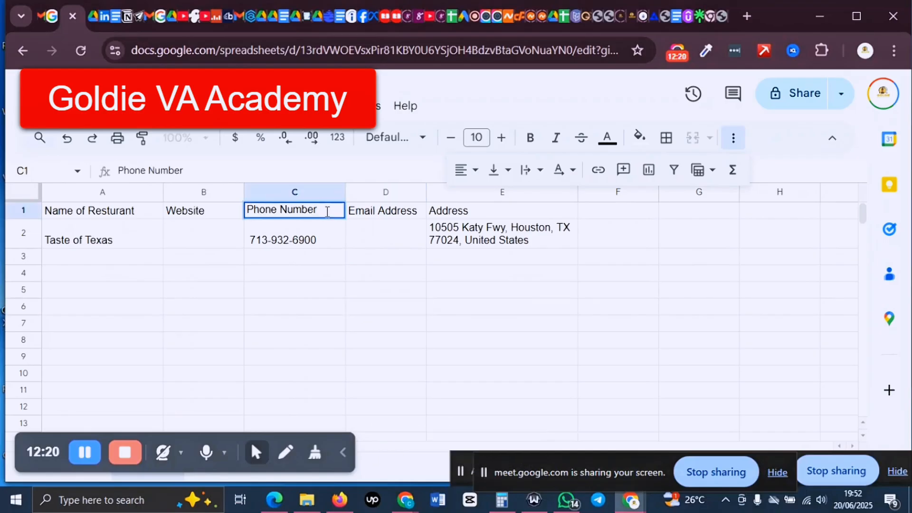
type("\"")
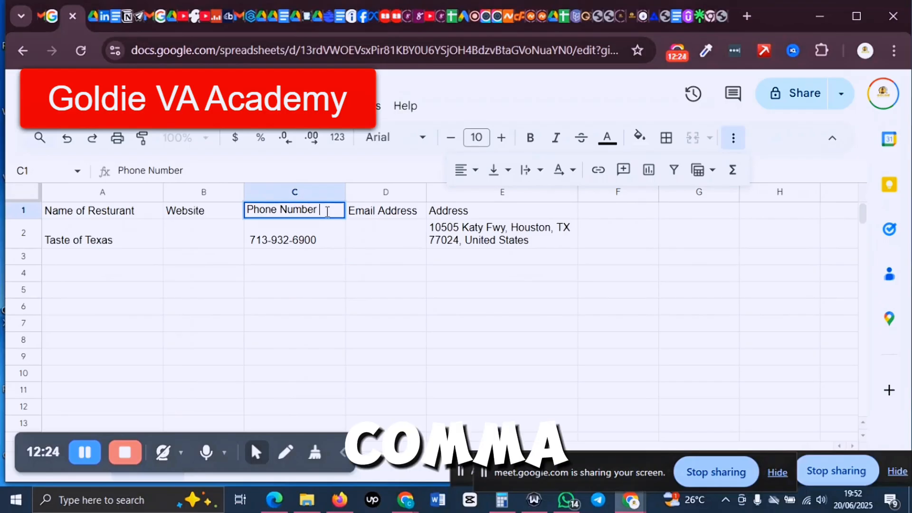
type("&")
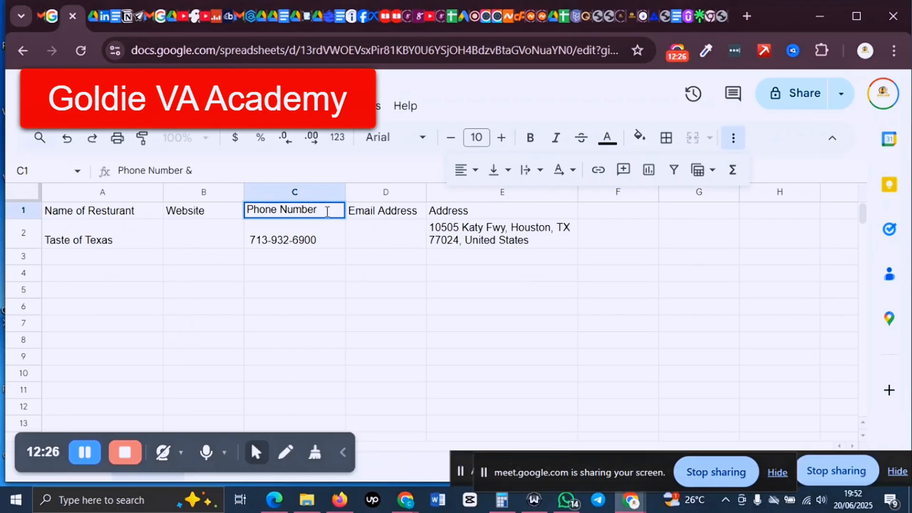
key("BackSpace")
type("()")
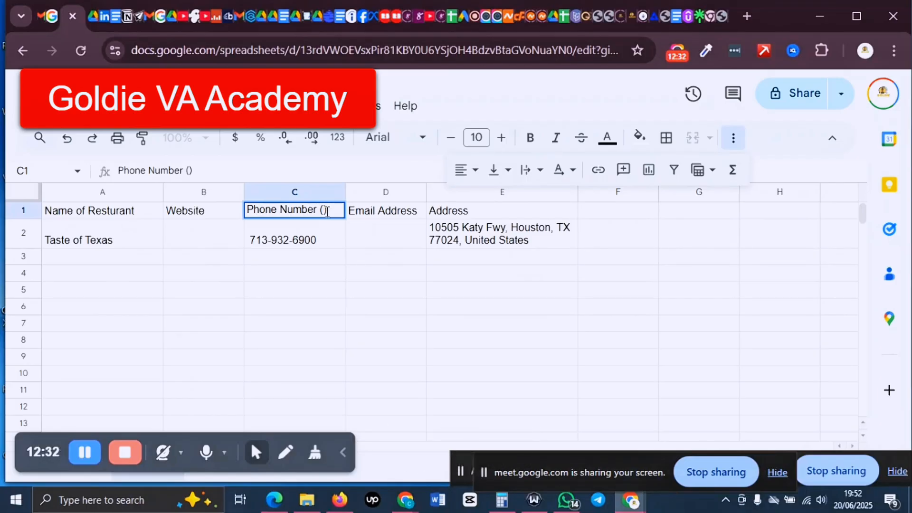
type("+")
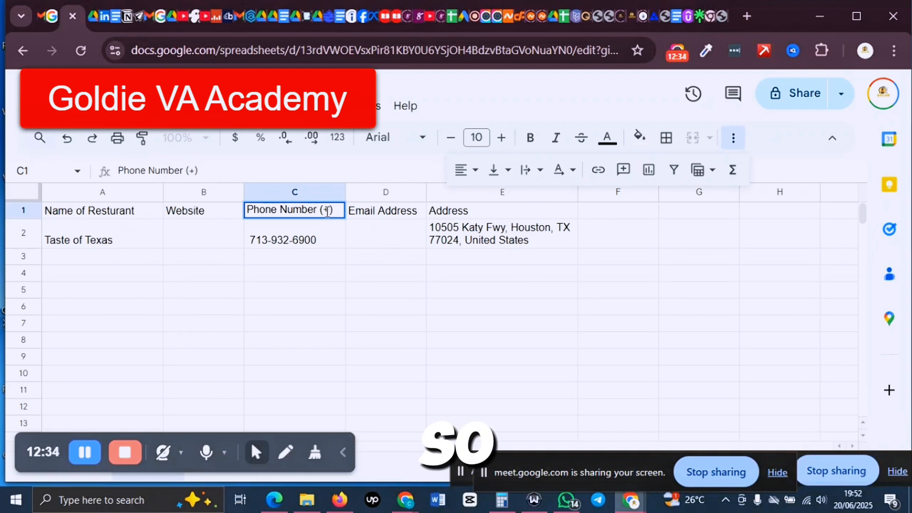
type("1")
left_click(422, 275)
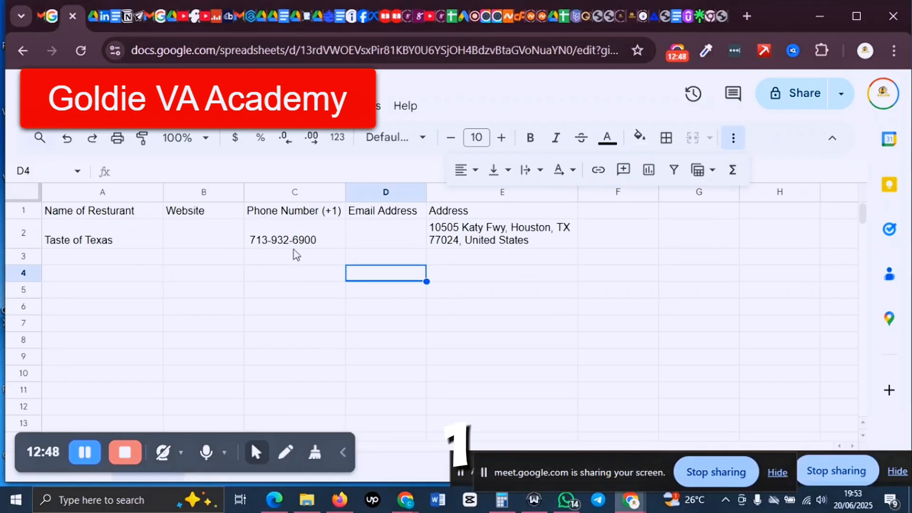
- Insert an apostrophe followed by the country code +1 before the phone number in C2
left_click(246, 242)
double_click(249, 227)
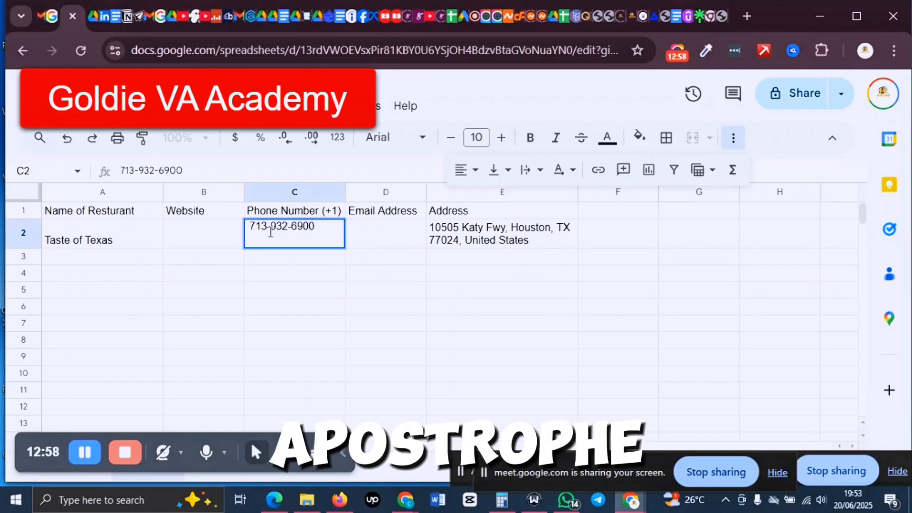
type("' ")
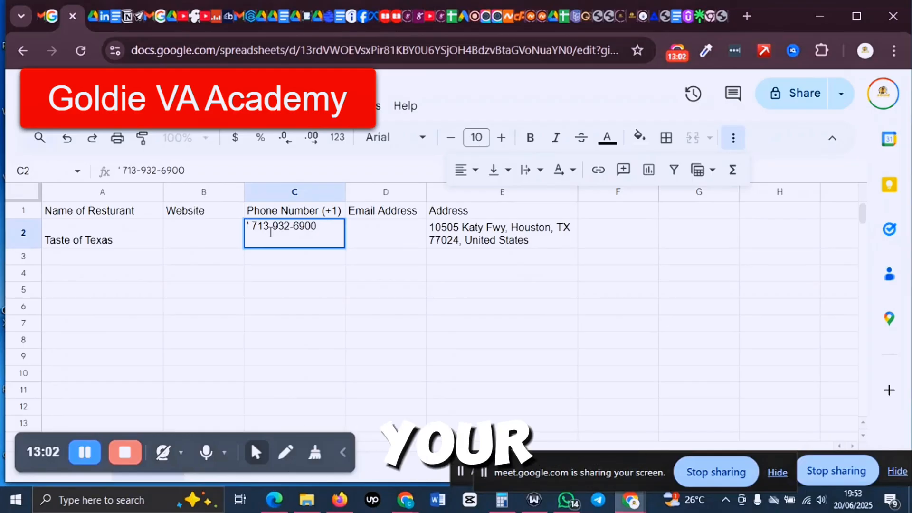
type("+1")
left_click(335, 328)
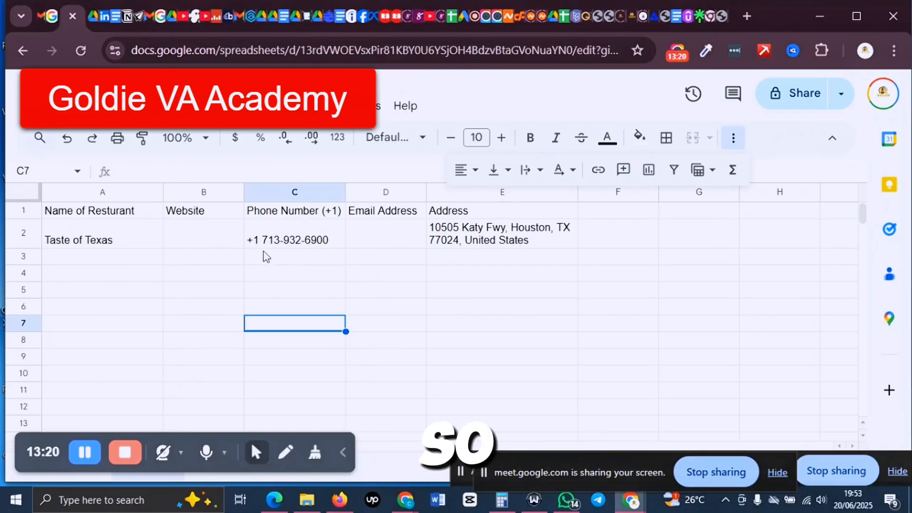
- Copy the website text tasteoftexas.com from the Menu line of the Taste of Texas Google listing
left_click(213, 244)
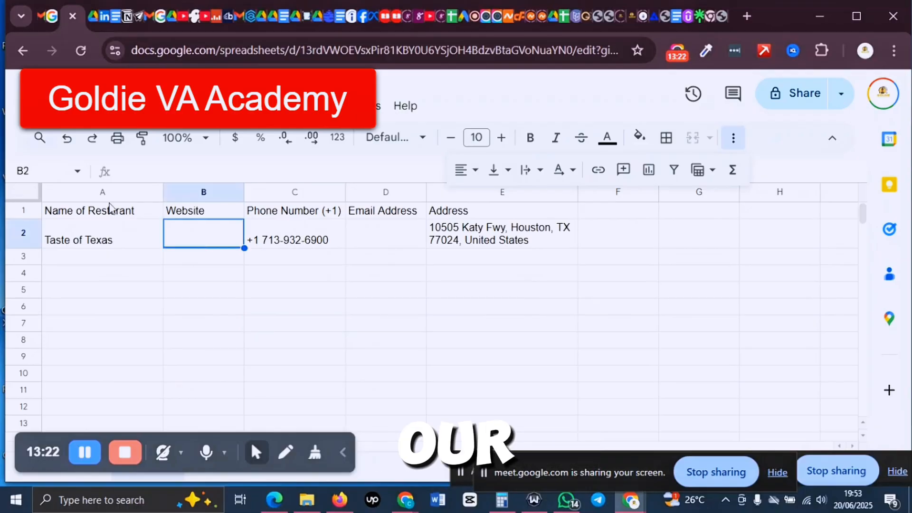
left_click(45, 16)
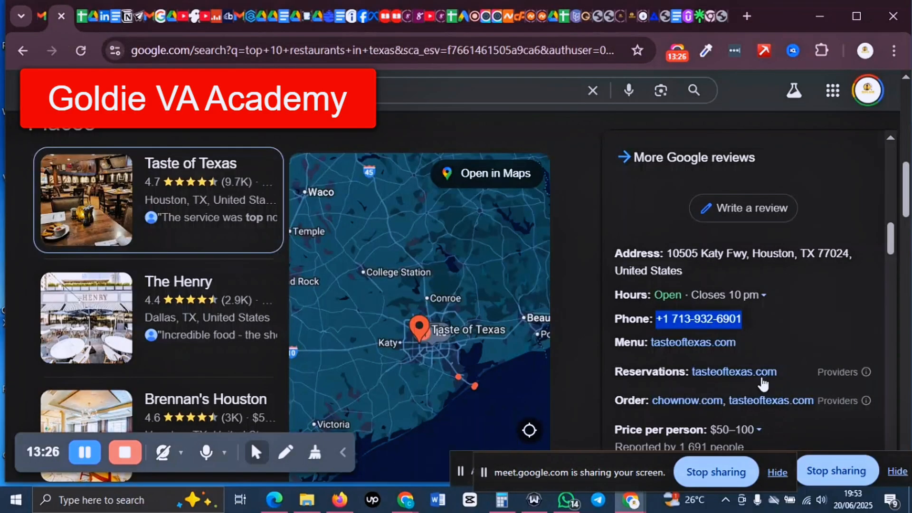
scroll(757, 333, "down", 2)
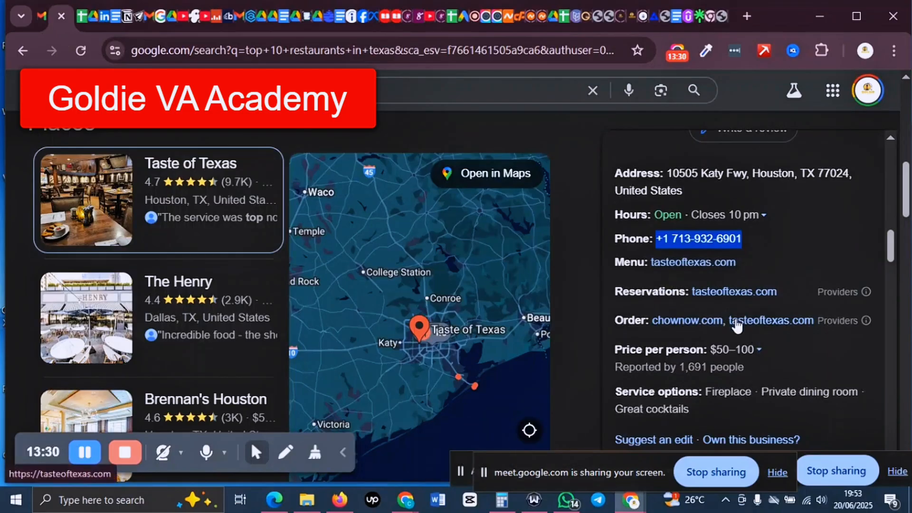
scroll(737, 325, "down", 1)
scroll(736, 318, "up", 1)
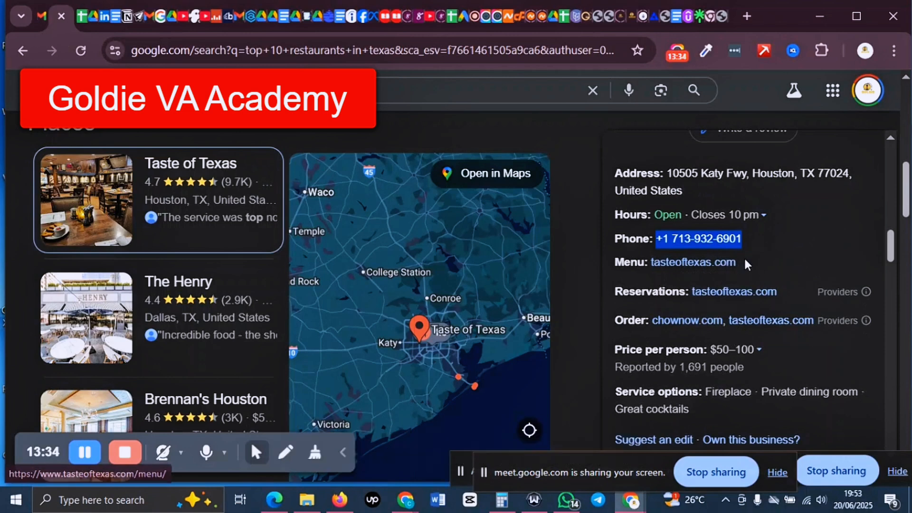
left_click_drag(746, 260, 661, 264)
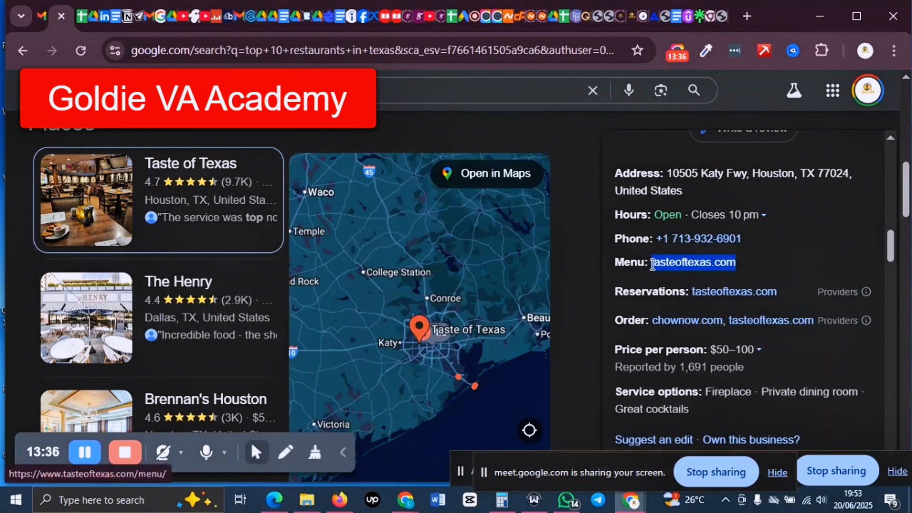
right_click(683, 269)
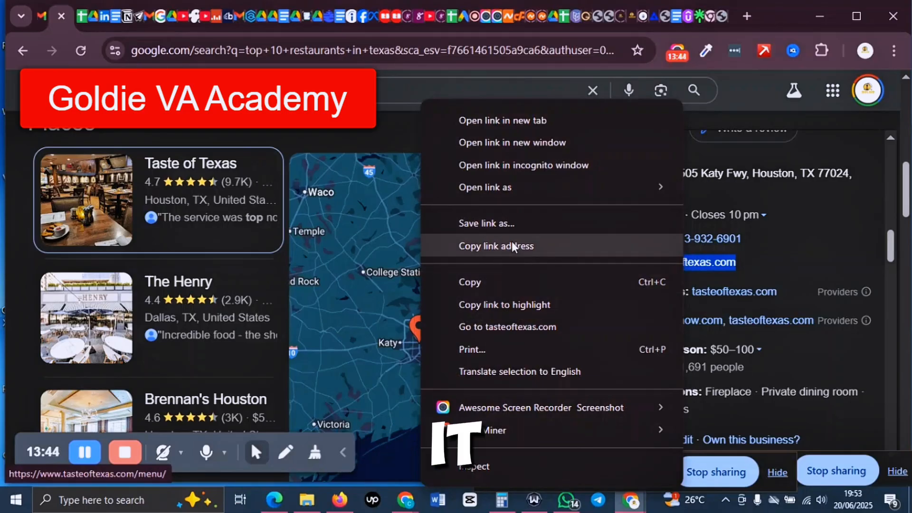
left_click(507, 282)
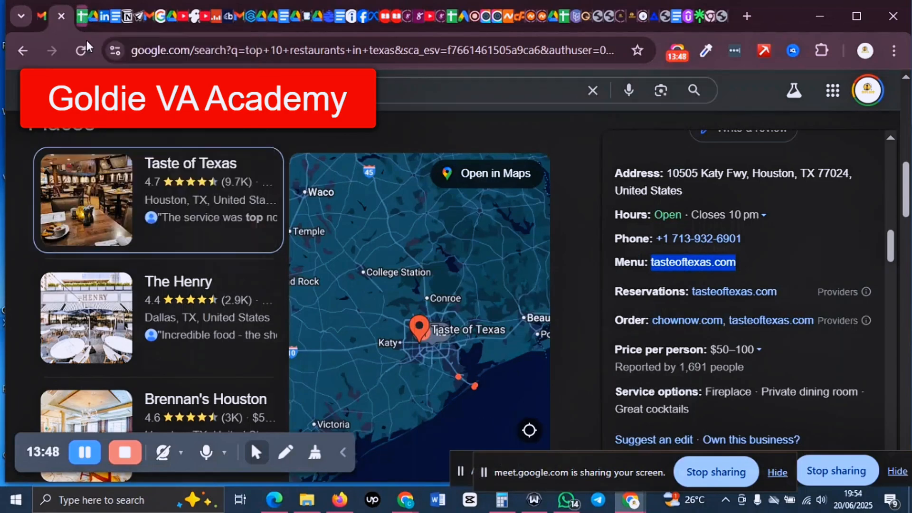
- Paste the copied website into B2 of the spreadsheet, then widen the Website column to fit it and slightly narrow column A
left_click(84, 24)
double_click(194, 240)
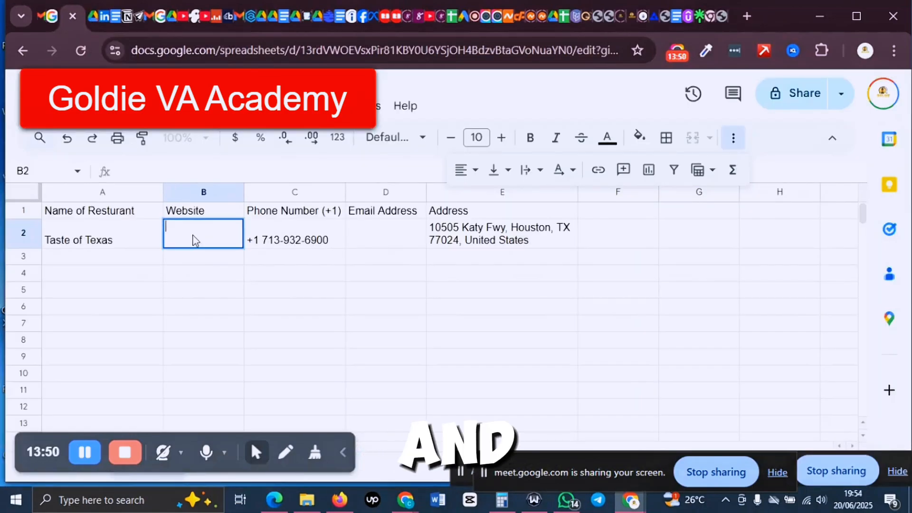
right_click(199, 231)
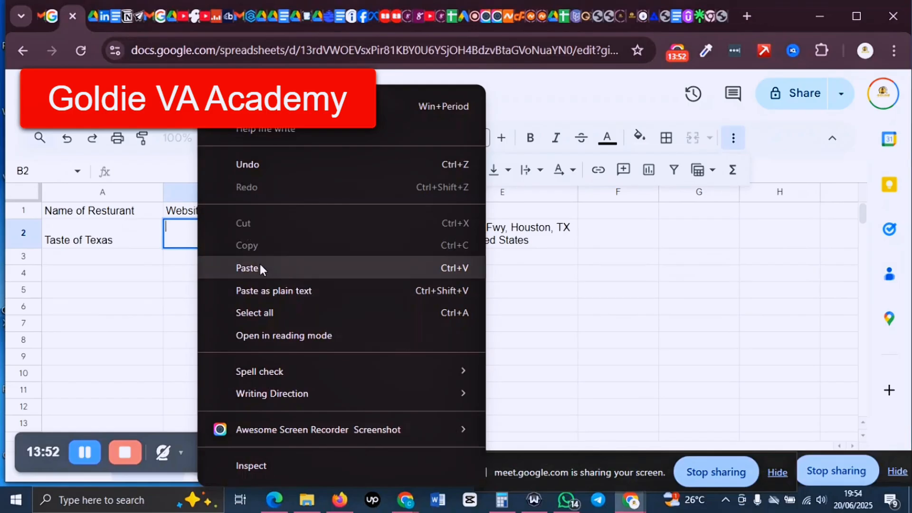
left_click(261, 267)
left_click(357, 293)
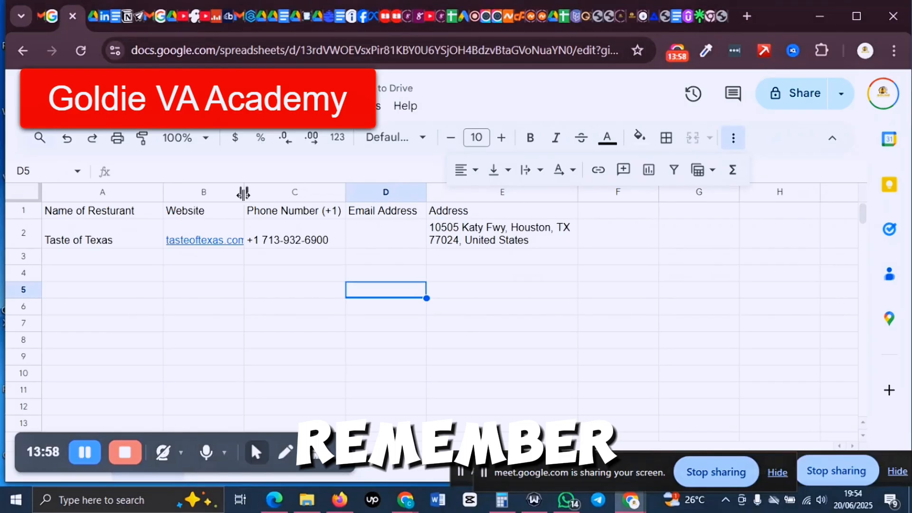
left_click_drag(243, 193, 263, 192)
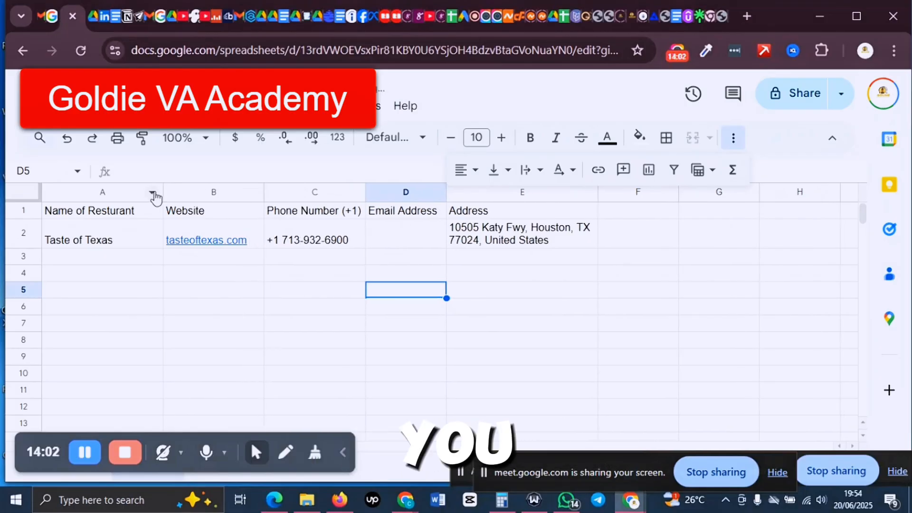
left_click_drag(163, 193, 157, 192)
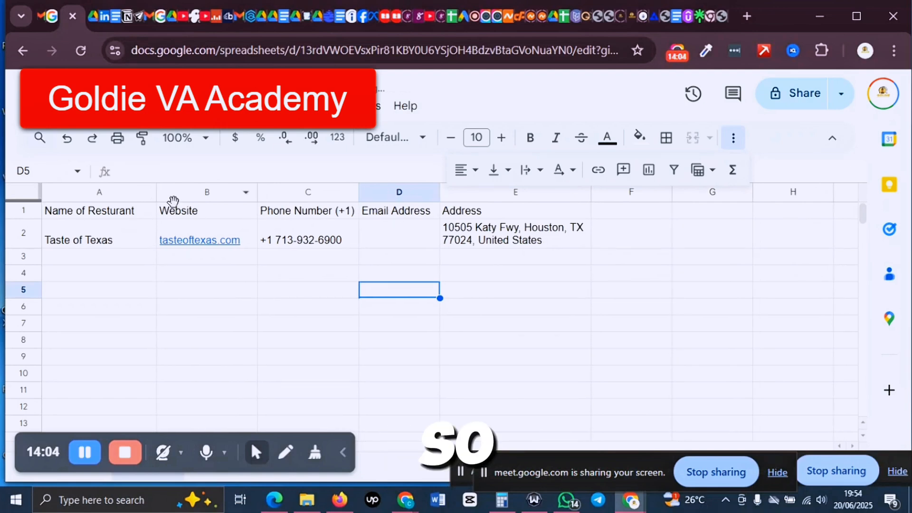
- Look through the Taste of Texas Google listing for an email address to record in D2
left_click(397, 243)
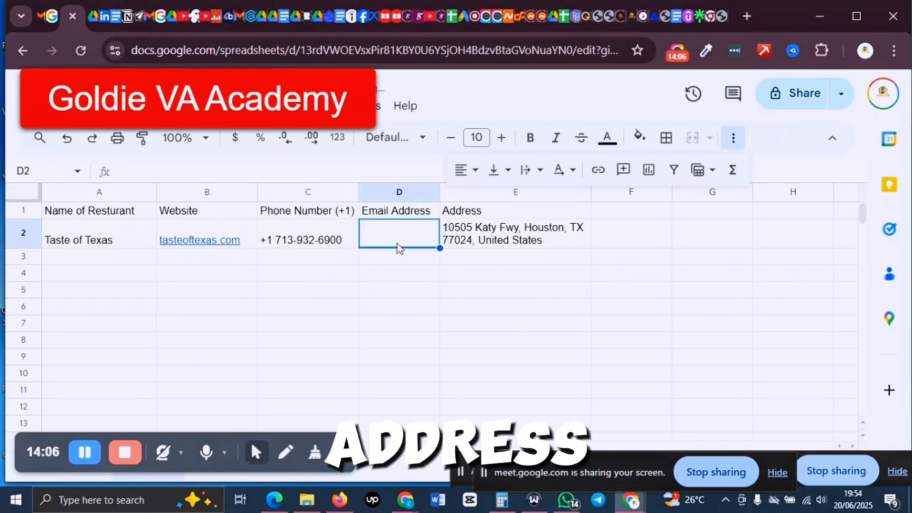
left_click(47, 18)
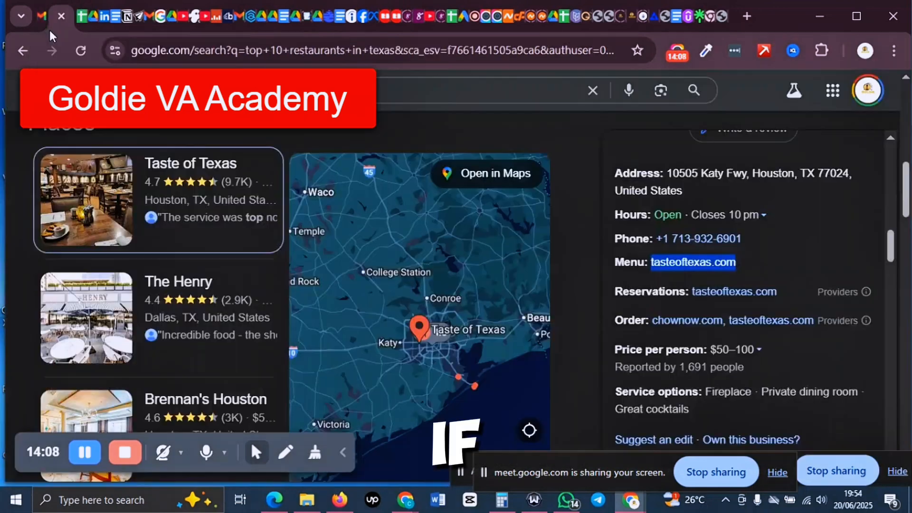
scroll(706, 314, "down", 2)
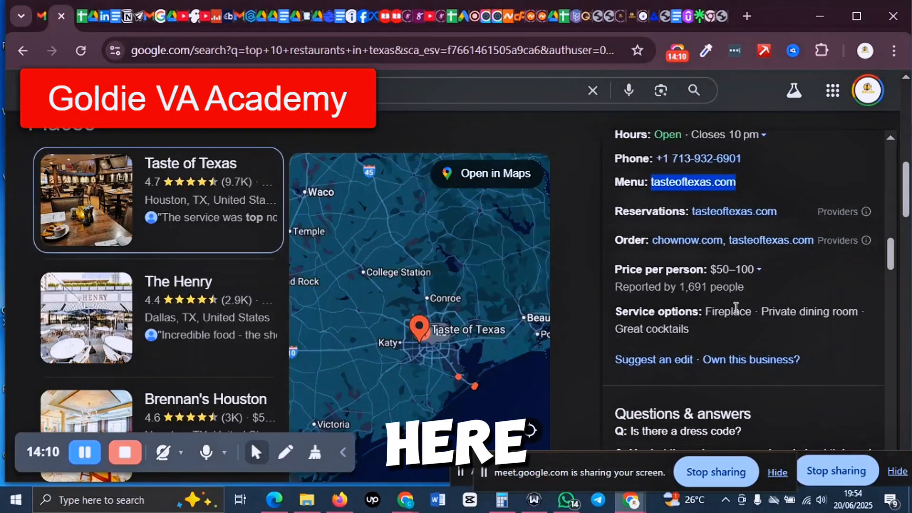
scroll(765, 314, "down", 5)
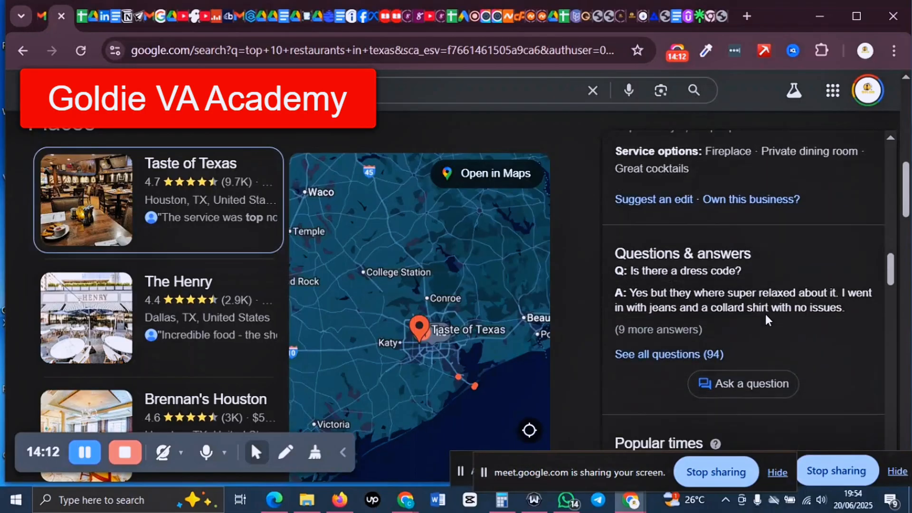
scroll(768, 322, "down", 3)
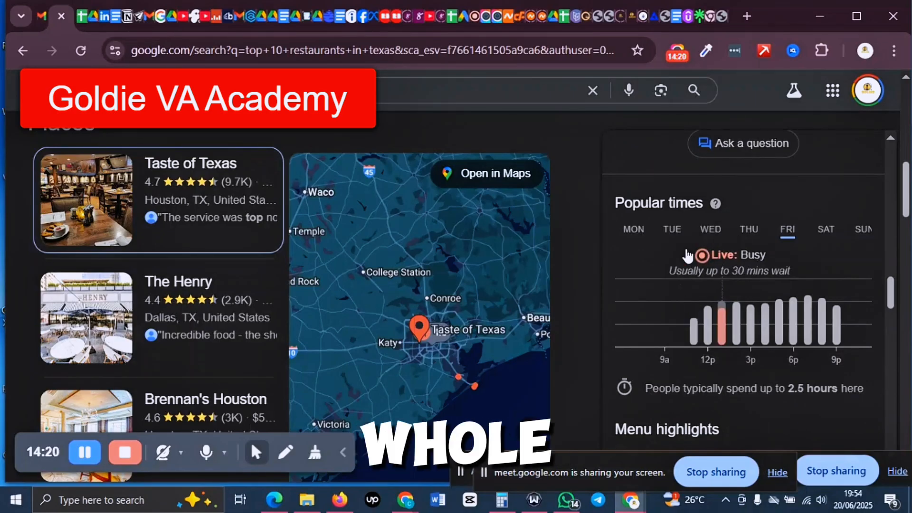
scroll(759, 305, "down", 2)
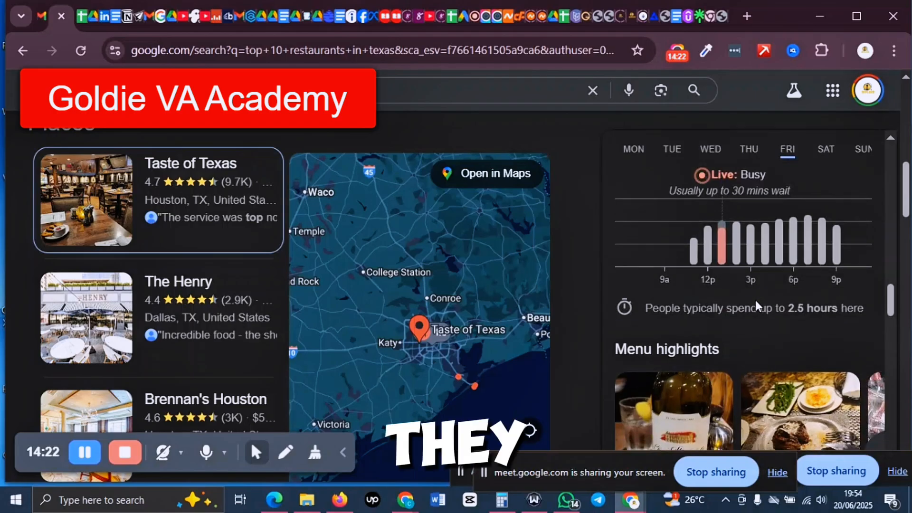
scroll(759, 305, "up", 1)
scroll(759, 305, "up", 1)
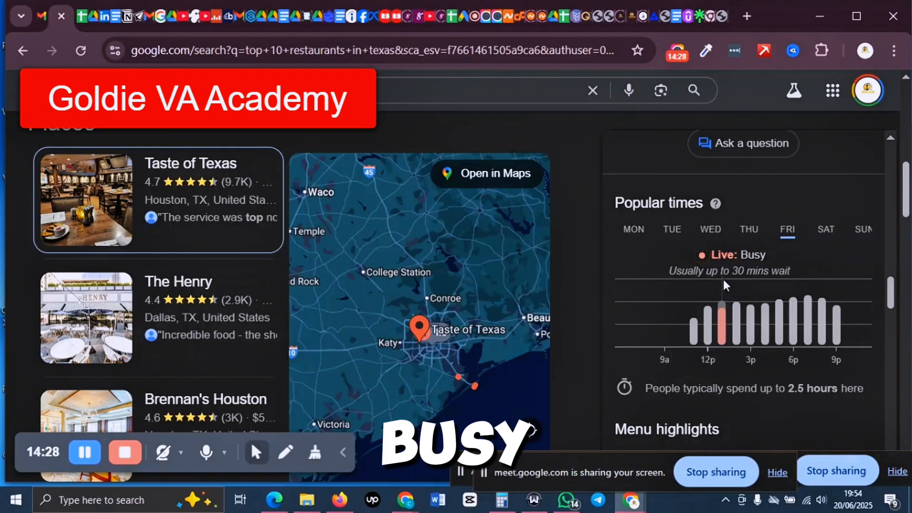
scroll(731, 299, "up", 5)
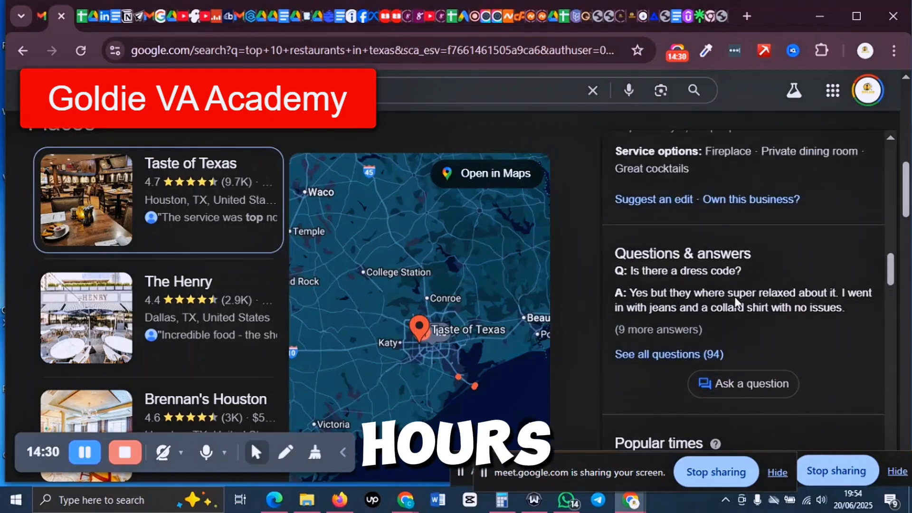
scroll(735, 302, "up", 2)
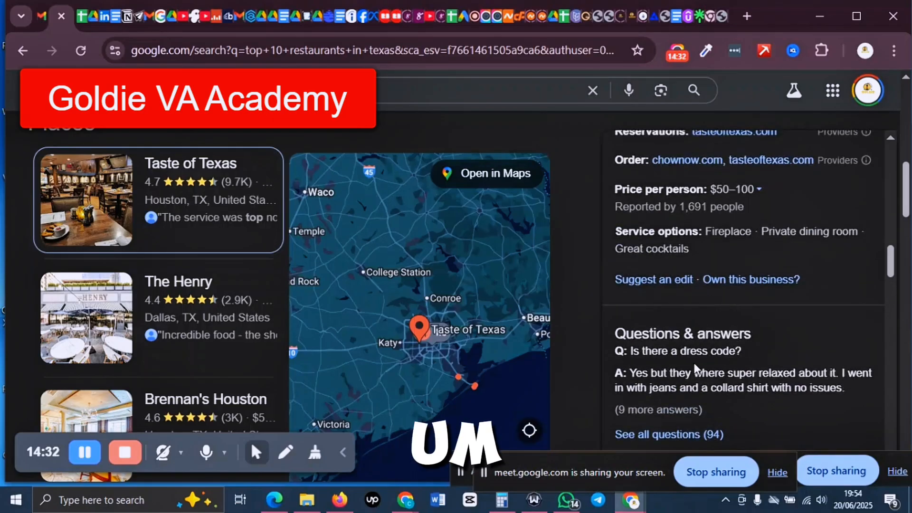
scroll(694, 368, "up", 3)
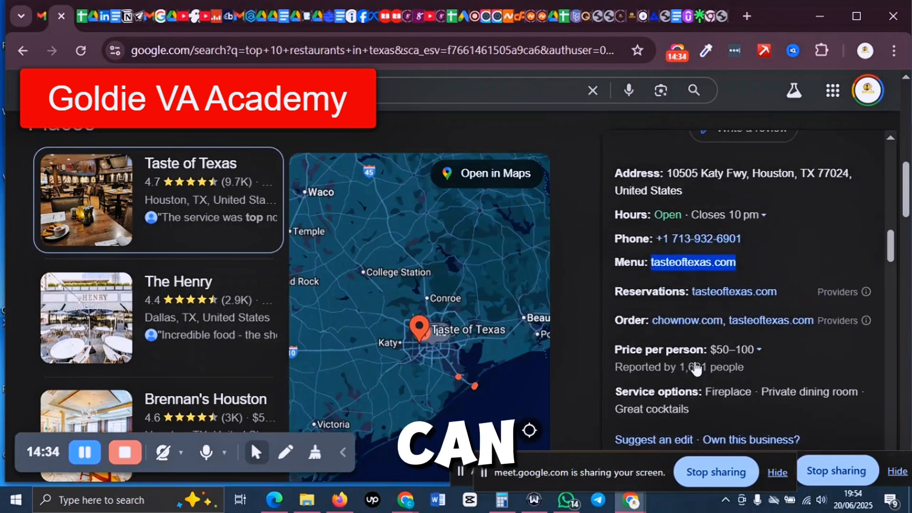
scroll(696, 368, "up", 3)
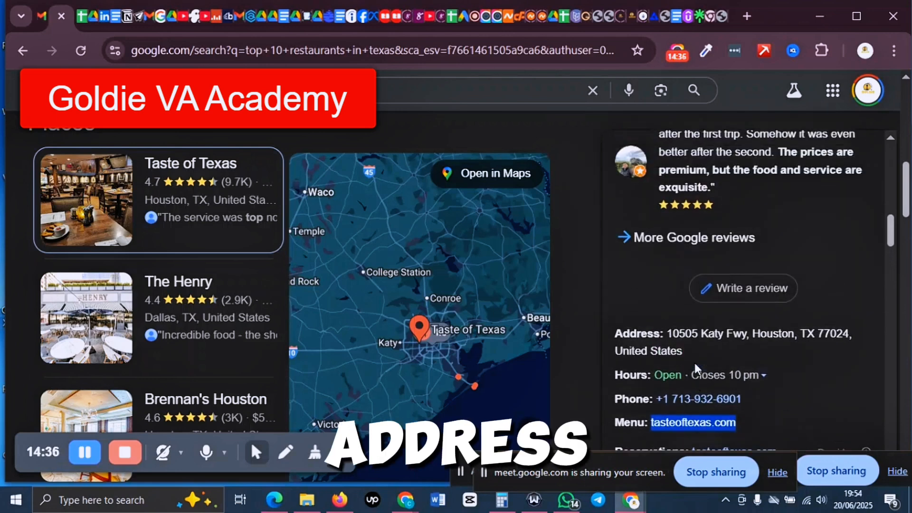
scroll(716, 362, "up", 10)
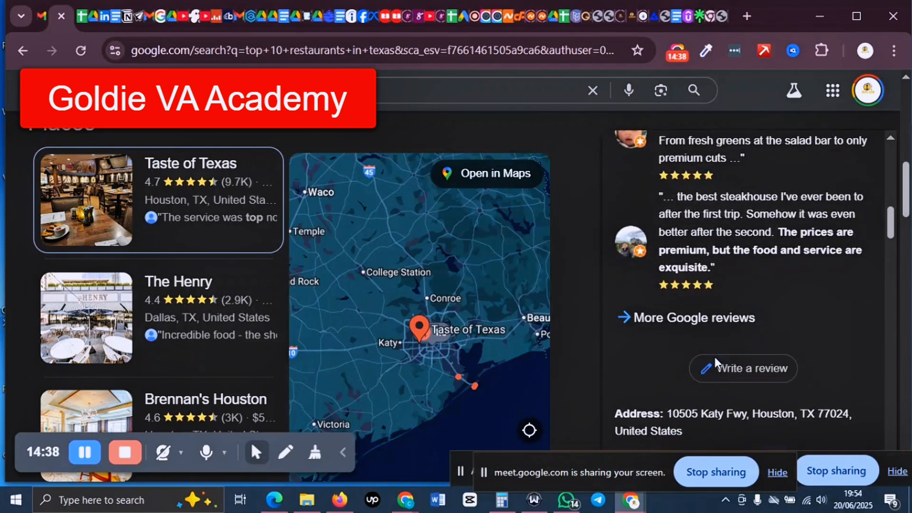
scroll(717, 363, "up", 2)
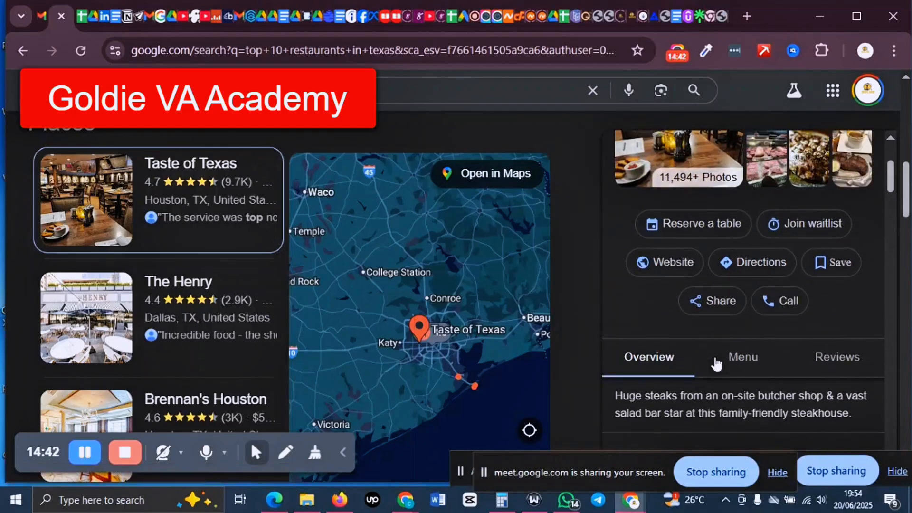
scroll(716, 364, "up", 4)
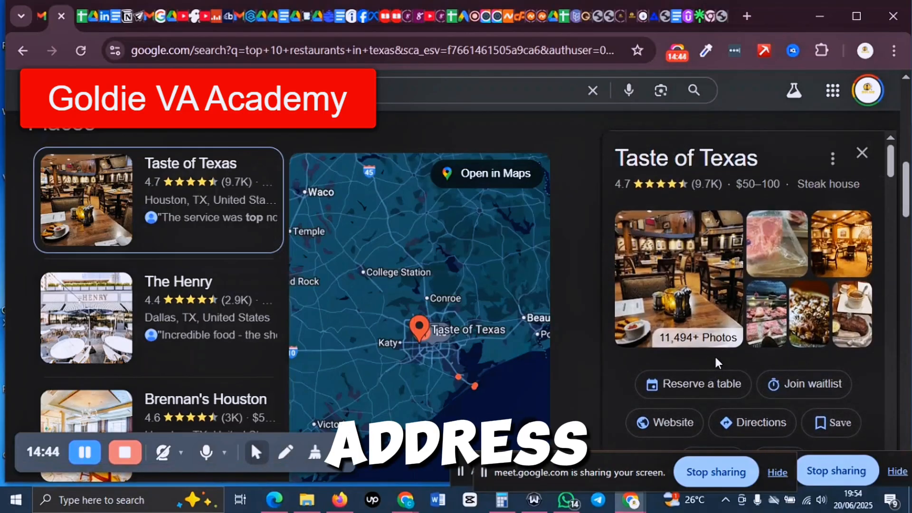
- Open the Taste of Texas website from its Google listing, check the home page for contact details, and dismiss the promotional popup
scroll(715, 355, "down", 4)
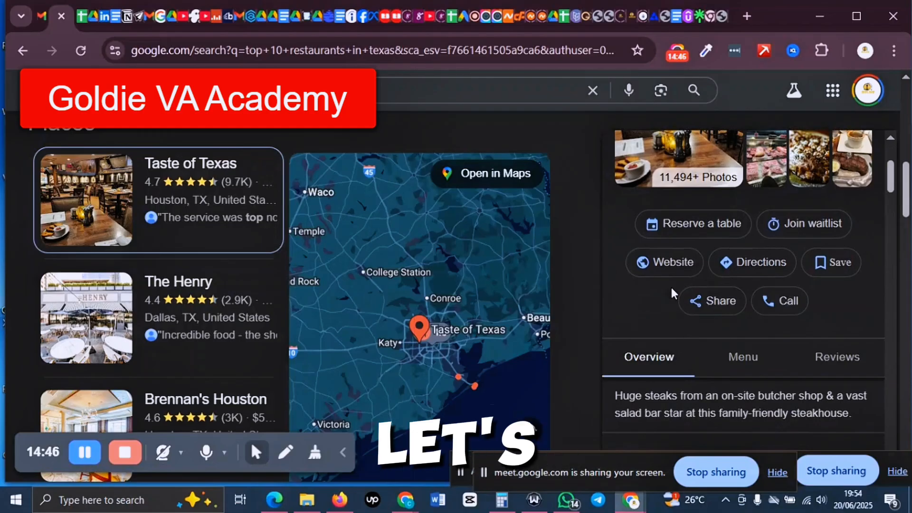
left_click(672, 262)
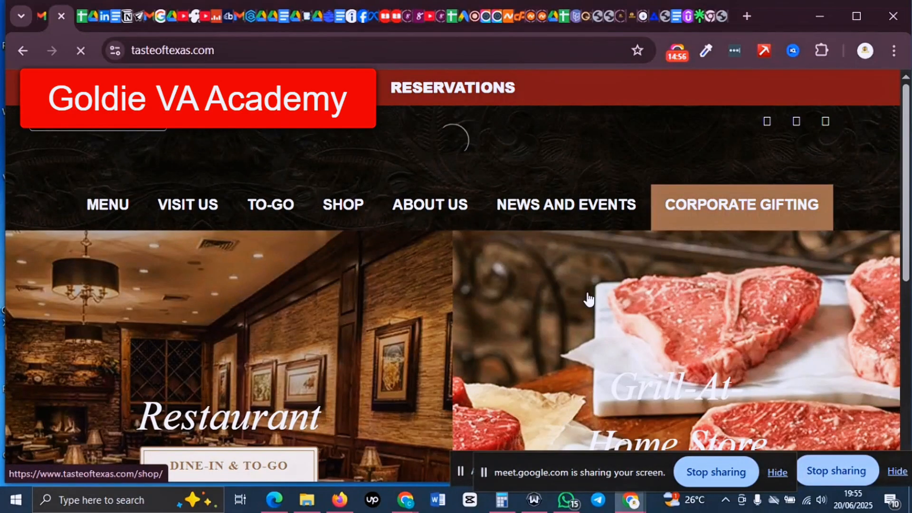
scroll(589, 299, "down", 8)
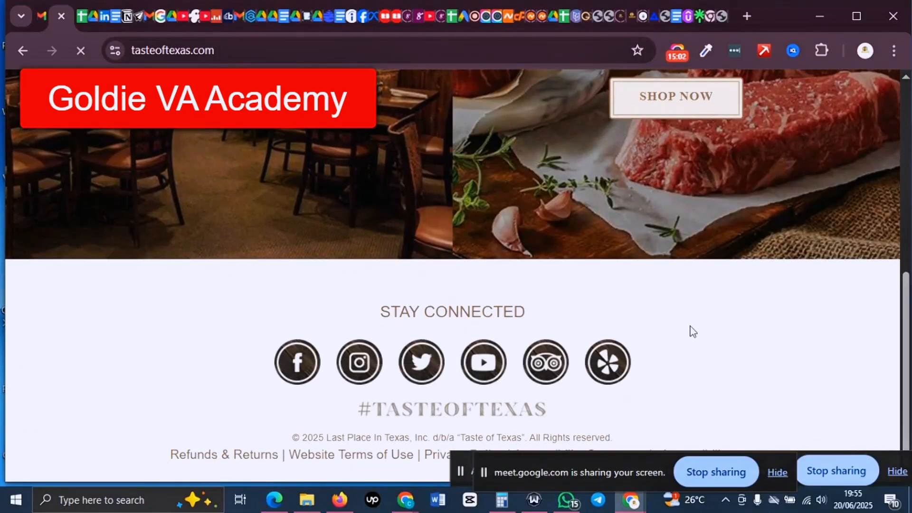
left_click_drag(598, 461, 624, 481)
scroll(643, 358, "up", 5)
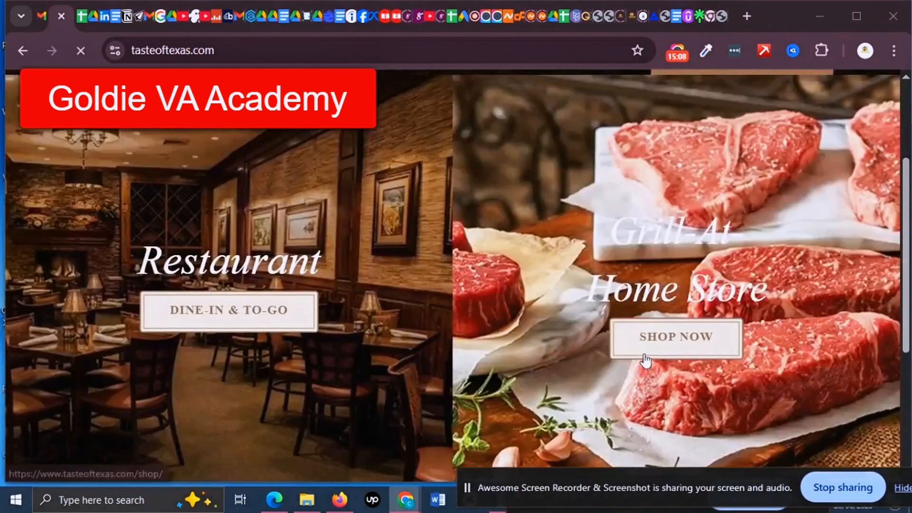
scroll(586, 385, "up", 3)
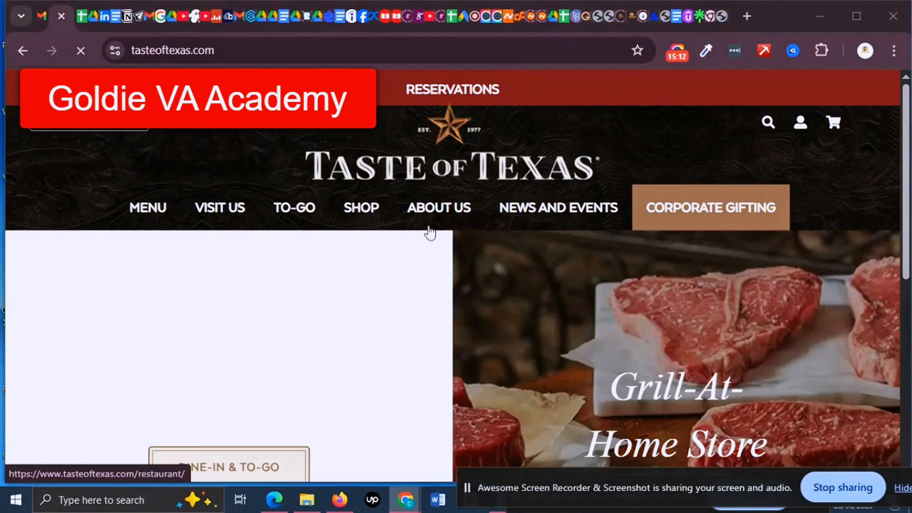
mouse_move(213, 220)
mouse_move(403, 212)
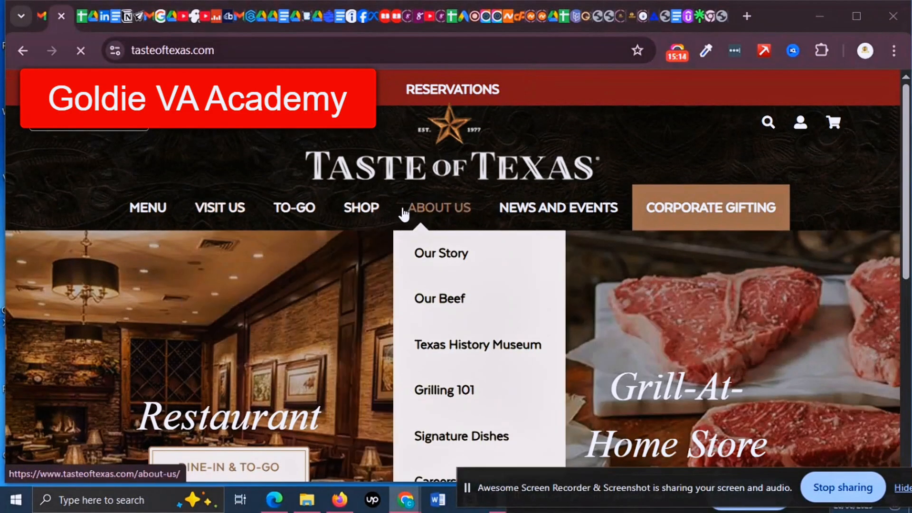
scroll(447, 296, "down", 3)
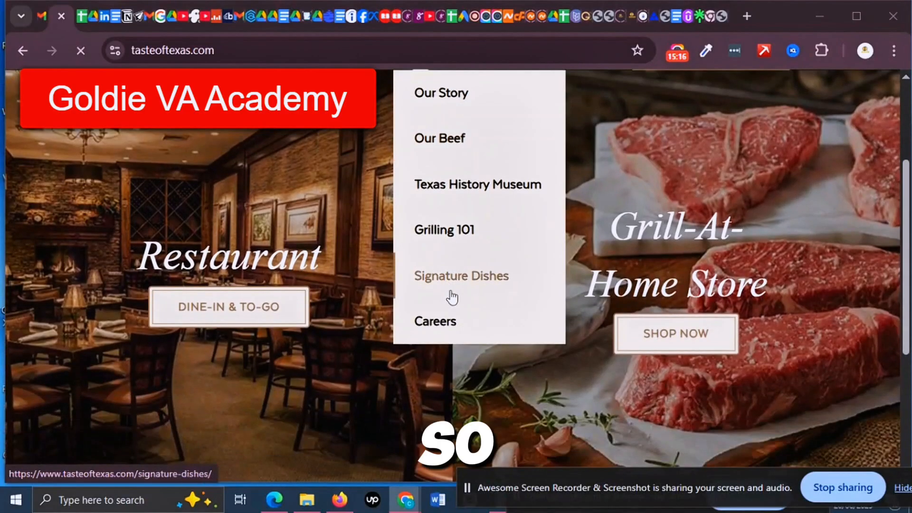
scroll(457, 325, "up", 3)
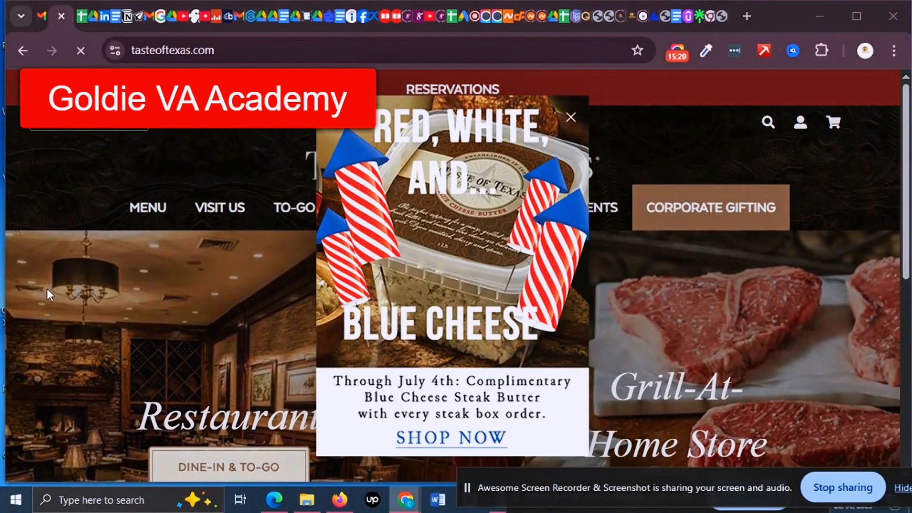
left_click(572, 119)
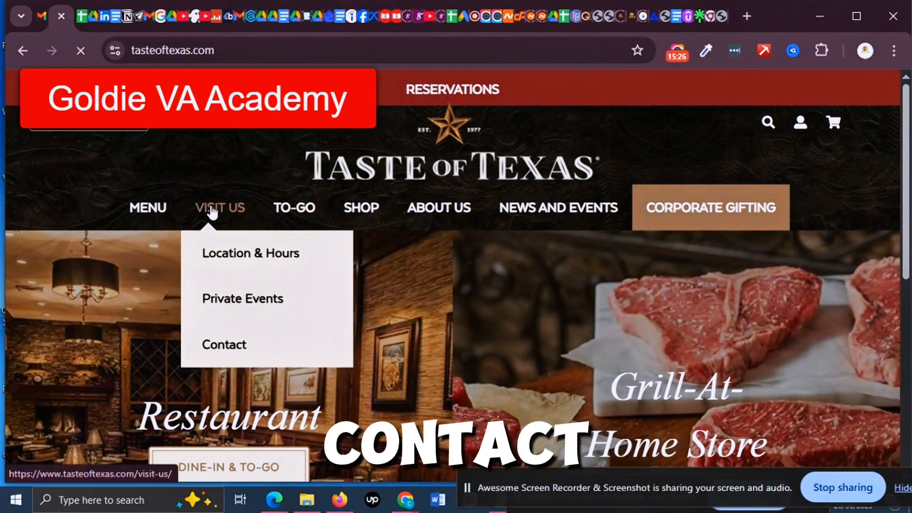
- Open the website's Contact page under Visit Us and examine it down to the footer for an email address
left_click(275, 347)
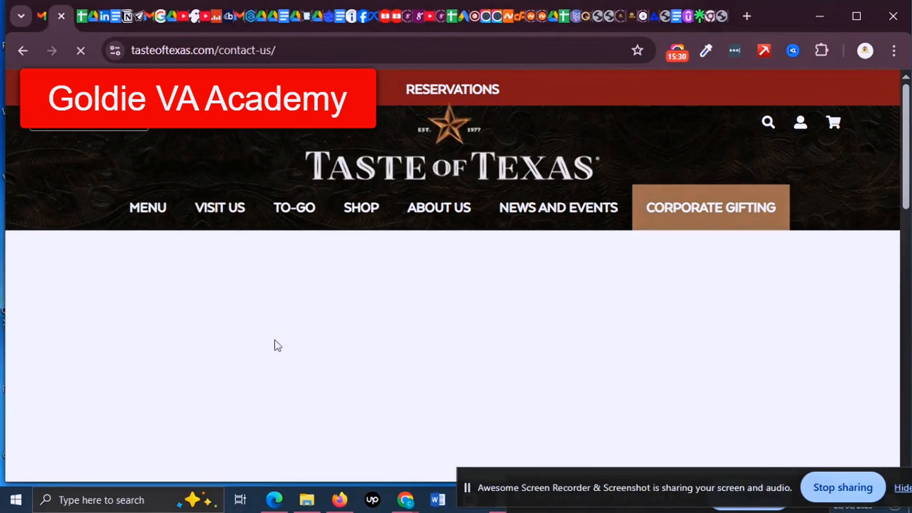
scroll(514, 403, "down", 6)
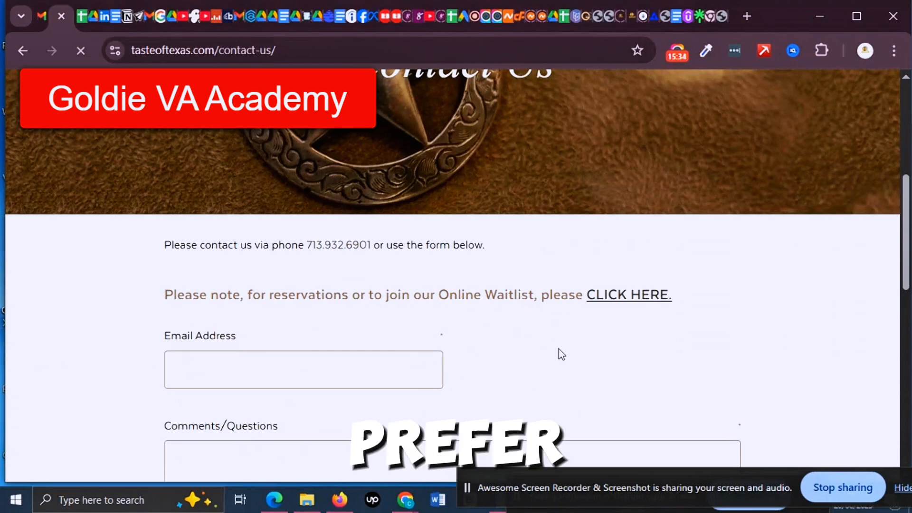
scroll(561, 355, "down", 5)
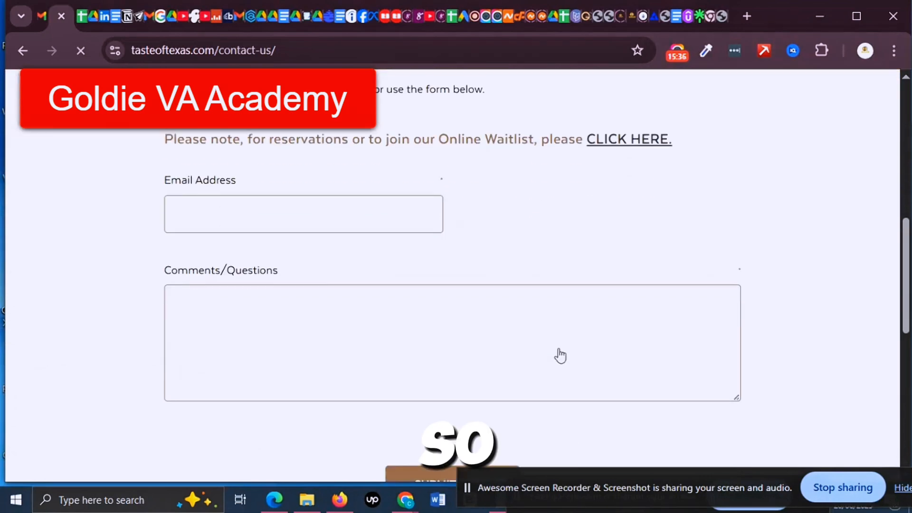
scroll(560, 356, "down", 5)
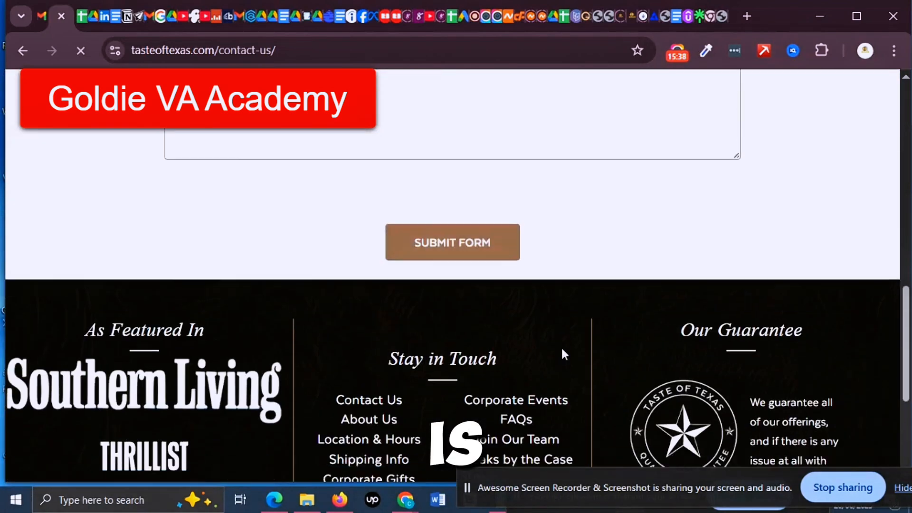
scroll(564, 355, "down", 2)
scroll(563, 355, "down", 1)
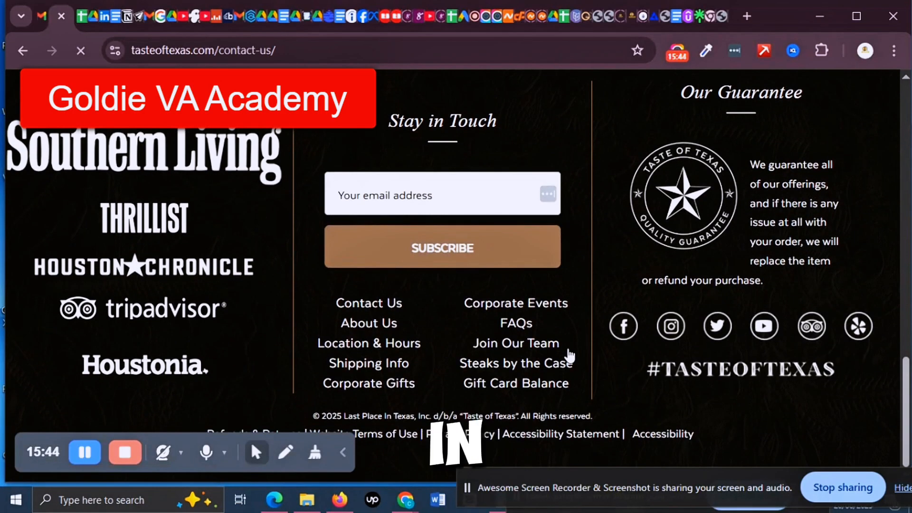
scroll(577, 353, "up", 1)
scroll(577, 353, "up", 15)
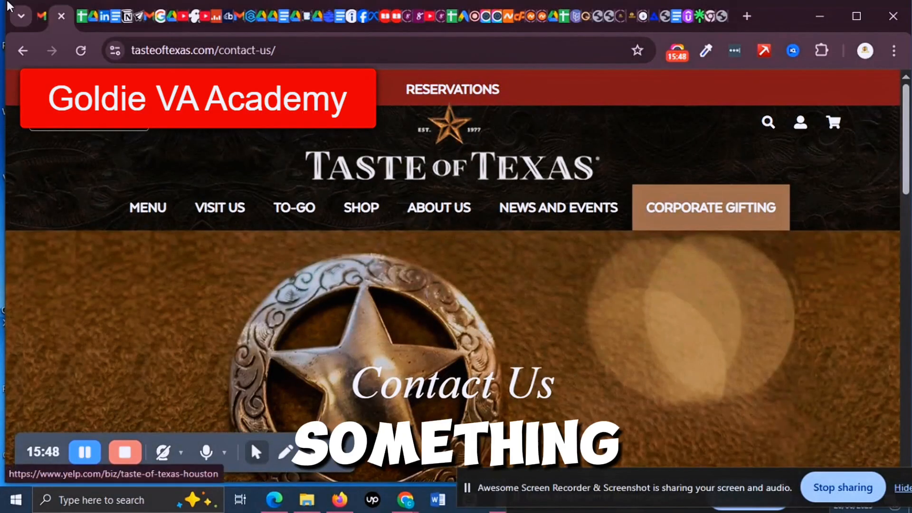
- Return to the spreadsheet and enter "nil" as the Email Address of Taste of Texas in D2
left_click(81, 14)
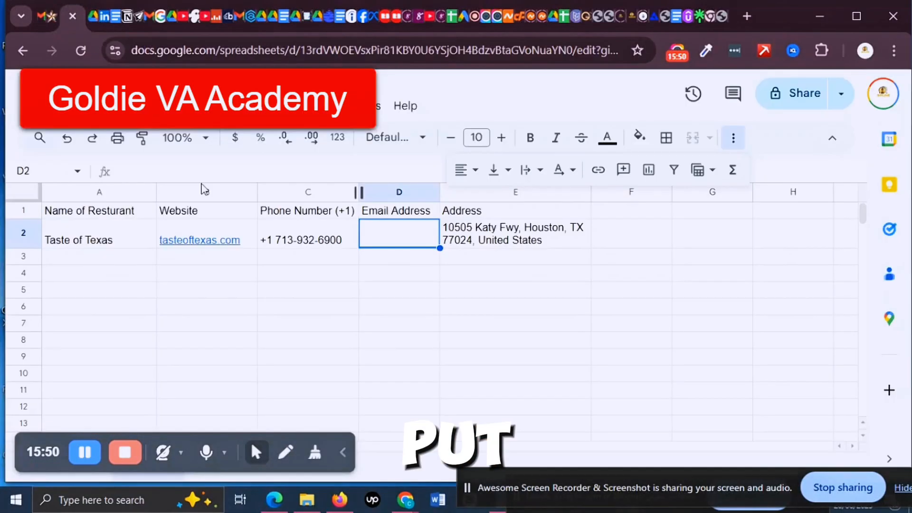
double_click(397, 241)
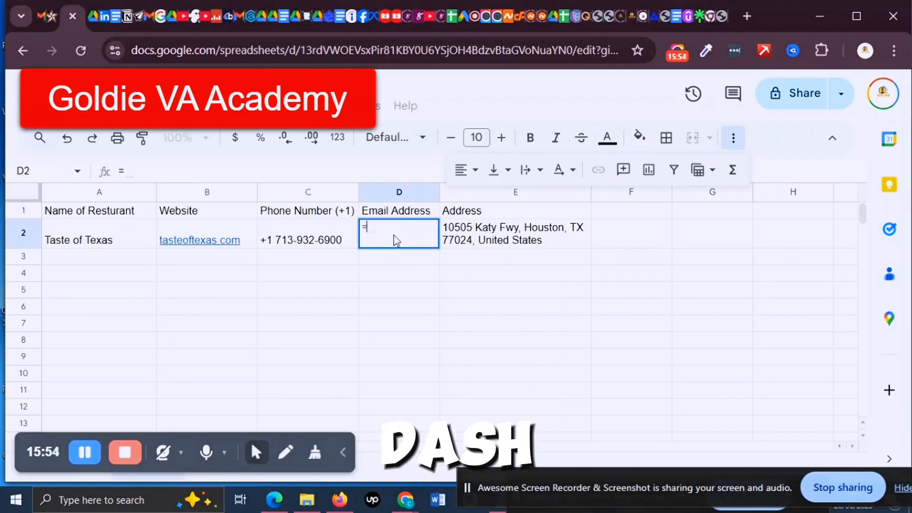
key("BackSpace")
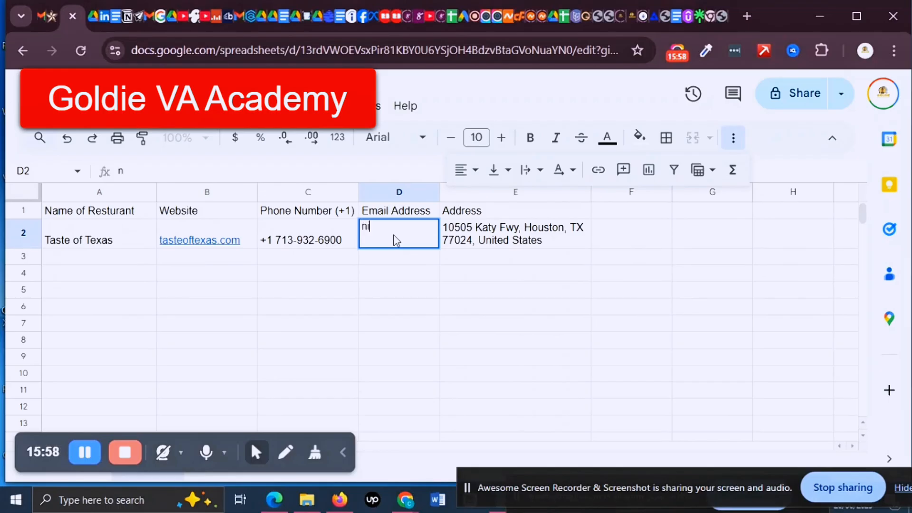
type("nil")
left_click(478, 277)
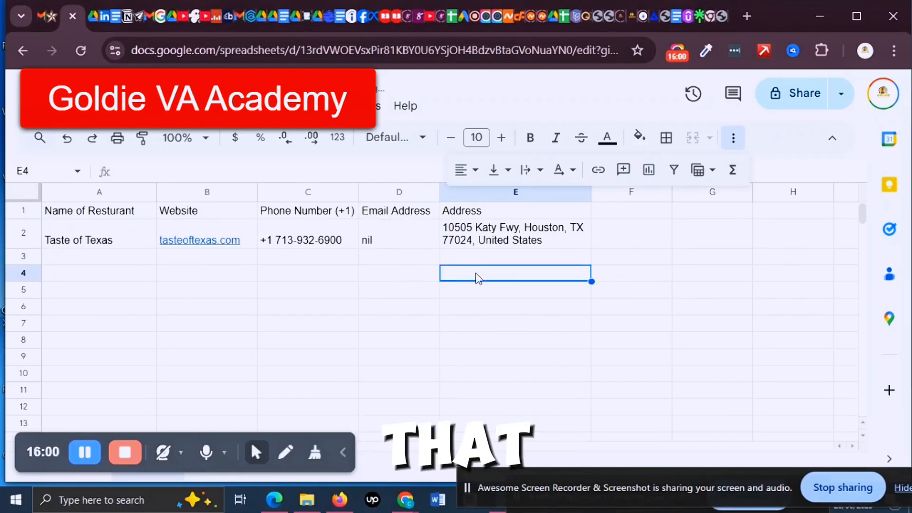
- Replace the Email Address entry of Taste of Texas in D2 with the capitalised "Nil"
left_click(372, 244)
double_click(374, 228)
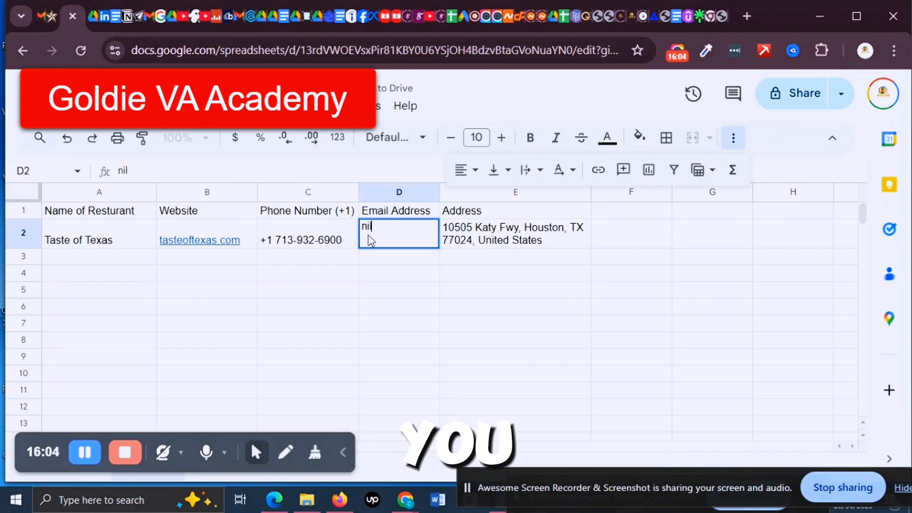
key("BackSpace")
key("BackSpace")
key("BackSpace")
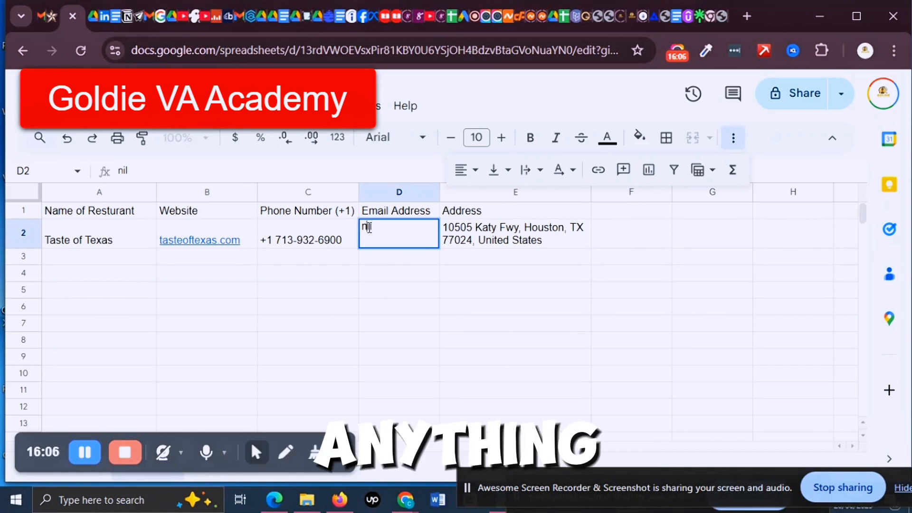
type("Nil")
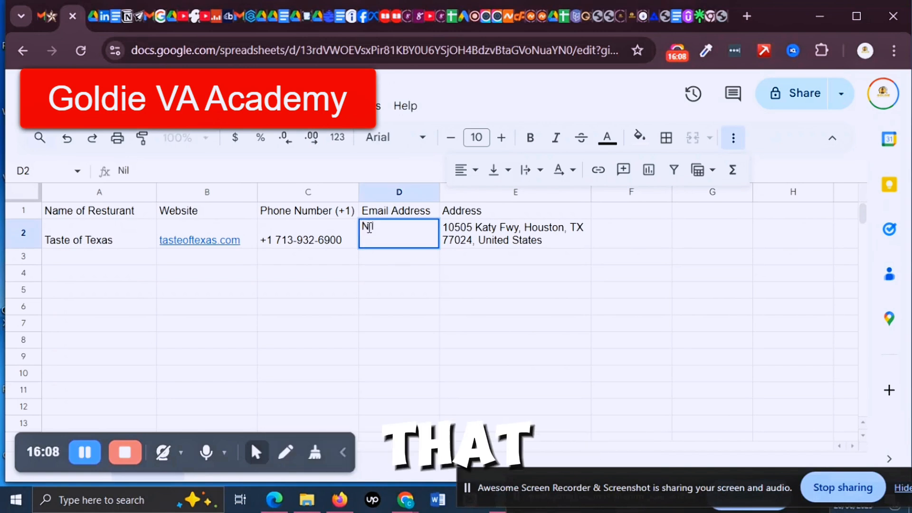
left_click(431, 296)
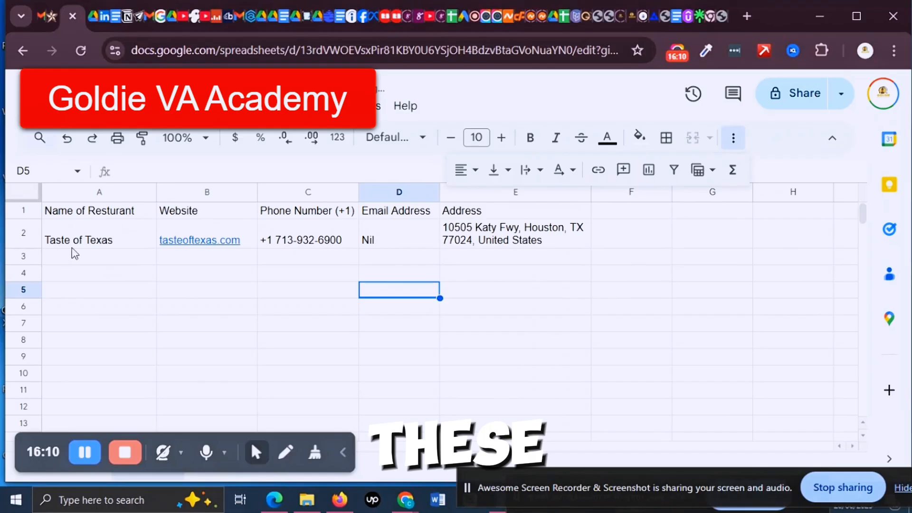
left_click(114, 237)
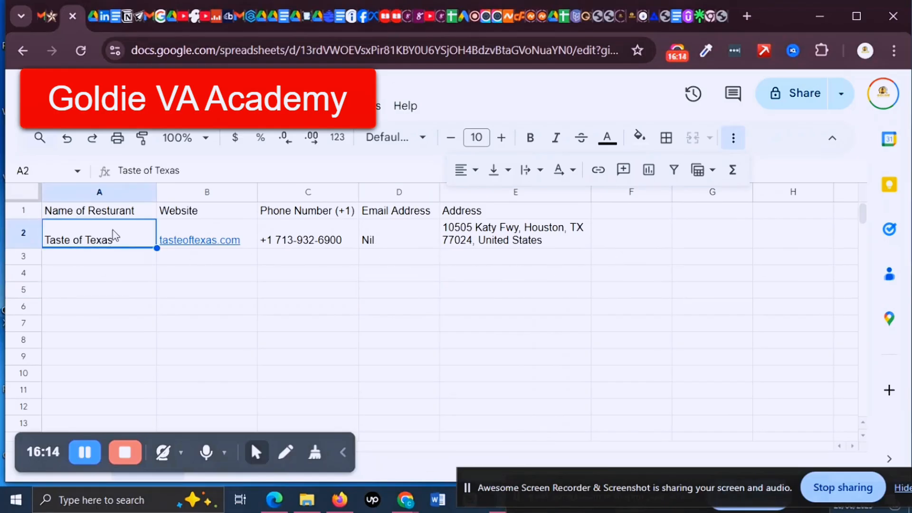
left_click(99, 291)
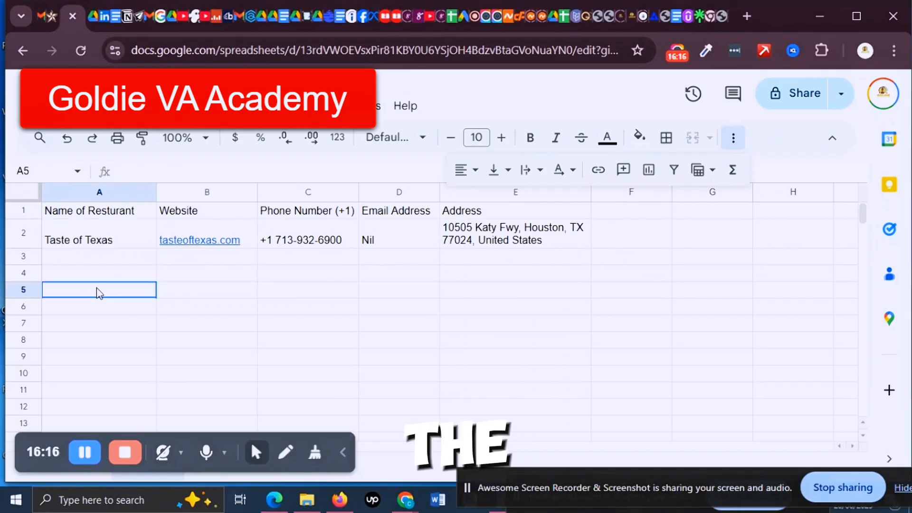
left_click(19, 233)
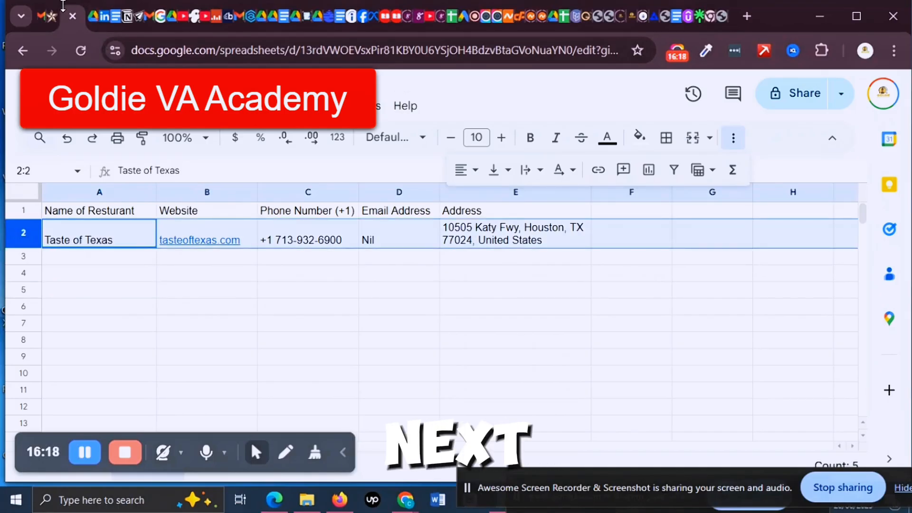
- Return from the Taste of Texas website to the Google restaurant results and open the listing of The Henry
left_click(52, 17)
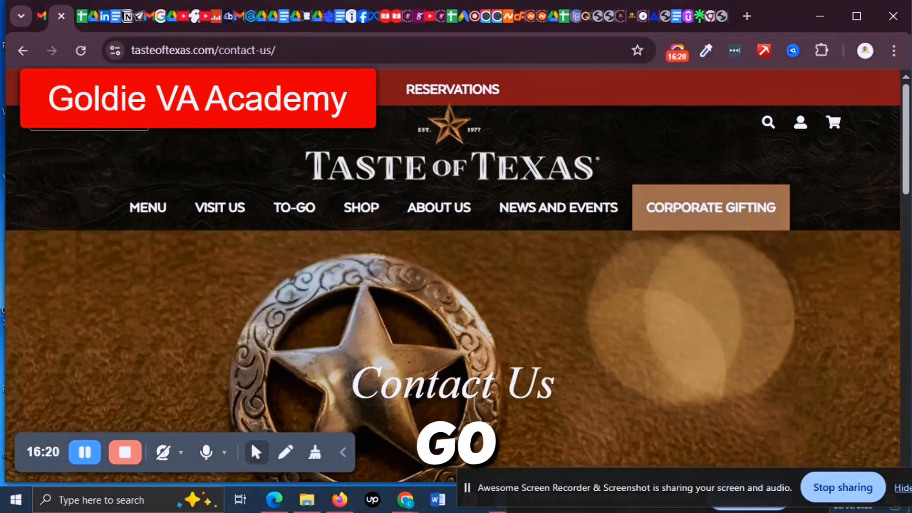
left_click(21, 52)
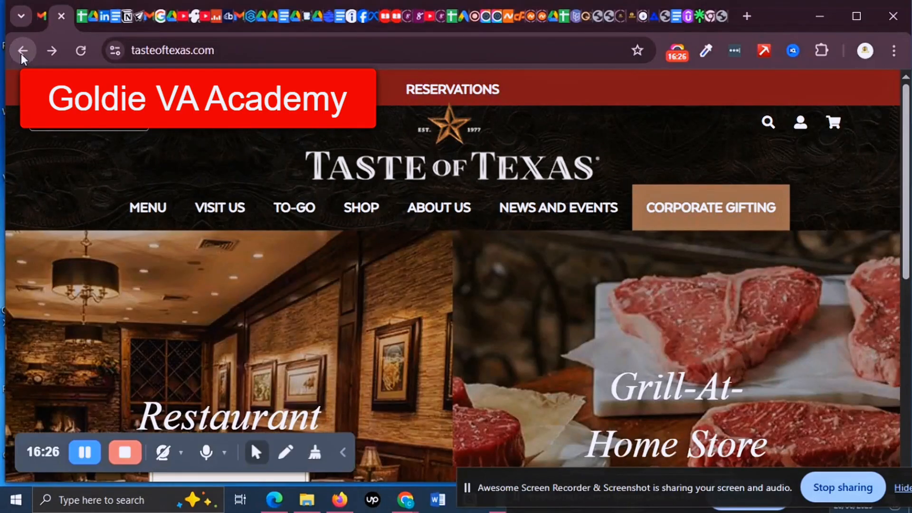
left_click(21, 52)
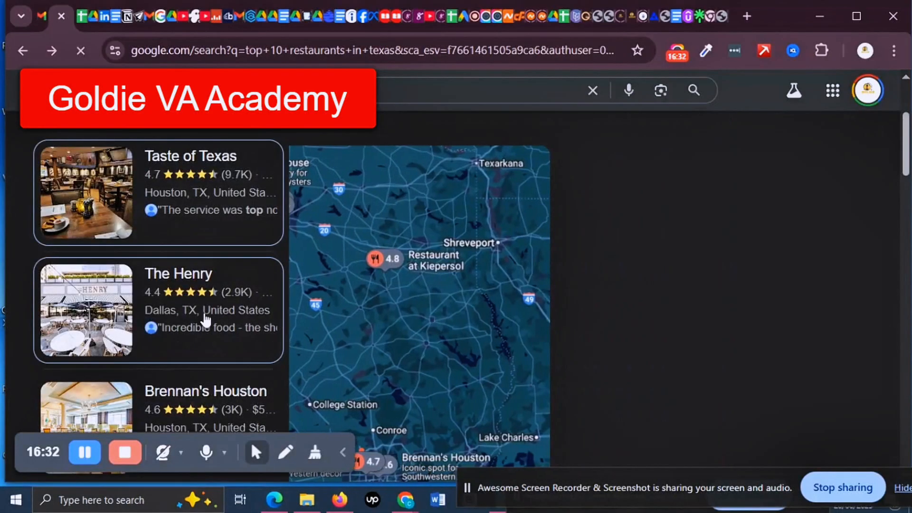
left_click(205, 321)
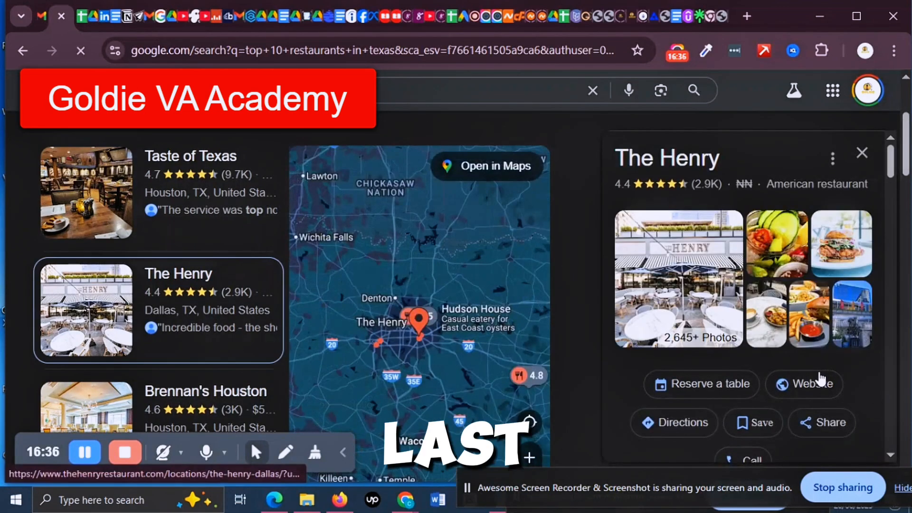
scroll(785, 389, "down", 2)
scroll(785, 389, "up", 2)
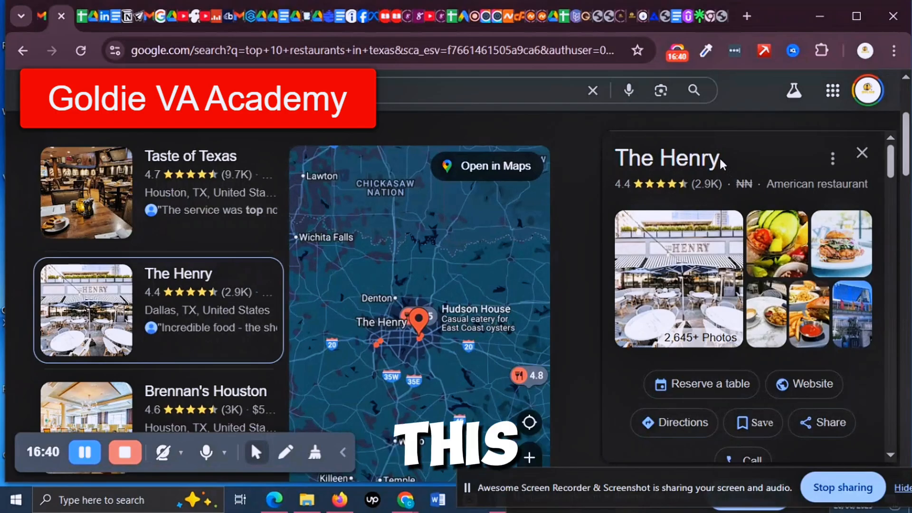
- Copy the restaurant name "The Henry" from its Google listing into A3 of the spreadsheet
left_click_drag(720, 156, 654, 159)
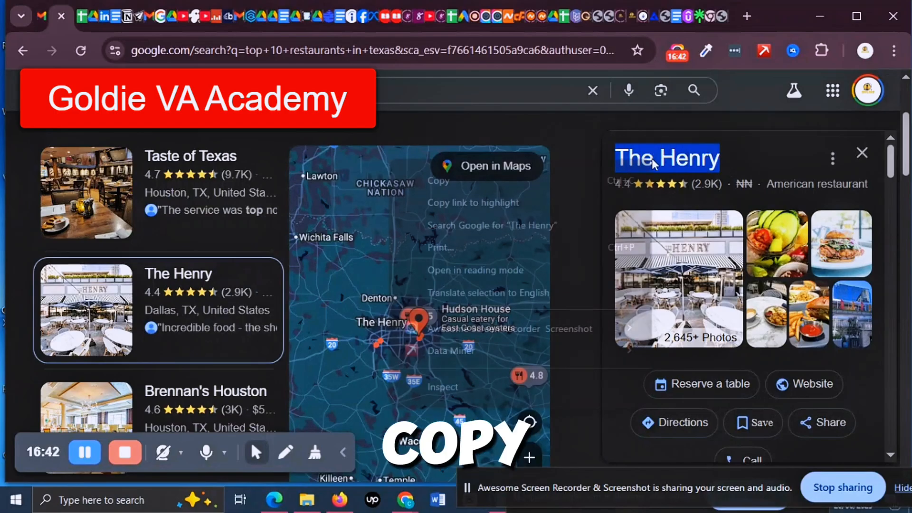
right_click(652, 160)
left_click(461, 180)
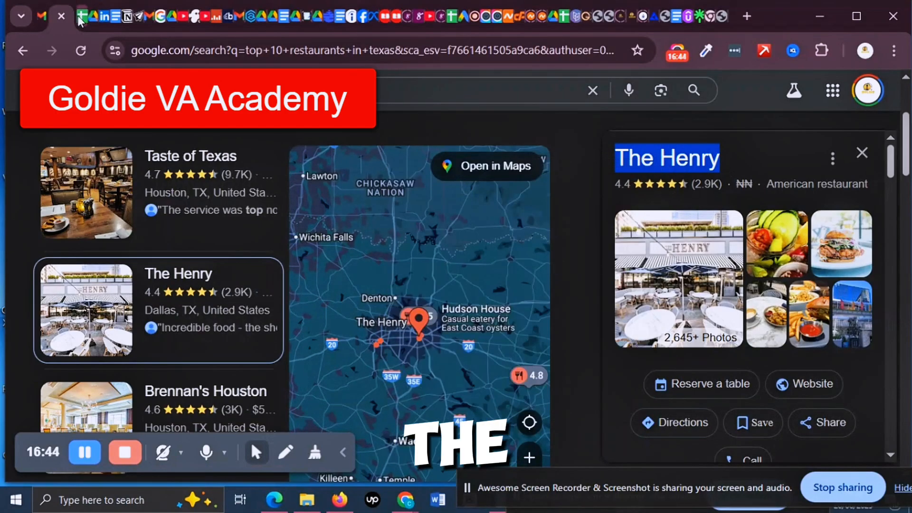
left_click(83, 15)
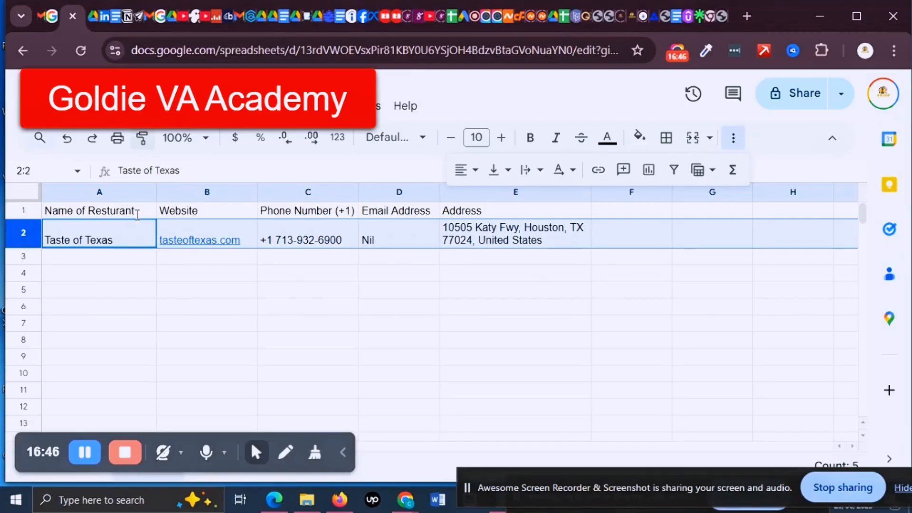
left_click(67, 258)
double_click(76, 257)
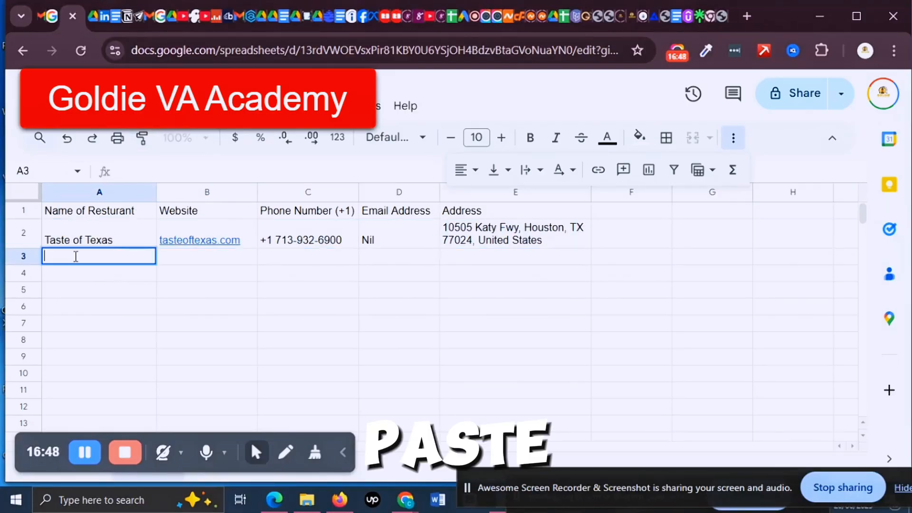
right_click(76, 257)
left_click(132, 269)
left_click(202, 255)
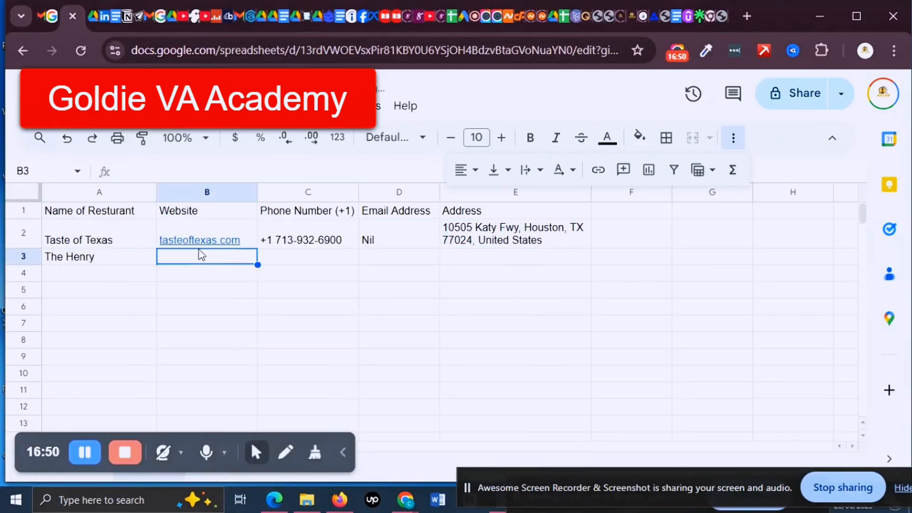
- Find the full address of The Henry in its Google listing and copy it
left_click(52, 16)
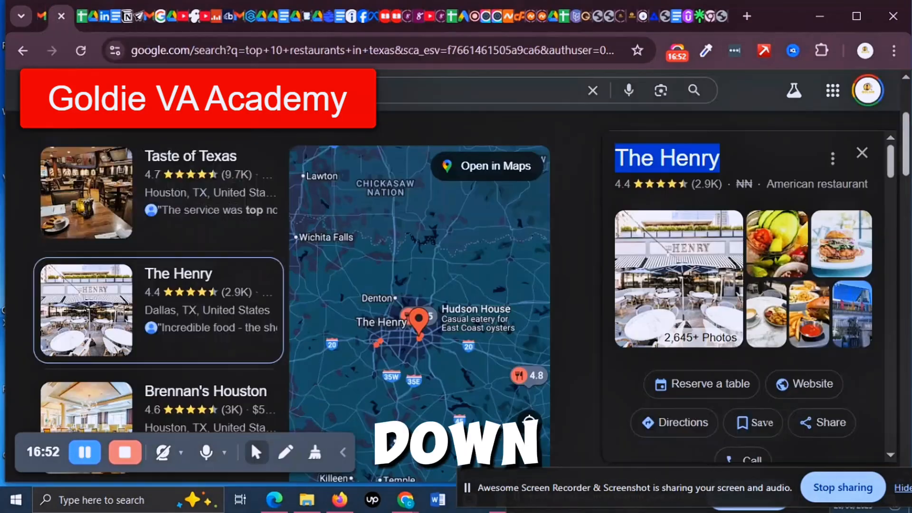
scroll(750, 380, "down", 10)
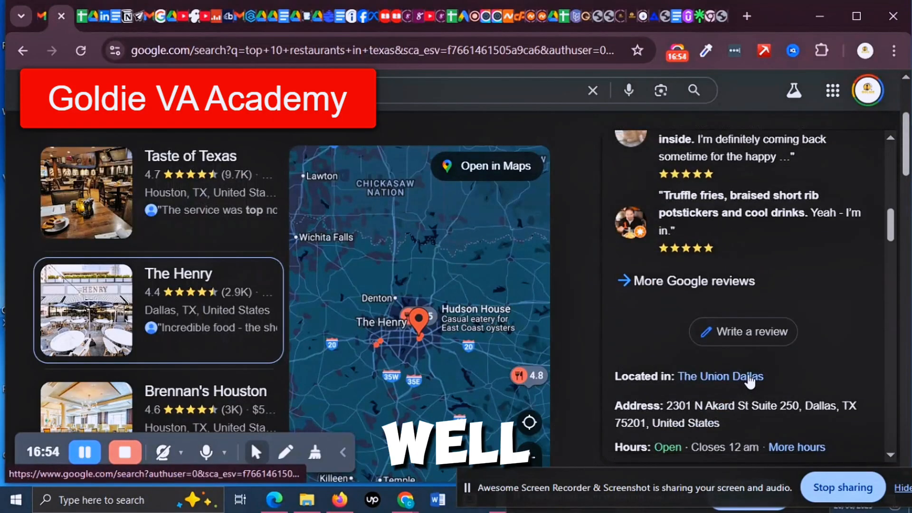
scroll(749, 381, "up", 3)
scroll(787, 366, "down", 4)
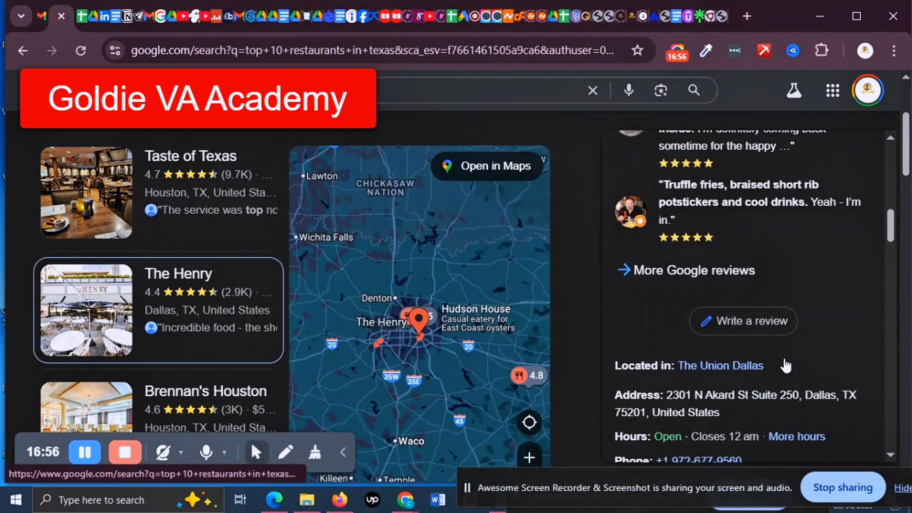
scroll(786, 366, "down", 3)
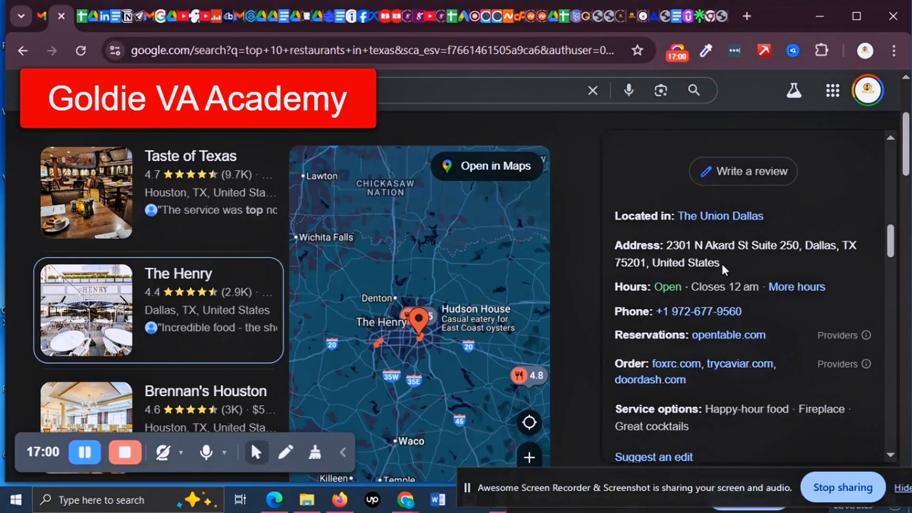
left_click_drag(718, 264, 668, 245)
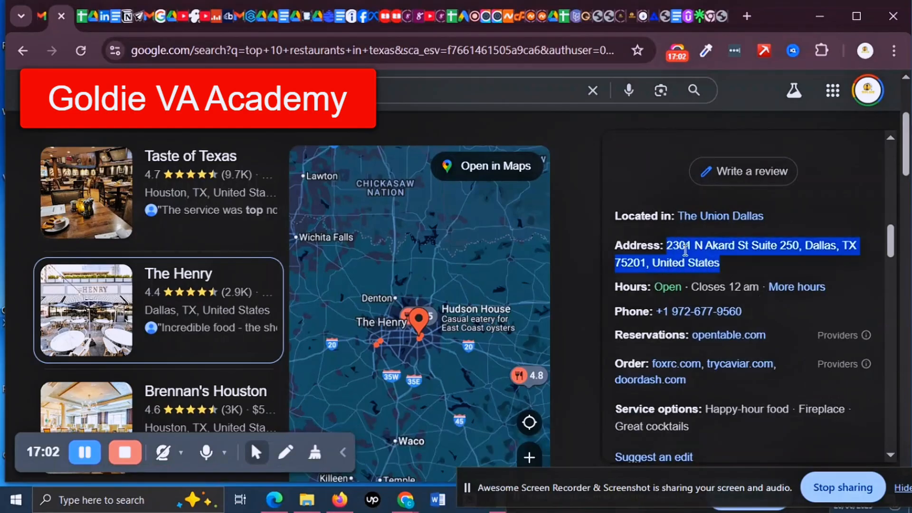
right_click(686, 250)
left_click(357, 23)
- Paste the copied address of The Henry into the Address cell E3 of the spreadsheet
left_click(82, 19)
double_click(490, 257)
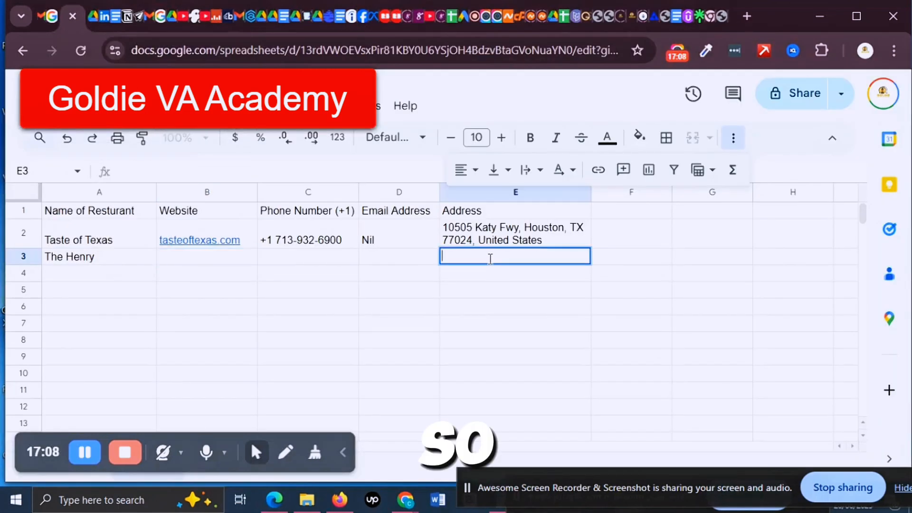
right_click(491, 259)
left_click(546, 265)
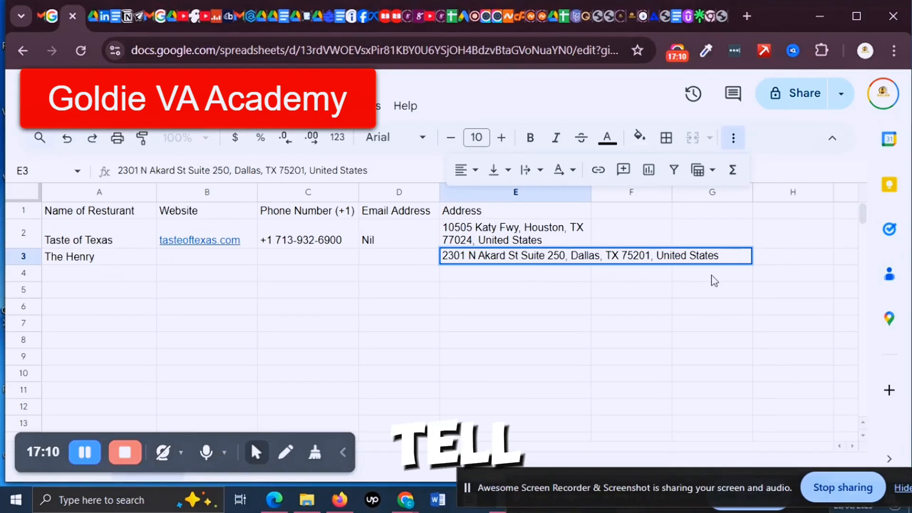
left_click(541, 278)
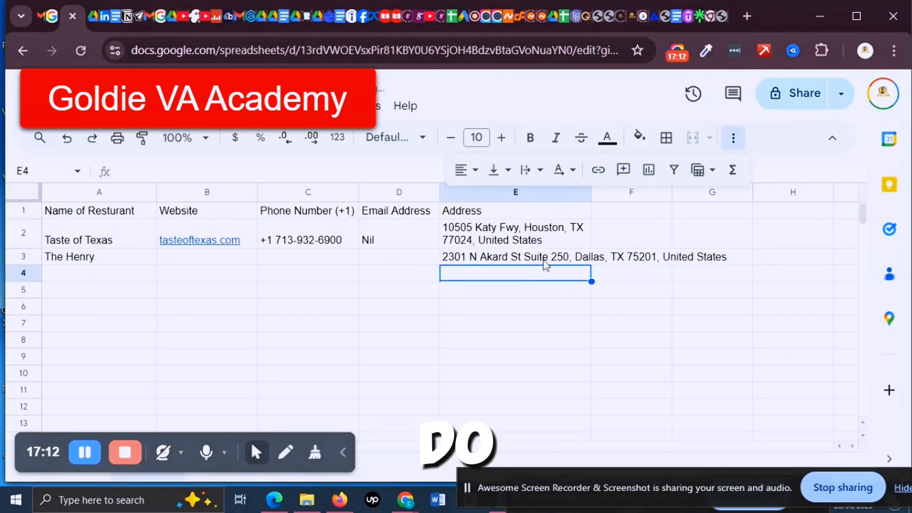
- Set the text wrapping of the address cell E3 to Wrap
left_click(544, 261)
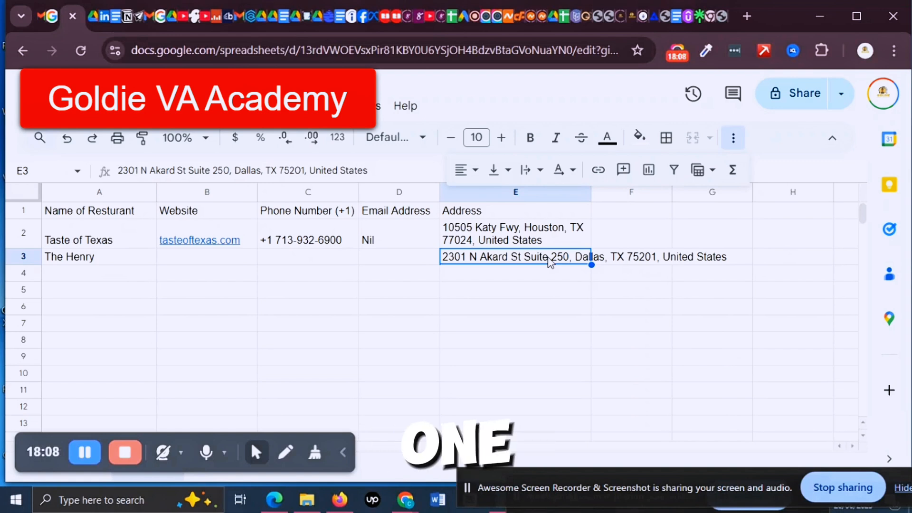
left_click(542, 172)
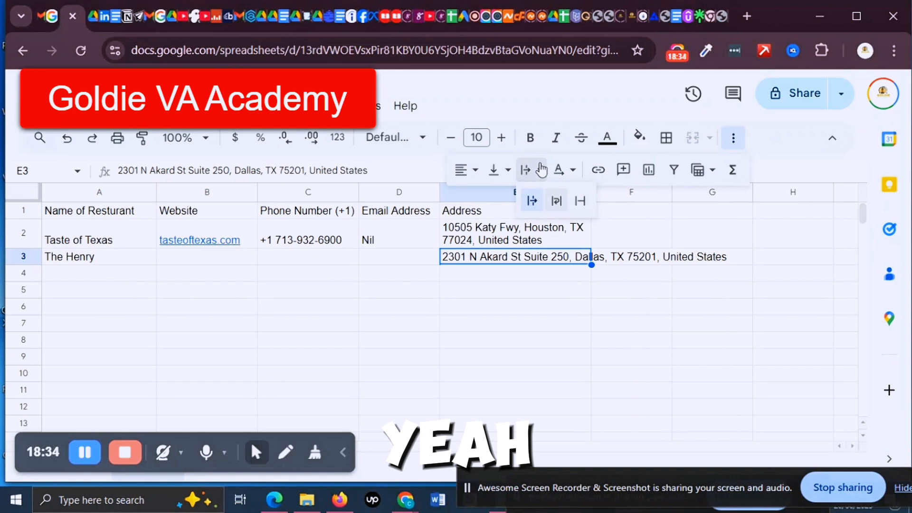
left_click(559, 204)
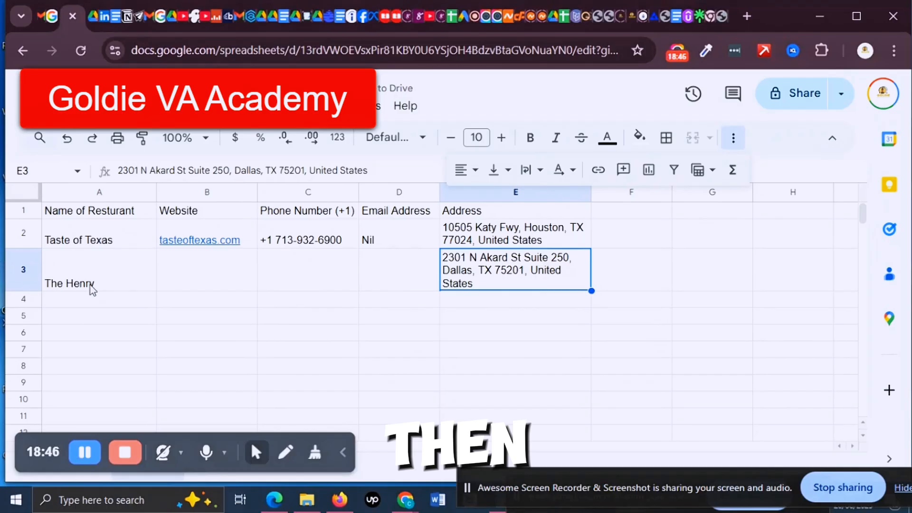
left_click(202, 281)
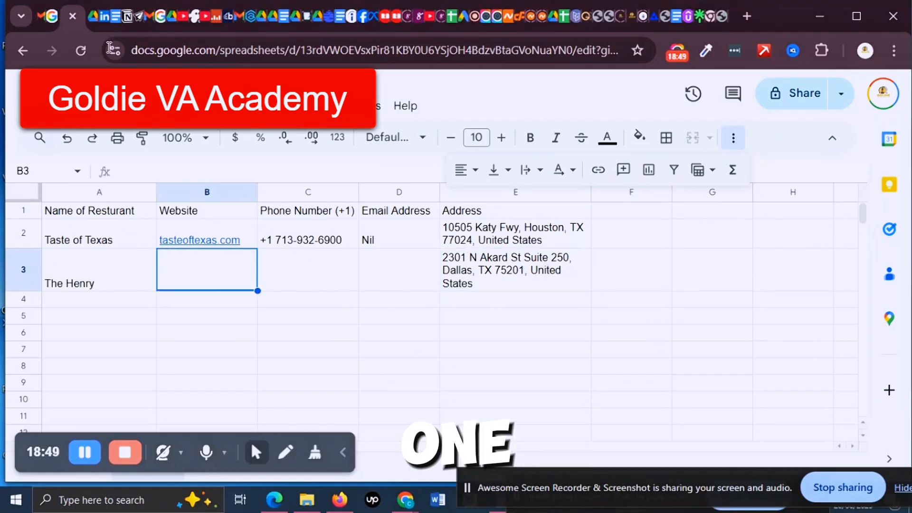
left_click(50, 18)
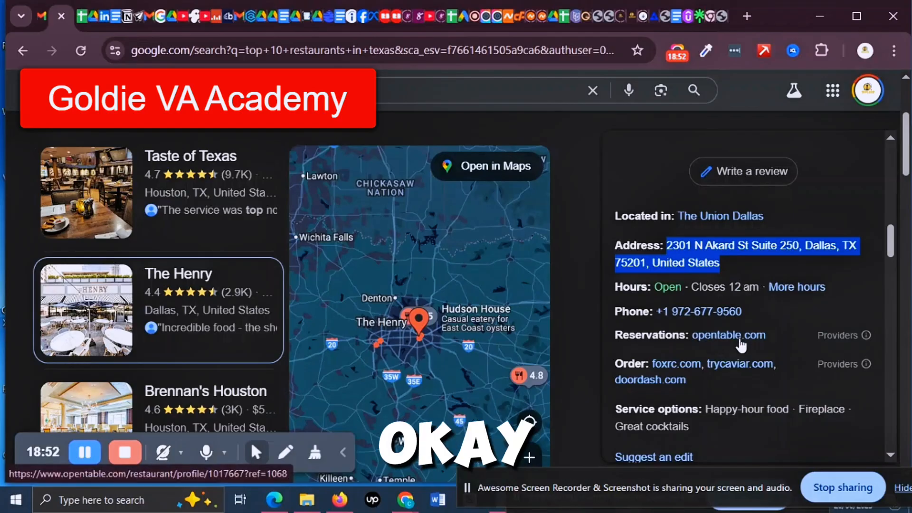
scroll(741, 343, "down", 2)
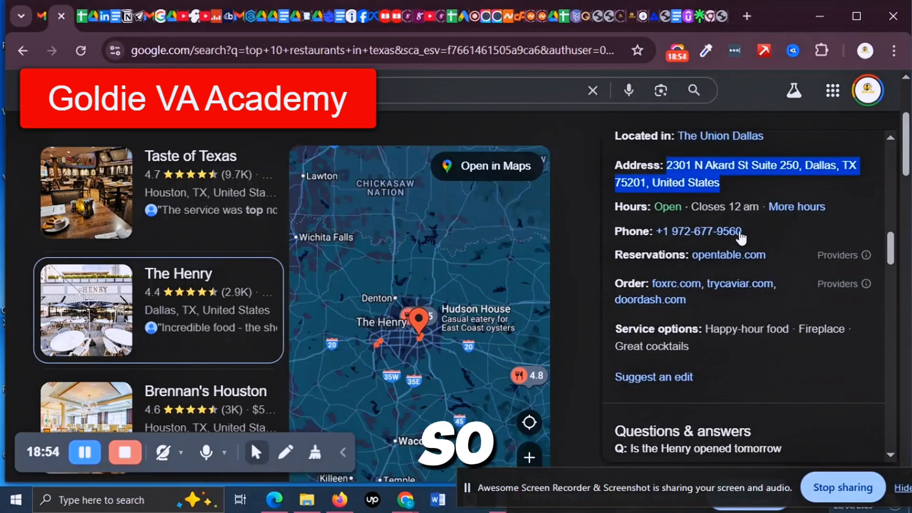
left_click_drag(742, 236, 657, 236)
right_click(671, 241)
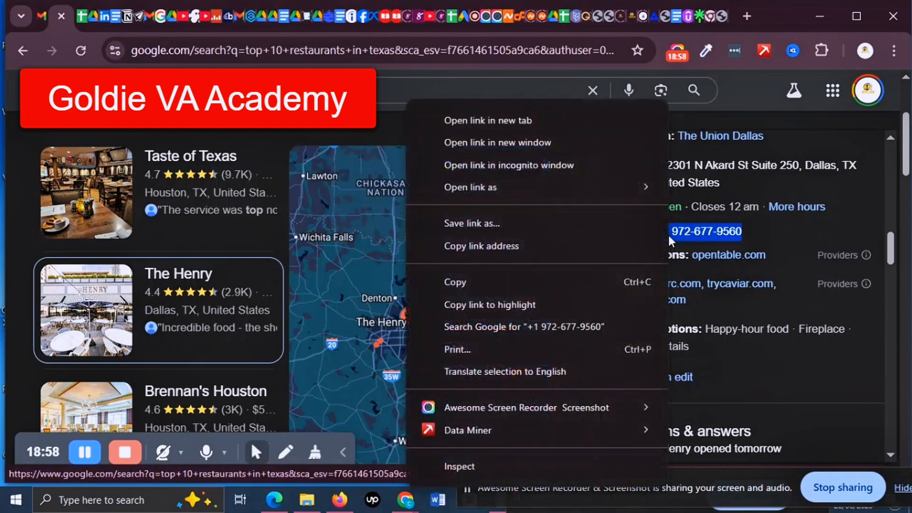
left_click(472, 282)
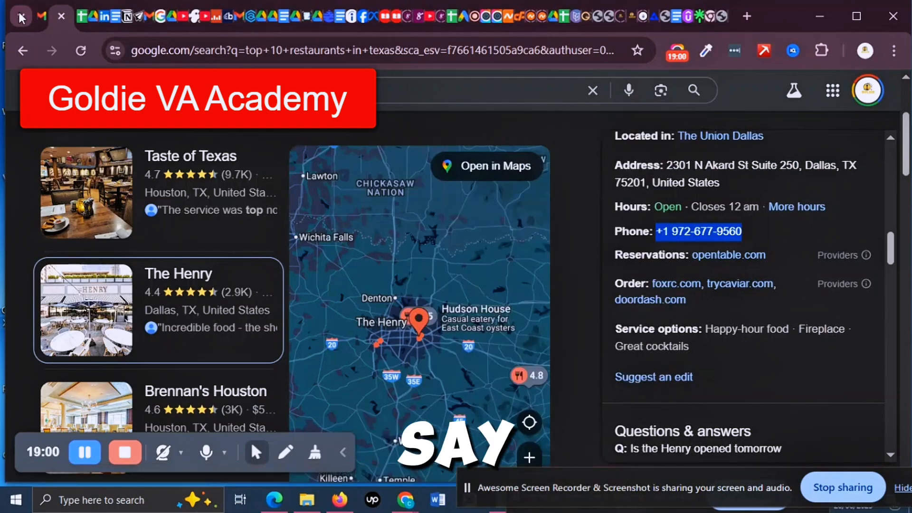
- Paste the copied phone number of The Henry into the Phone Number cell C3 of the spreadsheet
left_click(83, 15)
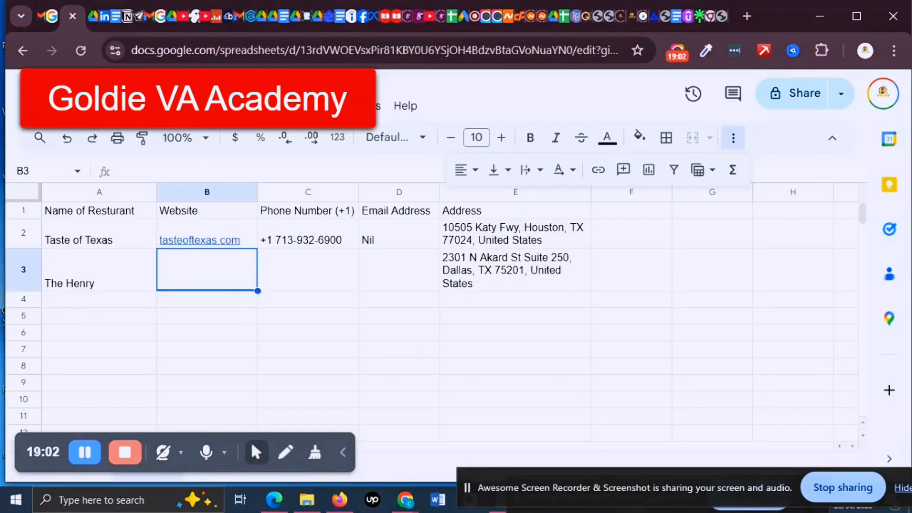
left_click(316, 279)
double_click(298, 275)
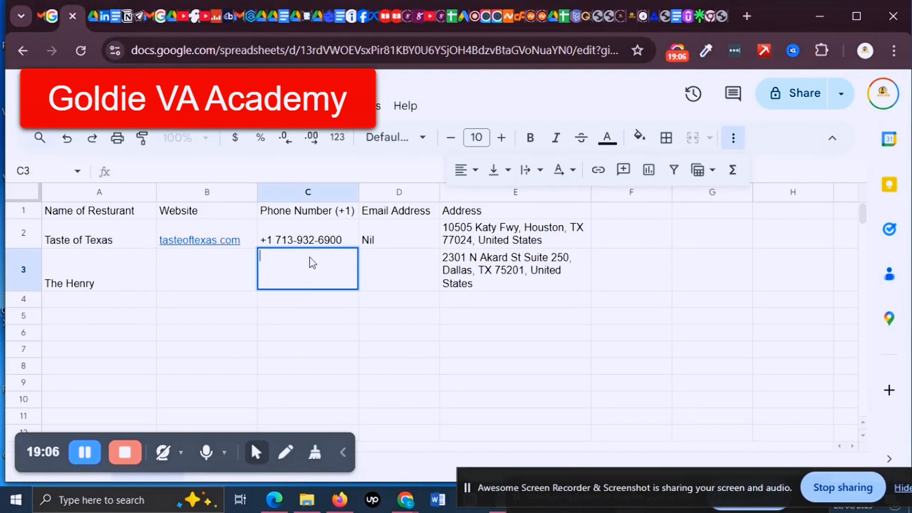
right_click(311, 262)
left_click(353, 262)
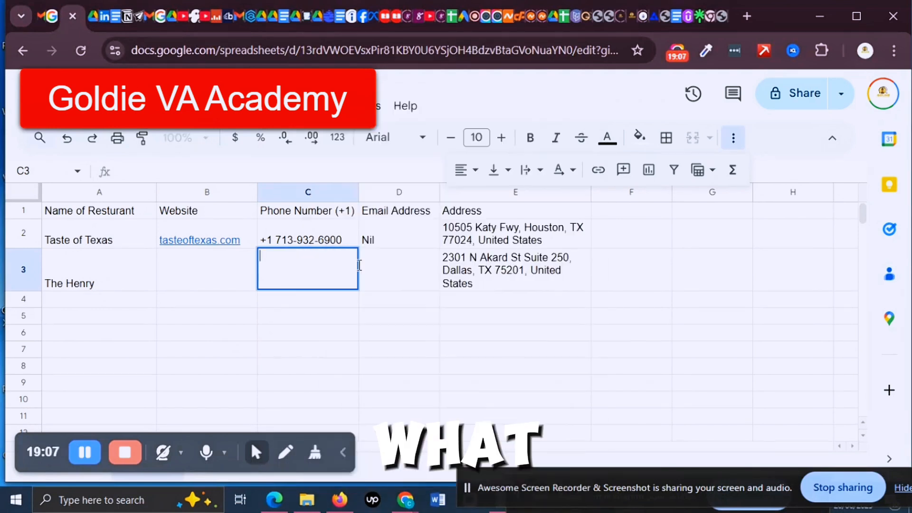
left_click(414, 326)
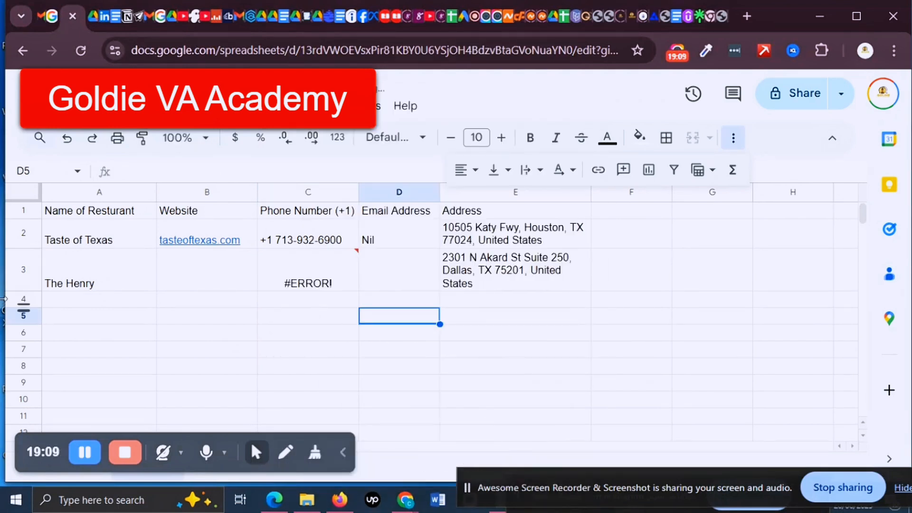
- Replace the leading equals sign in C3 with an apostrophe so the phone number is stored as text
left_click(295, 287)
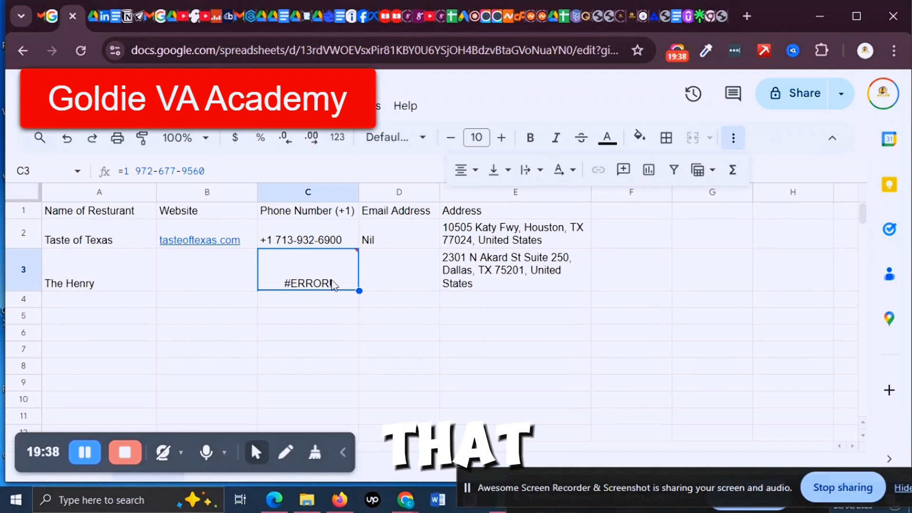
double_click(297, 274)
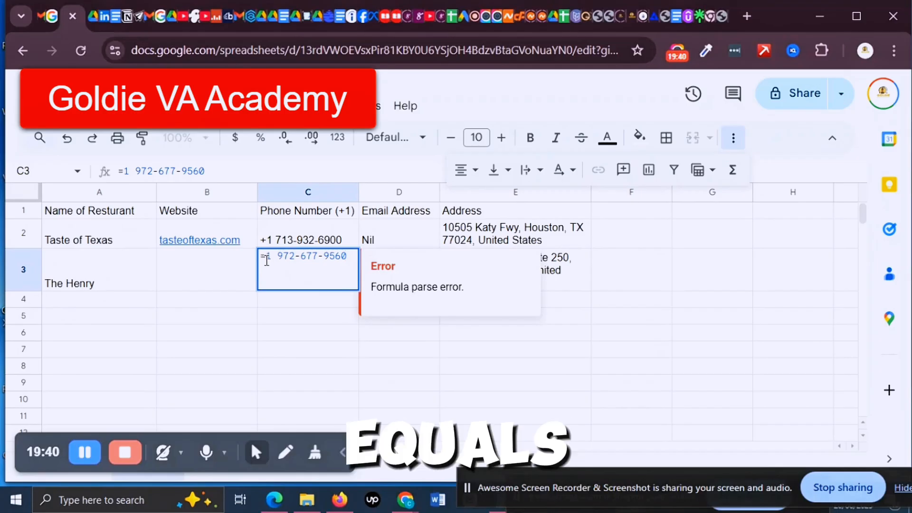
key("BackSpace")
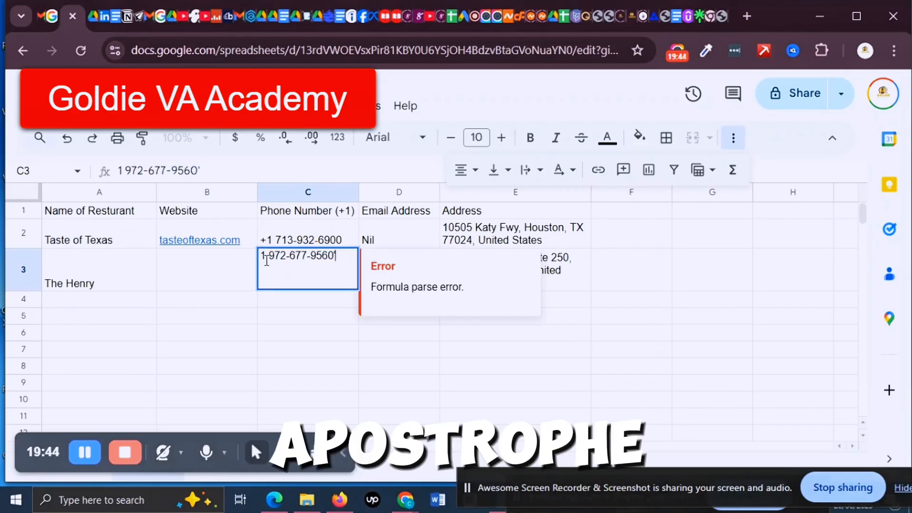
key("BackSpace")
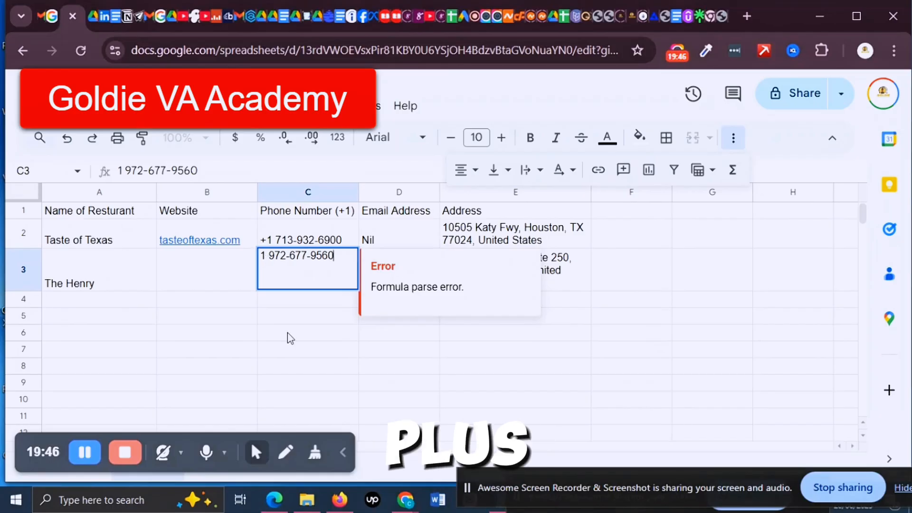
left_click(263, 256)
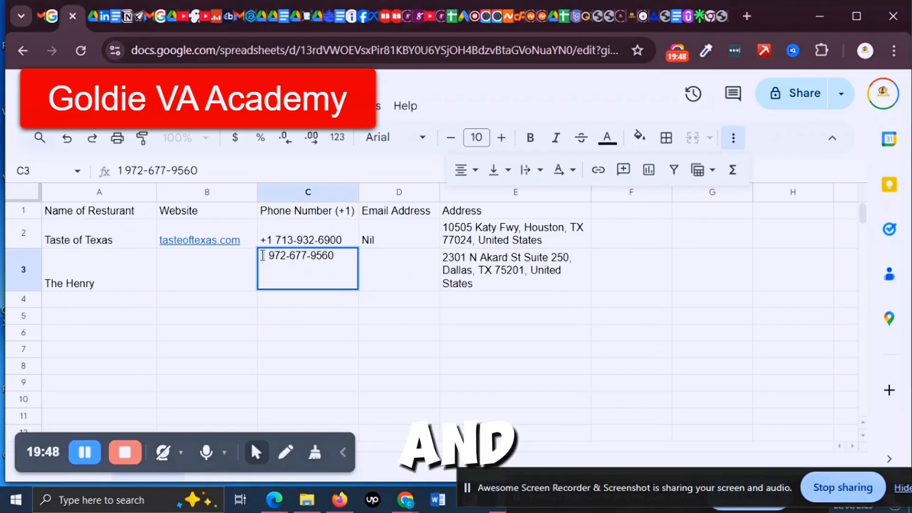
type("'")
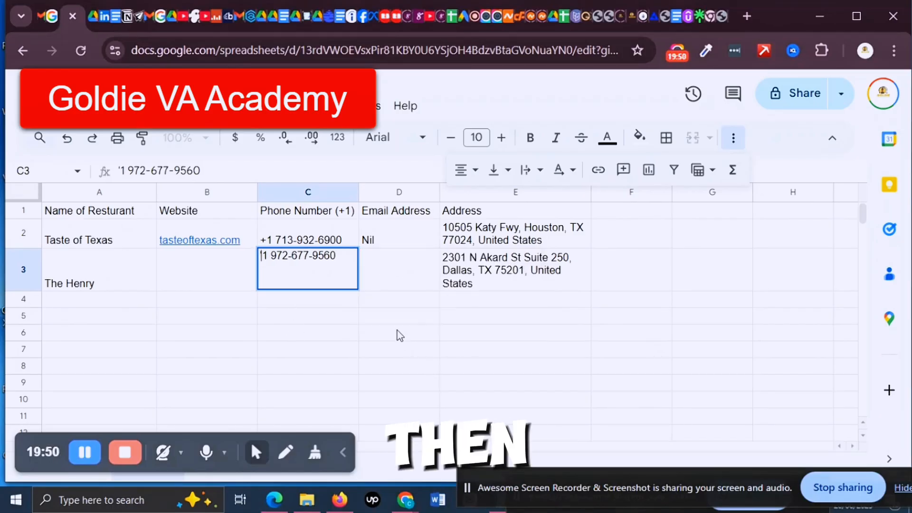
left_click(399, 316)
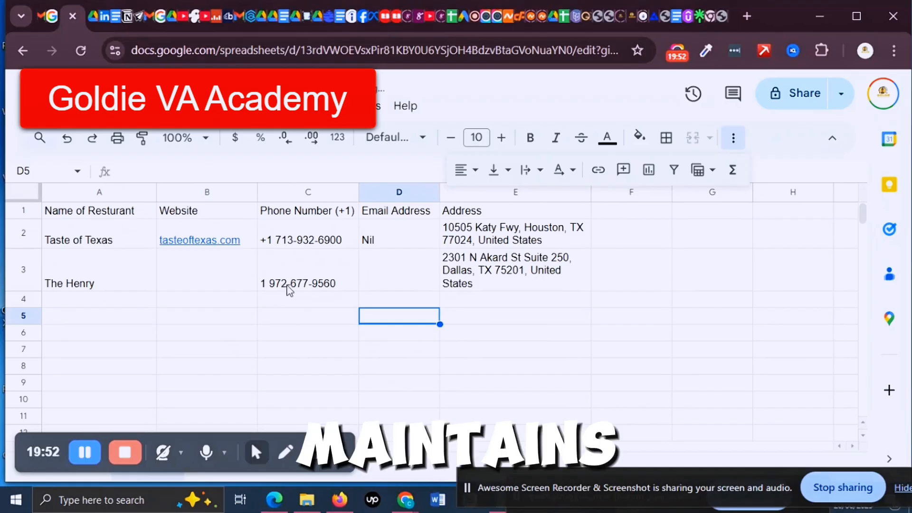
- Insert a plus sign after the apostrophe in front of the country code in C3
left_click(314, 284)
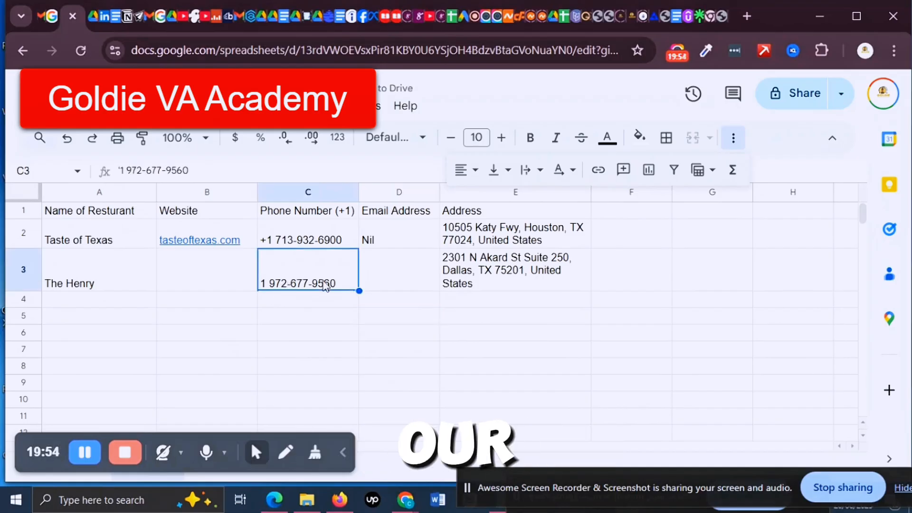
double_click(314, 285)
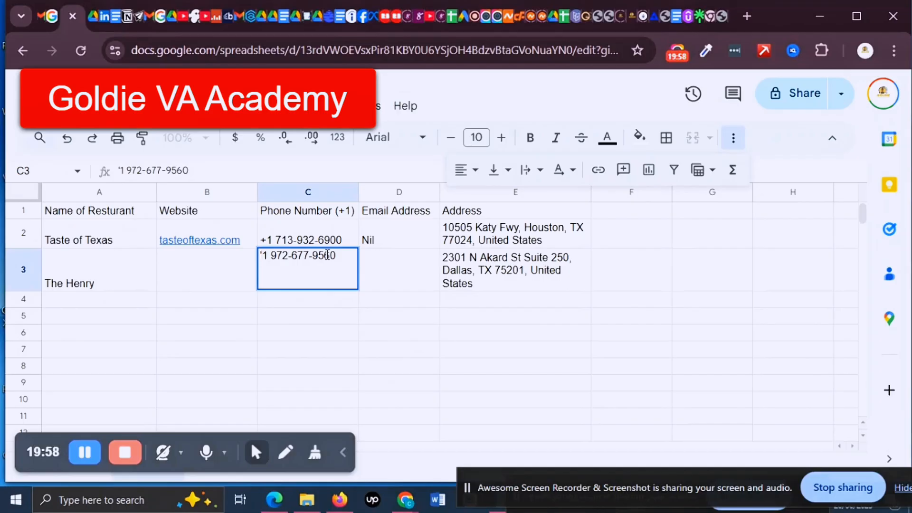
type("+")
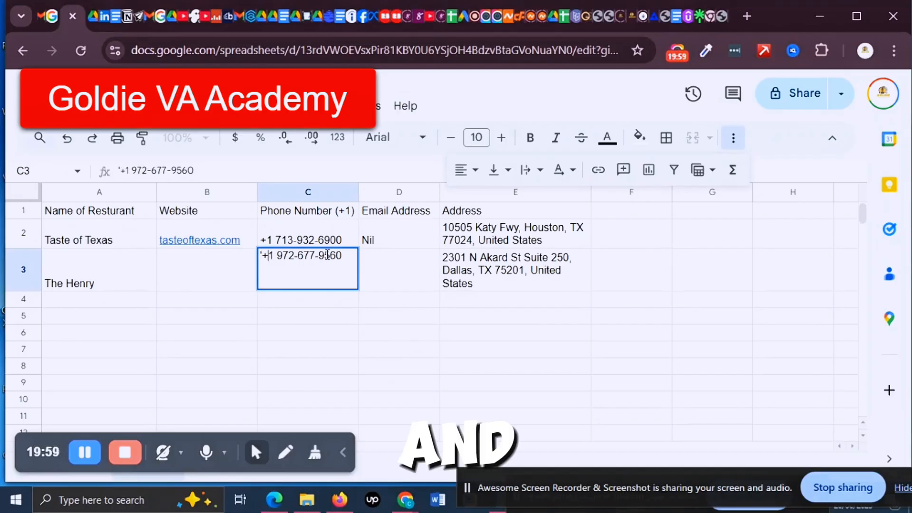
left_click(444, 335)
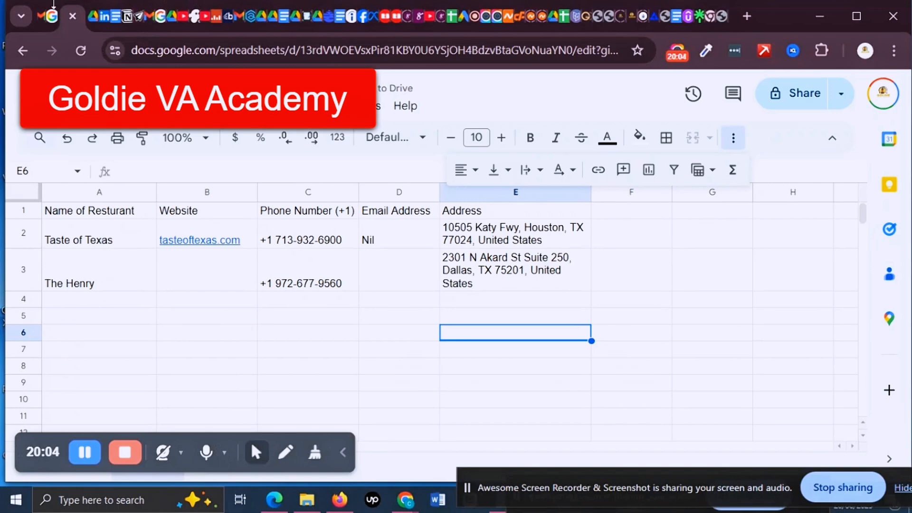
- Copy the reservations website opentable.com from The Henry's Google listing
left_click(47, 18)
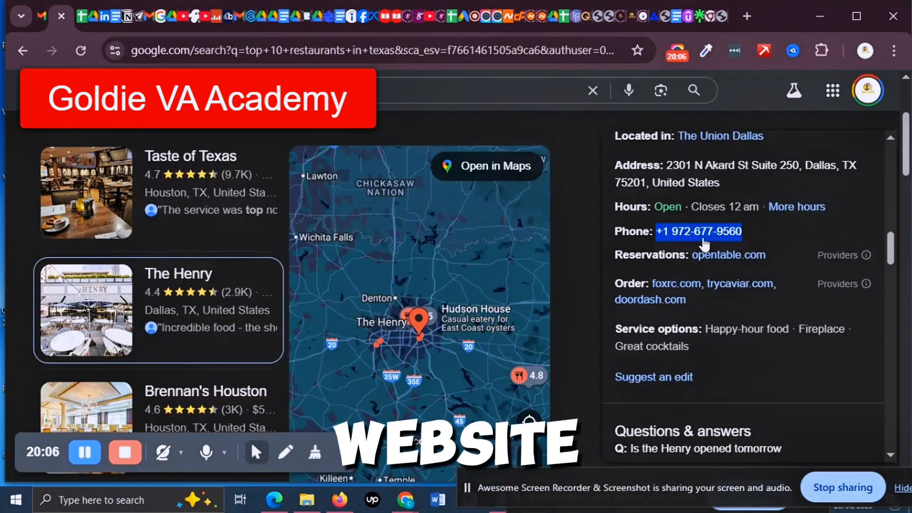
left_click_drag(772, 256, 694, 259)
right_click(706, 261)
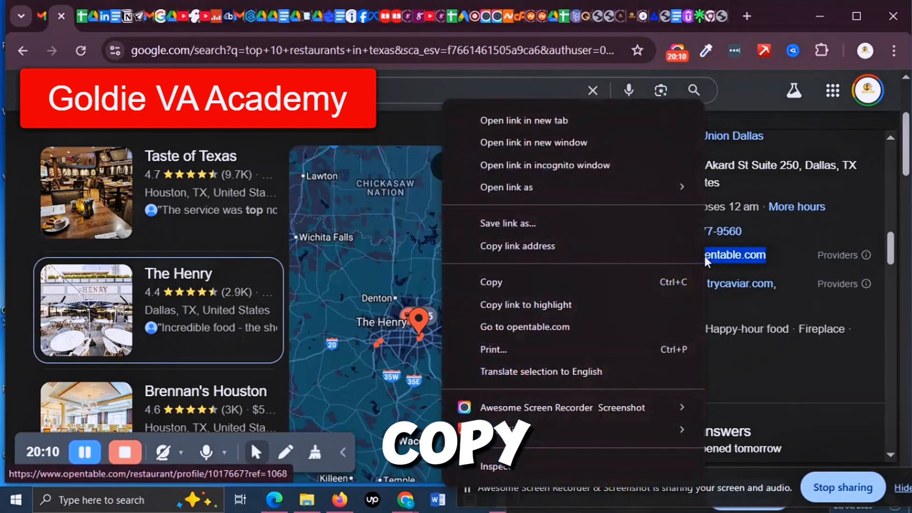
left_click(506, 281)
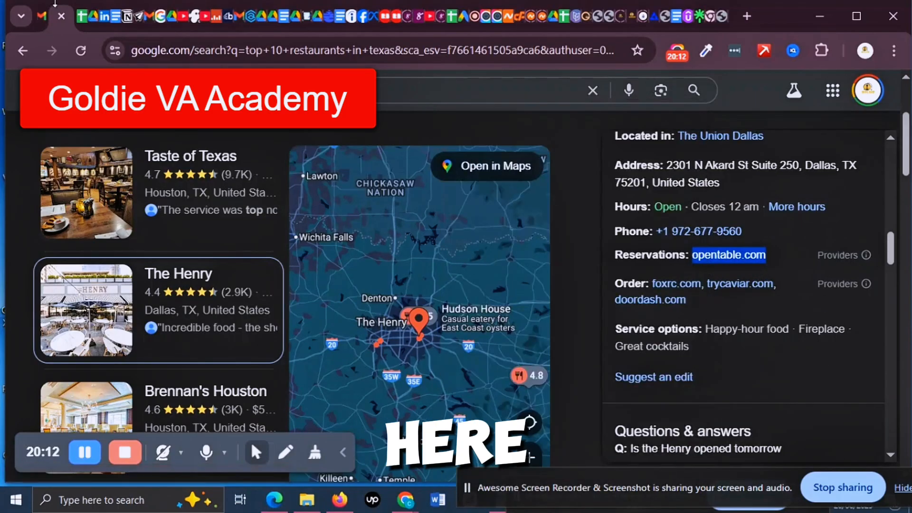
- Paste opentable.com into the Website cell B3 of The Henry's row in the spreadsheet
left_click(79, 19)
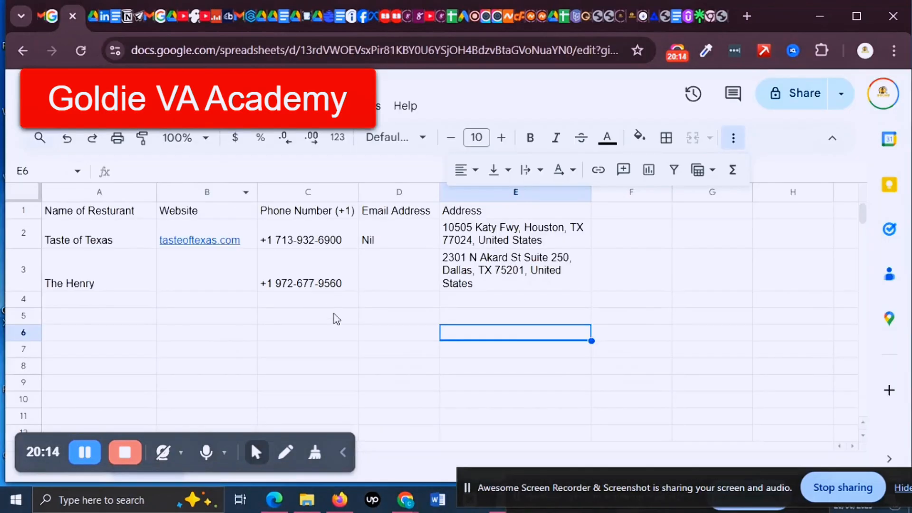
double_click(177, 279)
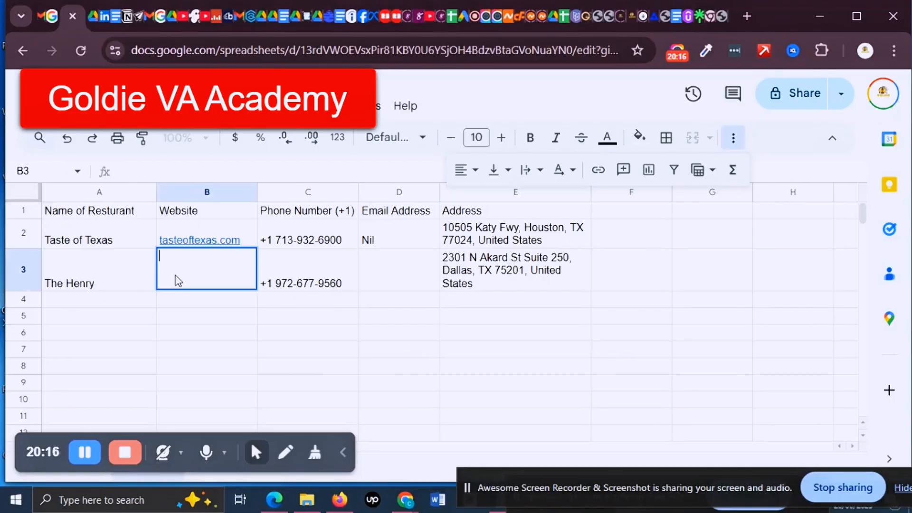
right_click(182, 263)
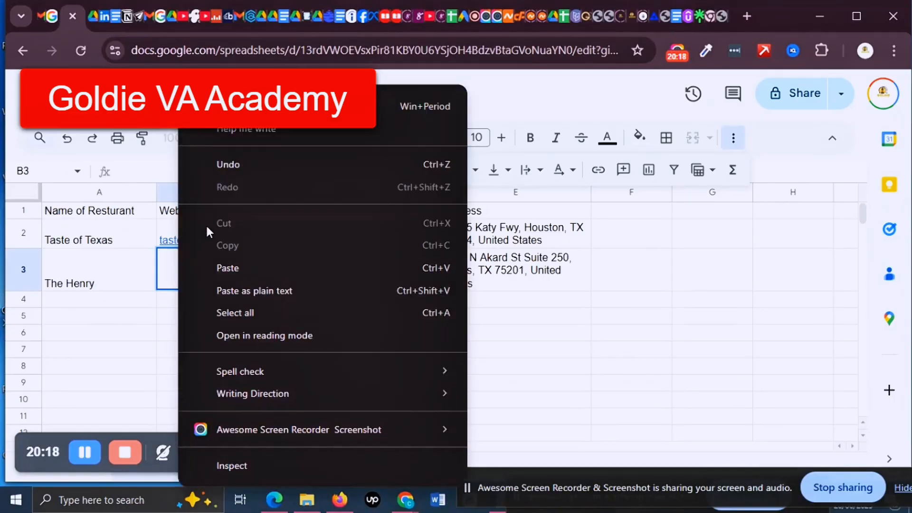
left_click(230, 268)
left_click(235, 315)
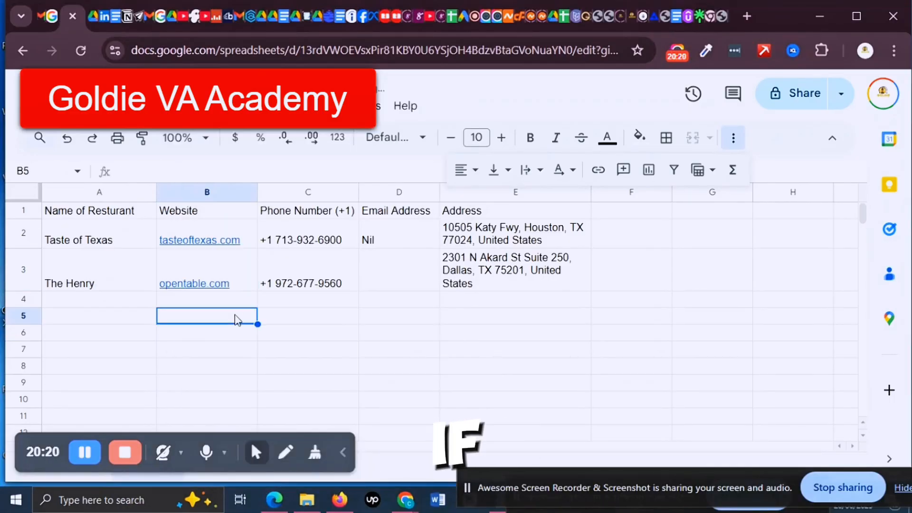
- Look through The Henry's Google listing for an email address to fill cell D3 of the spreadsheet
left_click(387, 285)
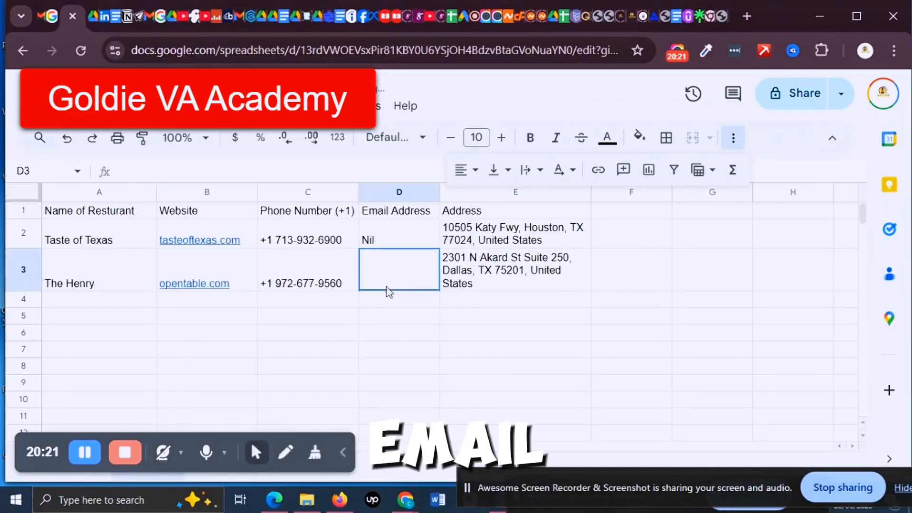
left_click(51, 18)
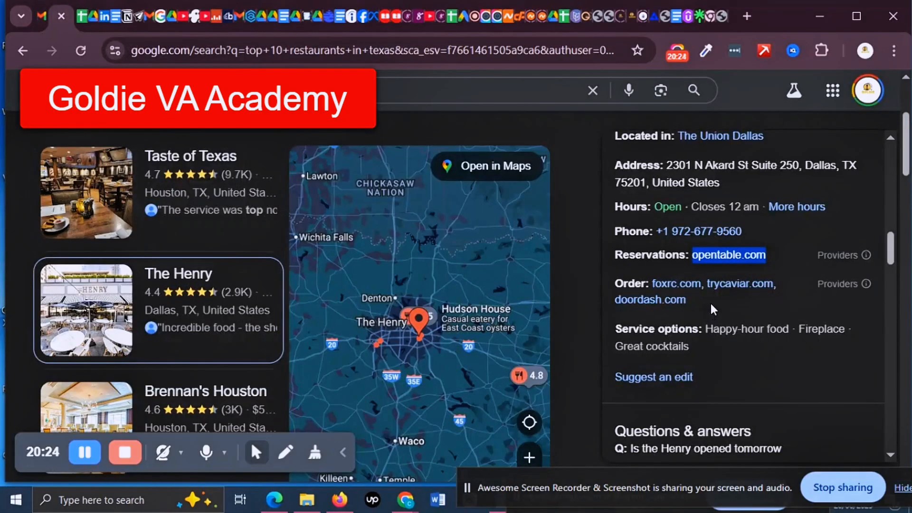
scroll(732, 315, "down", 5)
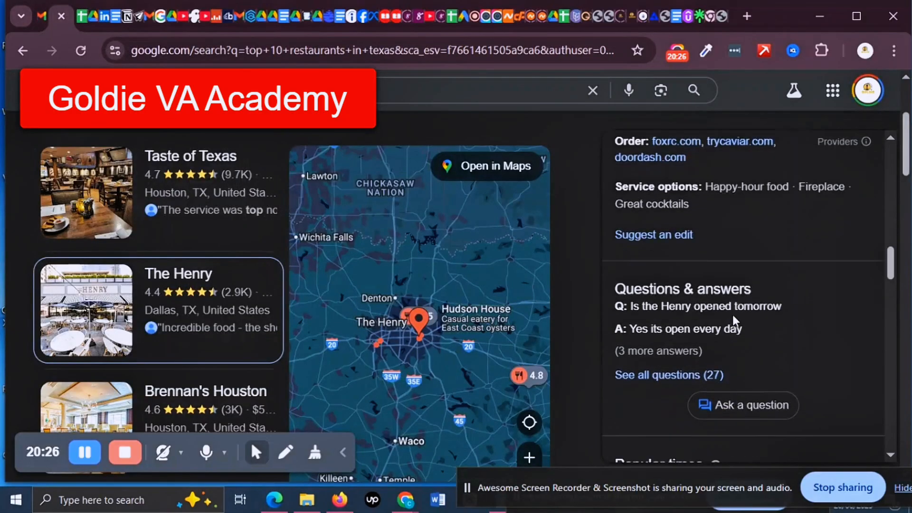
scroll(735, 328, "down", 9)
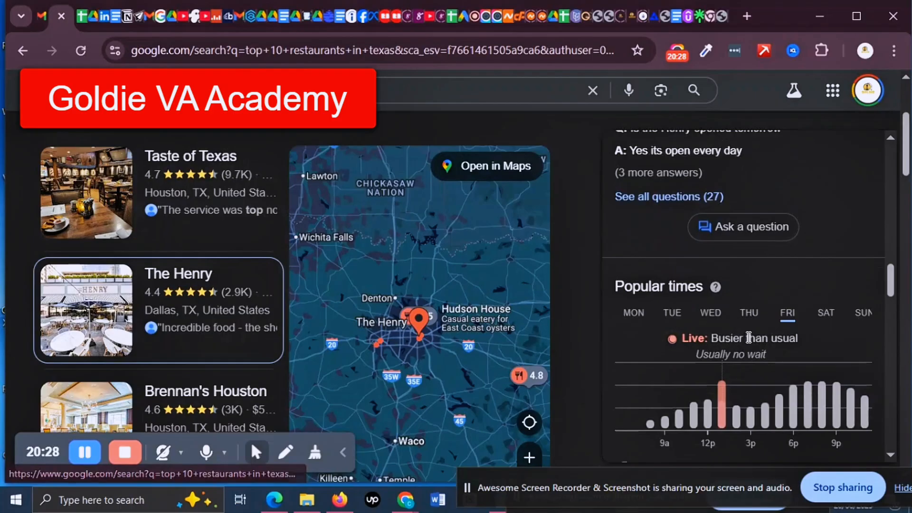
scroll(750, 343, "down", 12)
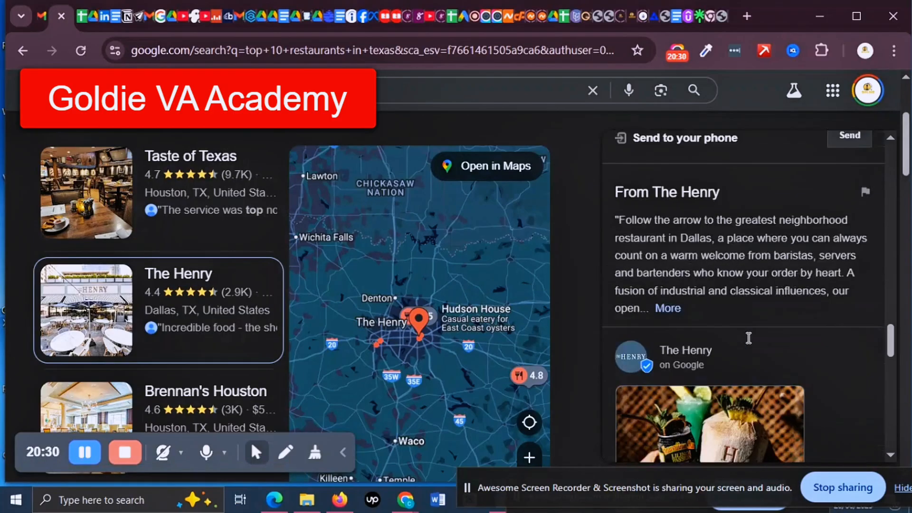
scroll(750, 342, "down", 8)
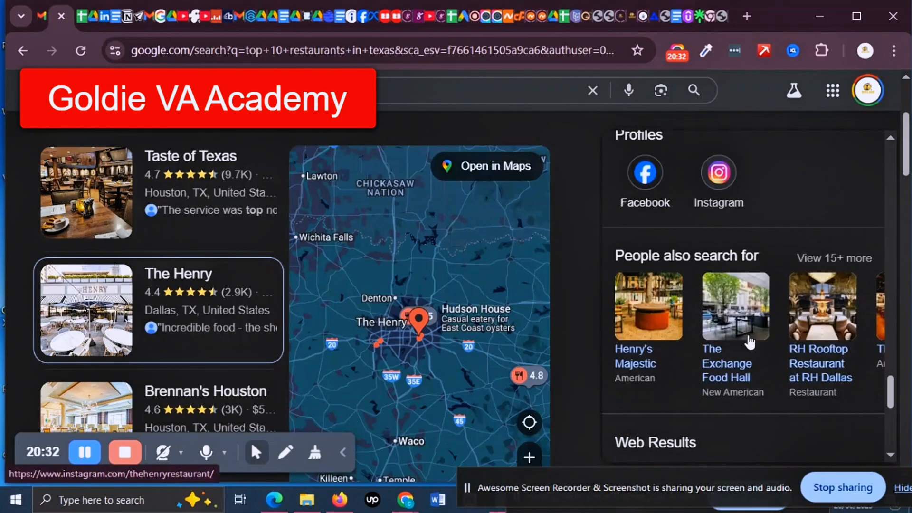
scroll(749, 343, "down", 4)
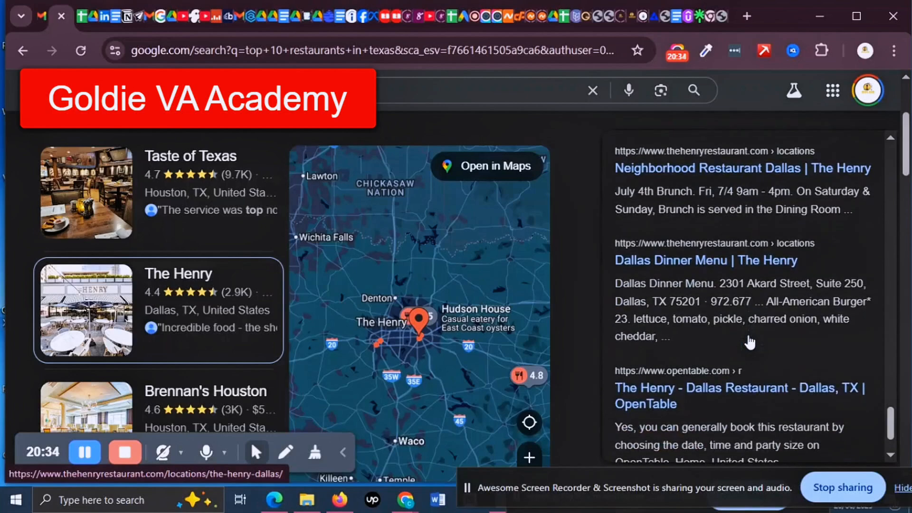
scroll(750, 342, "up", 20)
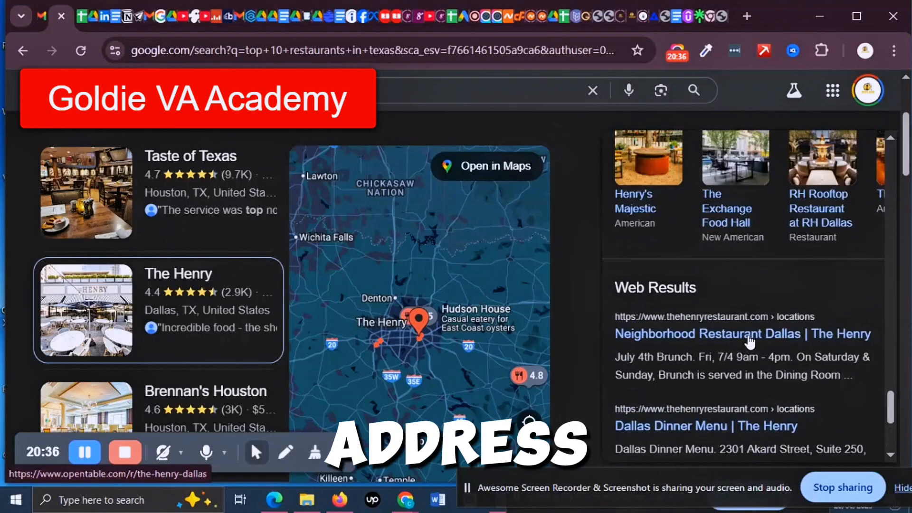
scroll(747, 340, "down", 10)
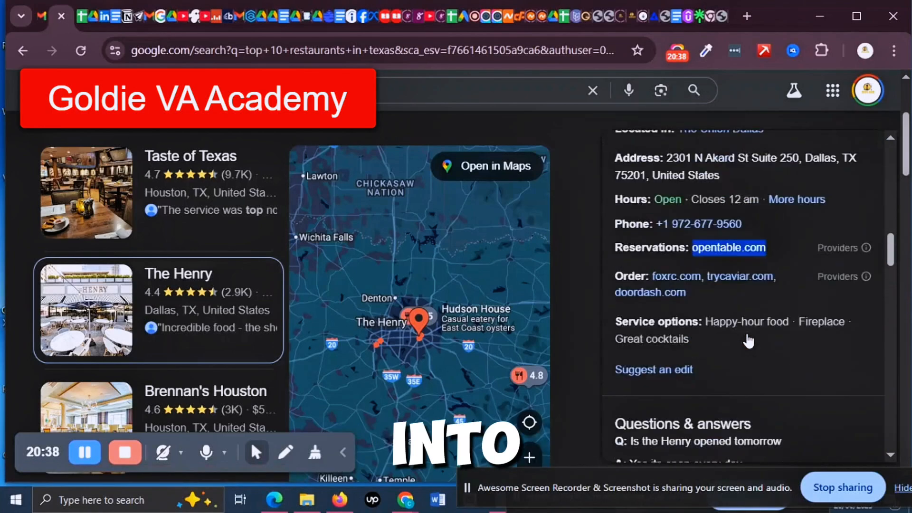
scroll(746, 338, "up", 5)
scroll(746, 337, "down", 4)
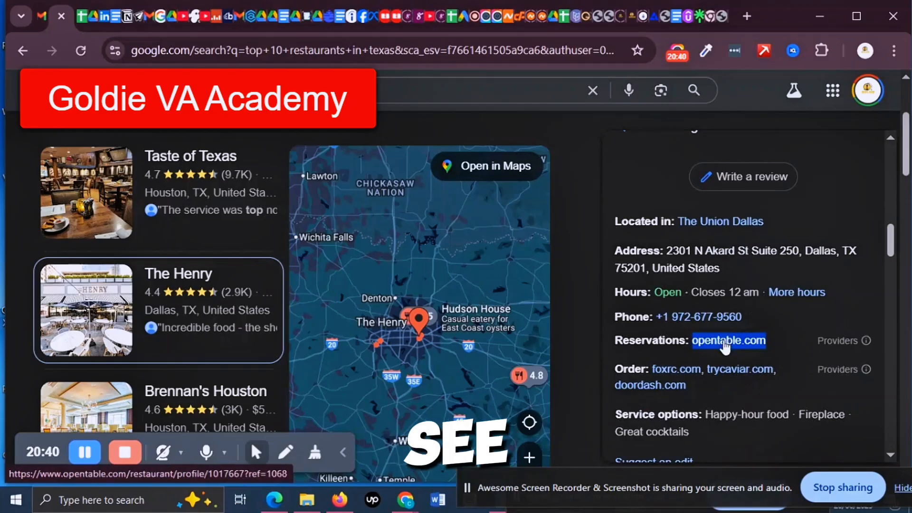
scroll(728, 333, "up", 10)
scroll(726, 331, "up", 3)
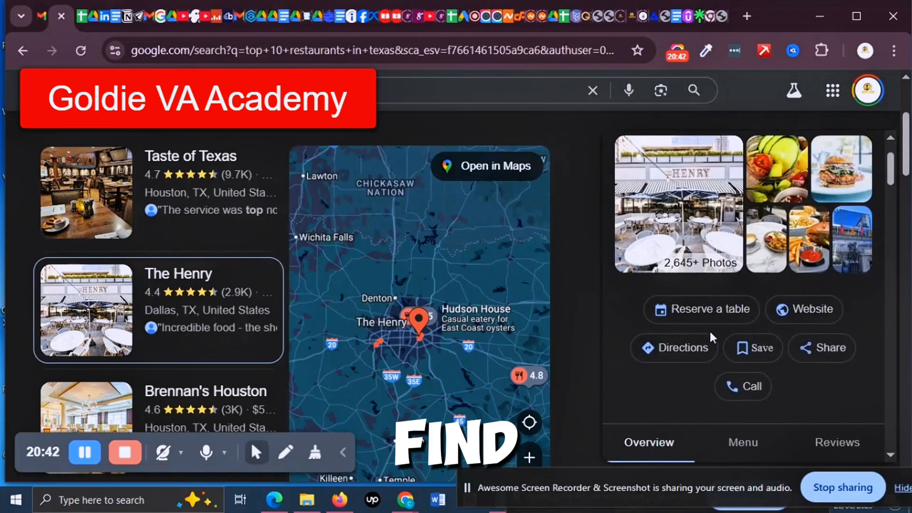
- Open The Henry's website from its Google listing and examine the Dallas location page for an email address
left_click(813, 319)
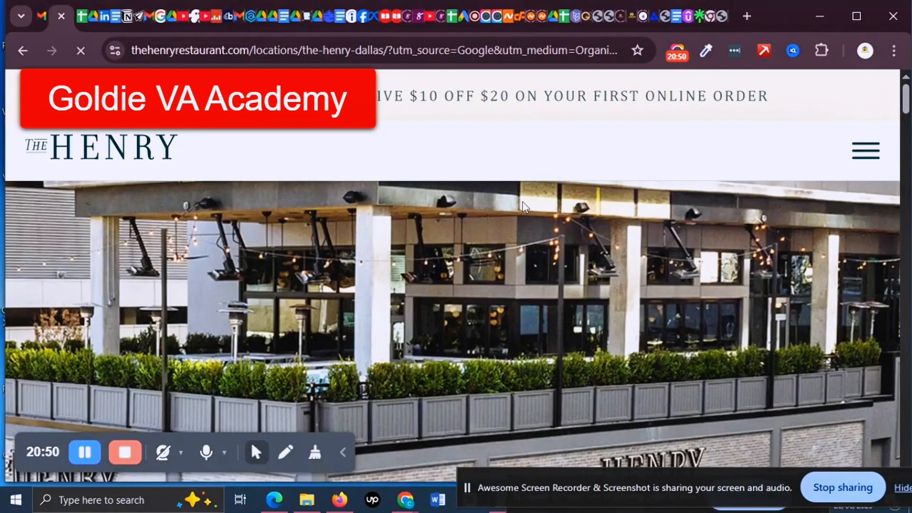
scroll(605, 222, "down", 1)
scroll(605, 221, "down", 5)
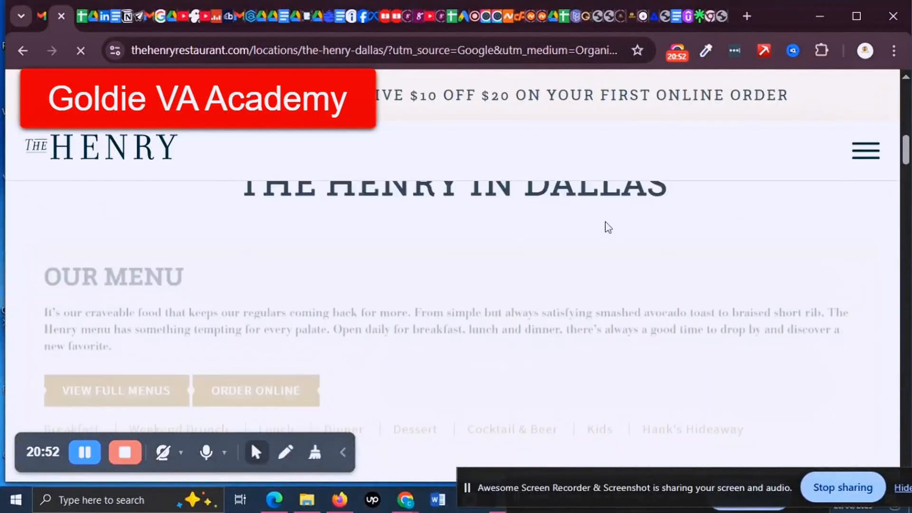
scroll(605, 221, "down", 2)
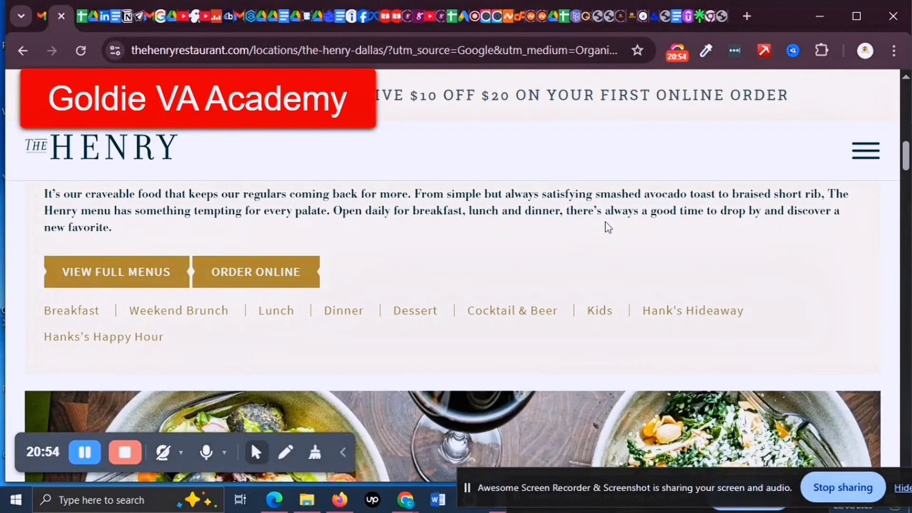
scroll(579, 234, "down", 4)
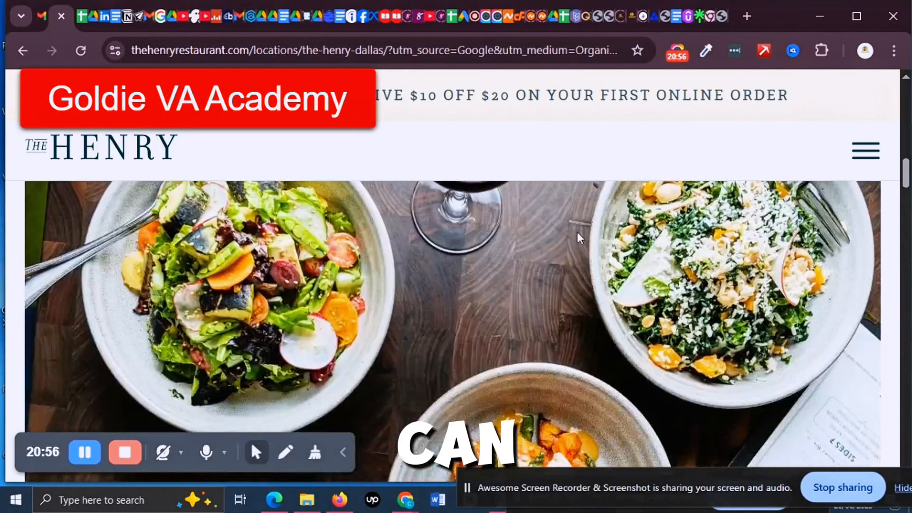
scroll(577, 233, "down", 6)
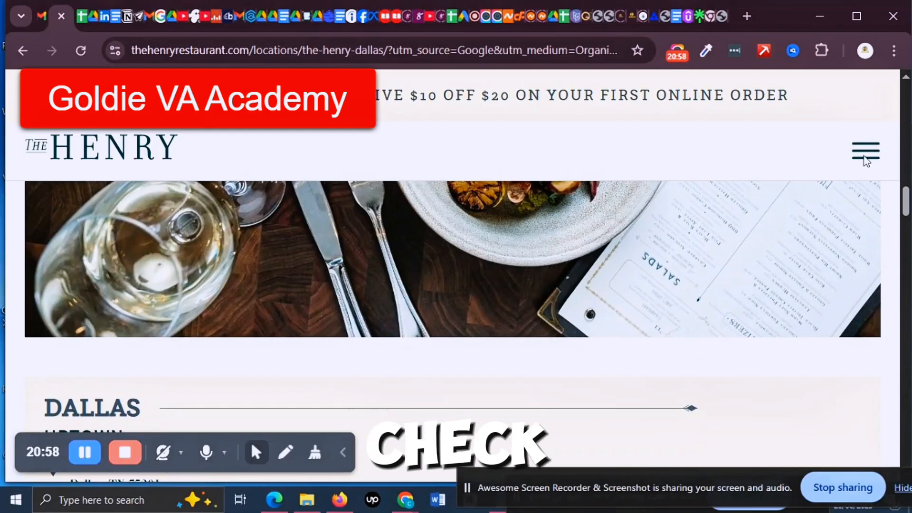
- Look through the navigation links of The Henry's website for a contact page
left_click(866, 153)
scroll(159, 307, "down", 2)
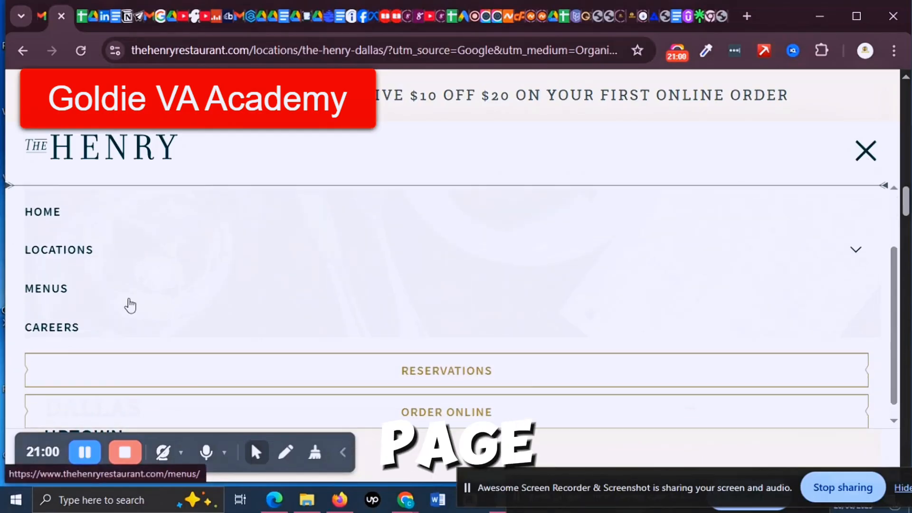
scroll(167, 309, "up", 2)
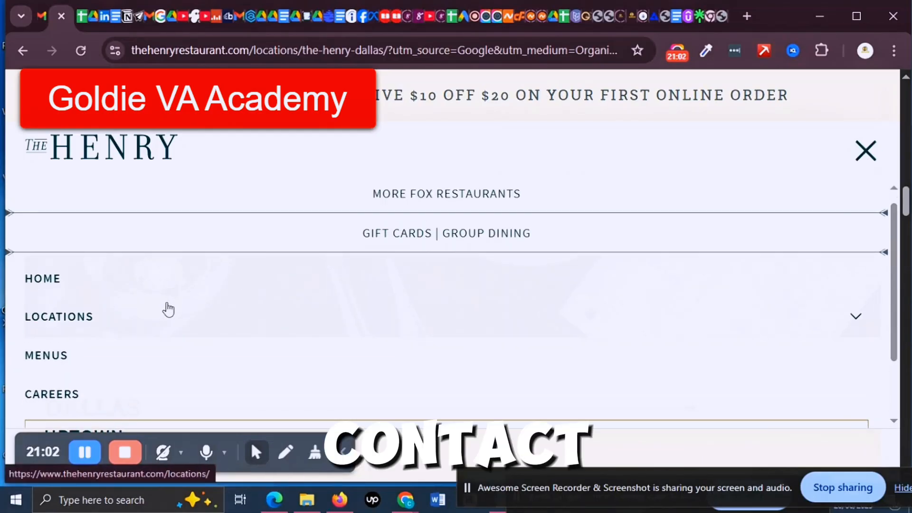
scroll(169, 310, "up", 1)
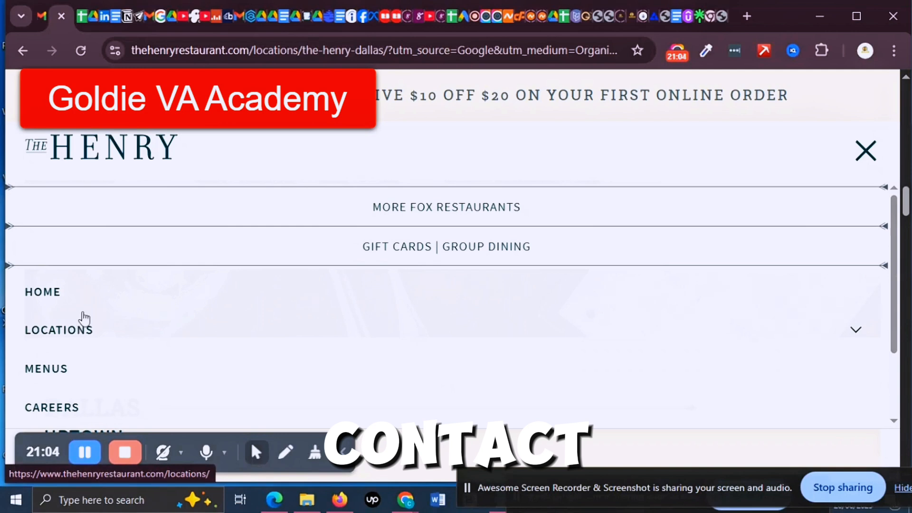
scroll(84, 318, "down", 3)
scroll(102, 326, "down", 8)
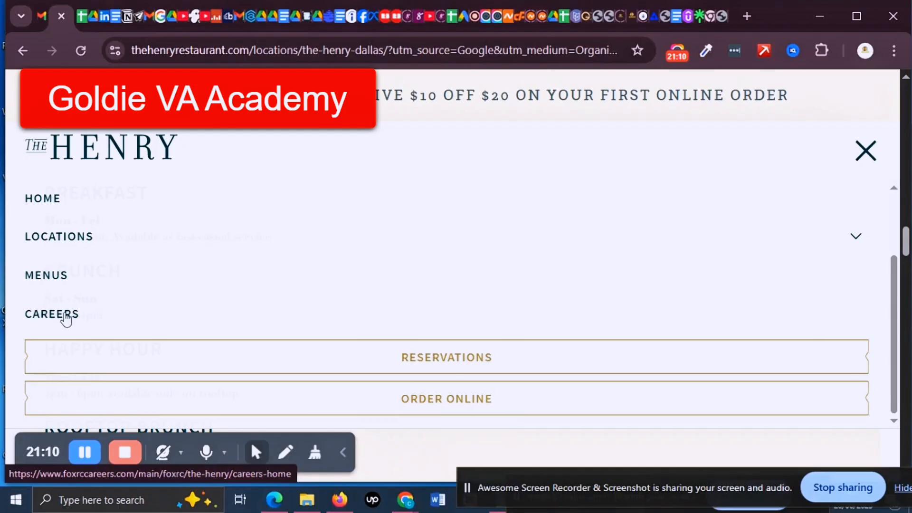
- Open The Henry's careers page and examine it down to the footer for an email address
left_click(39, 314)
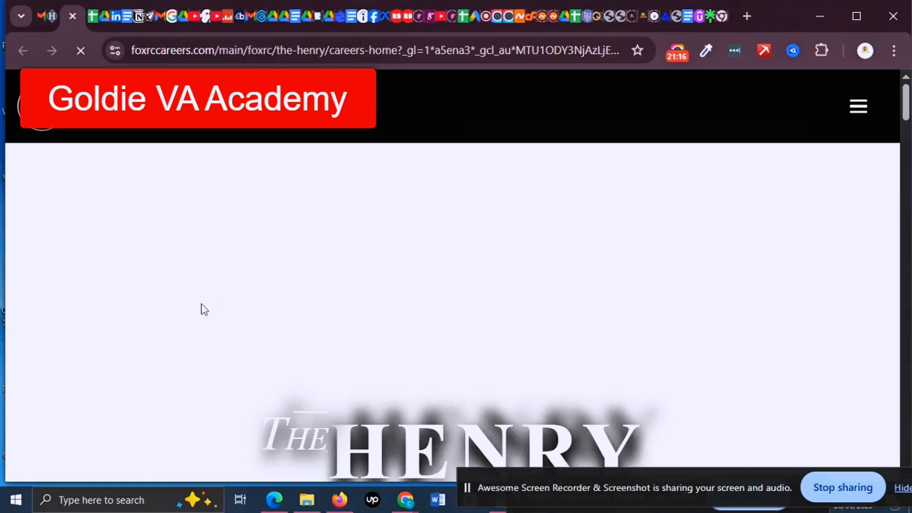
scroll(480, 330, "down", 5)
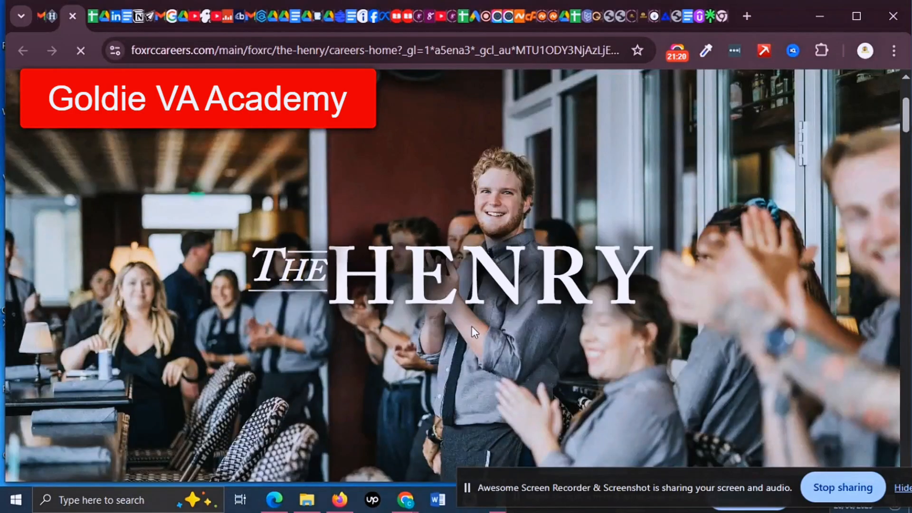
scroll(472, 326, "down", 5)
scroll(473, 326, "down", 5)
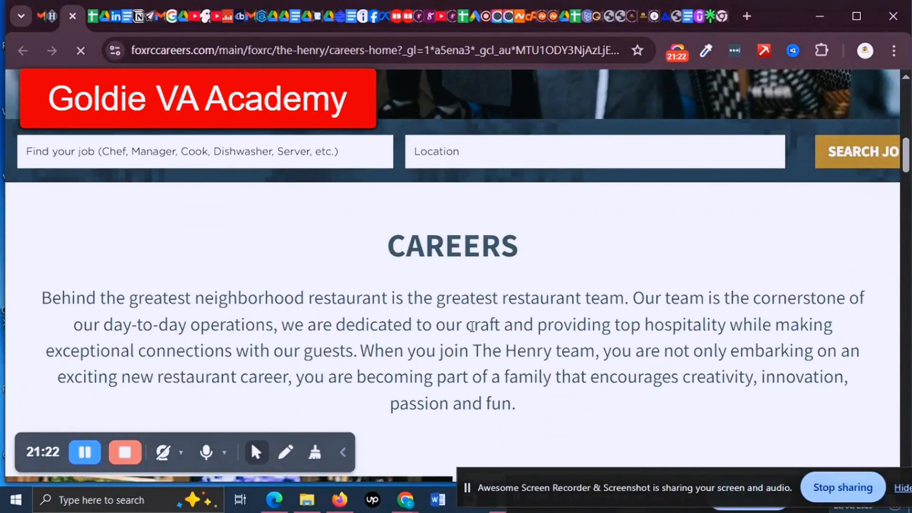
scroll(472, 327, "down", 7)
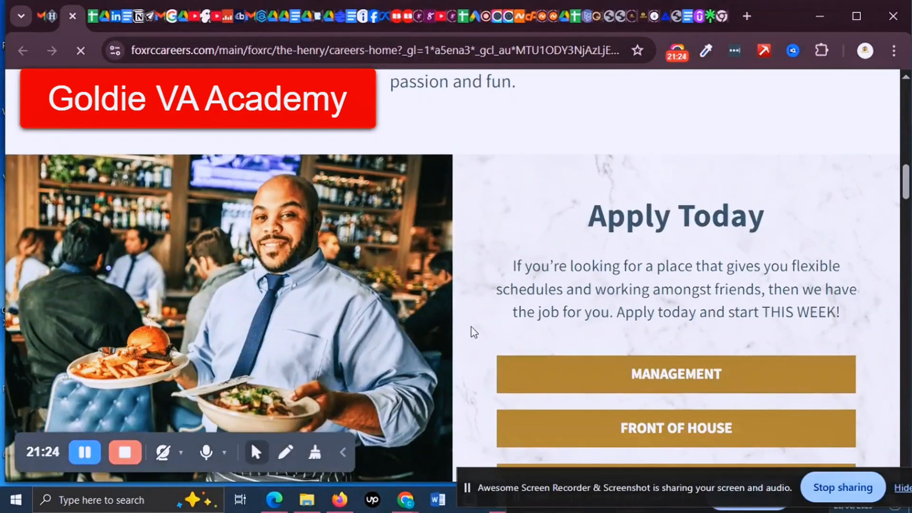
scroll(471, 327, "down", 2)
scroll(472, 327, "down", 10)
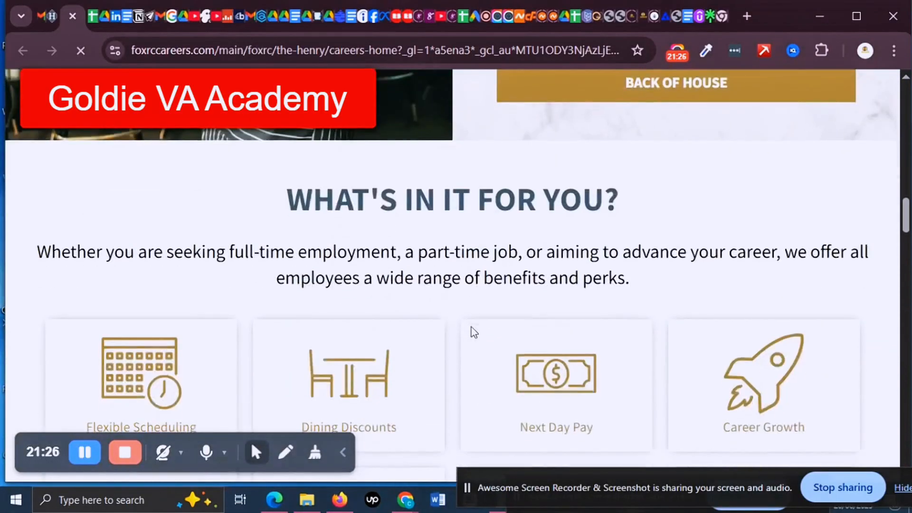
scroll(472, 334, "down", 14)
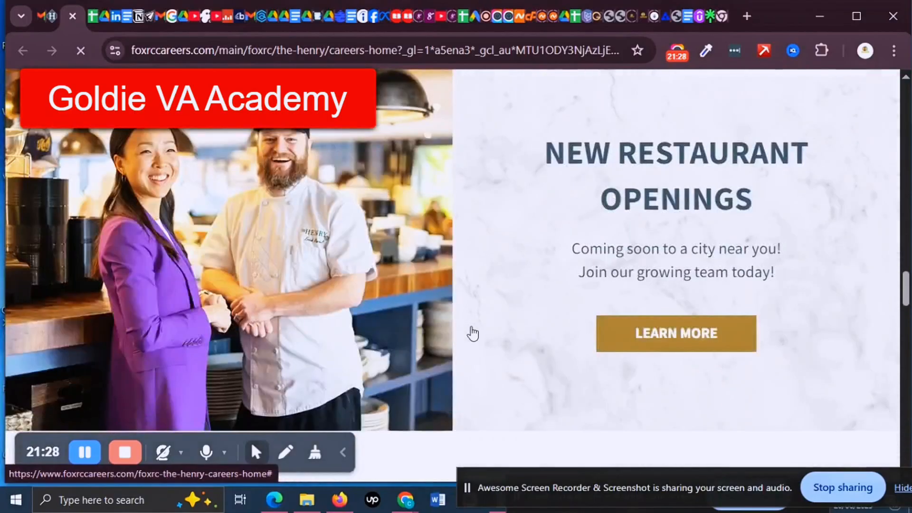
scroll(471, 328, "down", 15)
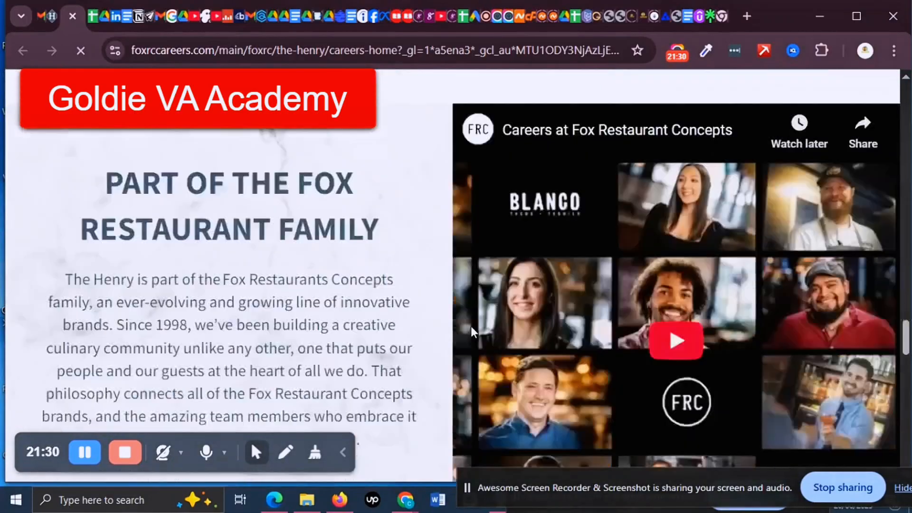
scroll(471, 325, "up", 7)
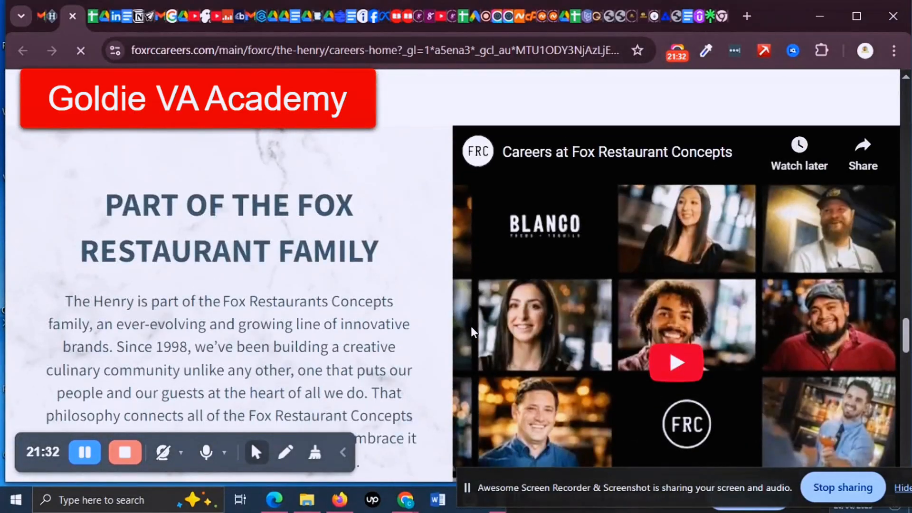
scroll(472, 326, "down", 11)
scroll(472, 326, "down", 10)
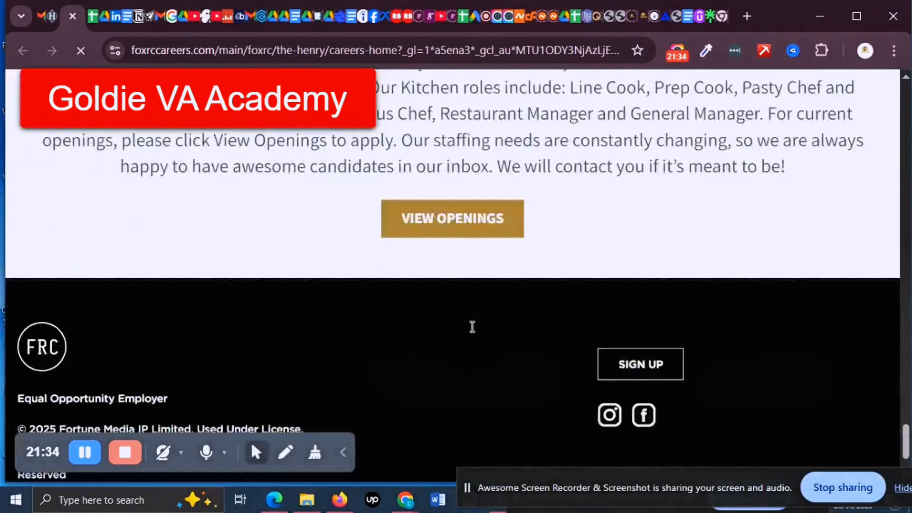
scroll(472, 328, "down", 2)
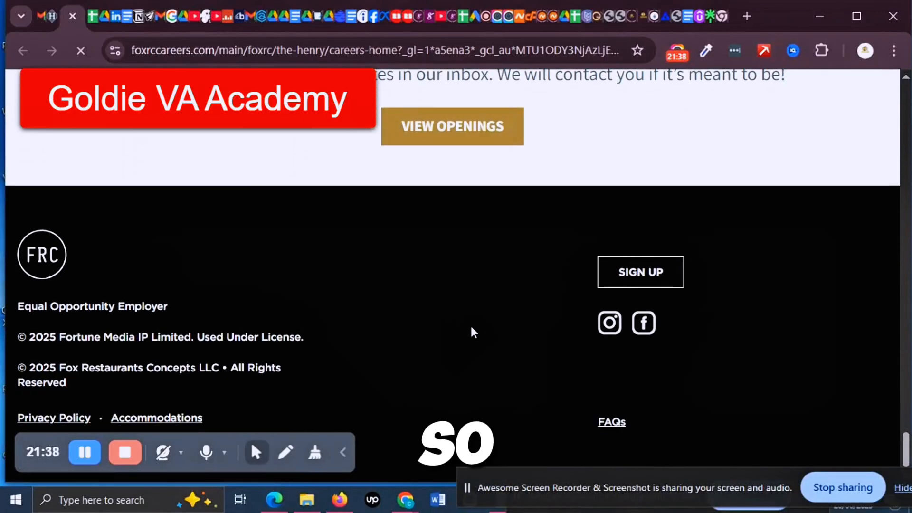
- Look over the careers page and open the restaurant group's Instagram profile from its footer
scroll(459, 328, "up", 10)
scroll(459, 328, "up", 12)
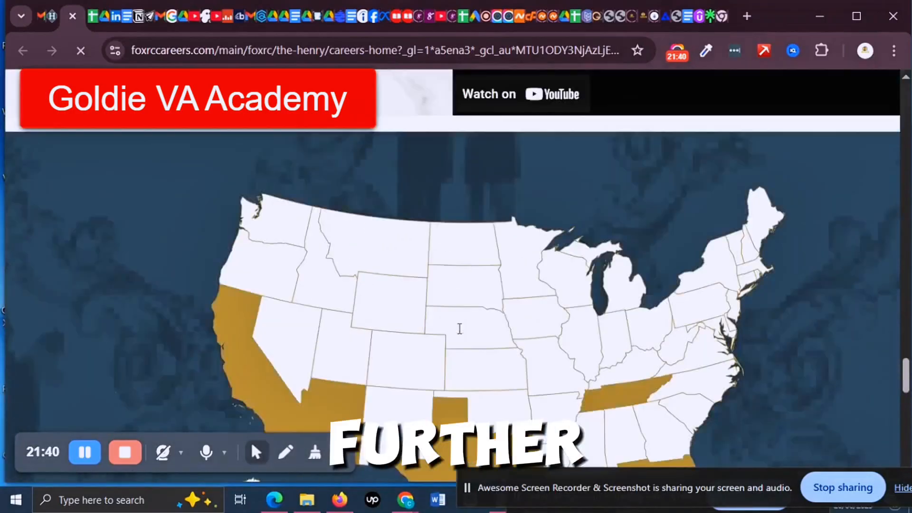
scroll(444, 325, "down", 15)
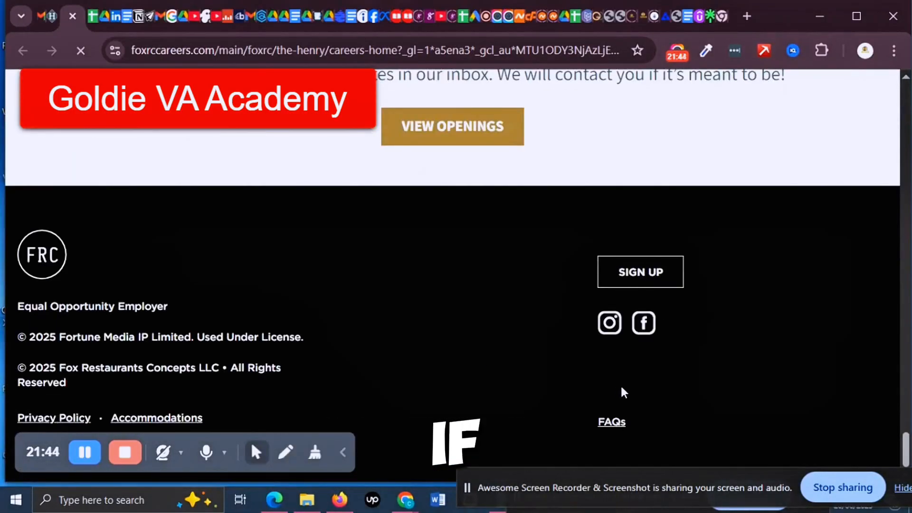
left_click(610, 323)
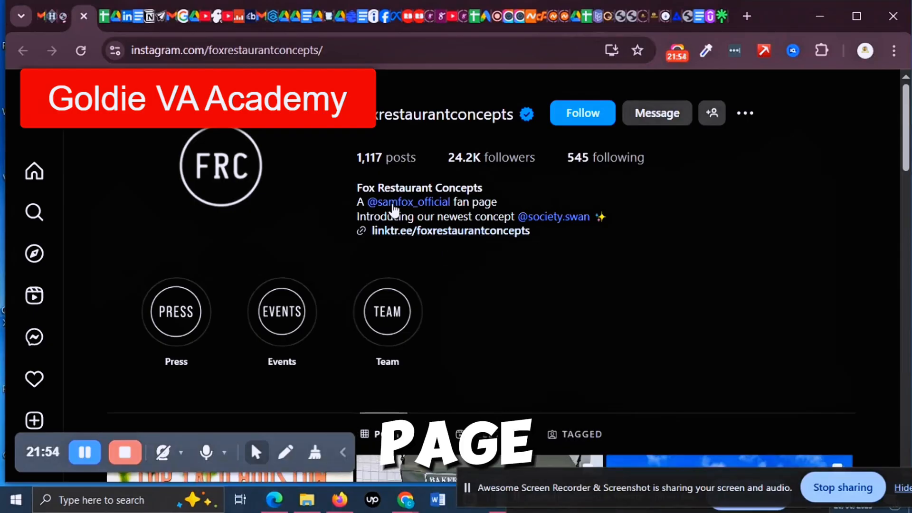
- Examine the Instagram profile's bio, account options and posts for a contact email address
scroll(485, 321, "down", 2)
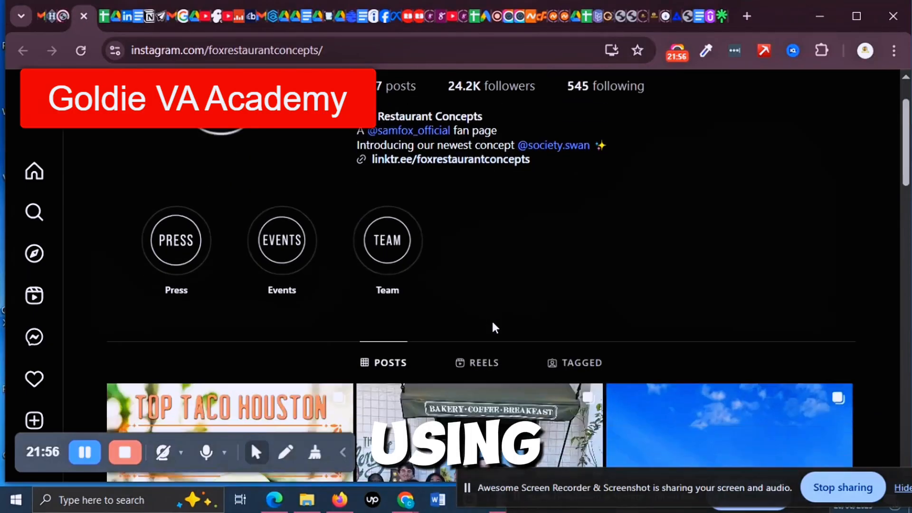
scroll(500, 319, "up", 2)
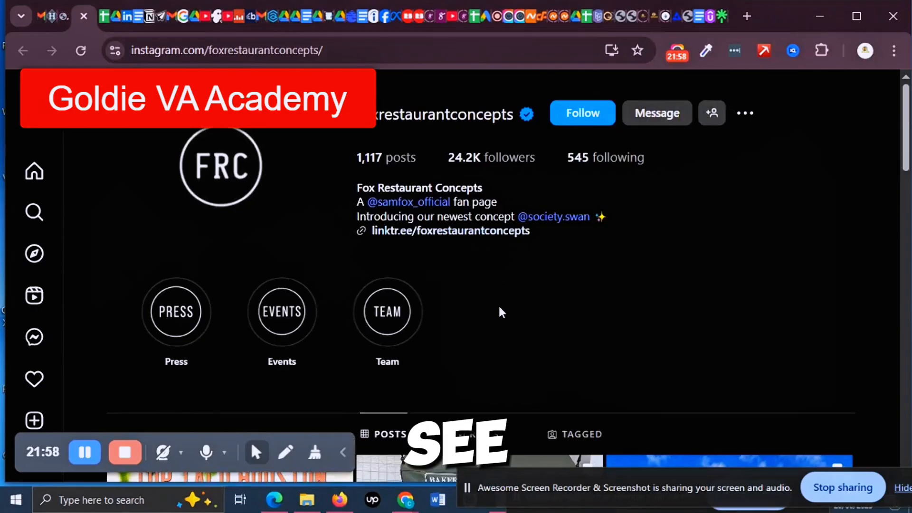
left_click(746, 114)
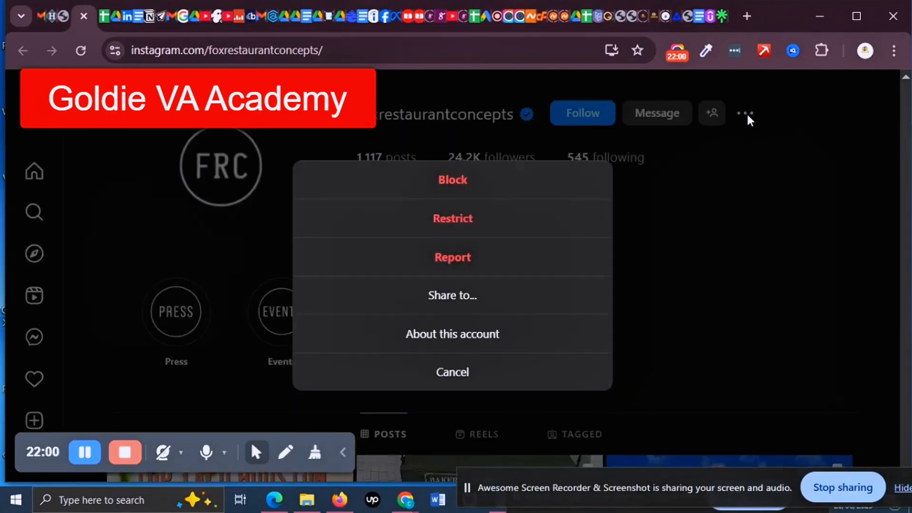
left_click(520, 381)
scroll(556, 299, "down", 4)
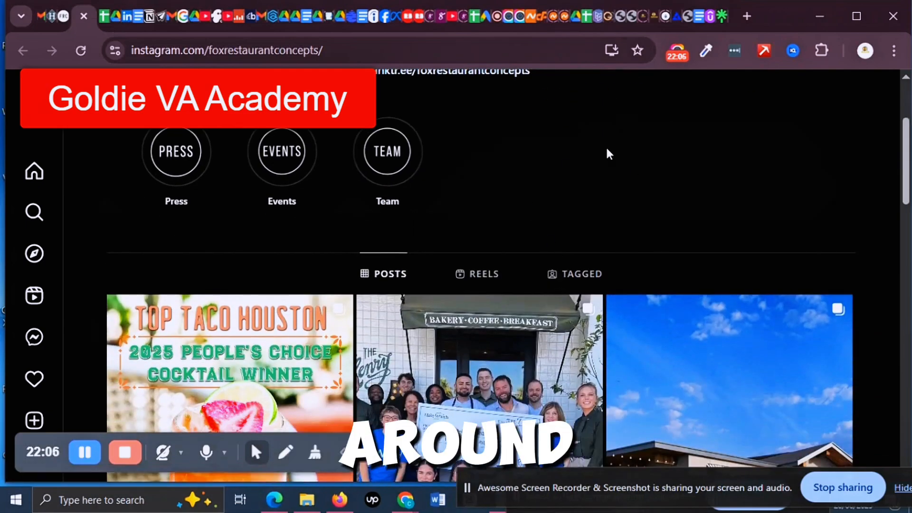
scroll(678, 228, "down", 12)
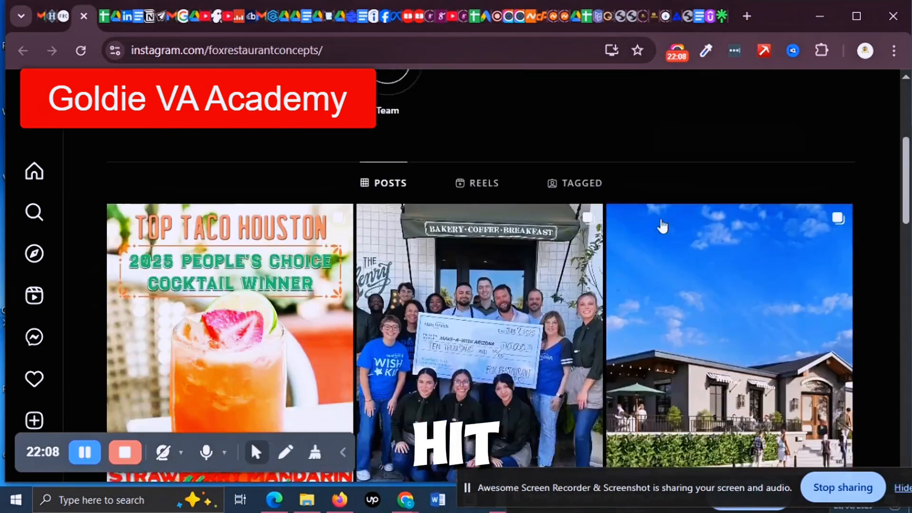
scroll(671, 255, "up", 8)
scroll(669, 252, "up", 5)
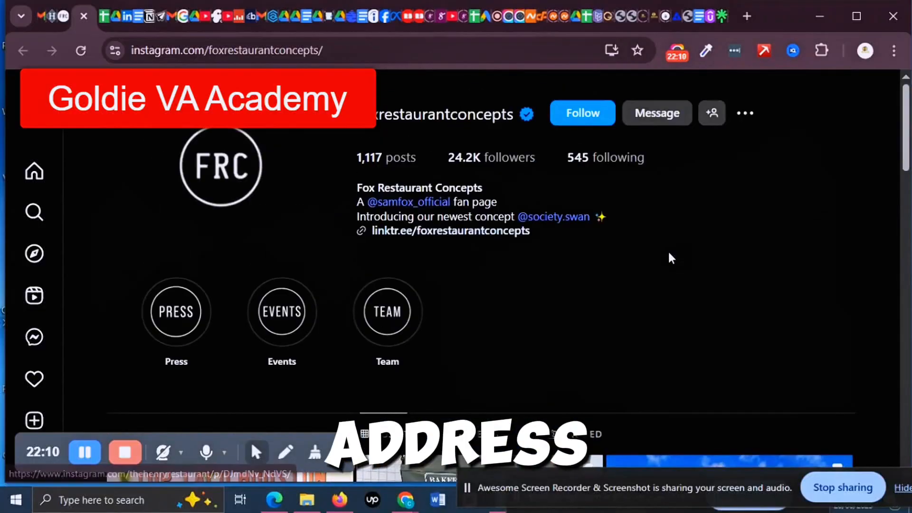
- Open the Linktree page linked in the Instagram bio and go to its social and contact links
left_click(478, 233)
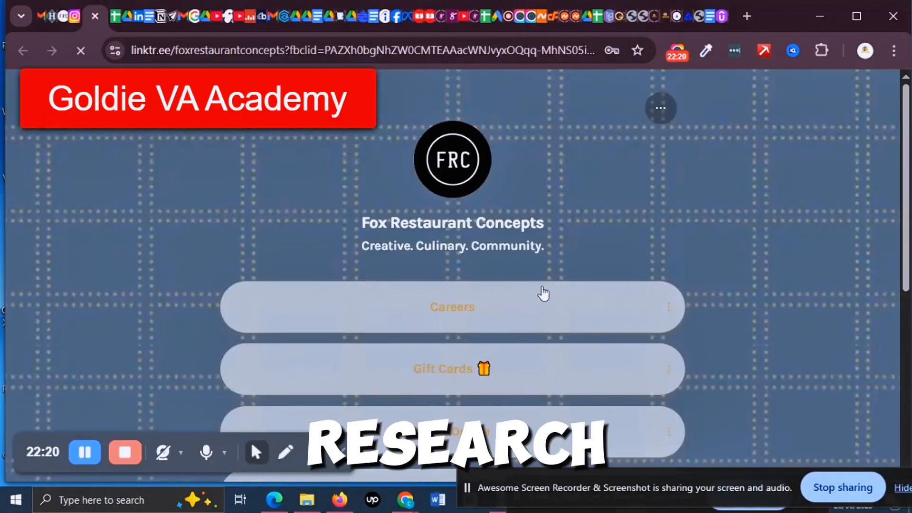
scroll(526, 332, "down", 5)
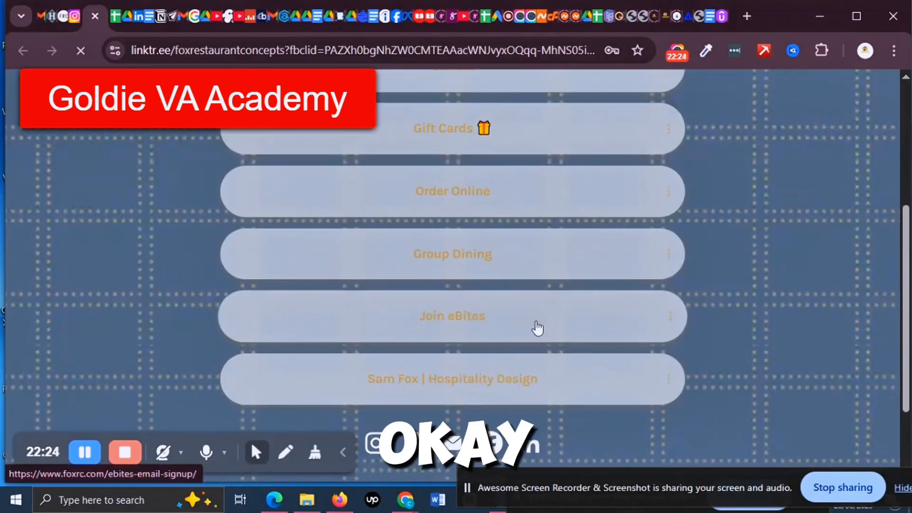
scroll(537, 327, "down", 2)
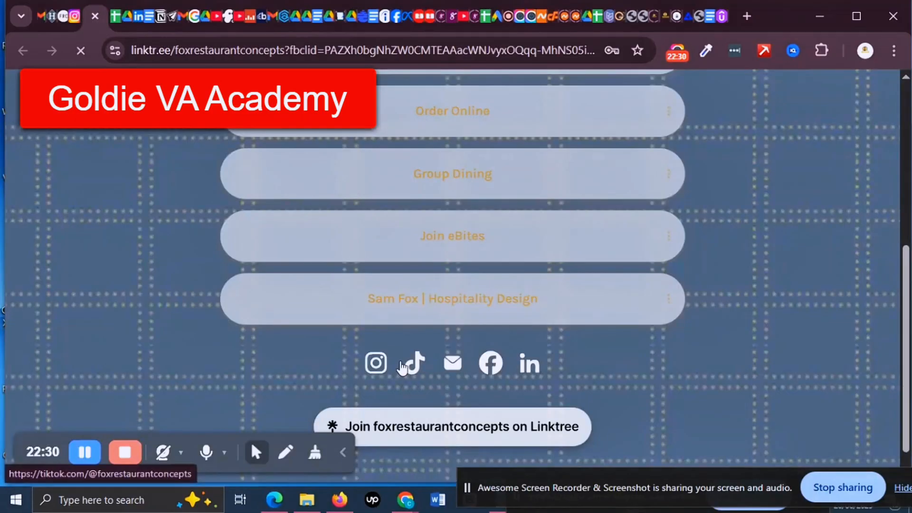
- Open the email contact link, inspect the address it targets, and return to the Linktree page
left_click(454, 364)
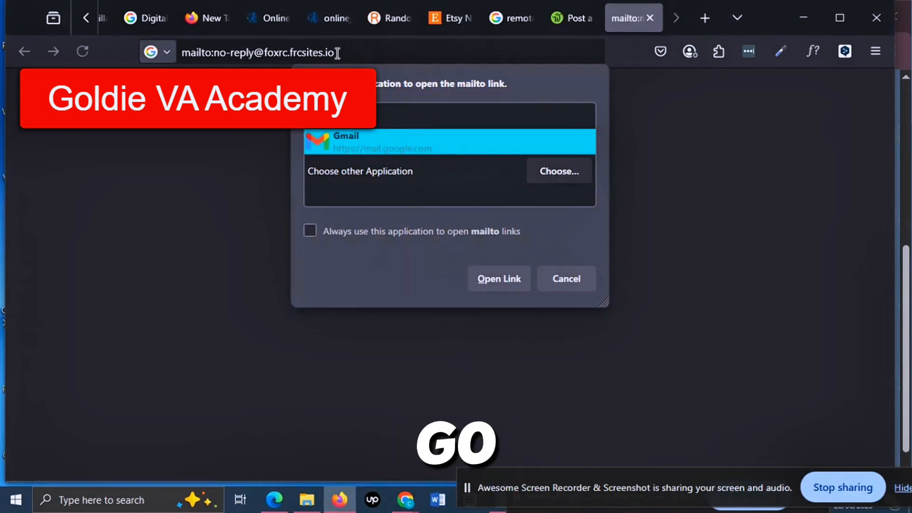
left_click_drag(337, 53, 253, 51)
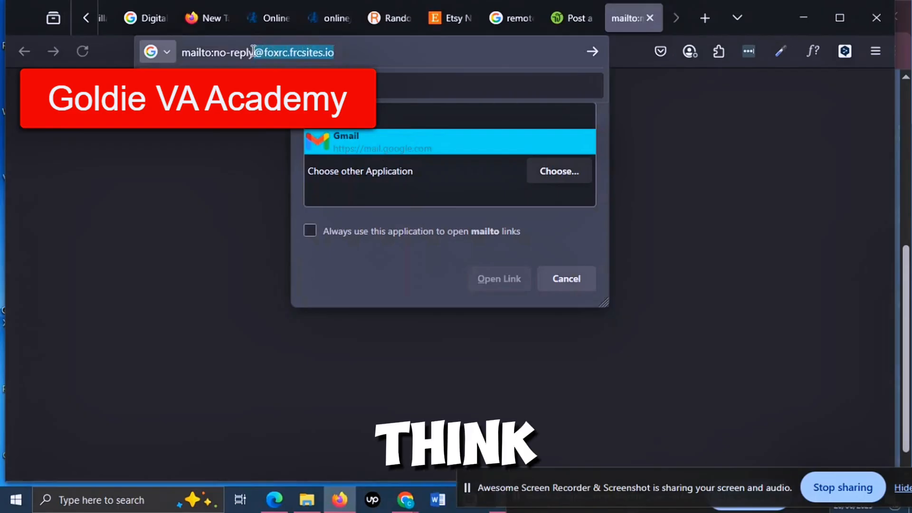
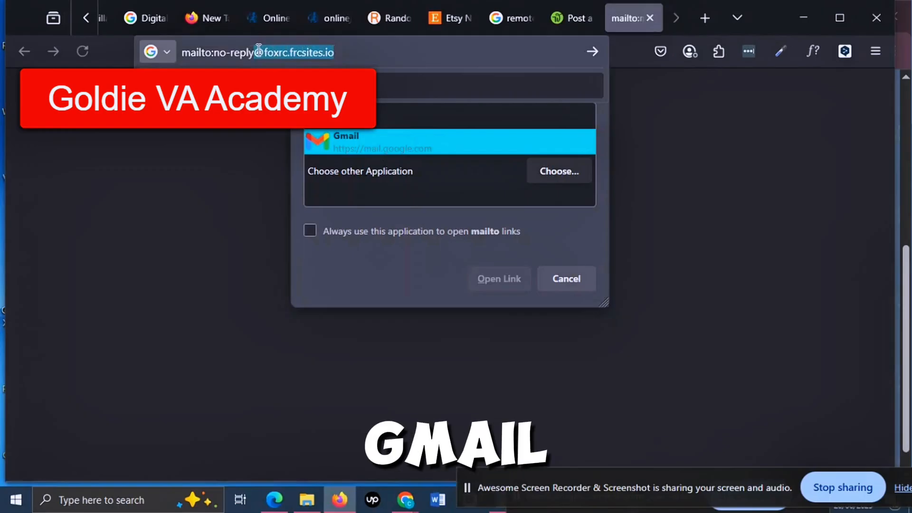
left_click_drag(259, 49, 312, 50)
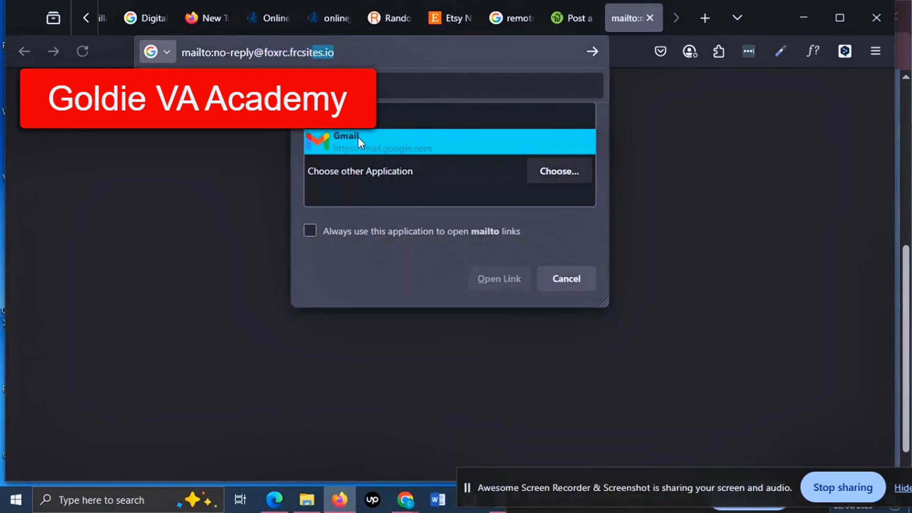
left_click(121, 148)
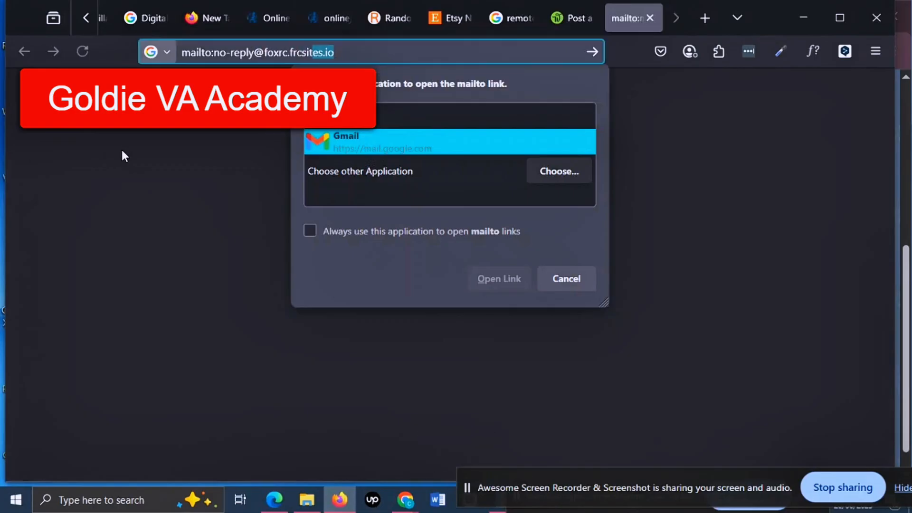
left_click(807, 19)
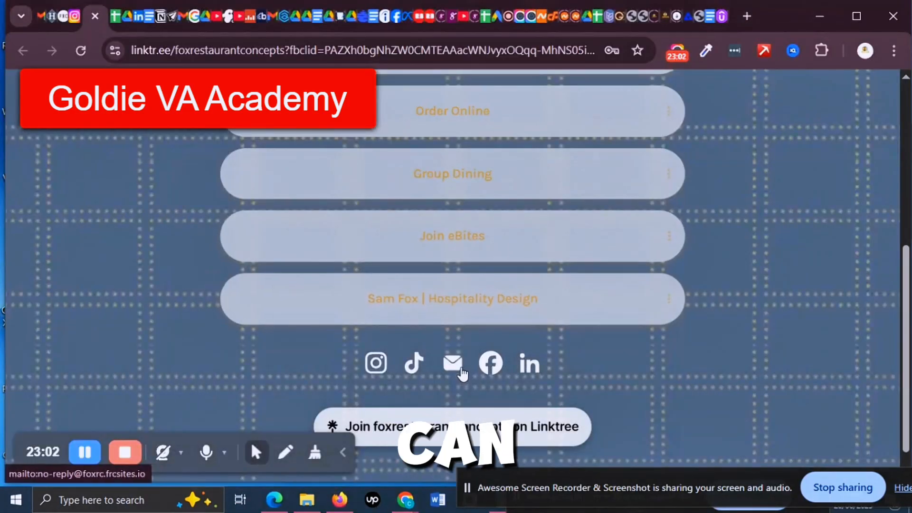
- Copy the email address from the Linktree email link and paste it into The Henry's Email Address cell, D3, in the spreadsheet
right_click(456, 364)
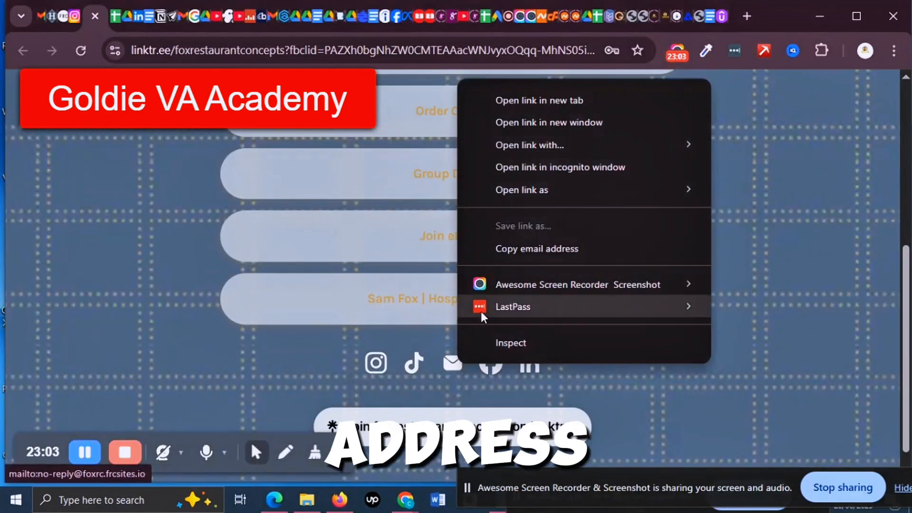
left_click(540, 249)
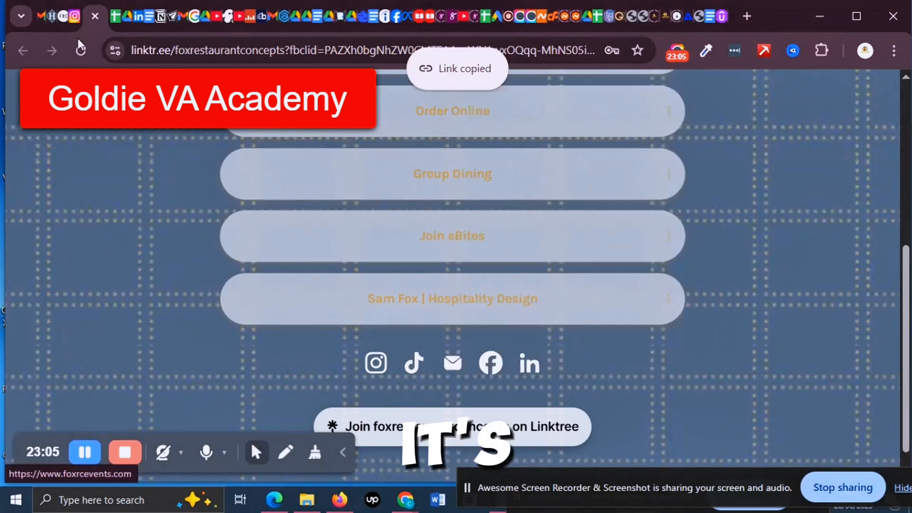
left_click(42, 18)
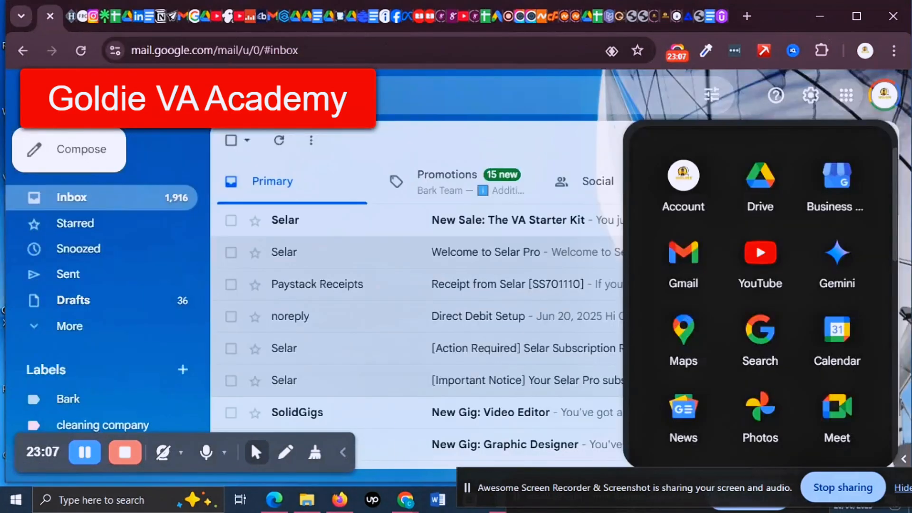
left_click(71, 18)
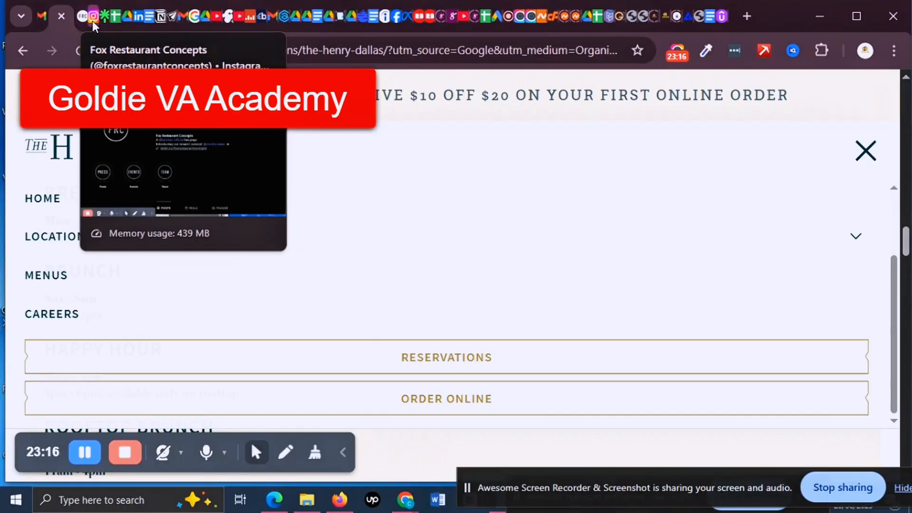
left_click(92, 21)
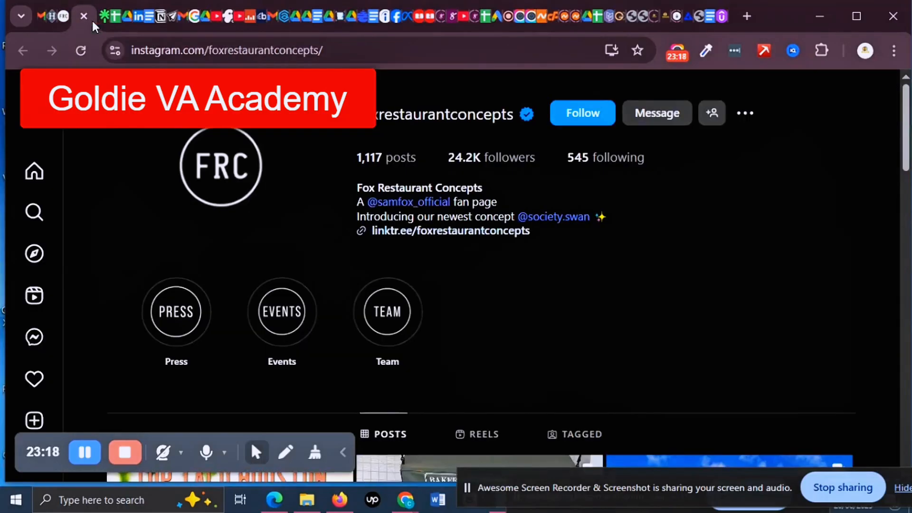
left_click(116, 18)
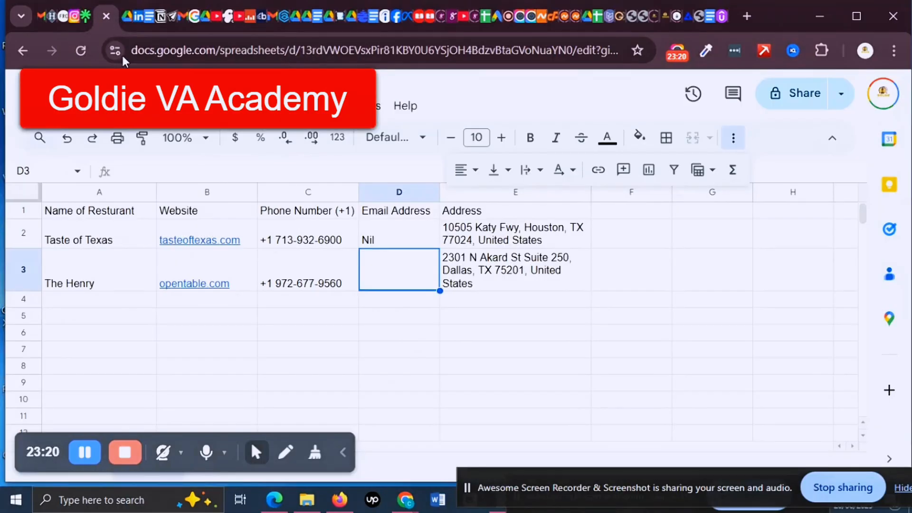
double_click(391, 272)
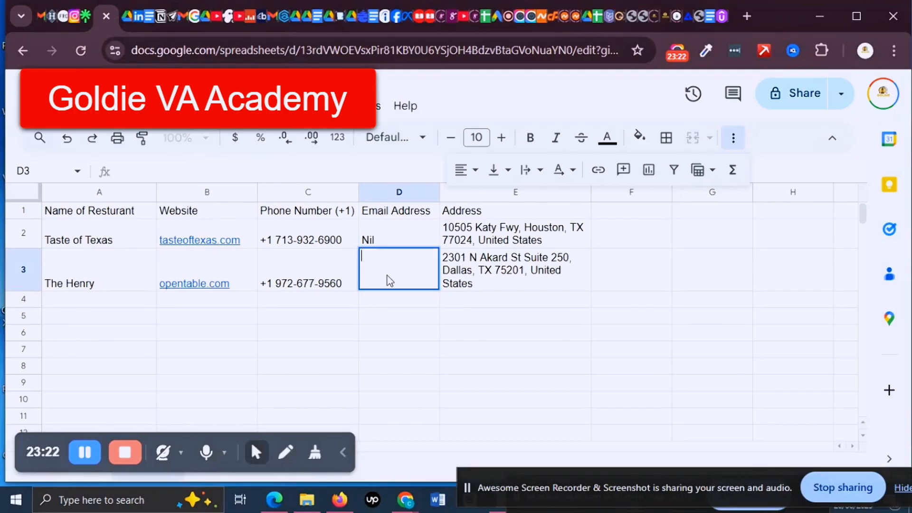
right_click(396, 263)
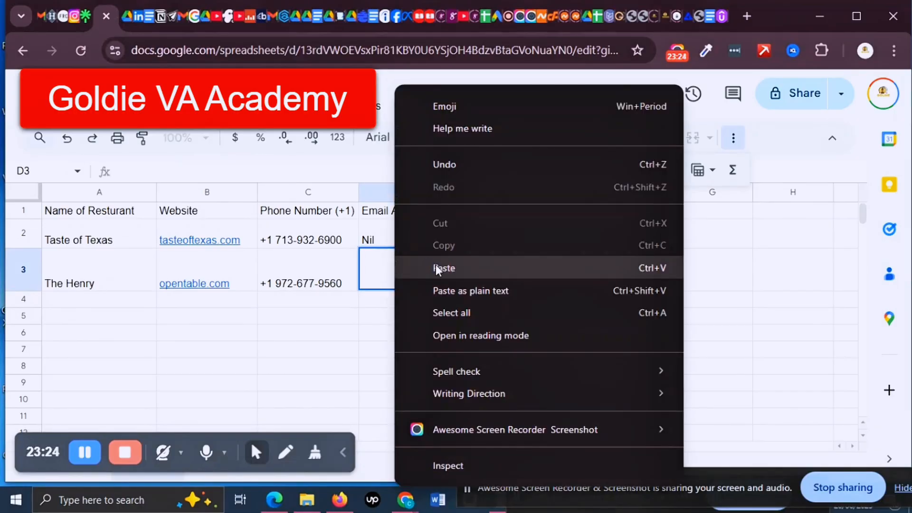
left_click(437, 266)
left_click(468, 316)
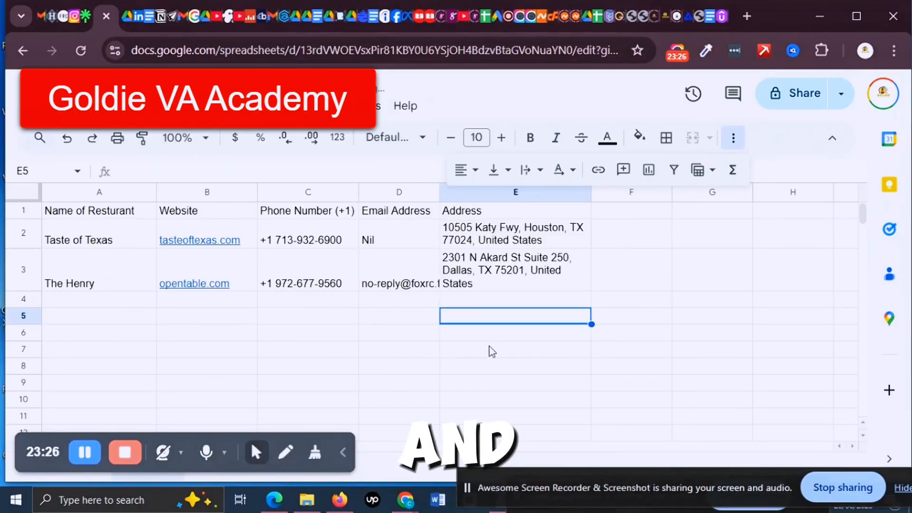
- Review The Henry's entry in row 3, checking the full email address, restaurant name and location address
double_click(416, 284)
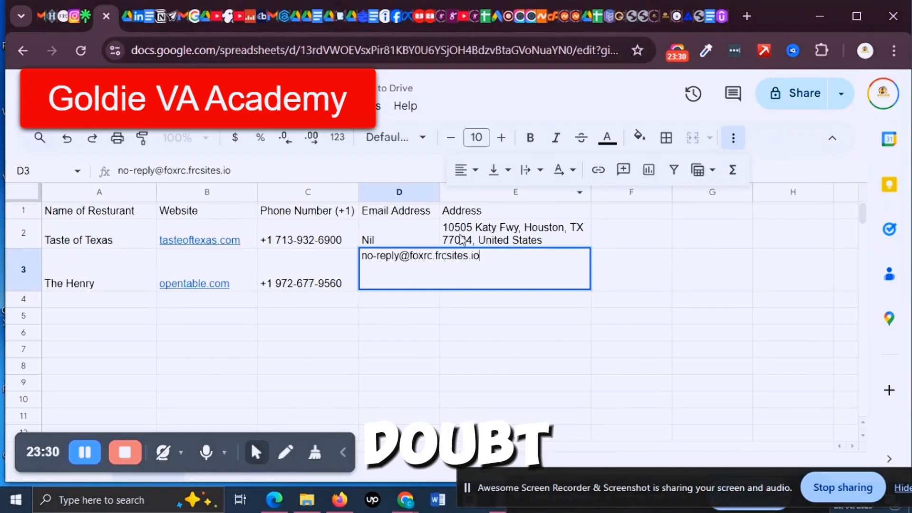
left_click(454, 318)
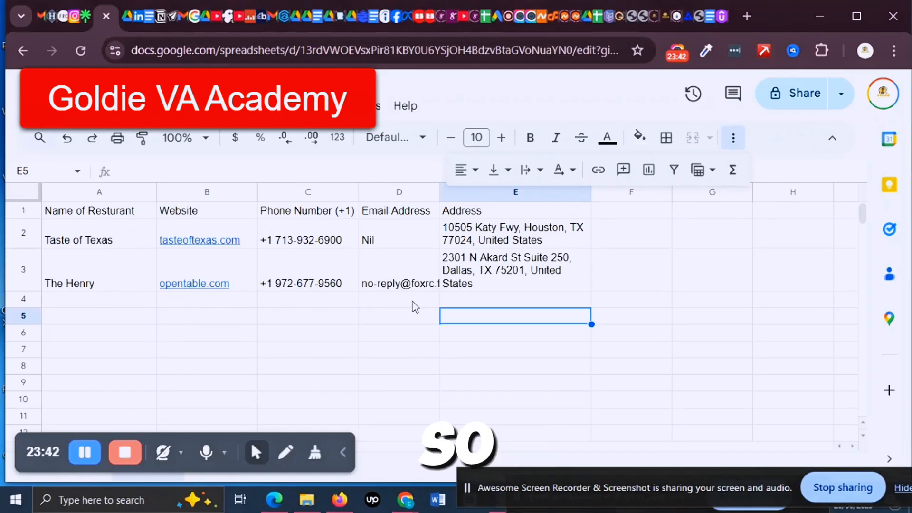
left_click(410, 287)
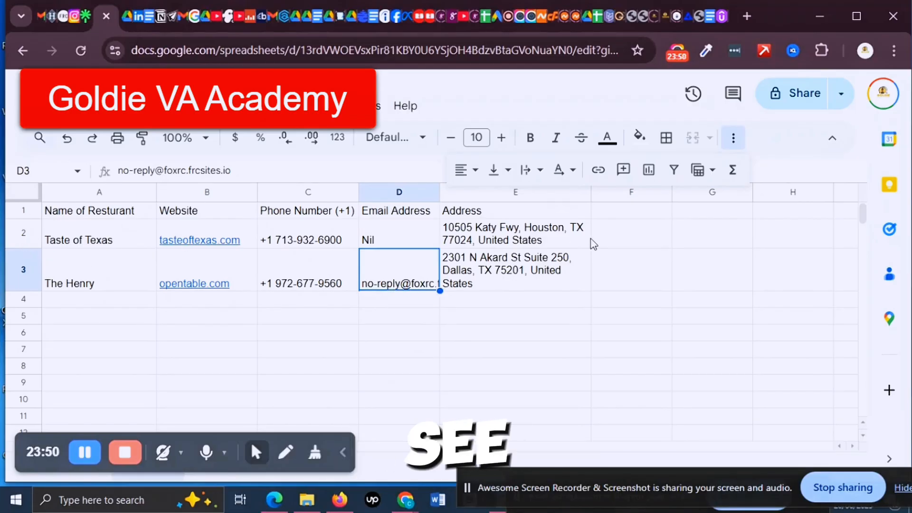
left_click(545, 285)
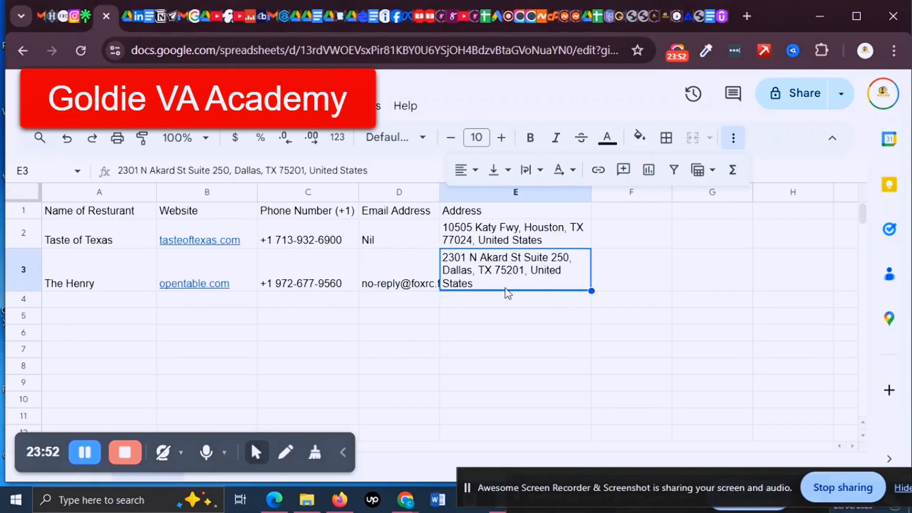
left_click(106, 281)
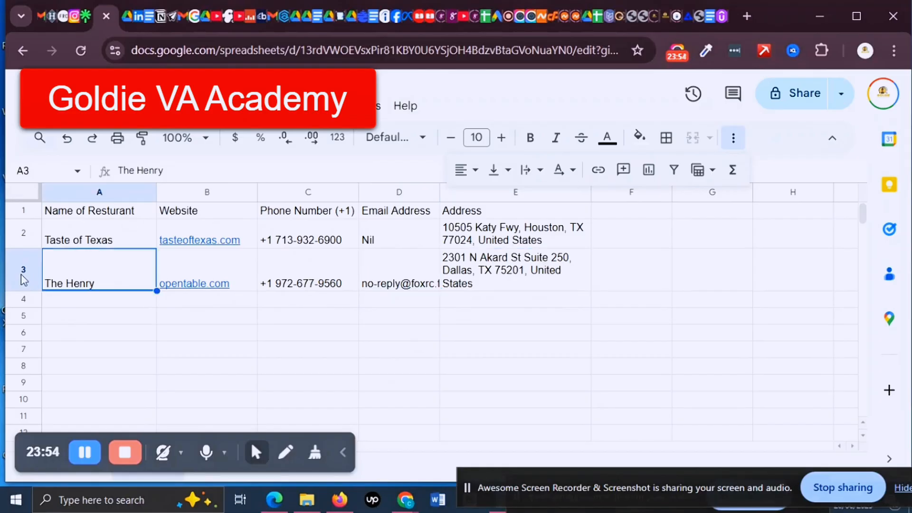
left_click(17, 274)
left_click(437, 340)
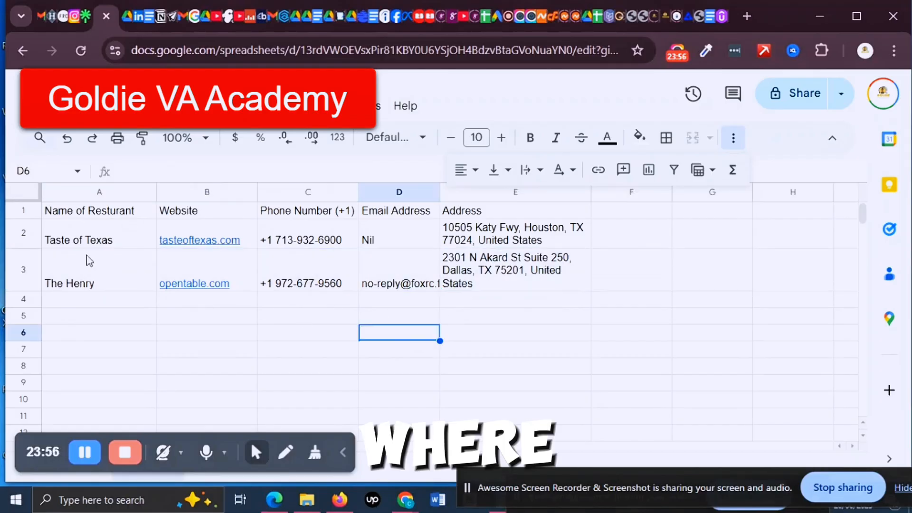
left_click(31, 261)
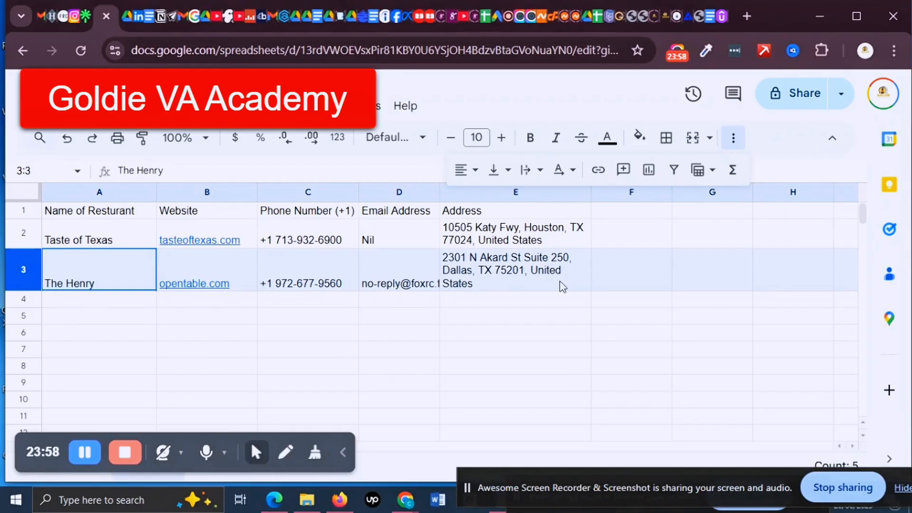
left_click(574, 314)
left_click(540, 284)
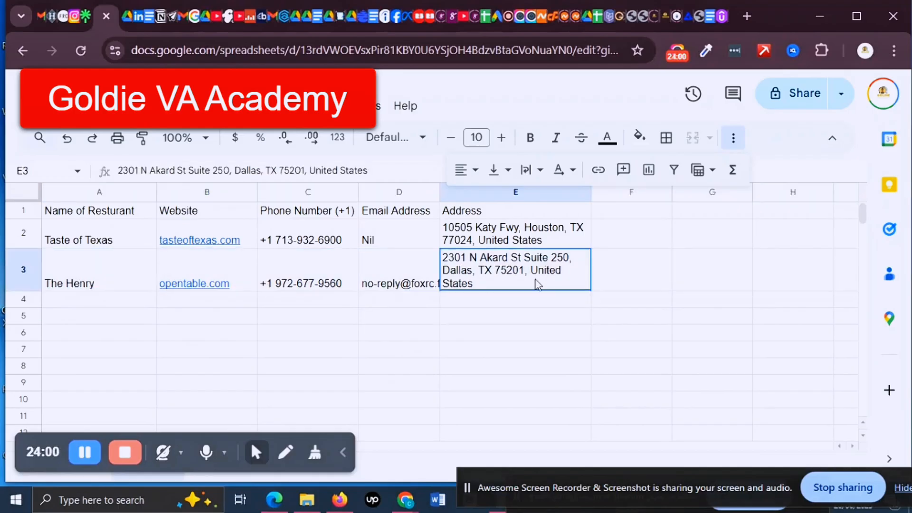
- Fill The Henry's entry in A3:E3 down through row 10
left_click_drag(538, 284, 102, 285)
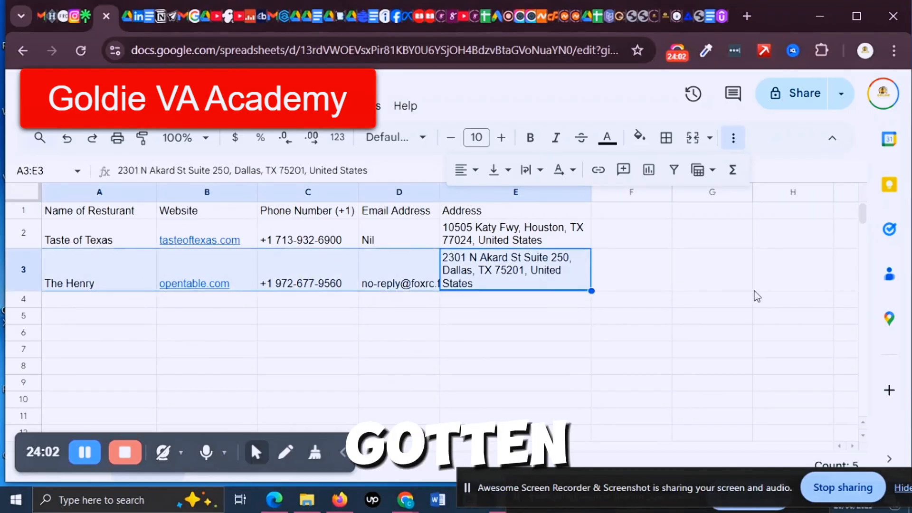
left_click_drag(592, 290, 592, 405)
scroll(634, 331, "down", 3)
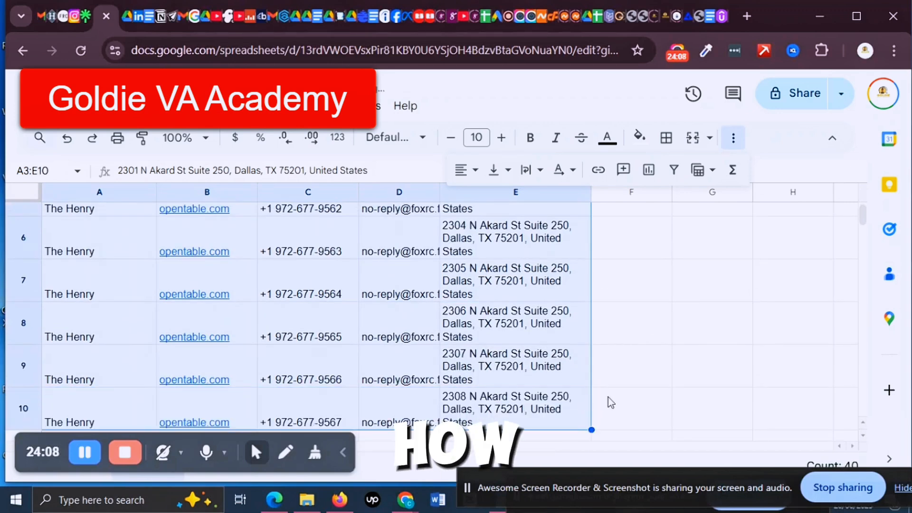
scroll(617, 380, "up", 4)
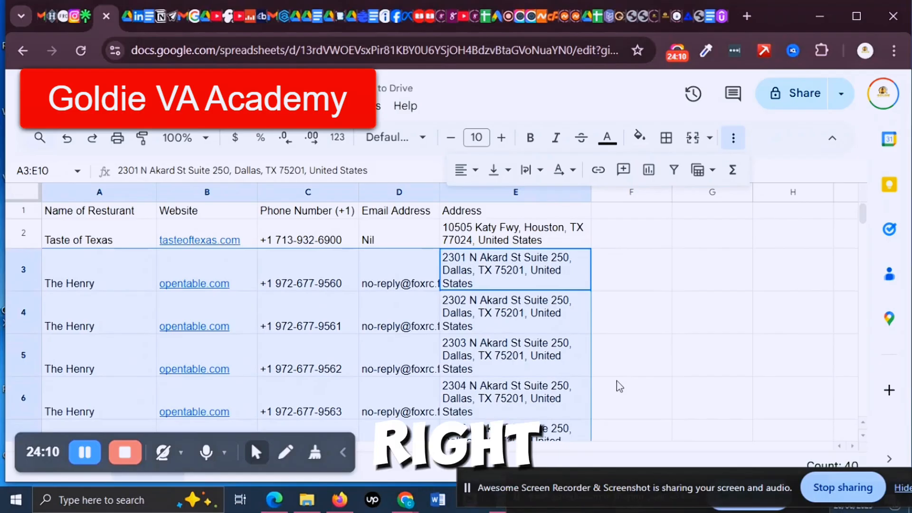
left_click(648, 267)
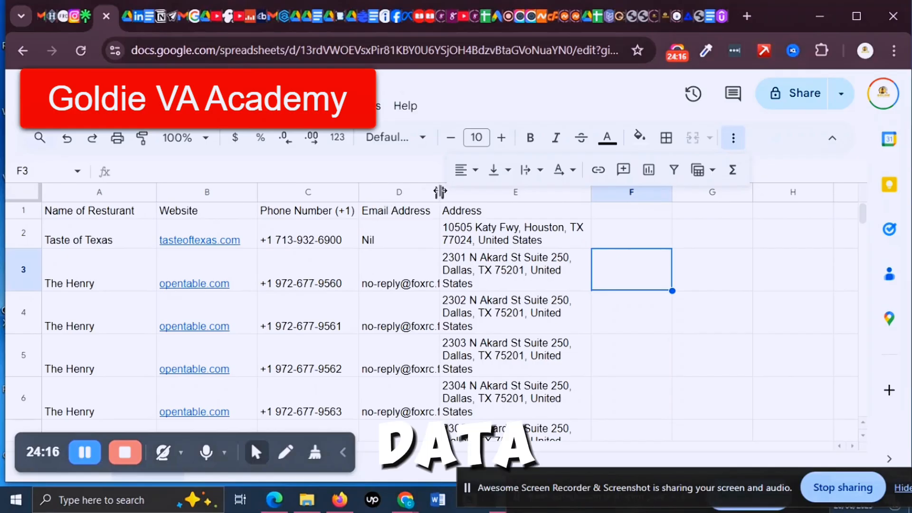
- Widen the Email Address column slightly and wrap the text in D3
left_click_drag(441, 192, 458, 193)
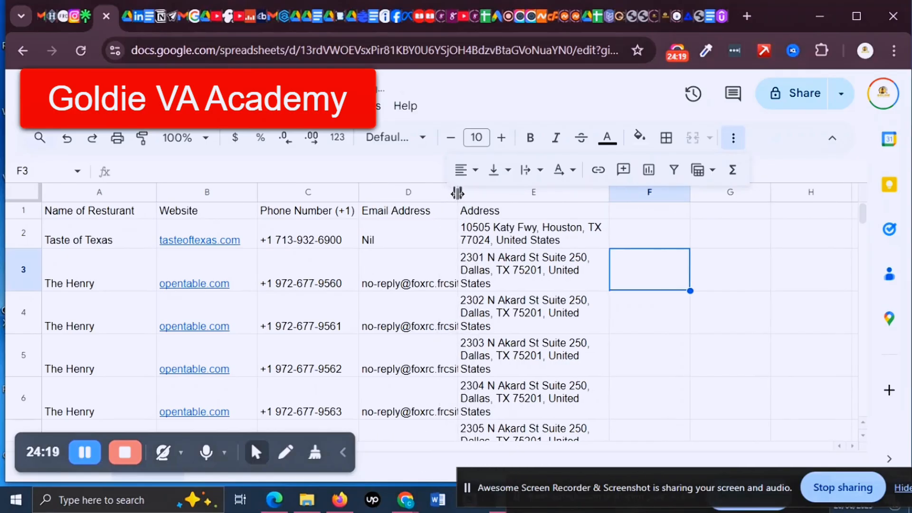
left_click(414, 278)
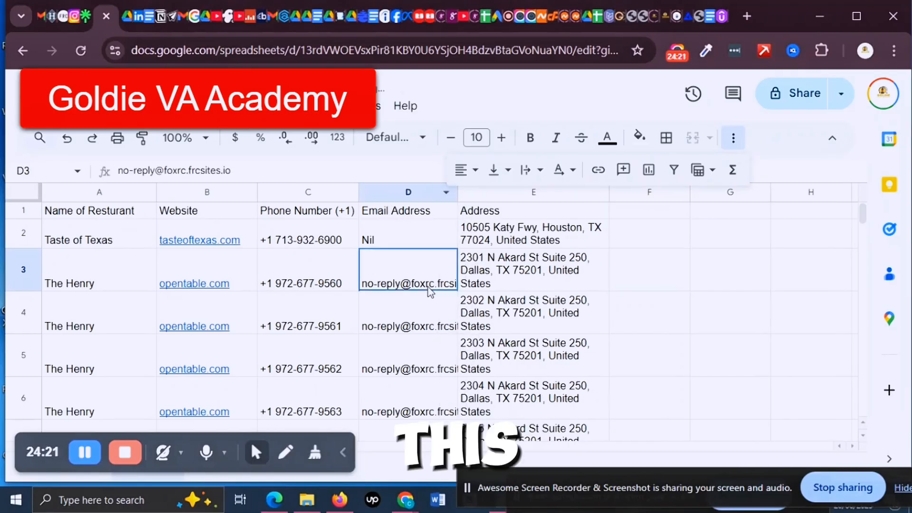
left_click(533, 170)
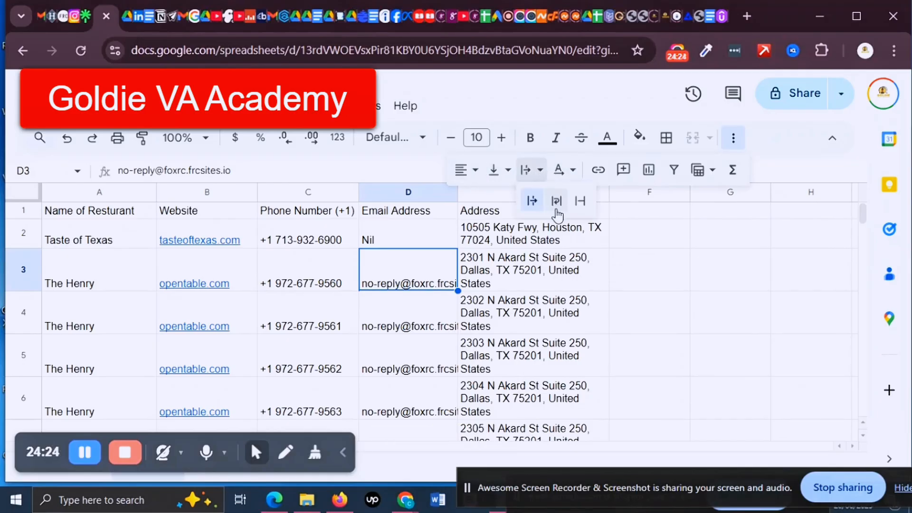
left_click(557, 202)
- Apply text wrapping to the email address cells D4, D5 and D6, one cell at a time
left_click(441, 331)
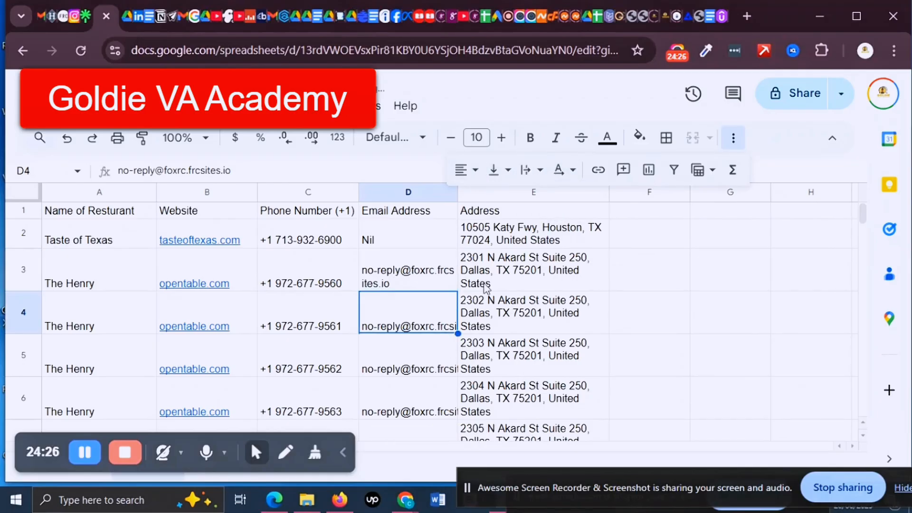
left_click(531, 170)
left_click(556, 201)
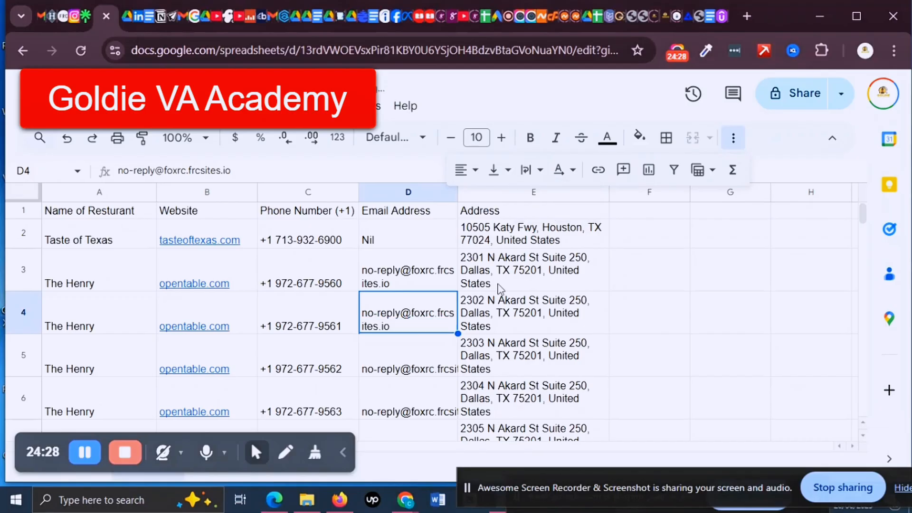
left_click(430, 377)
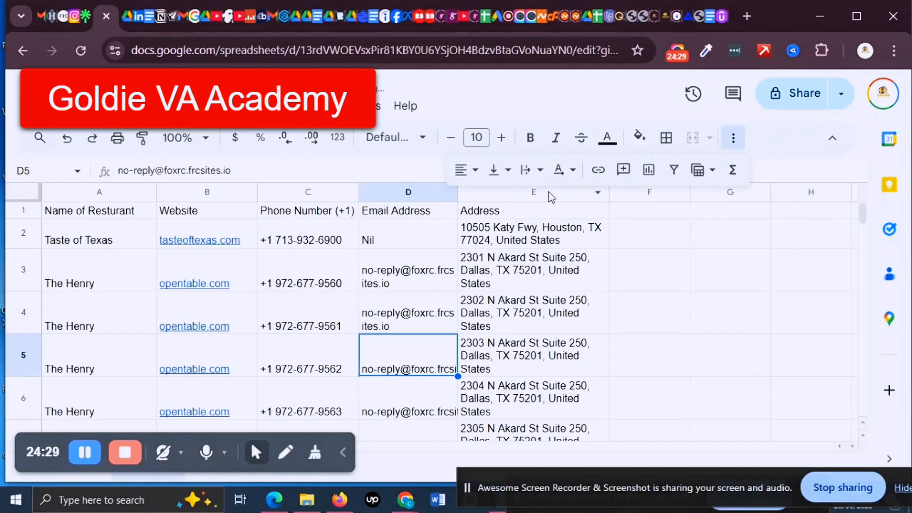
left_click(532, 170)
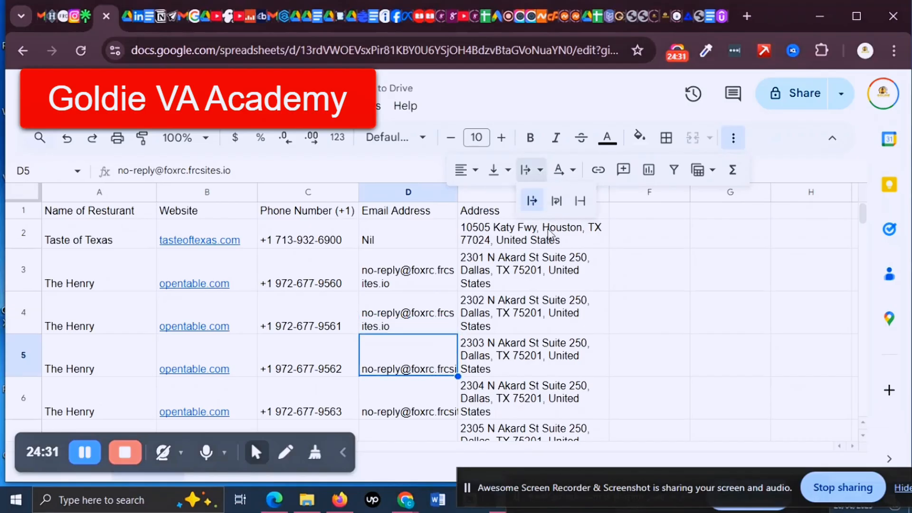
left_click(557, 202)
left_click(446, 394)
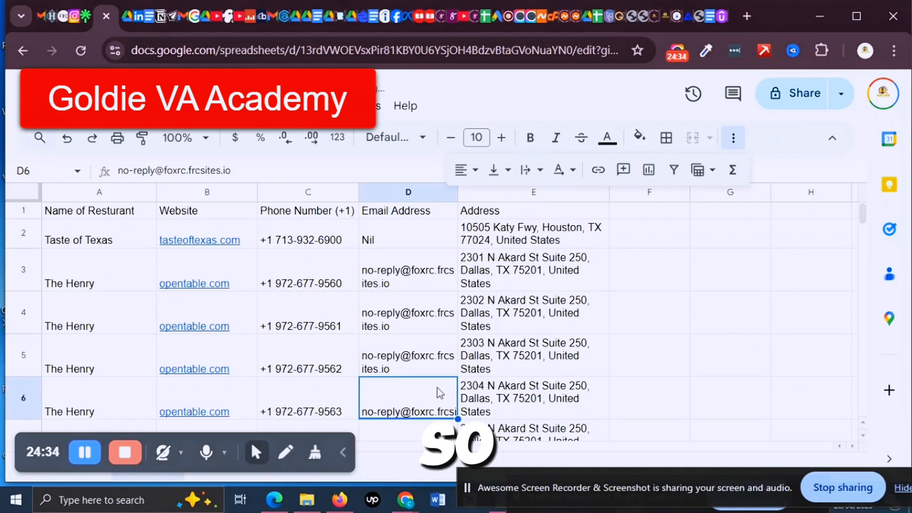
left_click(542, 171)
left_click(556, 201)
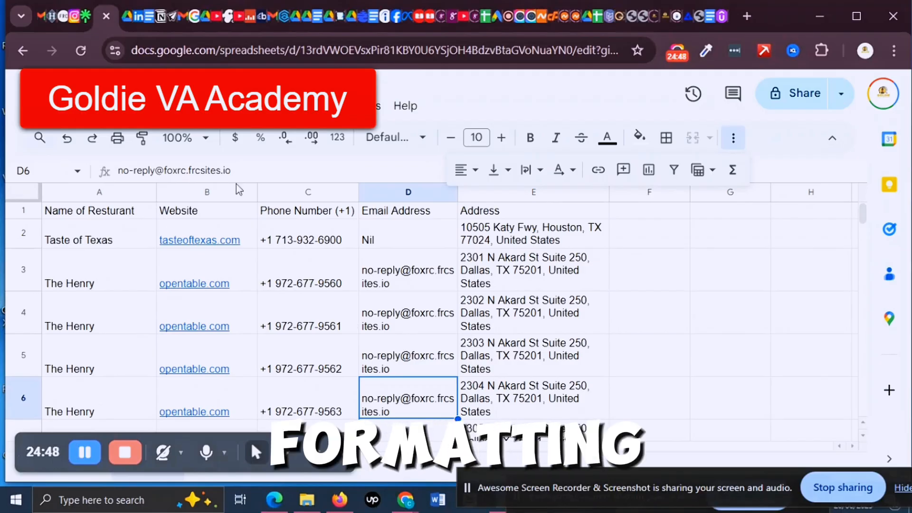
- Make the header row 1 bold and set its font size to 12
left_click(25, 211)
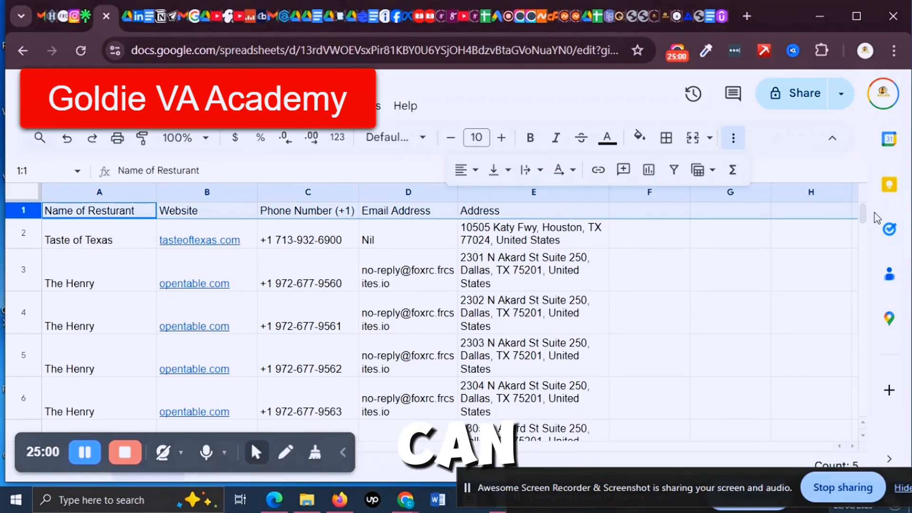
left_click(529, 142)
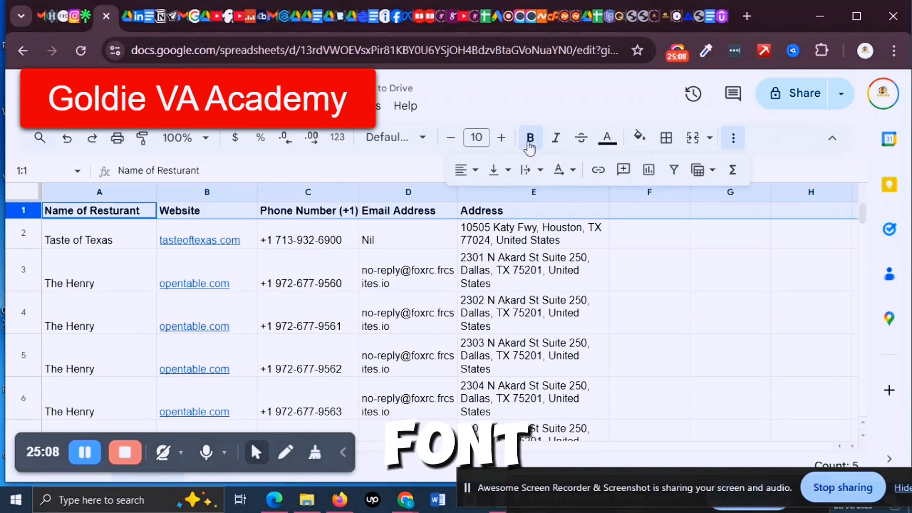
left_click(501, 139)
left_click(500, 140)
left_click(500, 140)
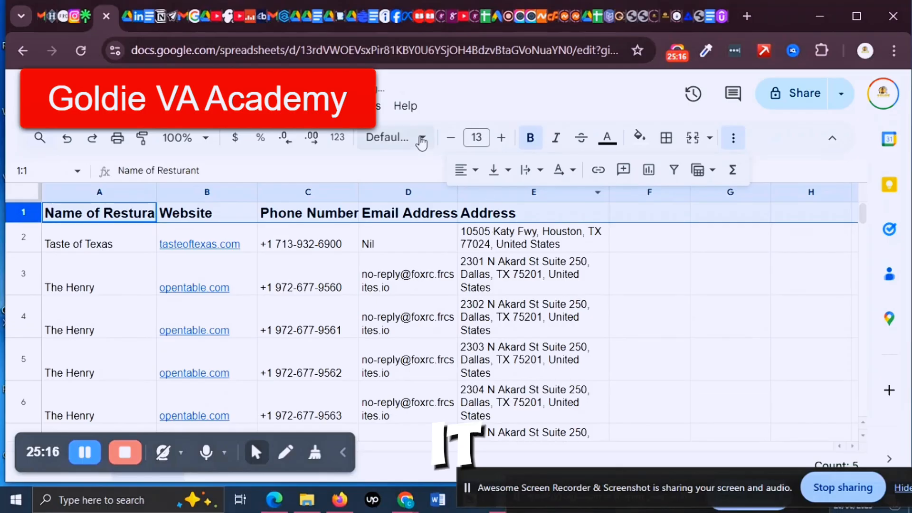
left_click(451, 141)
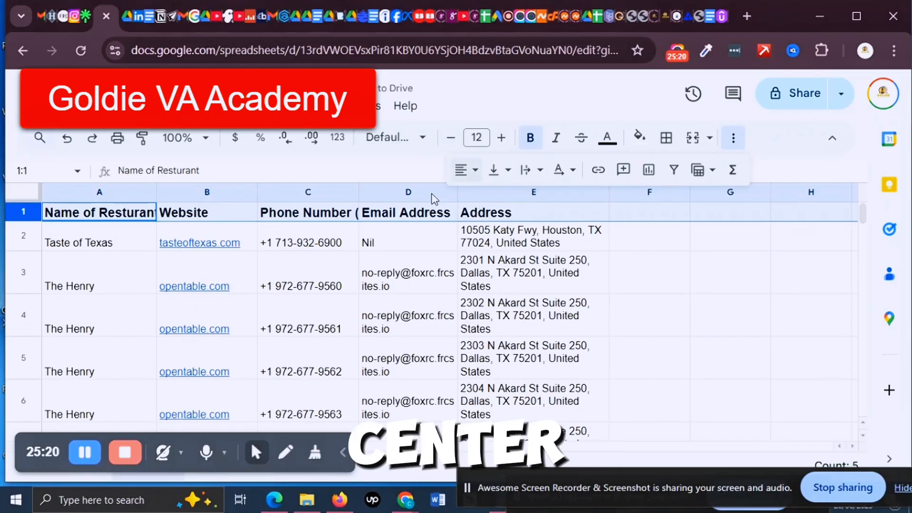
- Align the header row's text horizontally to the center
left_click(476, 171)
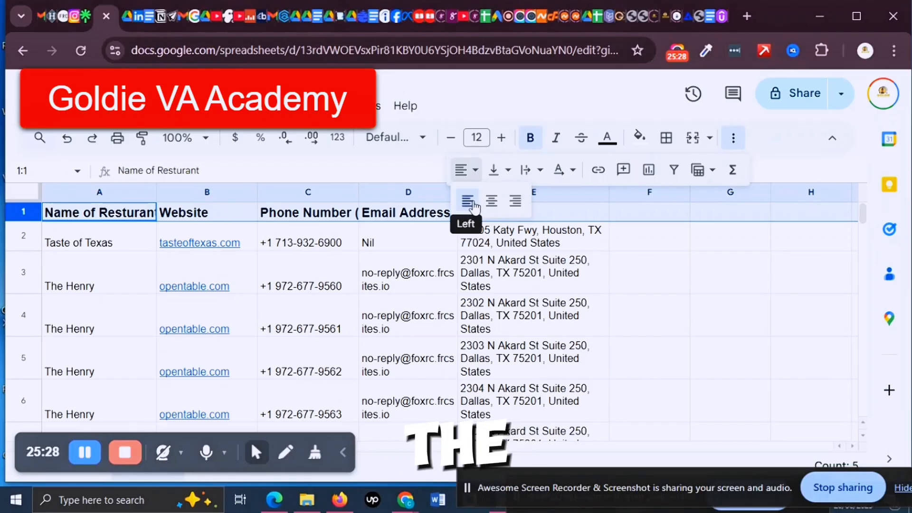
left_click(477, 172)
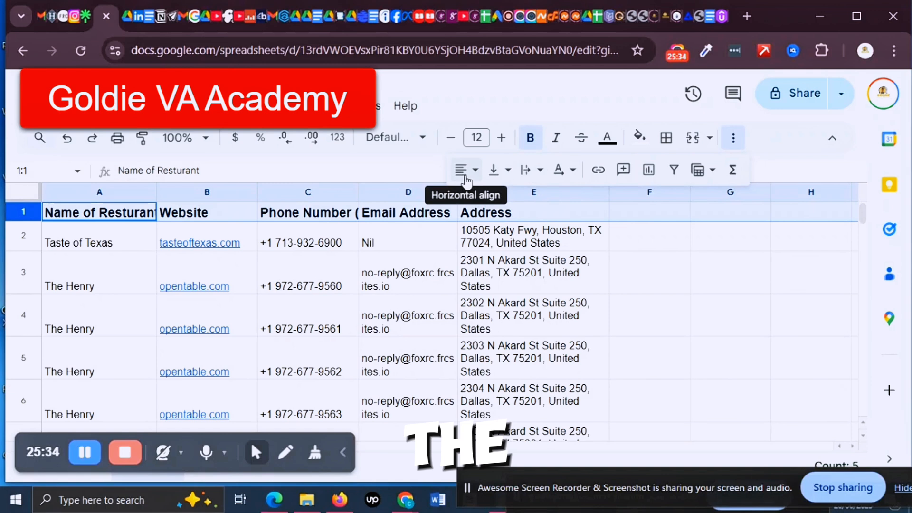
left_click(477, 173)
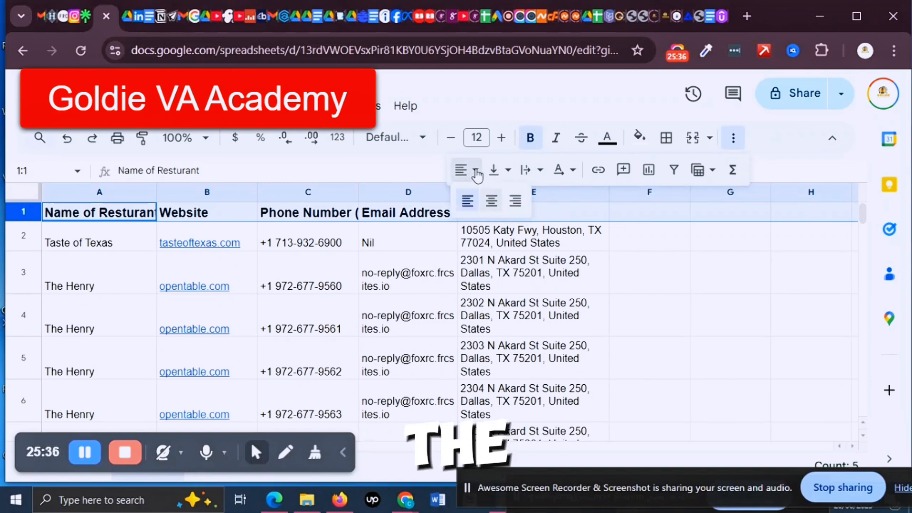
left_click(492, 204)
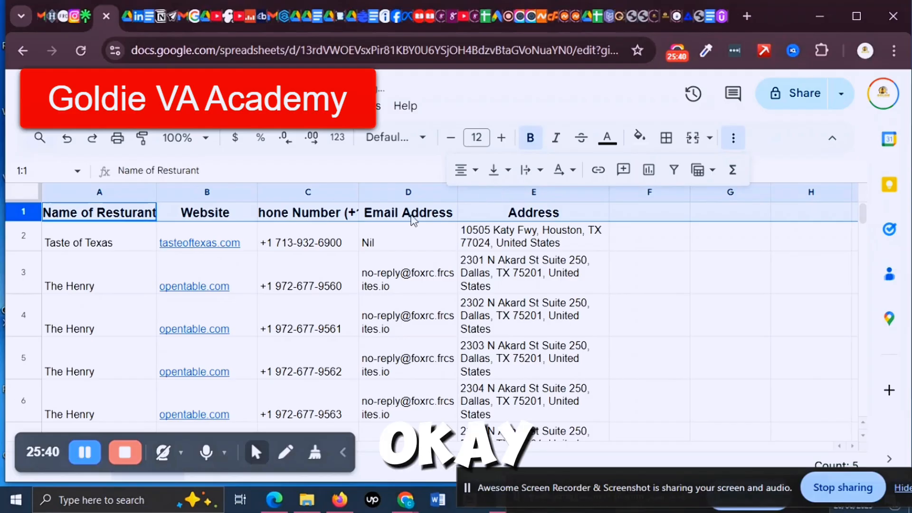
- Widen the Phone Number, Name of Resturant and Email Address columns to give their headings more room
left_click_drag(359, 195, 386, 195)
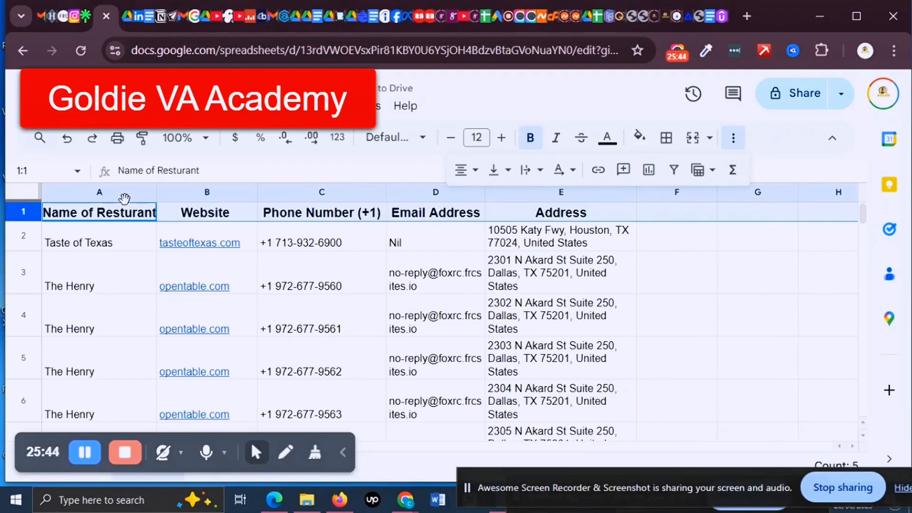
left_click_drag(159, 192, 178, 193)
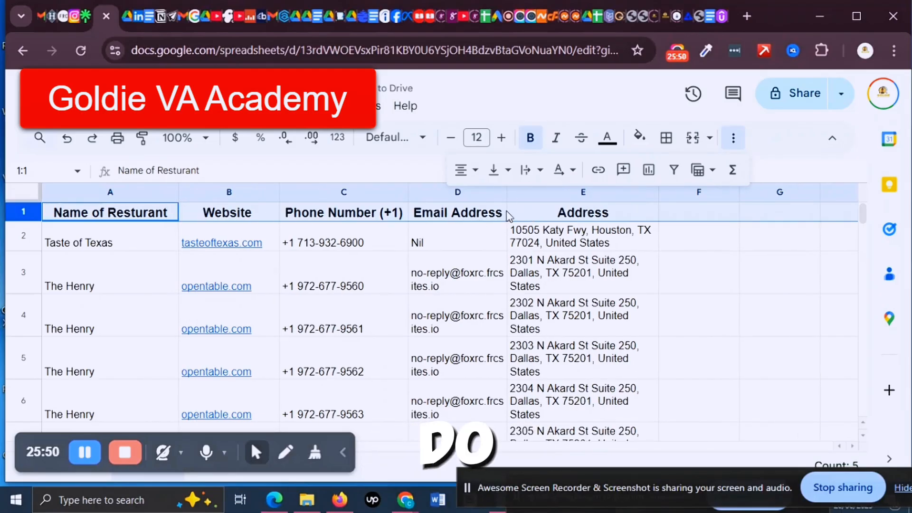
left_click_drag(508, 192, 514, 193)
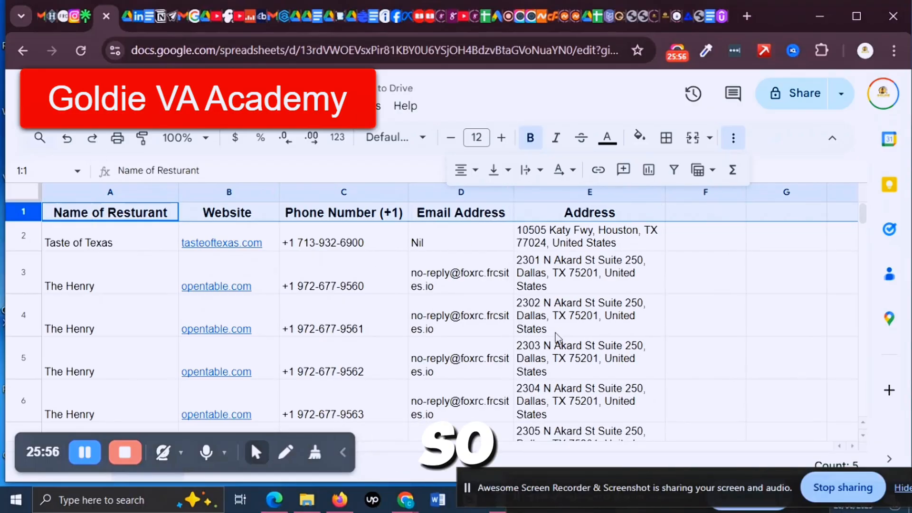
left_click(24, 197)
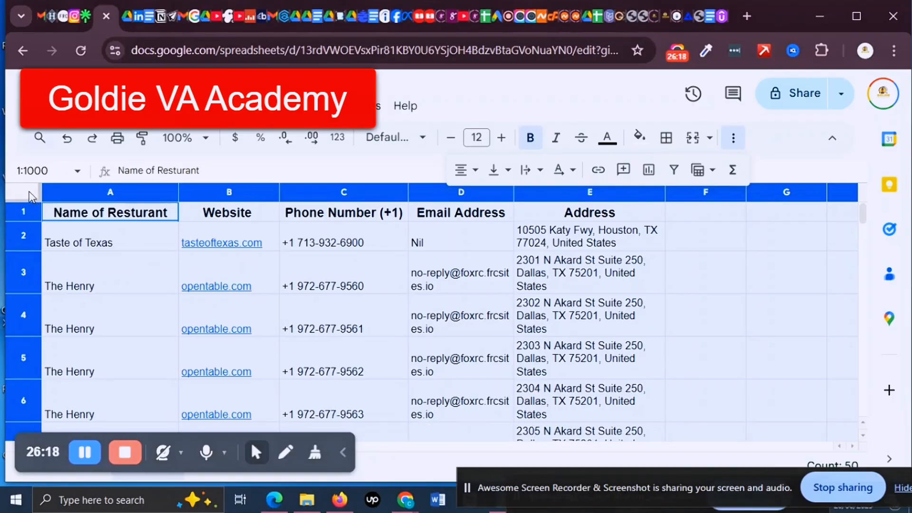
left_click(83, 234)
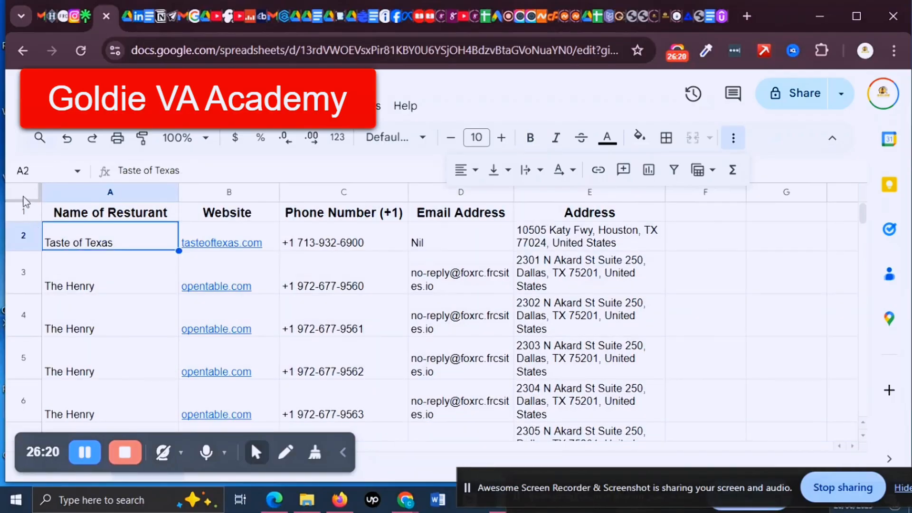
left_click(31, 195)
left_click(61, 230)
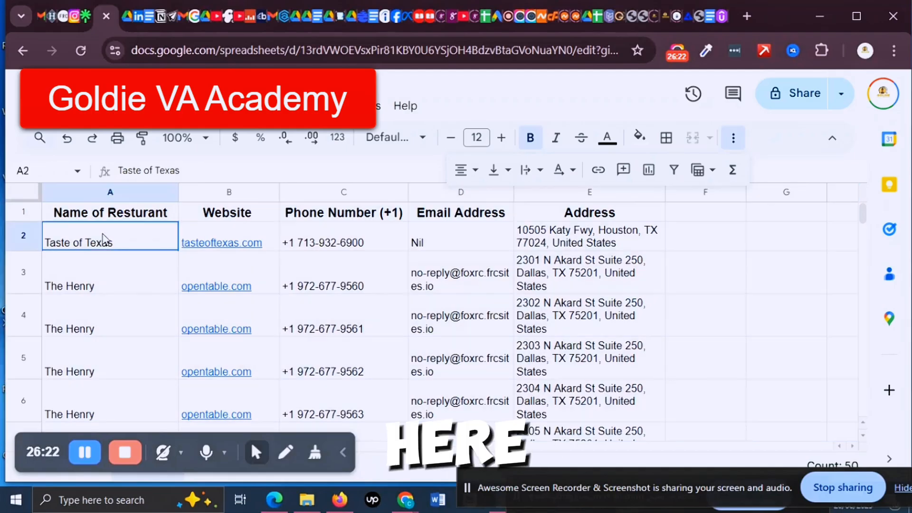
left_click_drag(29, 199, 679, 366)
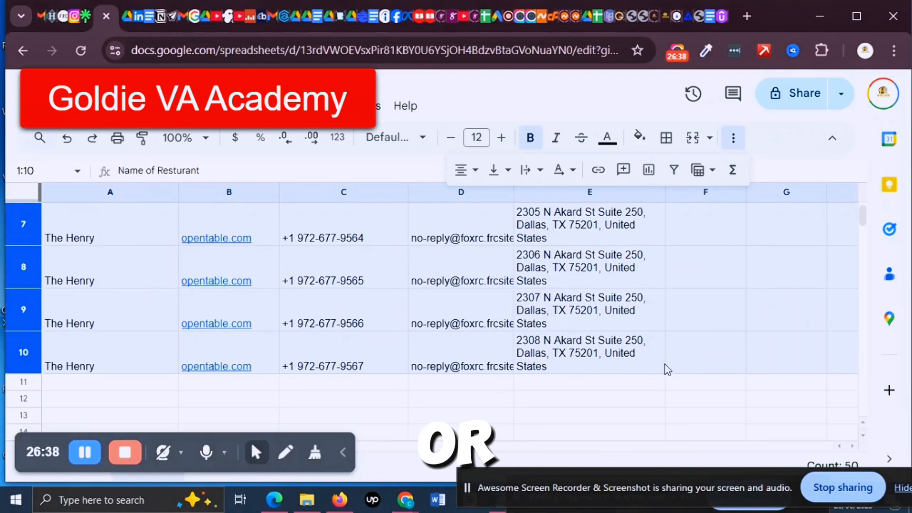
left_click(662, 393)
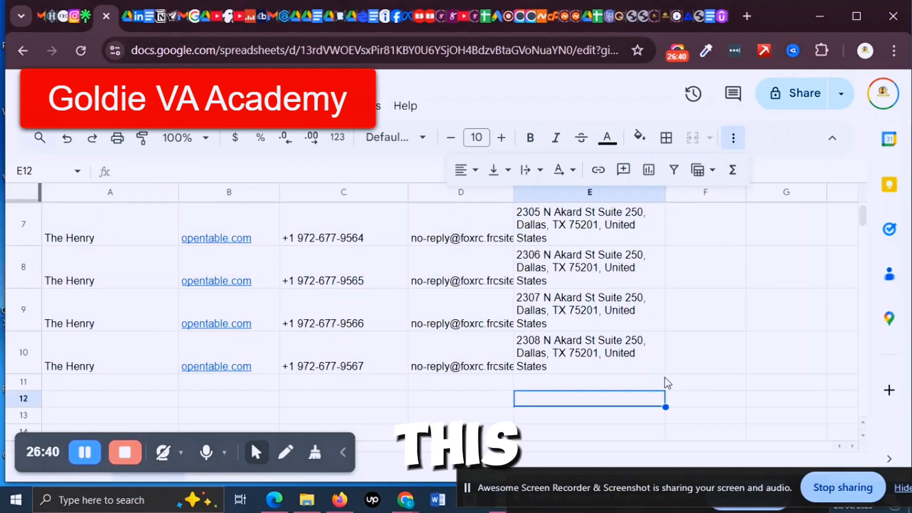
- Apply alternating colors with a header to the whole restaurant table, range A1:E10
left_click(659, 368)
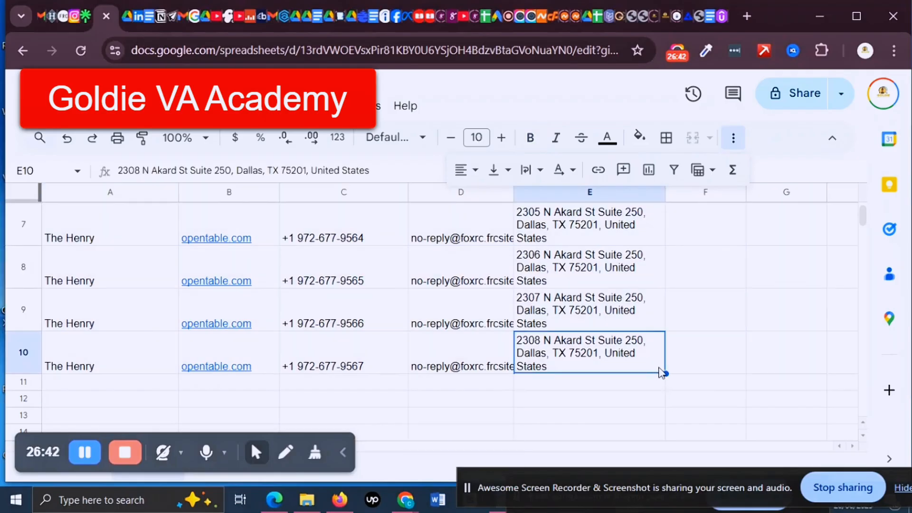
left_click_drag(655, 365, 636, 360)
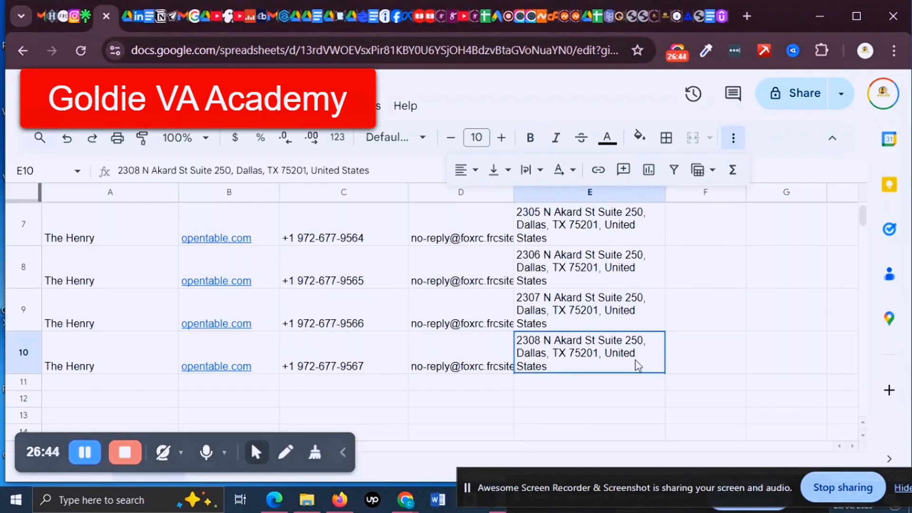
left_click(651, 387)
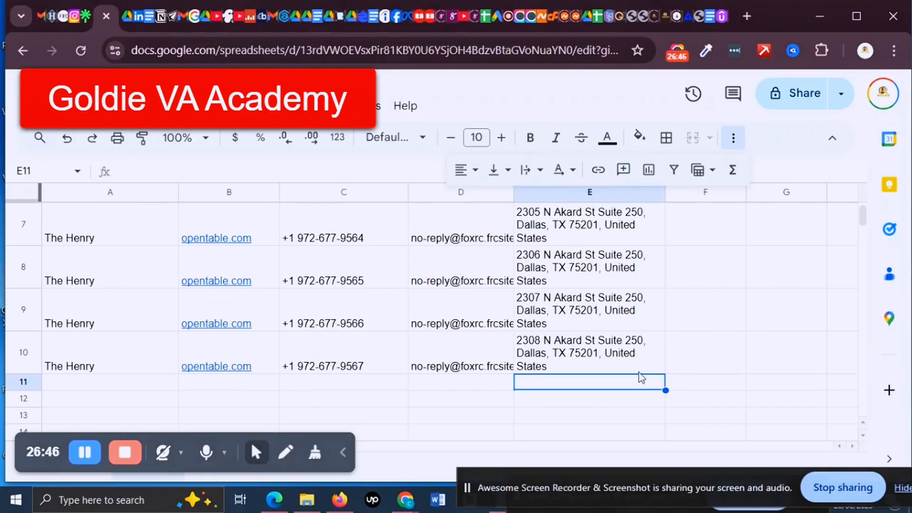
left_click(654, 369)
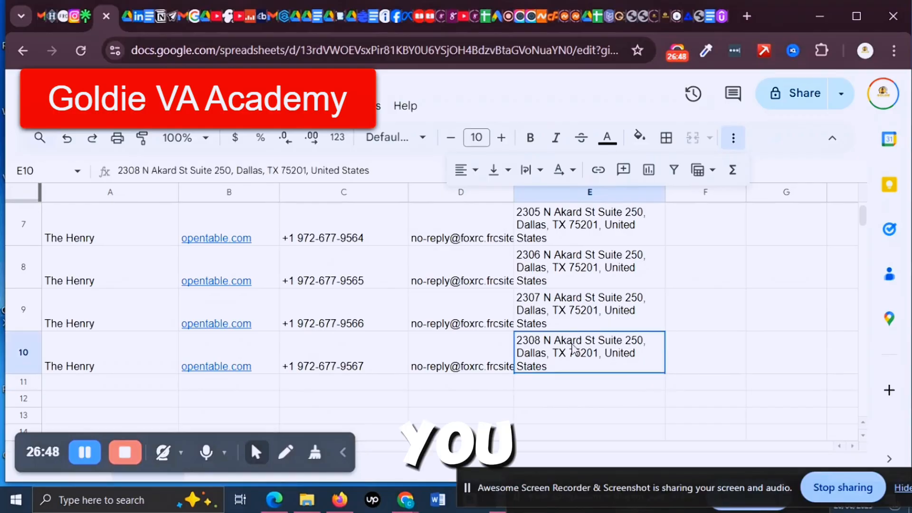
left_click_drag(574, 349, 43, 218)
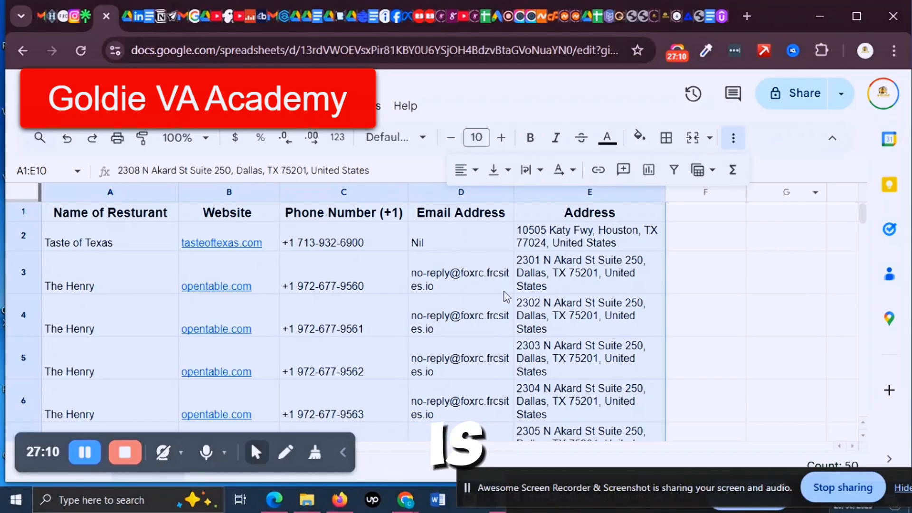
scroll(507, 297, "down", 5)
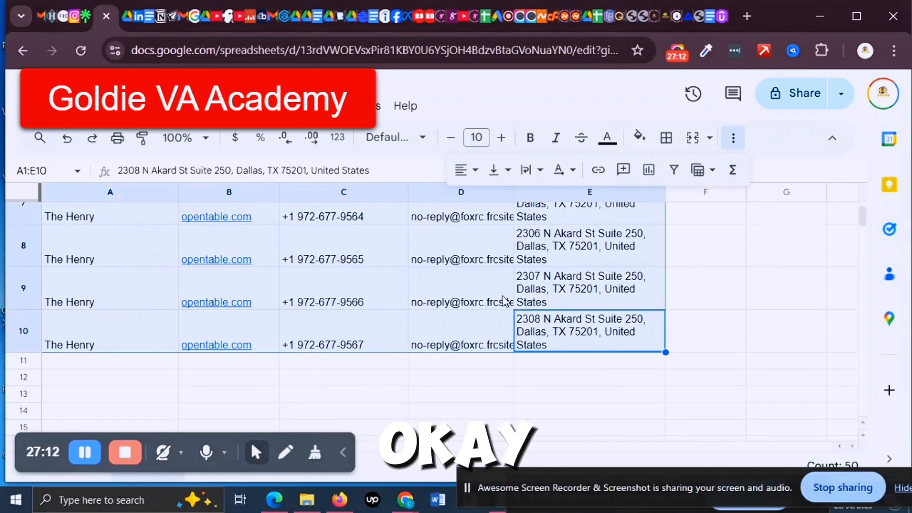
scroll(455, 305, "up", 5)
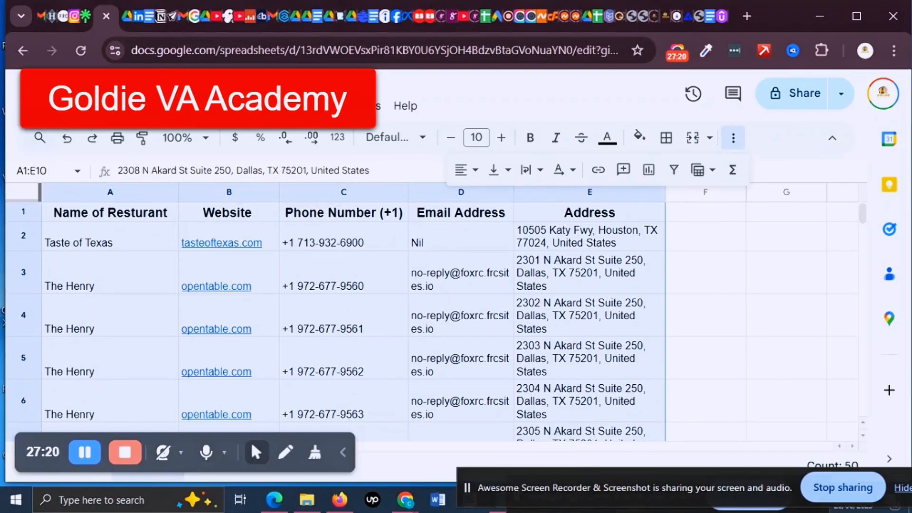
left_click(210, 106)
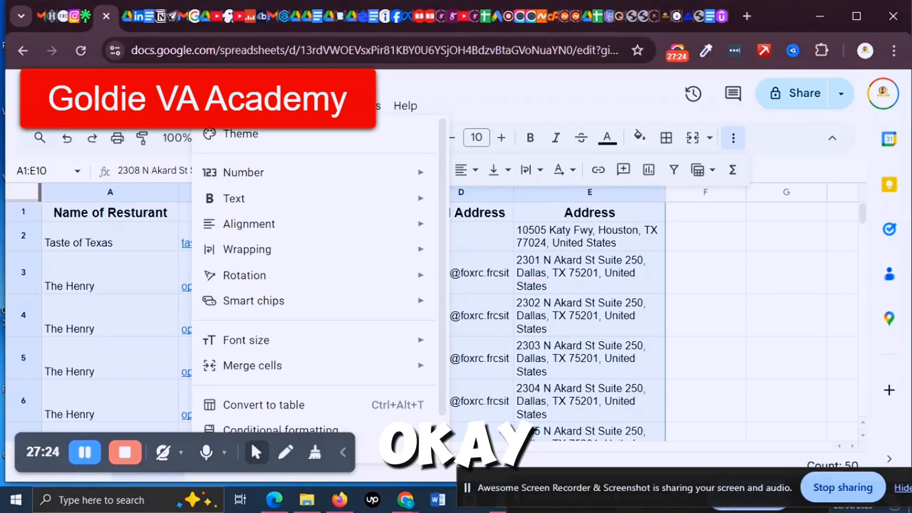
scroll(265, 295, "down", 1)
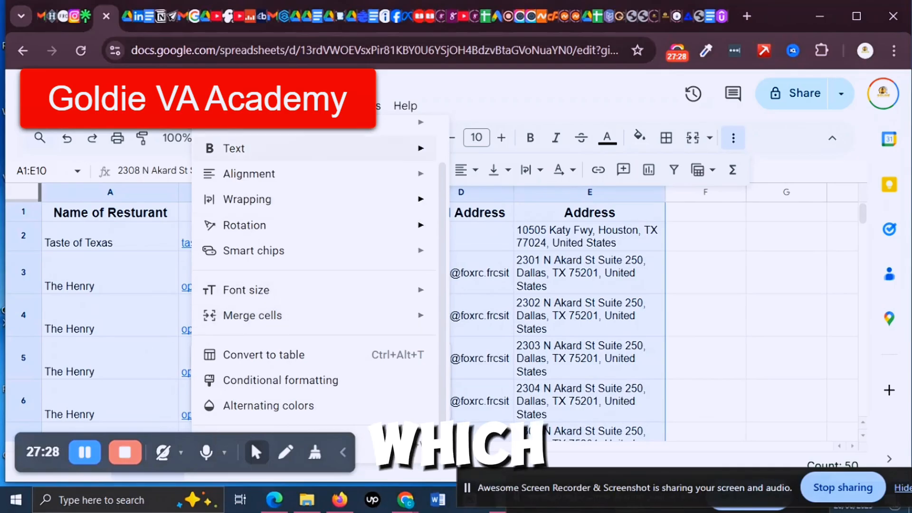
scroll(238, 230, "up", 1)
mouse_move(214, 278)
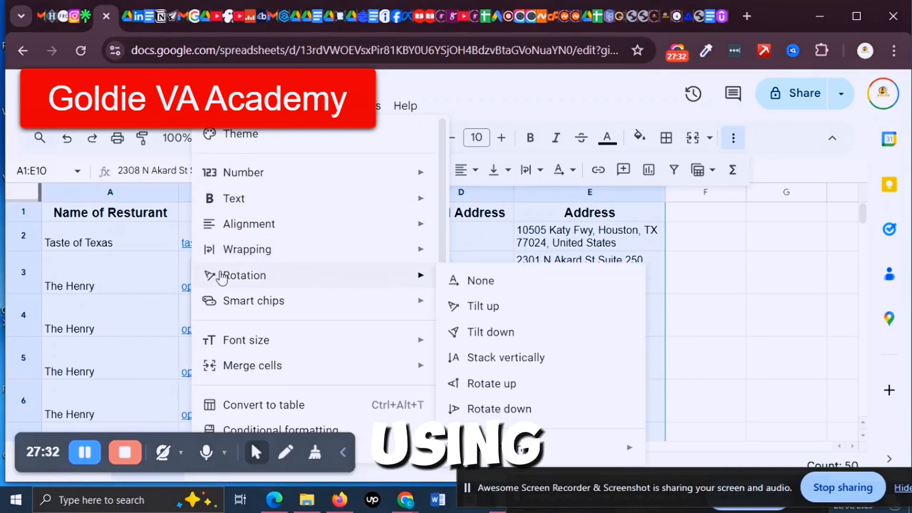
scroll(238, 314, "down", 2)
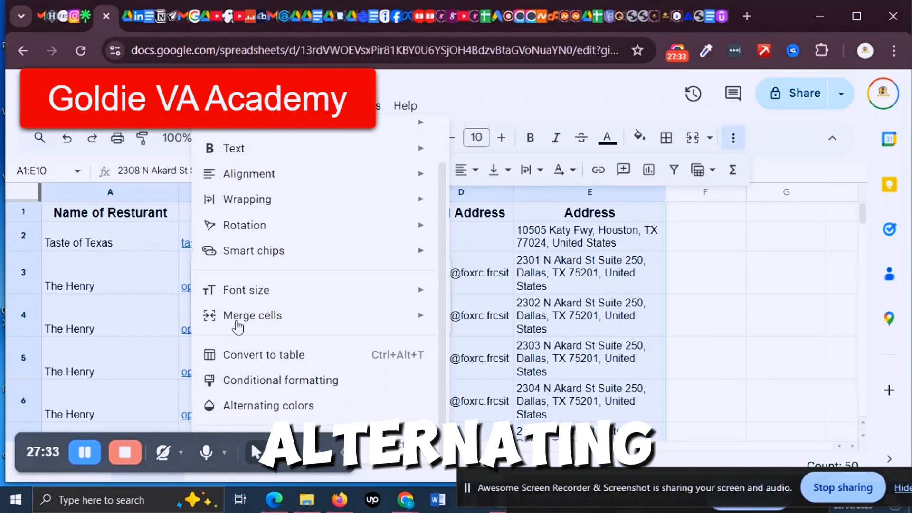
left_click(262, 408)
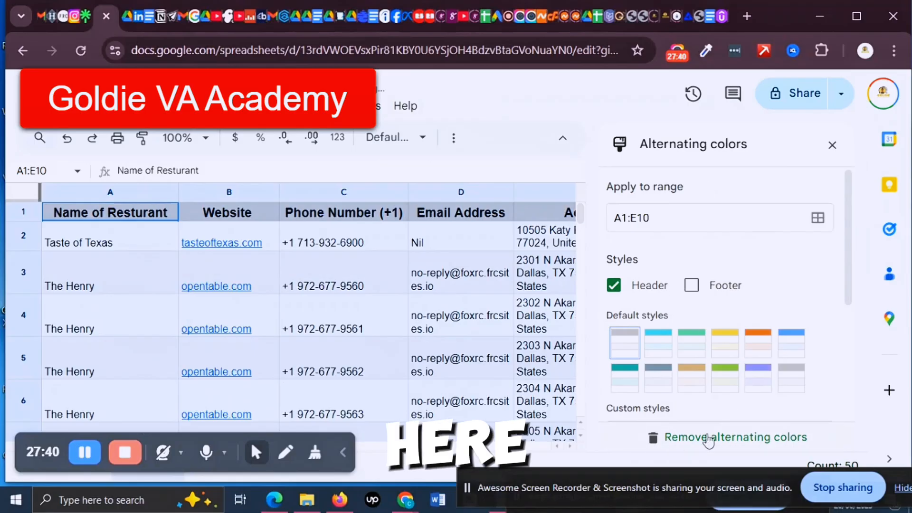
- Choose the yellow default style for the table's alternating colors, keeping the header option on
scroll(726, 319, "down", 2)
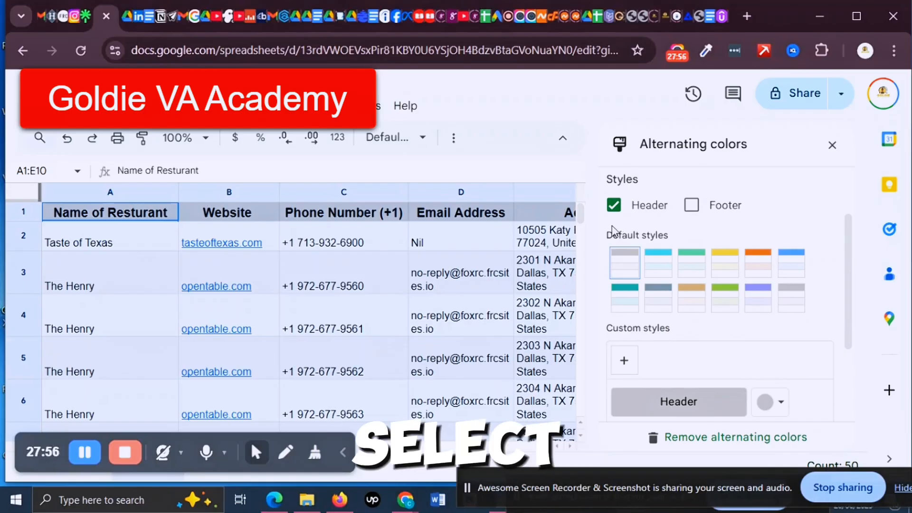
scroll(712, 271, "down", 3)
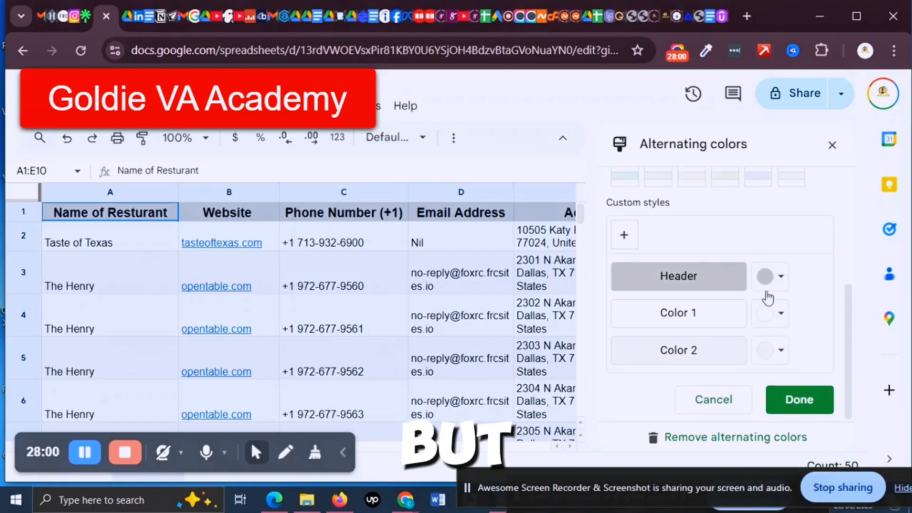
scroll(732, 309, "up", 3)
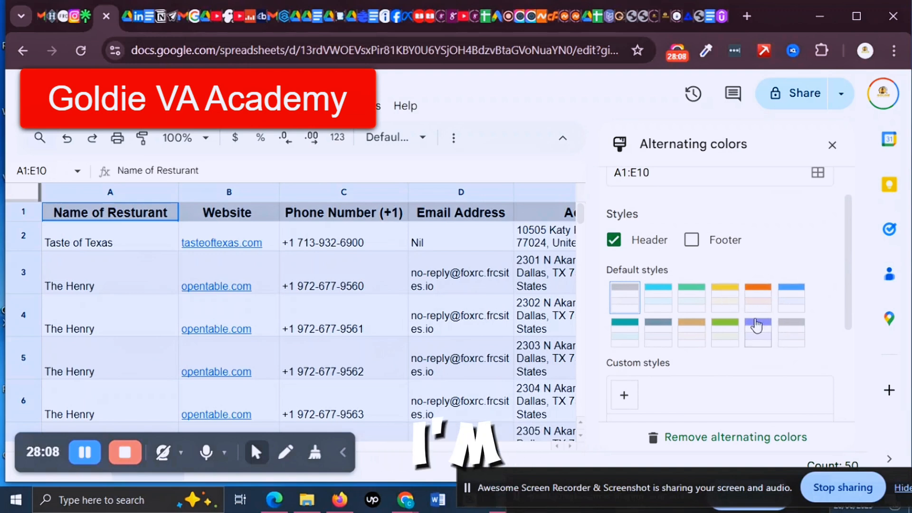
left_click(722, 302)
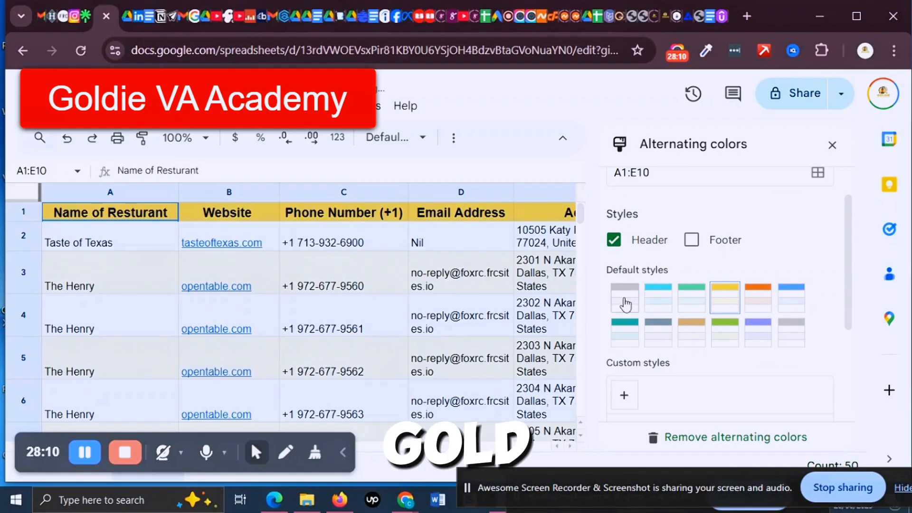
- Try blue and purple as the custom header color, and return to the yellow default style
scroll(760, 342, "down", 2)
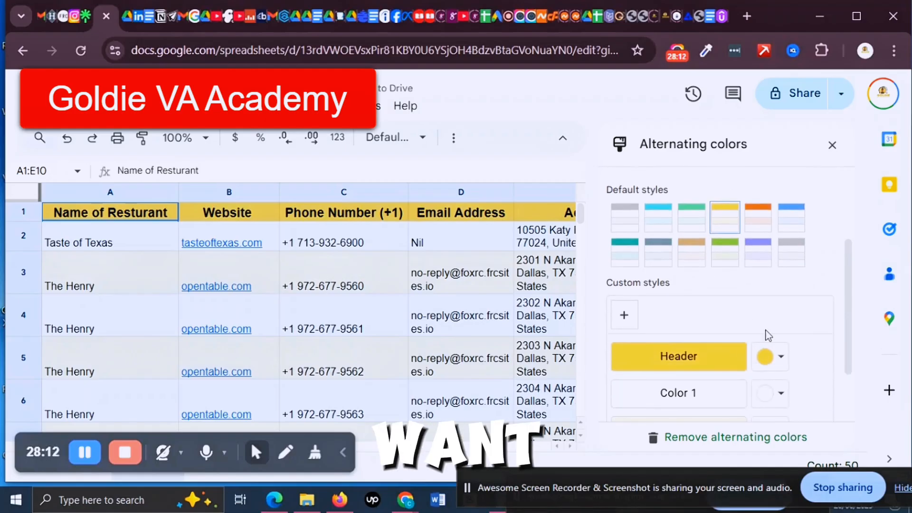
scroll(769, 336, "down", 2)
scroll(734, 257, "up", 2)
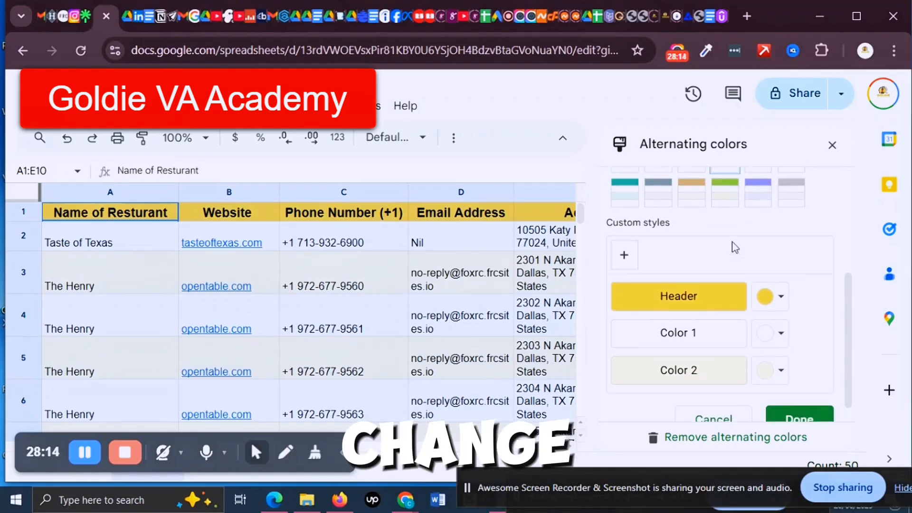
left_click(781, 362)
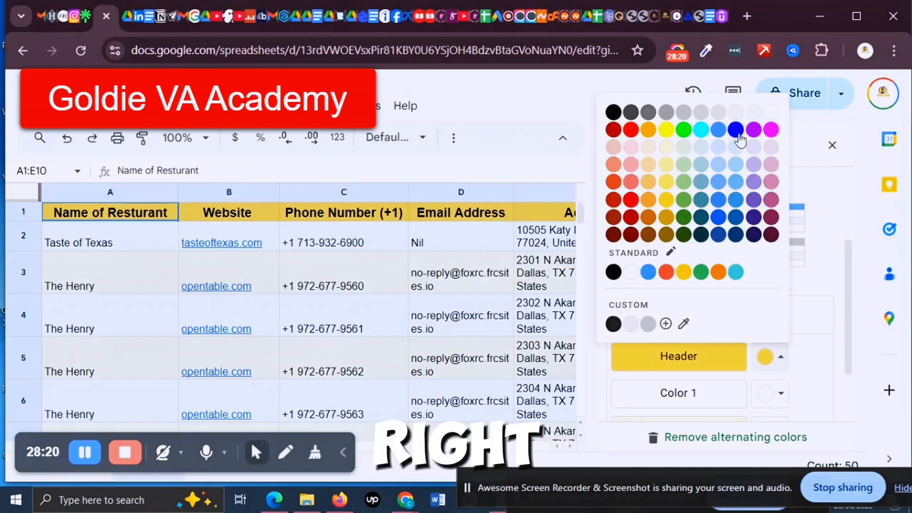
left_click(738, 132)
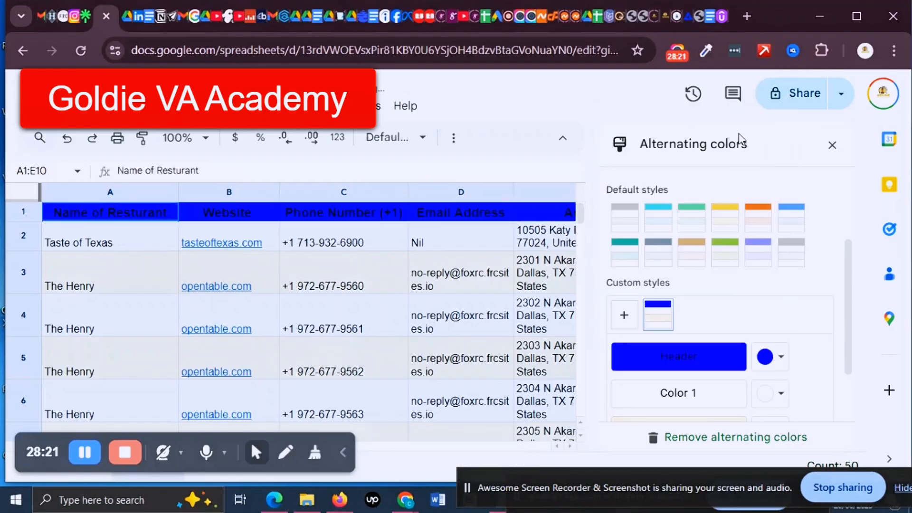
left_click(780, 360)
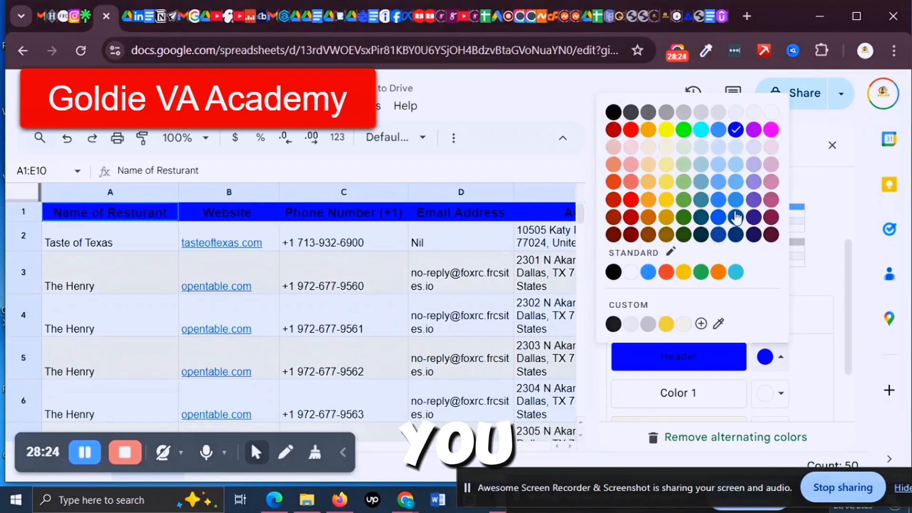
left_click(754, 130)
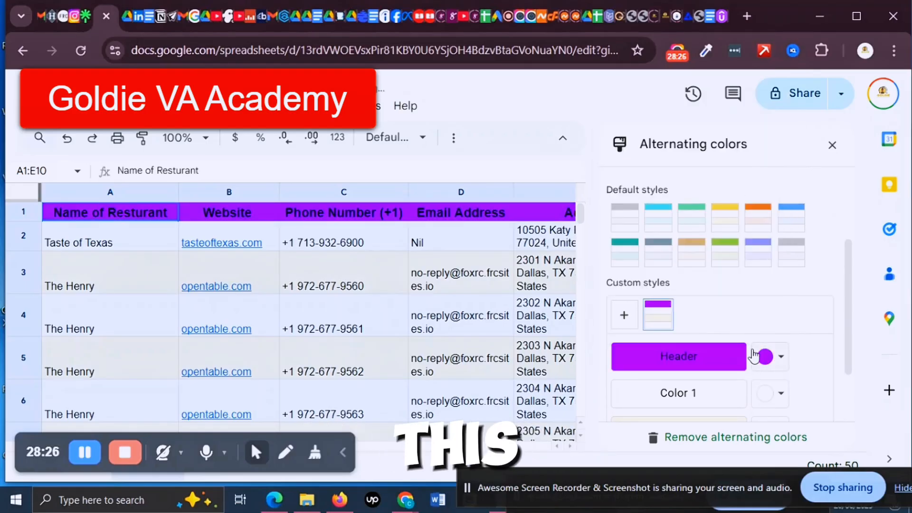
left_click(726, 218)
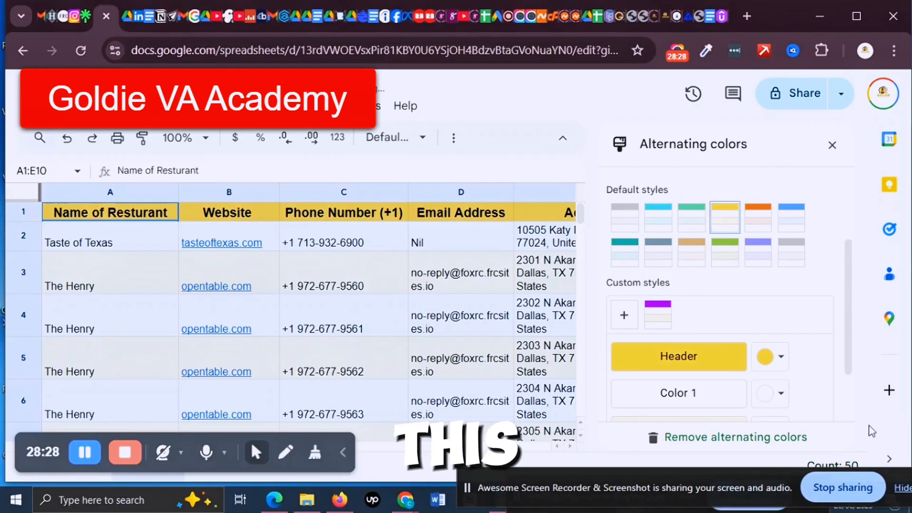
- View the color choices for Color 2 without changing it and finish the alternating colors setup
scroll(784, 397, "down", 2)
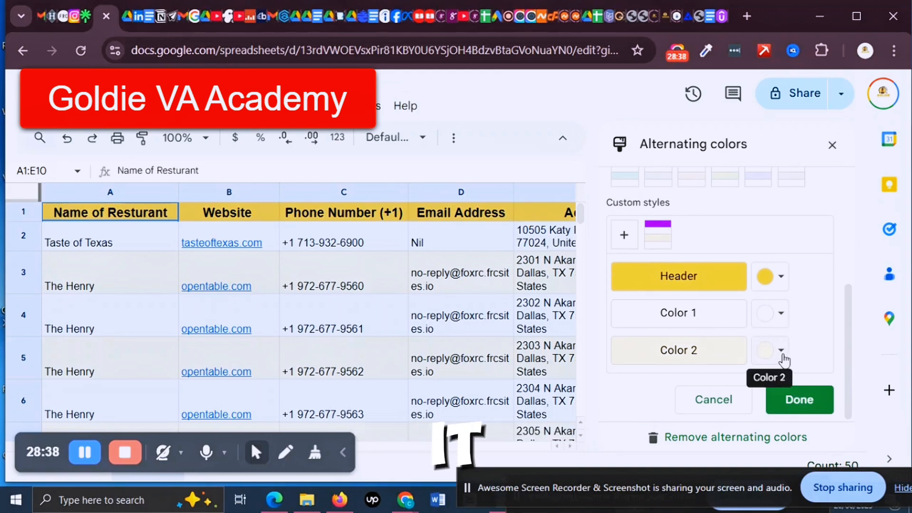
left_click(781, 351)
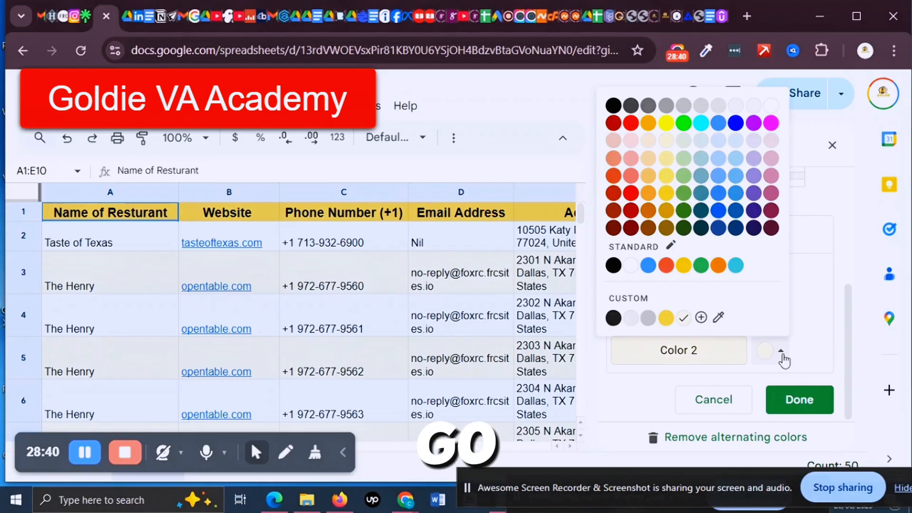
left_click(782, 354)
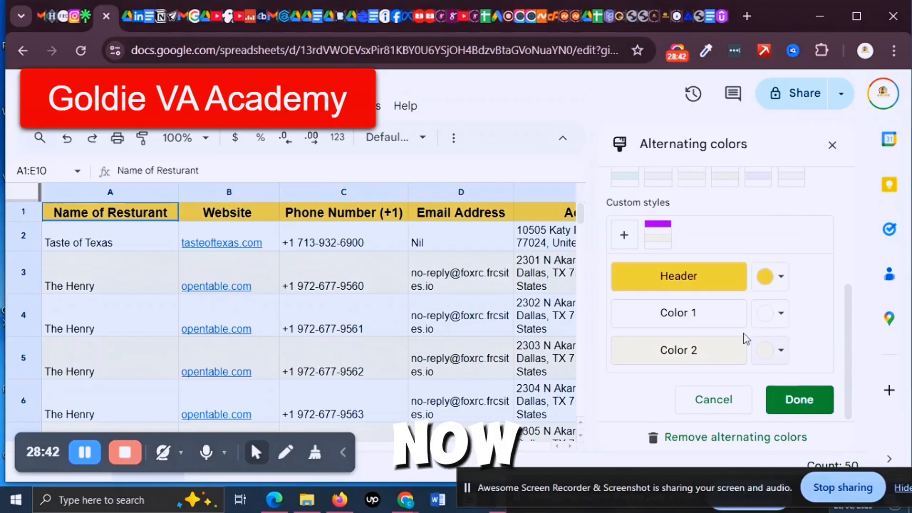
left_click(807, 409)
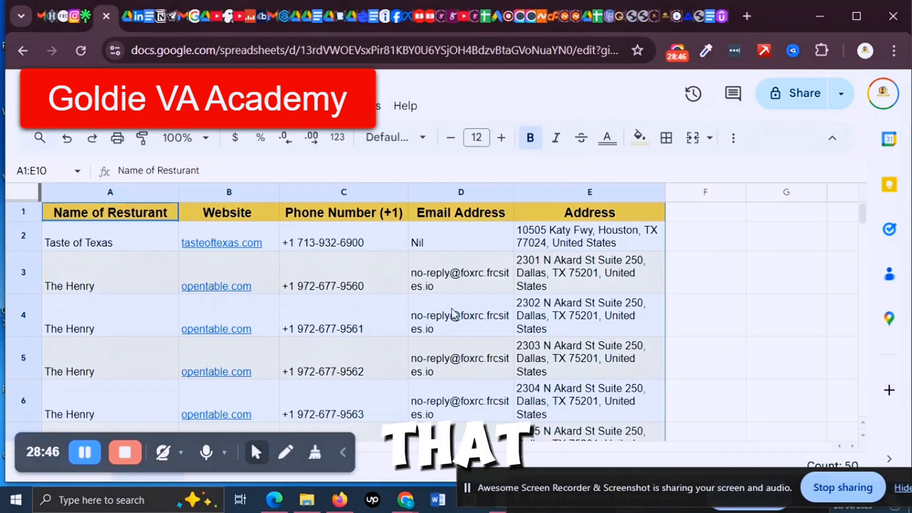
- Deselect the table and review its alternating row colors from the header down through the restaurant rows
scroll(717, 306, "down", 3)
scroll(721, 299, "up", 3)
left_click(713, 285)
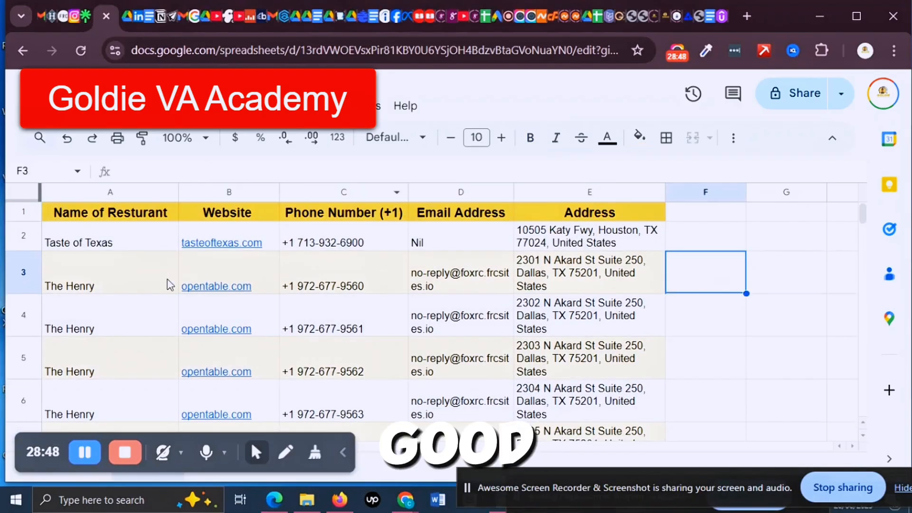
scroll(736, 376, "down", 2)
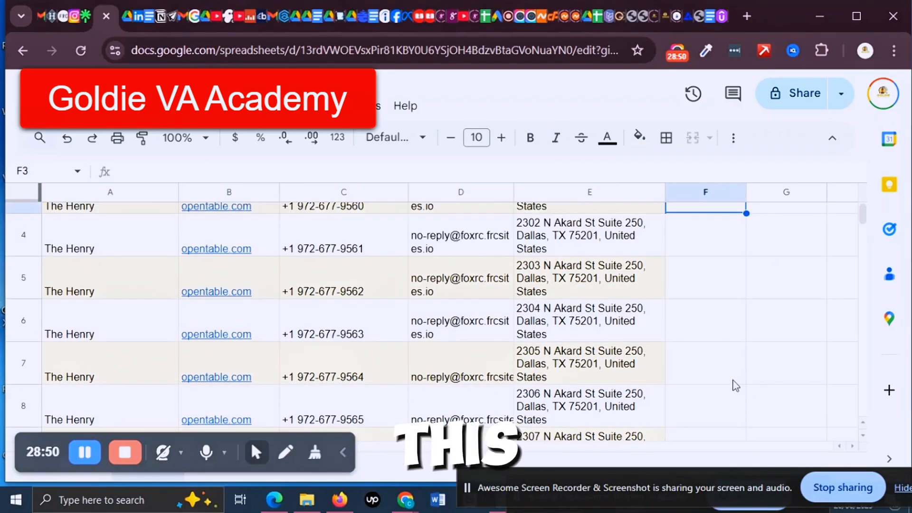
scroll(735, 385, "up", 2)
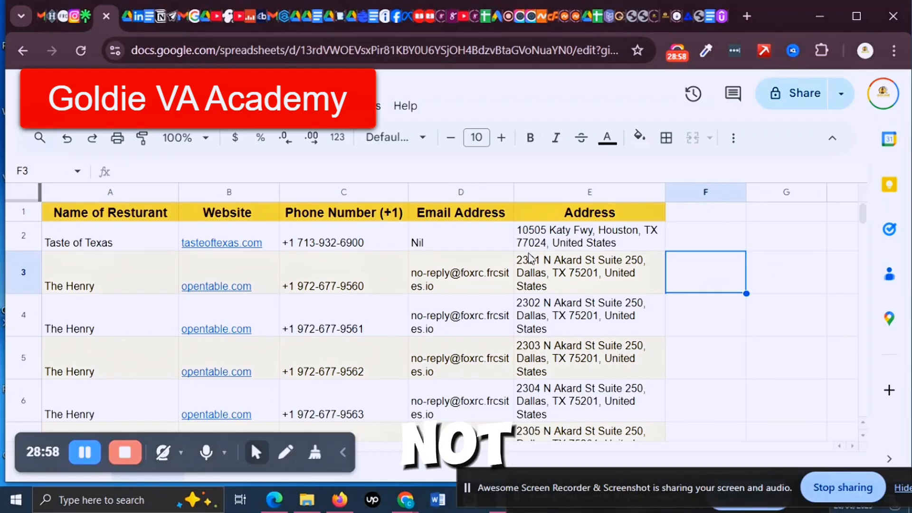
scroll(333, 333, "down", 5)
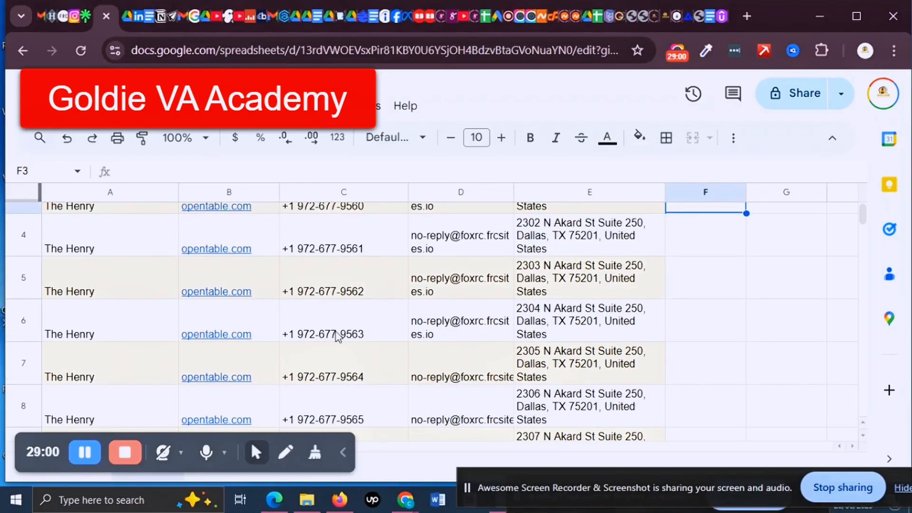
scroll(575, 371, "up", 5)
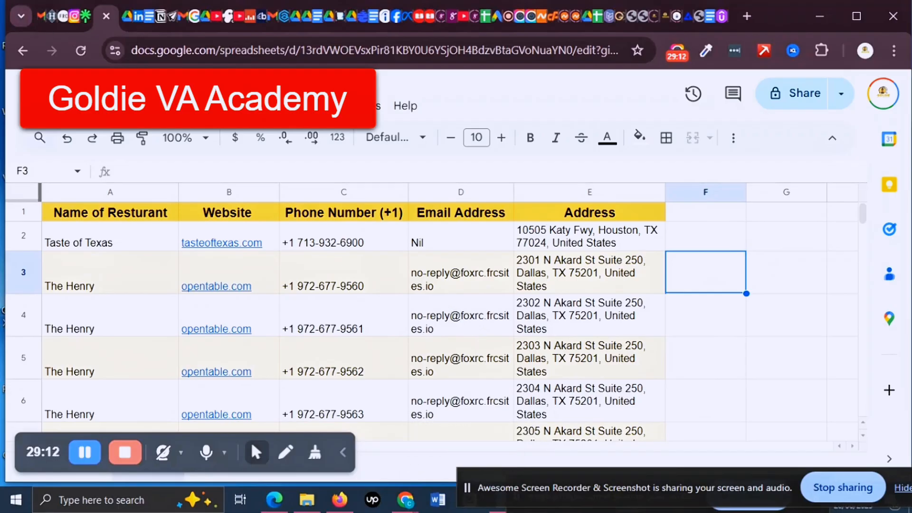
left_click(126, 106)
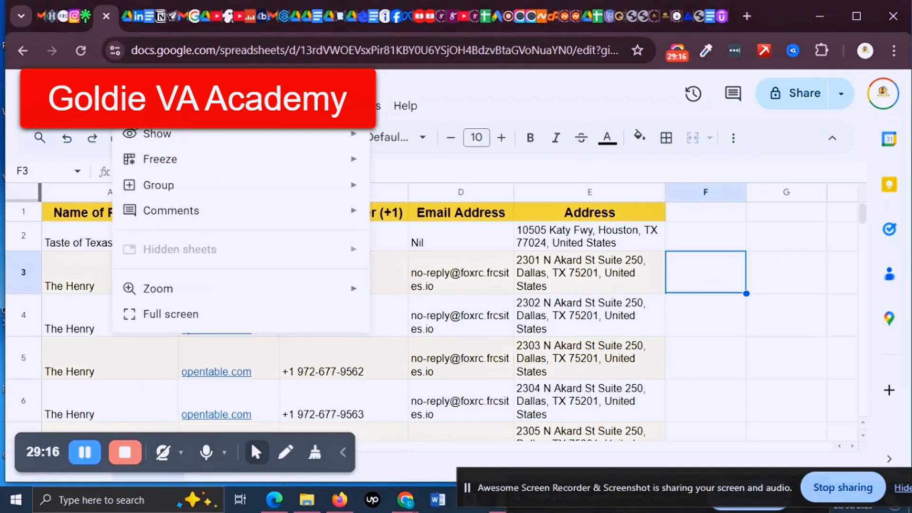
mouse_move(141, 139)
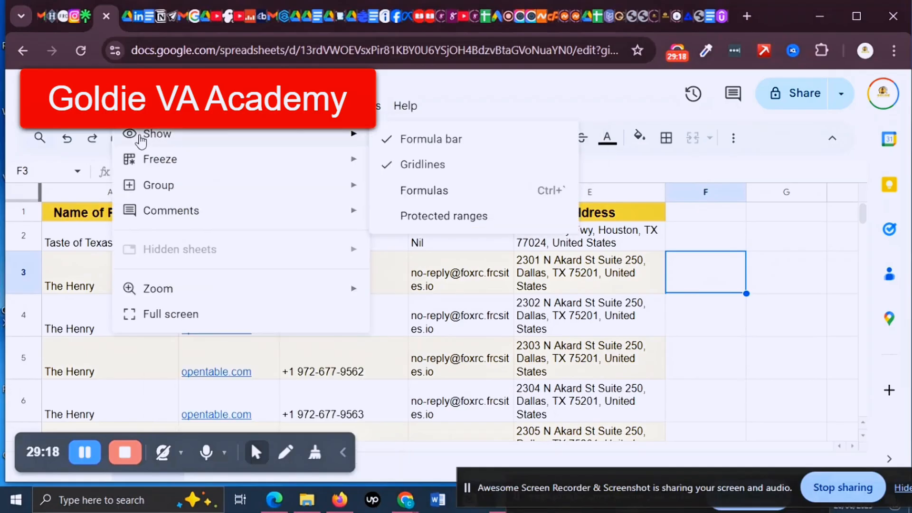
mouse_move(93, 106)
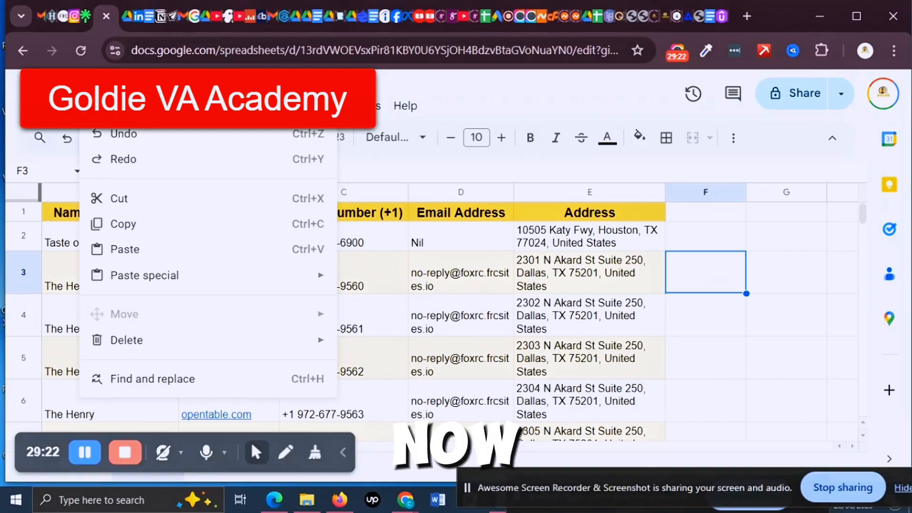
mouse_move(60, 106)
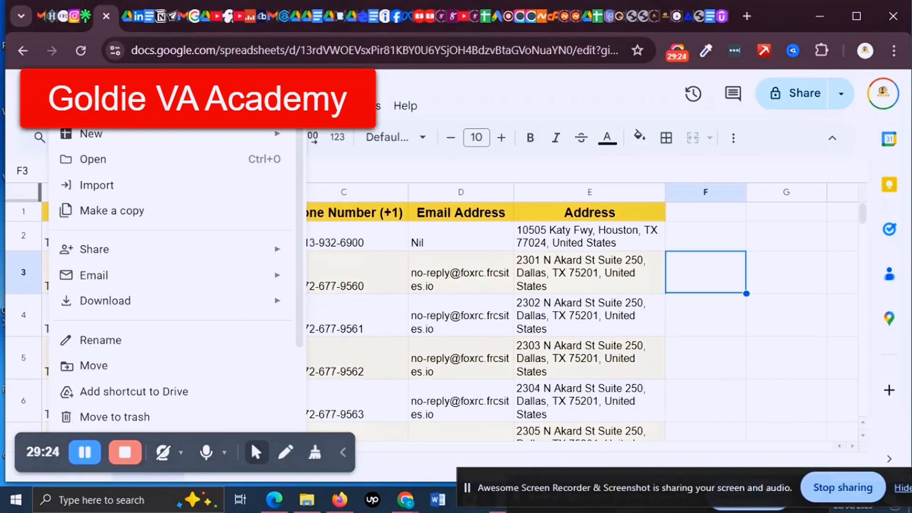
scroll(112, 304, "down", 3)
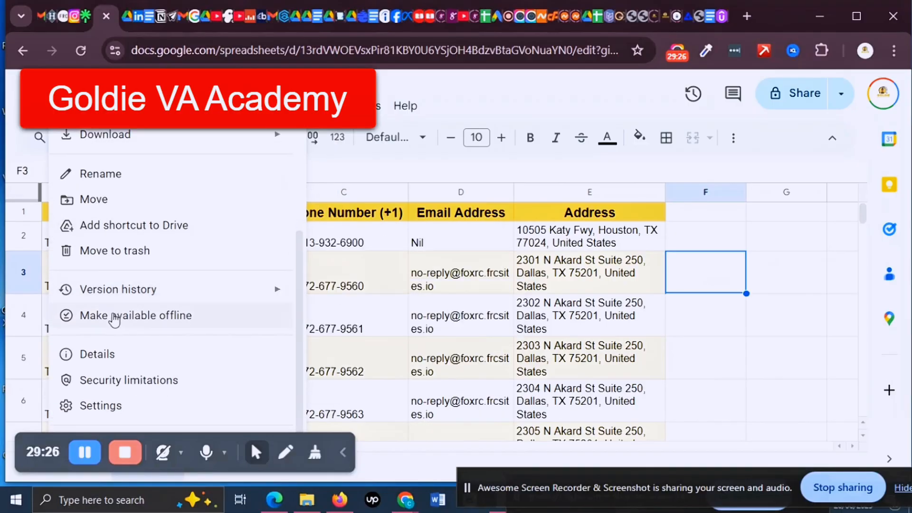
scroll(114, 319, "up", 3)
scroll(114, 320, "up", 1)
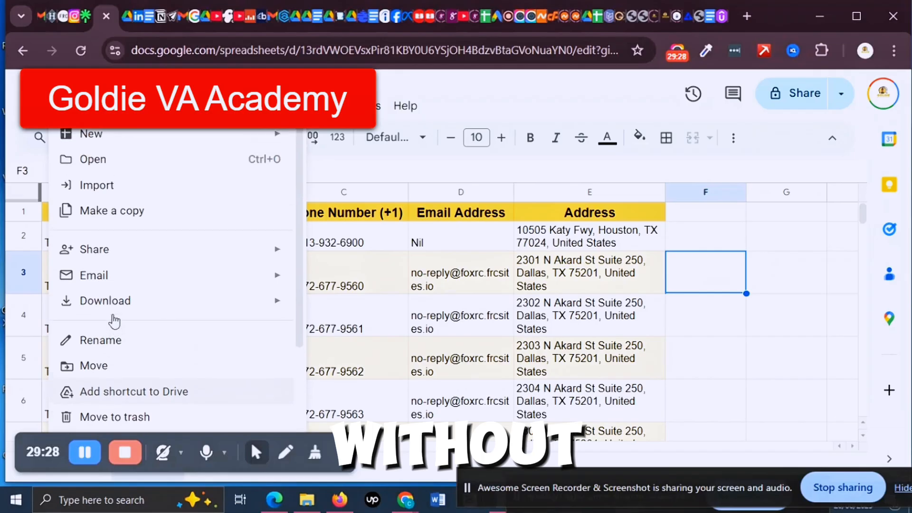
mouse_move(217, 143)
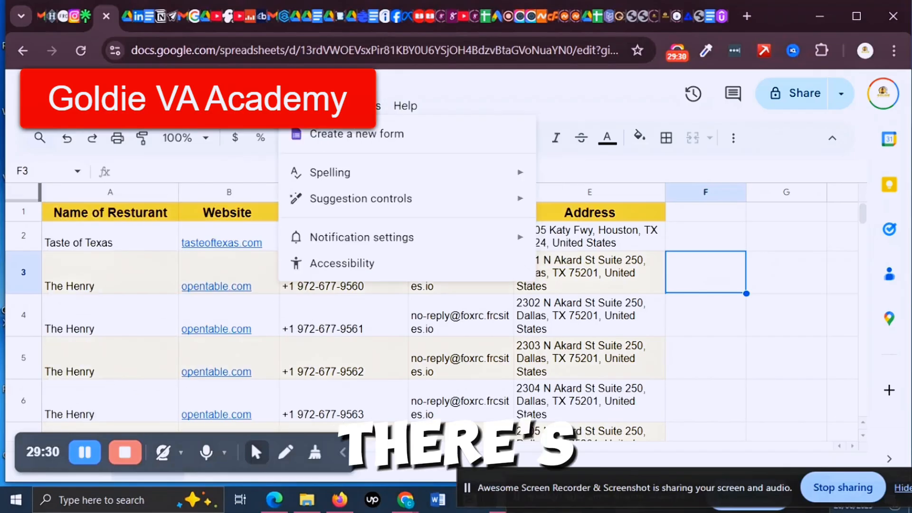
mouse_move(216, 106)
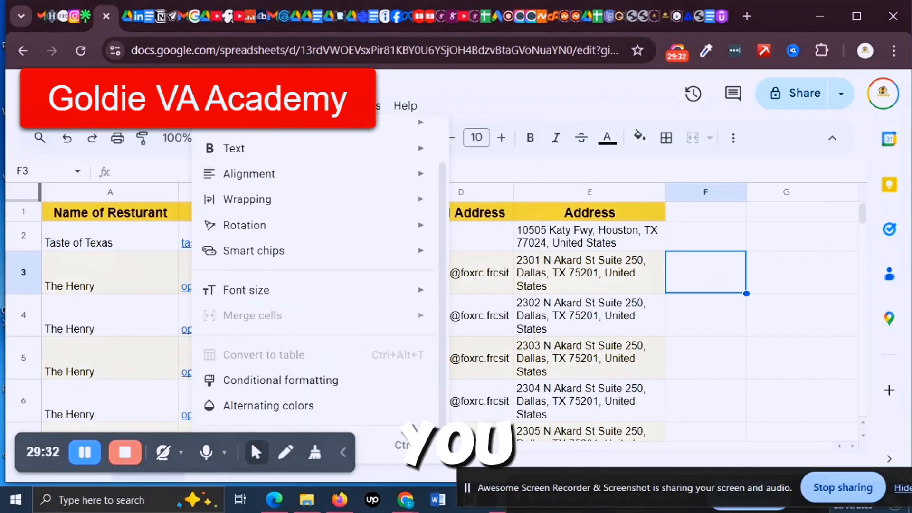
mouse_move(170, 106)
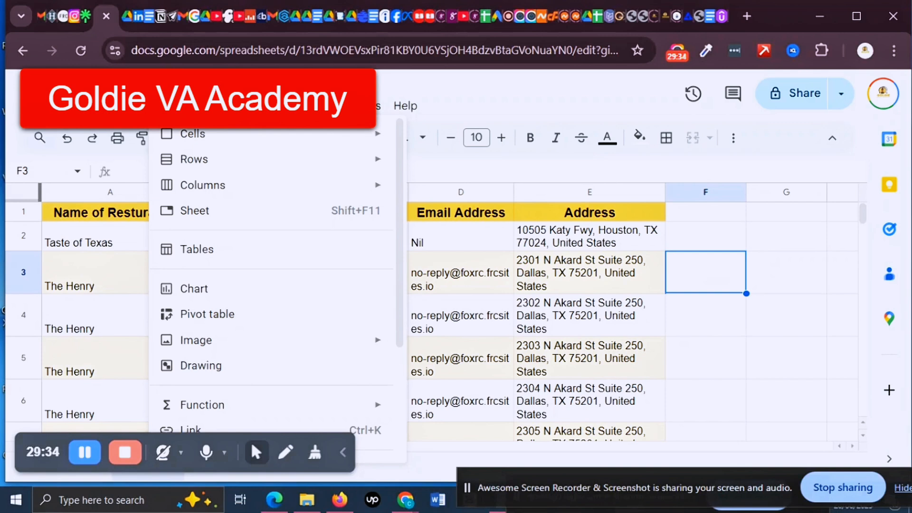
mouse_move(129, 106)
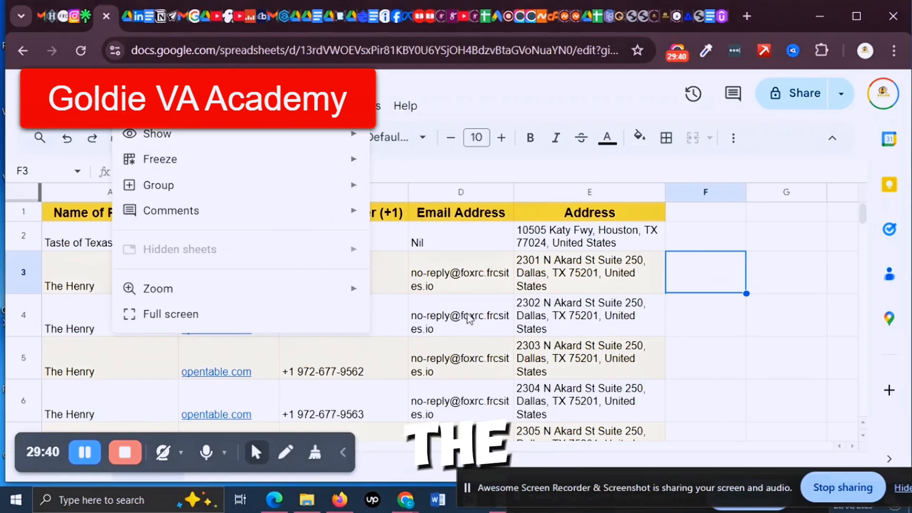
left_click(723, 317)
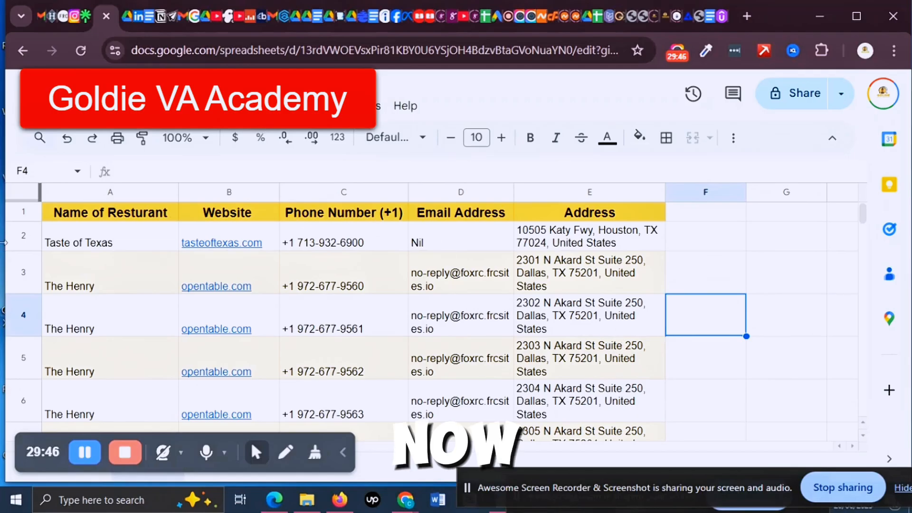
- Apply all borders to the whole restaurant table, from the header in A1 to the last address in E10
scroll(678, 373, "down", 2)
scroll(670, 389, "down", 2)
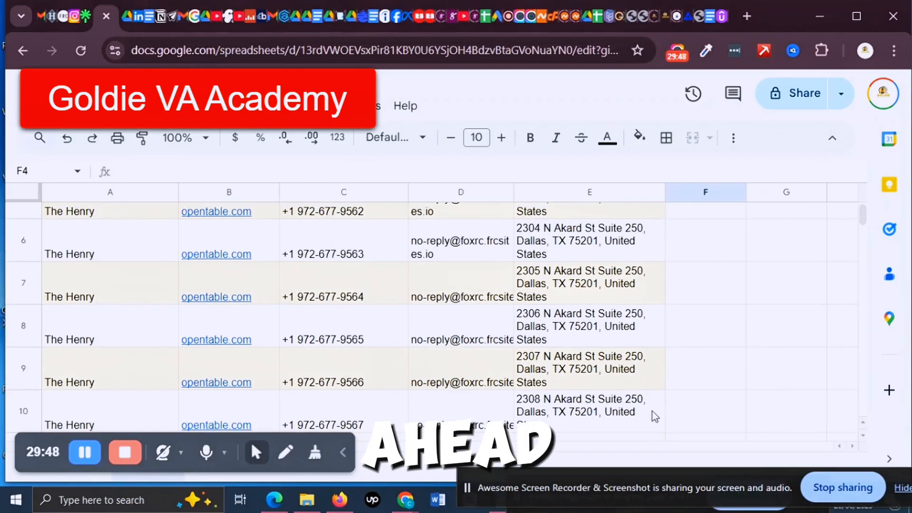
left_click(663, 429)
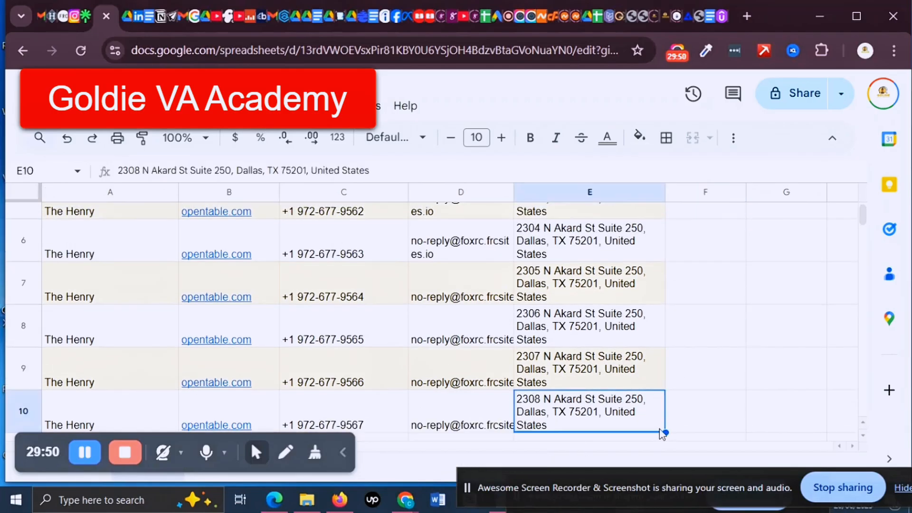
left_click_drag(601, 399, 44, 212)
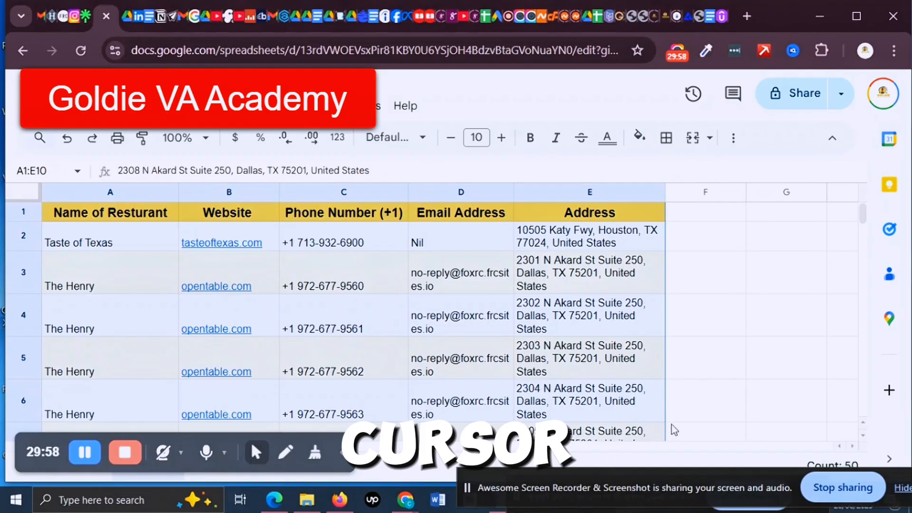
scroll(672, 427, "down", 5)
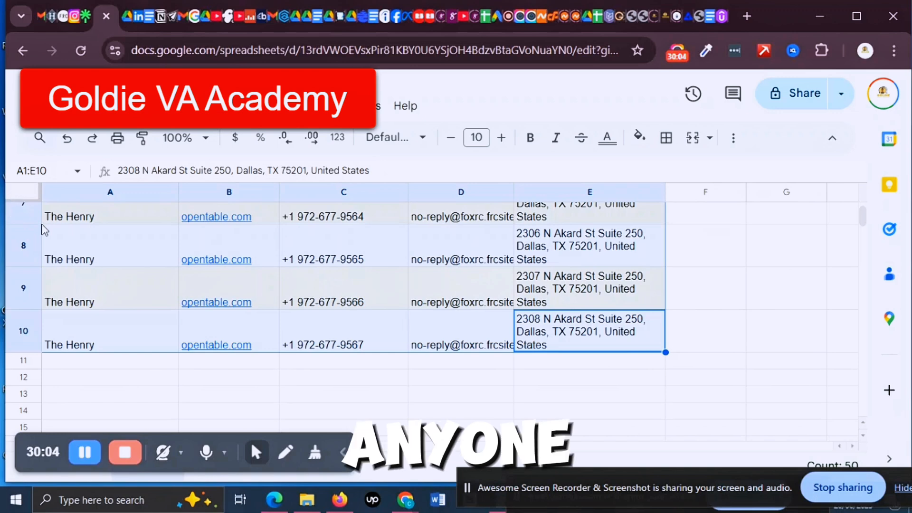
scroll(45, 230, "up", 5)
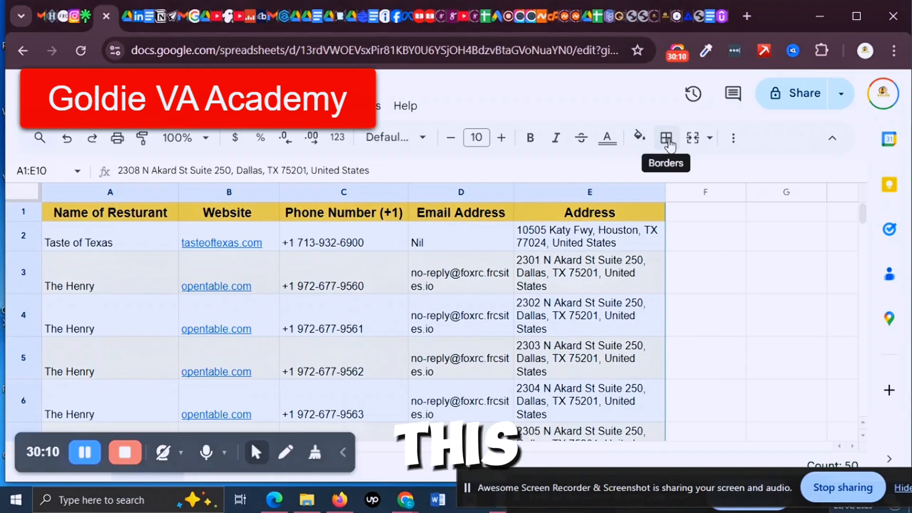
left_click(207, 145)
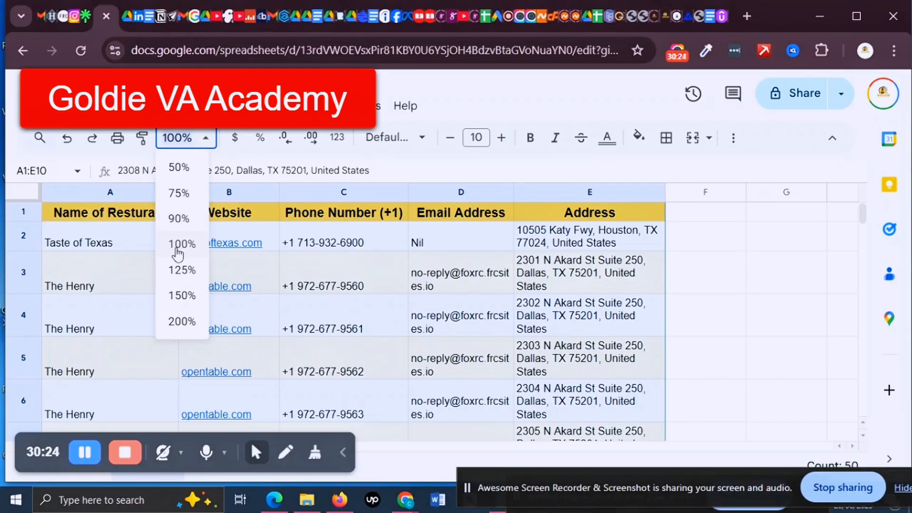
left_click(204, 143)
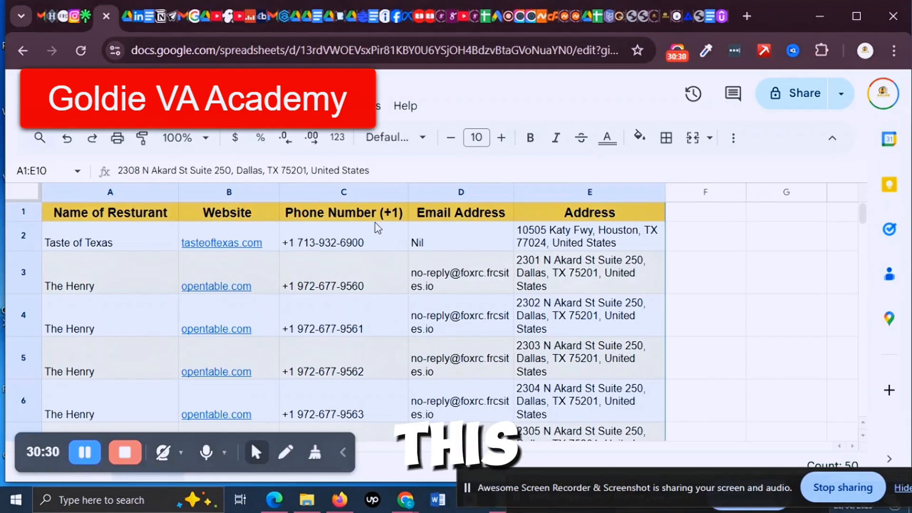
left_click(667, 139)
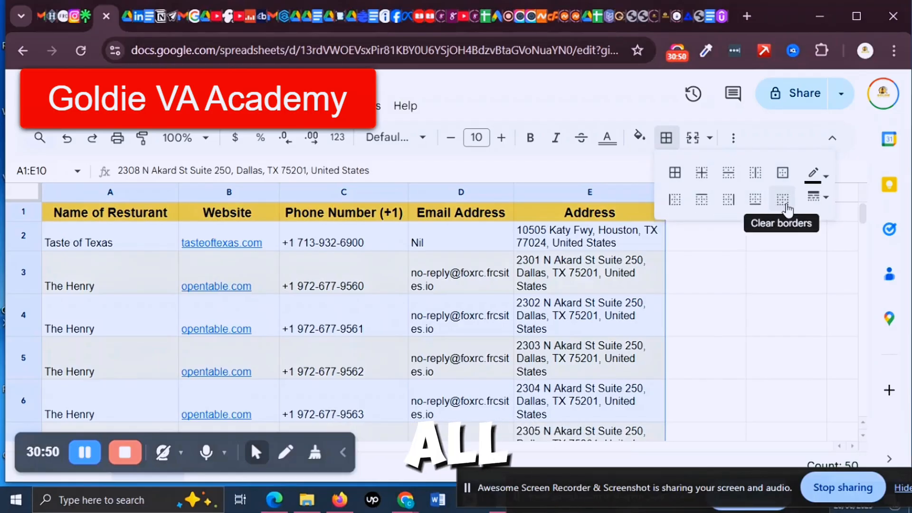
left_click(676, 175)
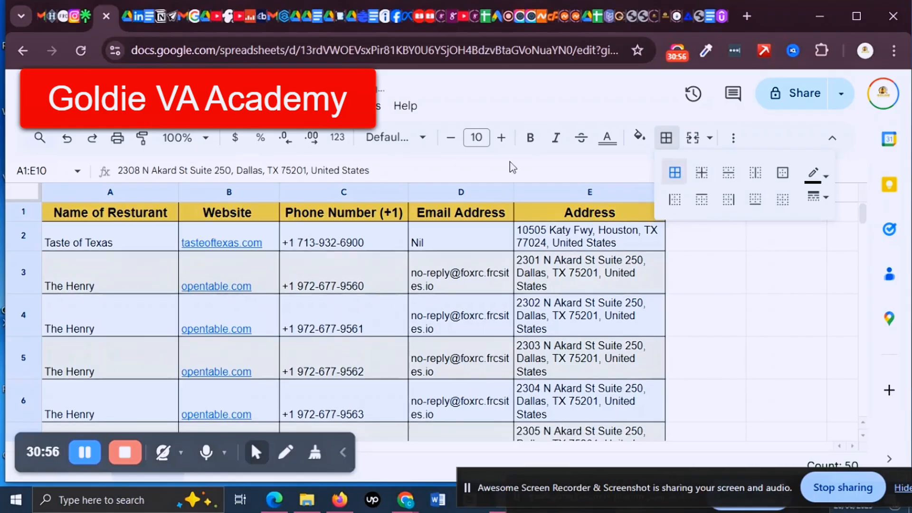
left_click(725, 286)
scroll(310, 339, "down", 5)
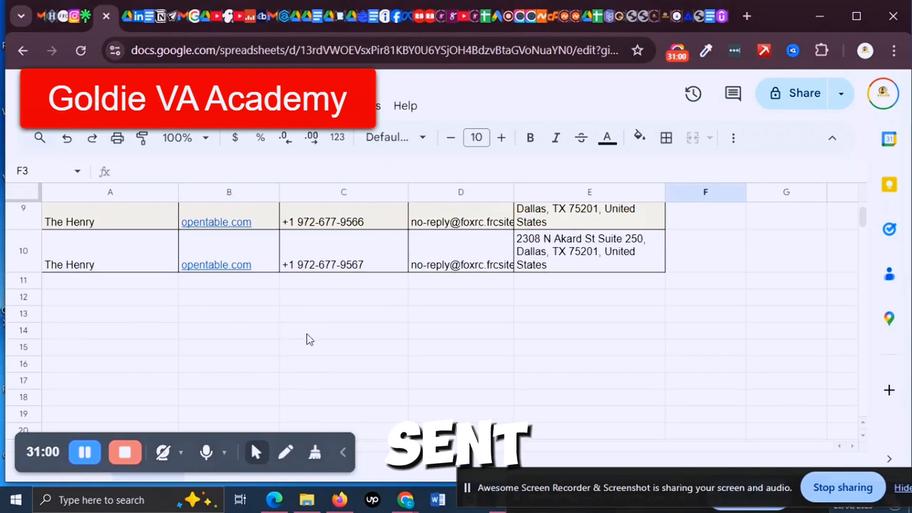
scroll(309, 340, "up", 5)
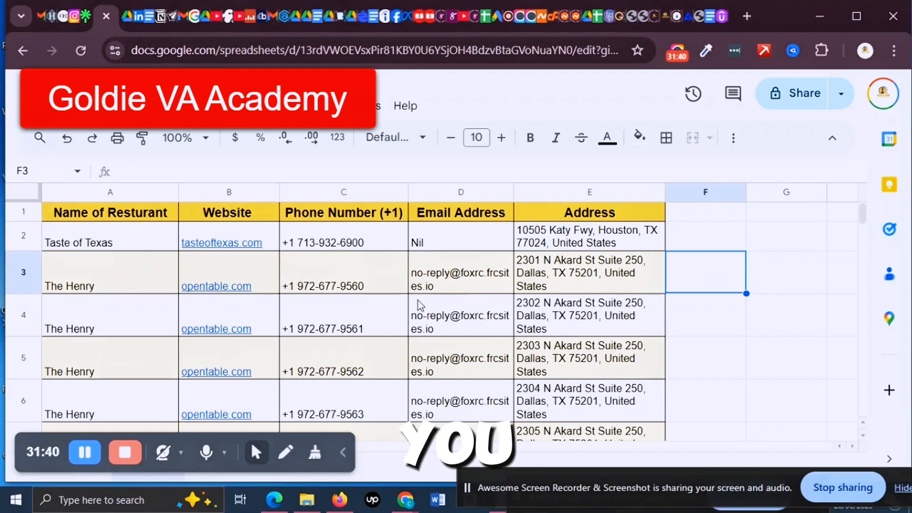
- Add a "Notes" column header in cell F1, next to the Address column
left_click(705, 216)
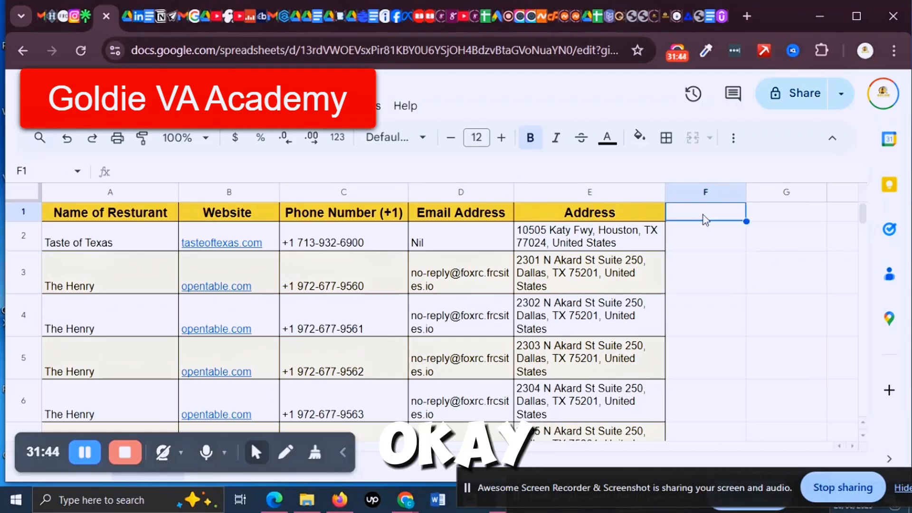
type("Notes")
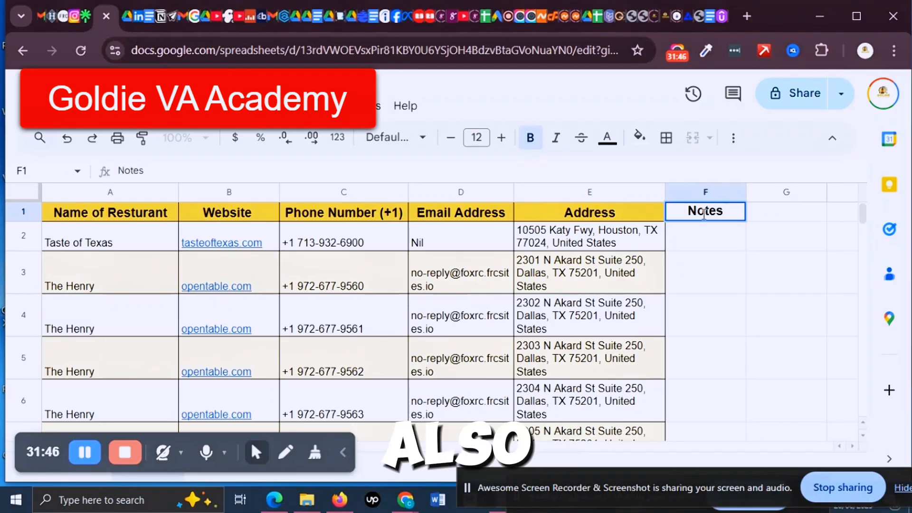
left_click(712, 232)
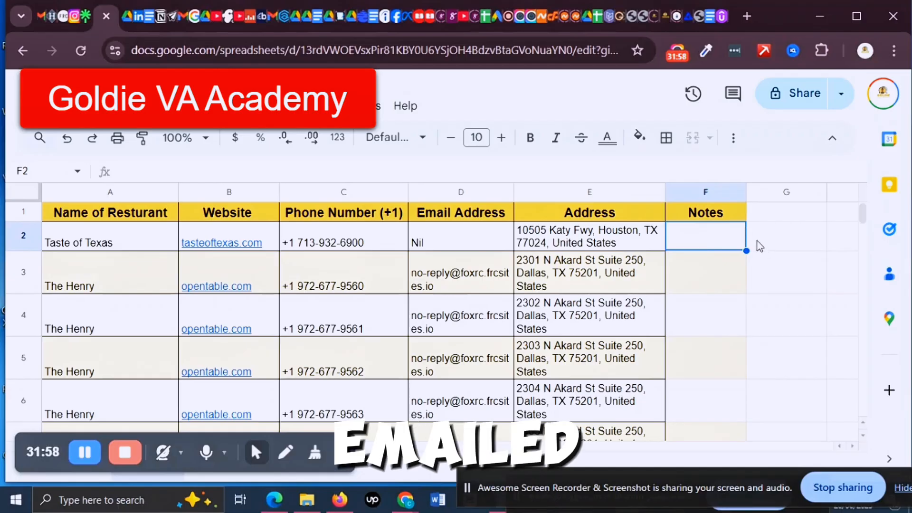
double_click(725, 244)
type("e")
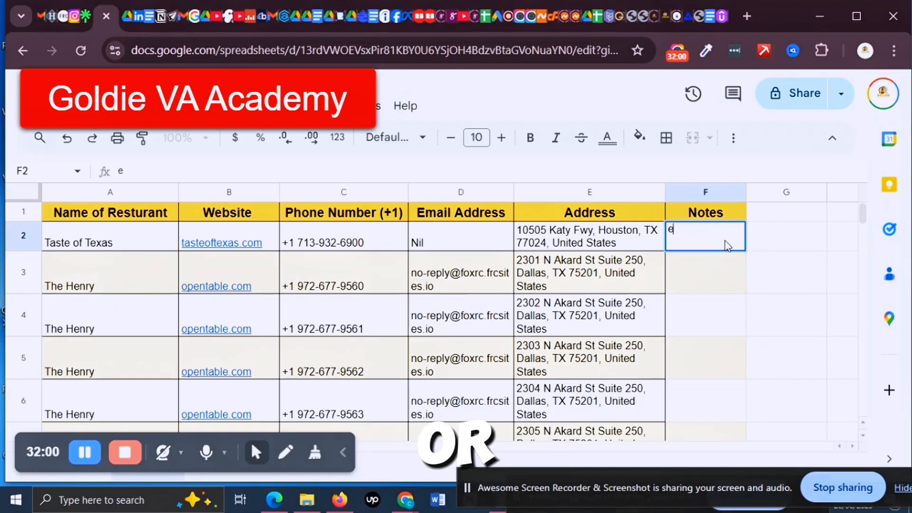
type("mailed")
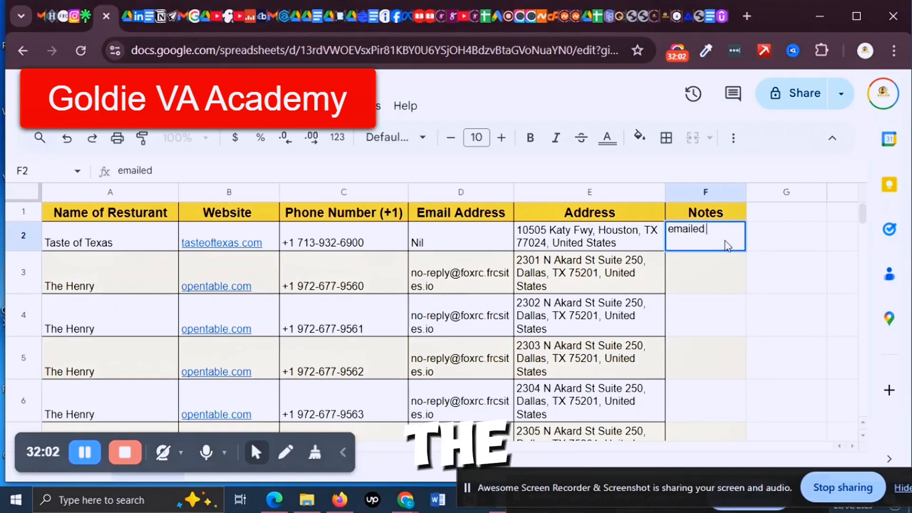
type(" calle")
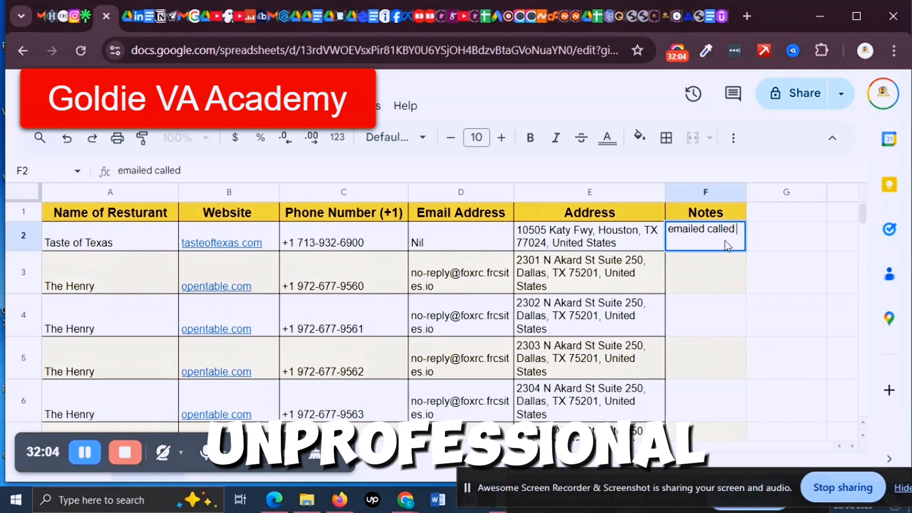
type("d")
key("BackSpace")
key("BackSpace")
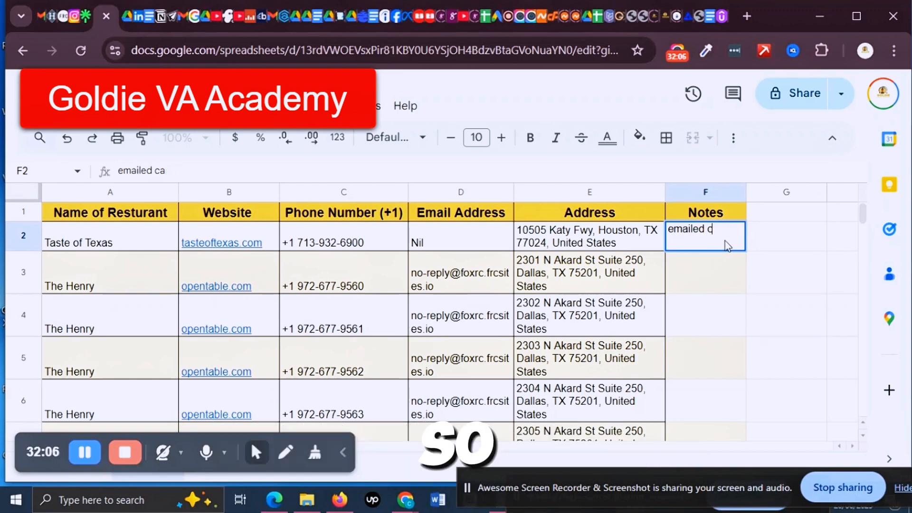
key("BackSpace")
key("BackSpace")
key("BackSpace")
key("BackSpace")
key("BackSpace")
key("BackSpace")
key("BackSpace")
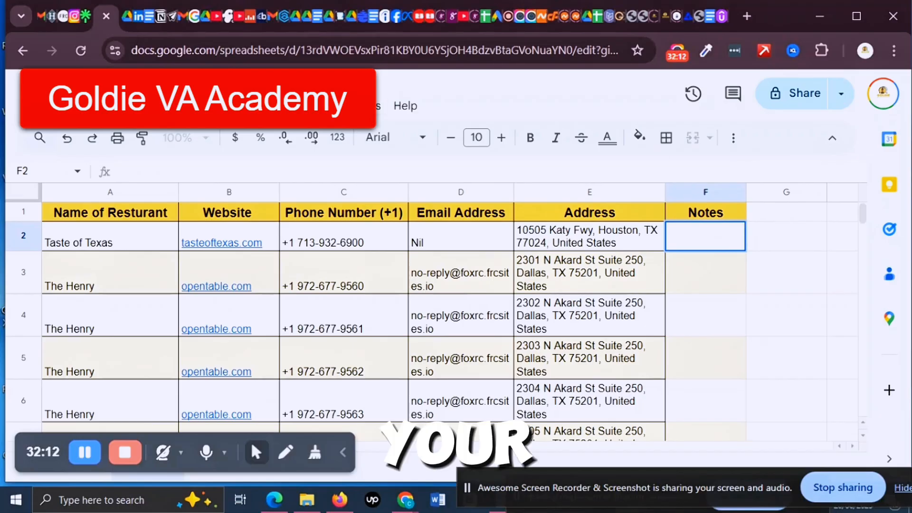
- Insert a checkbox in the Notes cell F2 for Taste of Texas and test it by ticking and unticking it
left_click(167, 106)
mouse_move(96, 106)
mouse_move(167, 105)
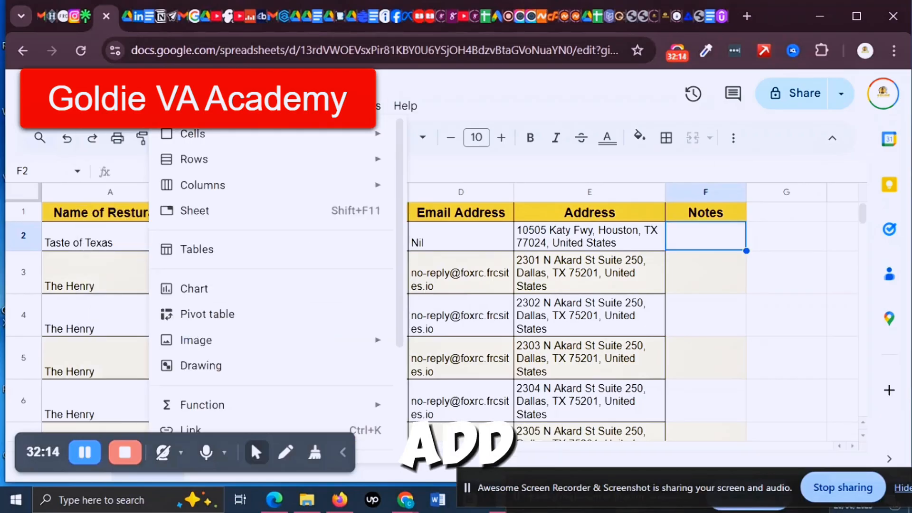
scroll(195, 244, "down", 4)
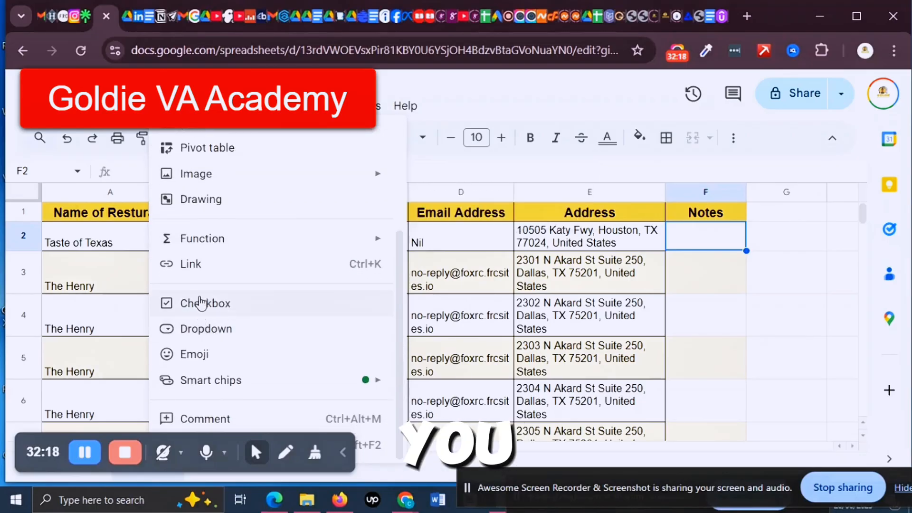
left_click(200, 304)
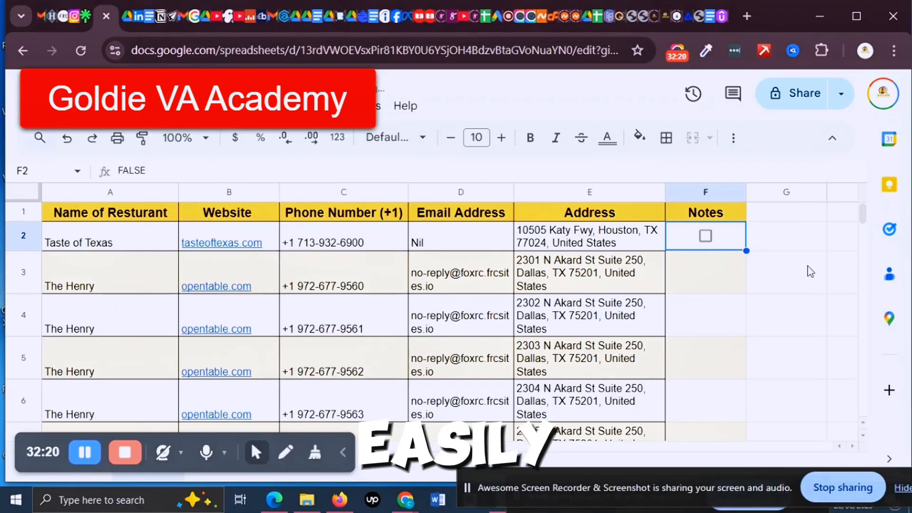
left_click(703, 241)
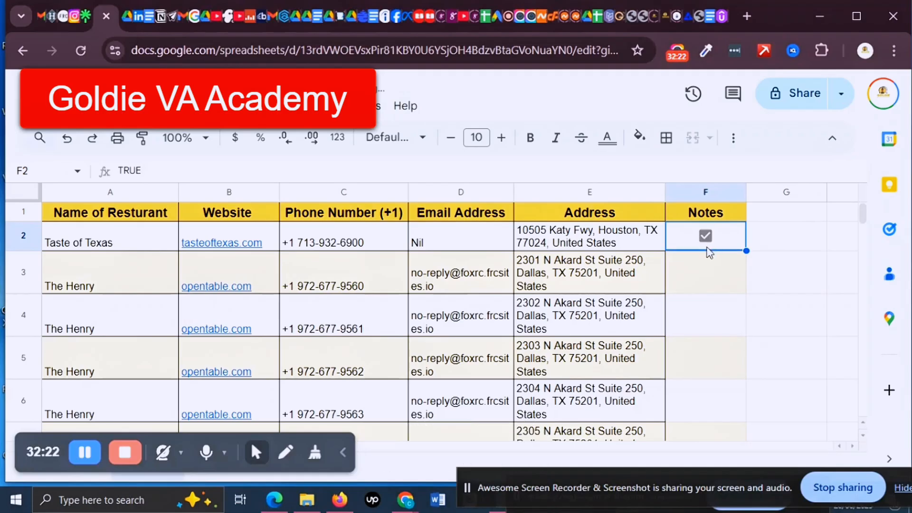
left_click(705, 241)
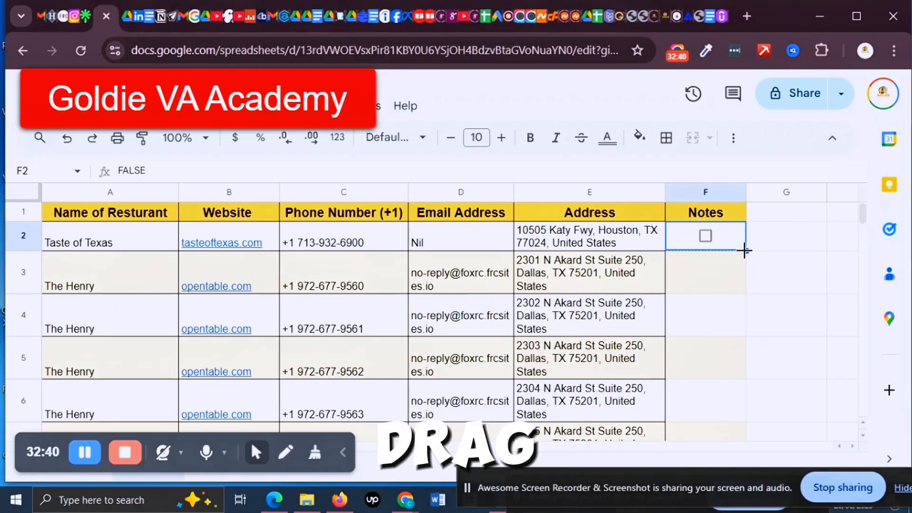
- Fill the checkbox from F2 down the Notes column to F10, covering every restaurant row
left_click_drag(744, 251, 736, 420)
scroll(743, 321, "down", 3)
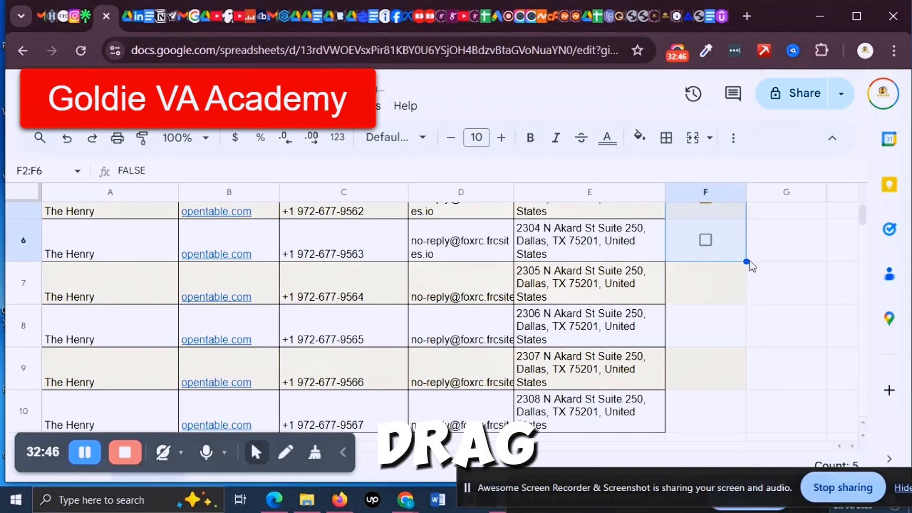
left_click_drag(747, 260, 745, 427)
scroll(740, 363, "down", 3)
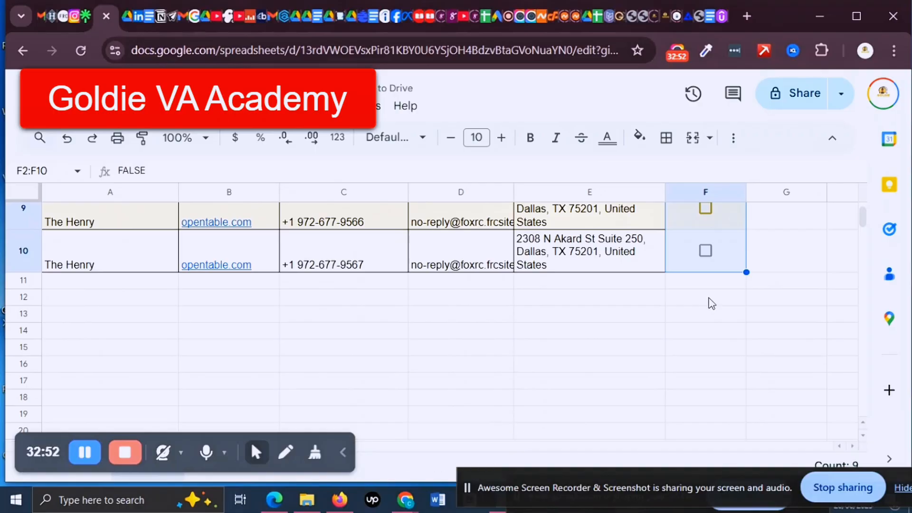
scroll(711, 289, "up", 5)
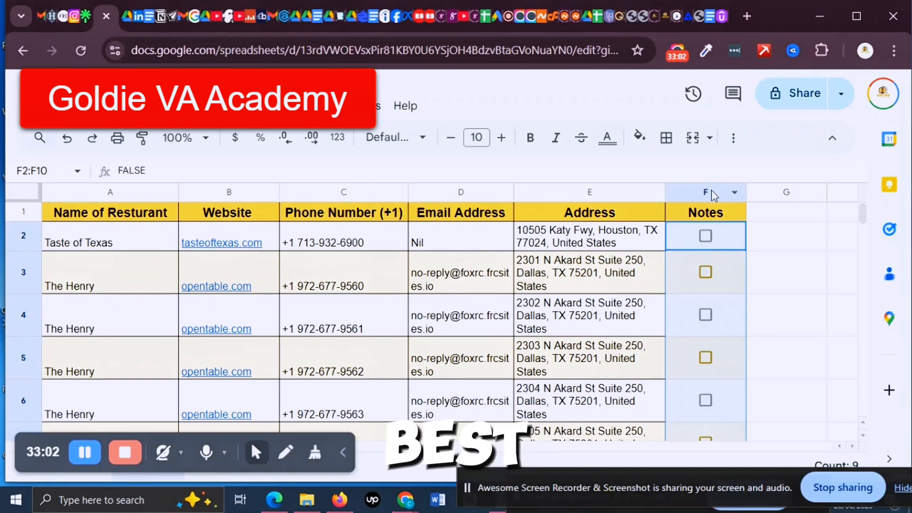
- Tick the Notes checkboxes in F2, F4, F5, F6 and F7, leaving the other restaurants unticked
scroll(713, 286, "down", 5)
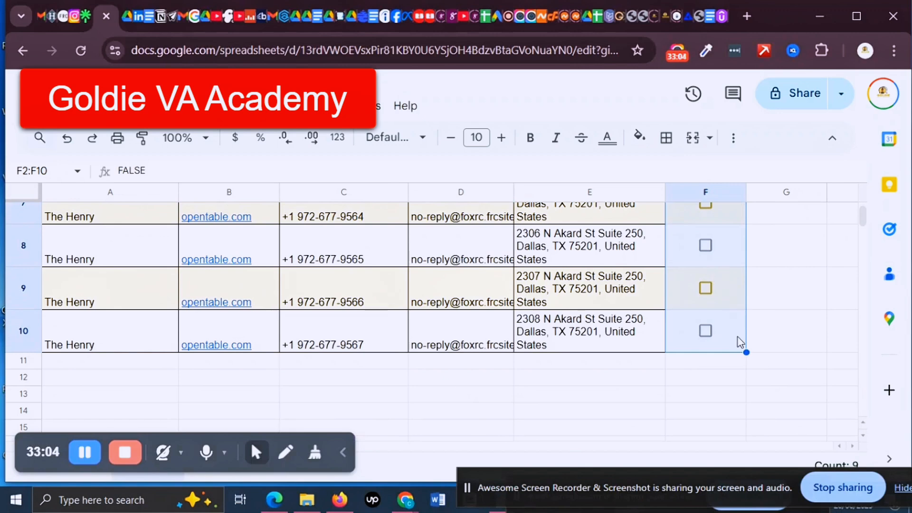
scroll(710, 322, "up", 5)
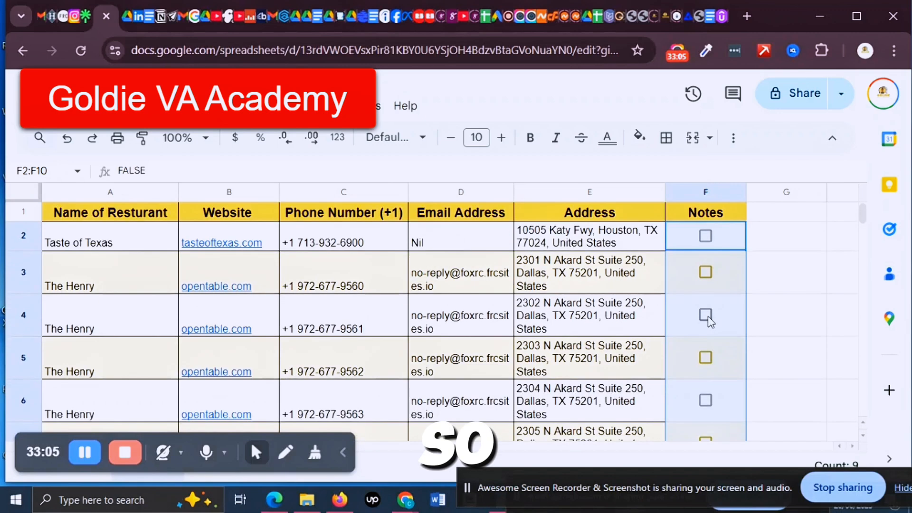
left_click(720, 234)
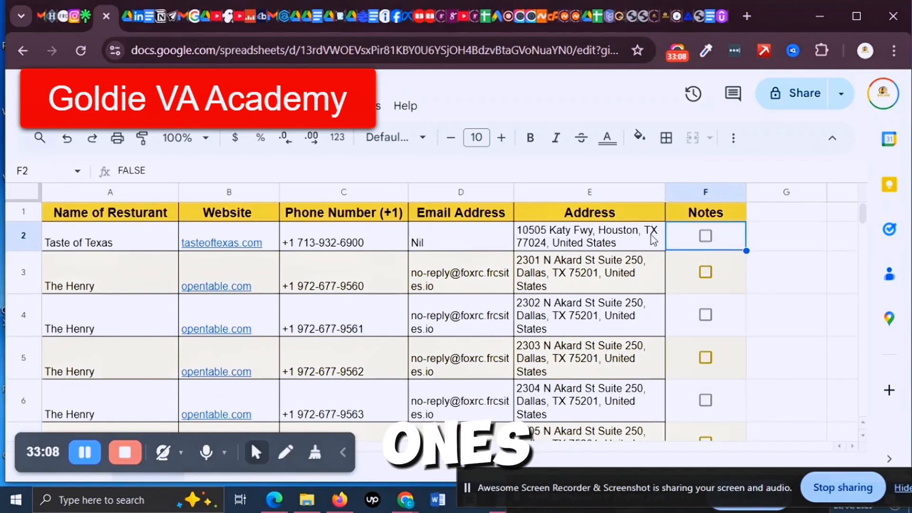
left_click(705, 237)
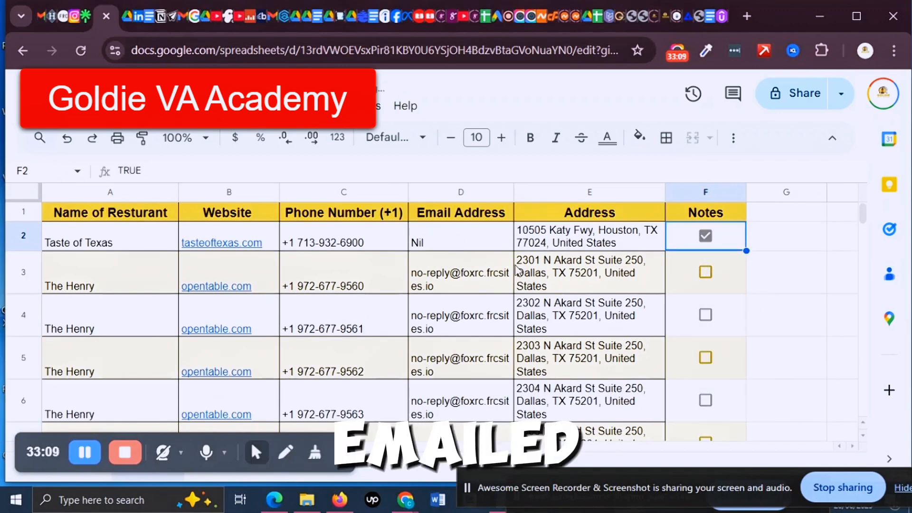
left_click(706, 316)
left_click(707, 402)
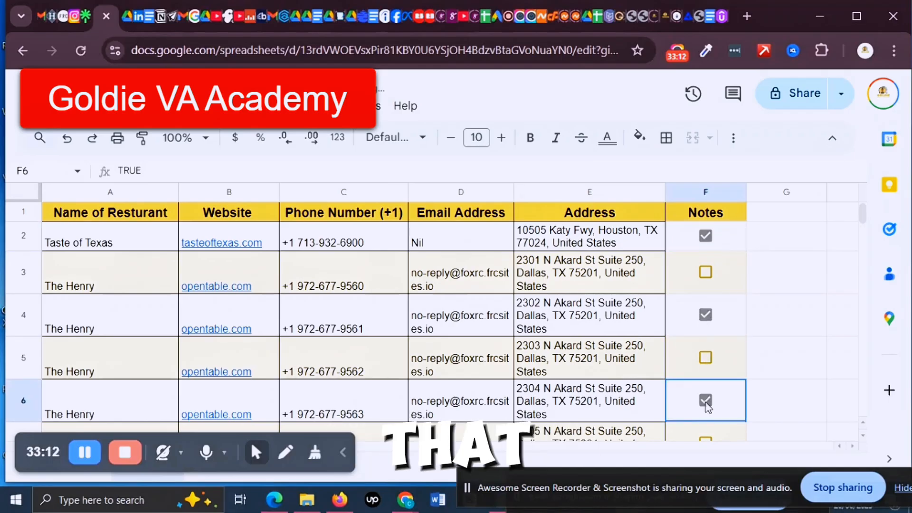
left_click(706, 358)
scroll(725, 363, "down", 2)
scroll(725, 363, "down", 2)
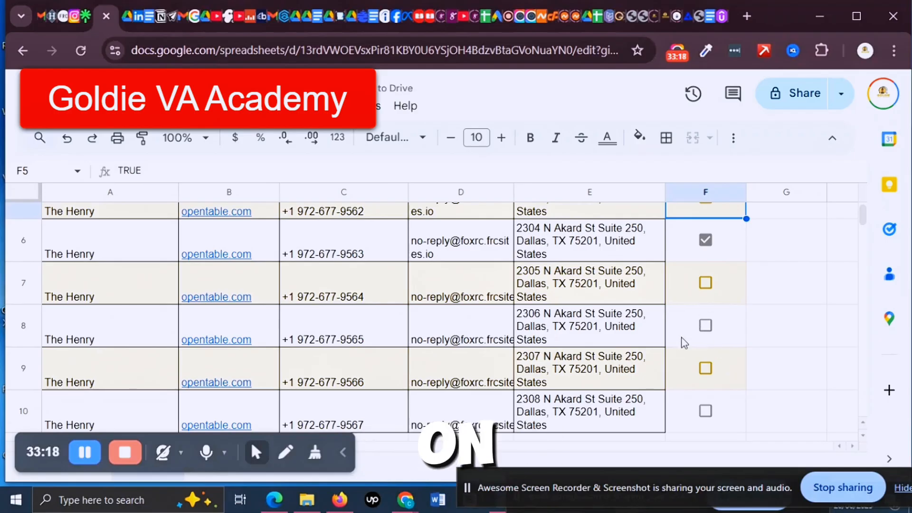
left_click(704, 286)
scroll(720, 383, "up", 4)
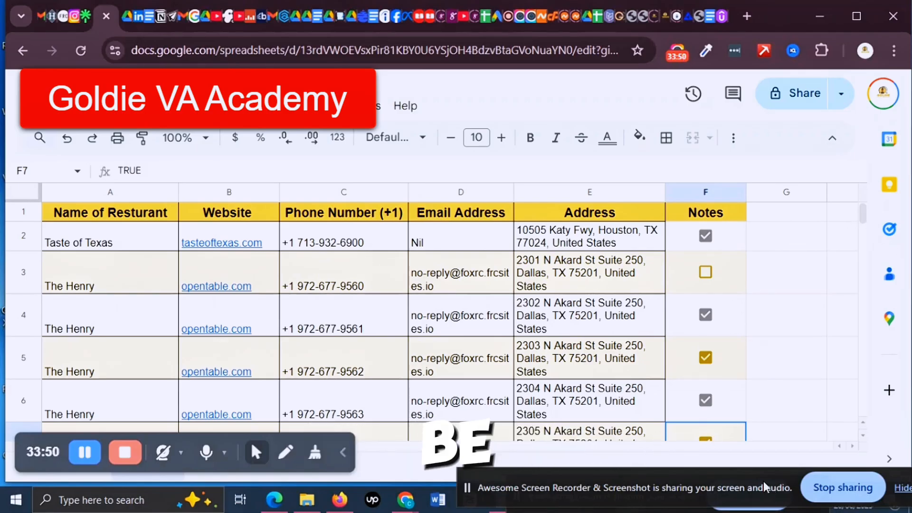
- Hide the side panel and add a "Results" column header in cell G1, next to Notes
left_click(889, 459)
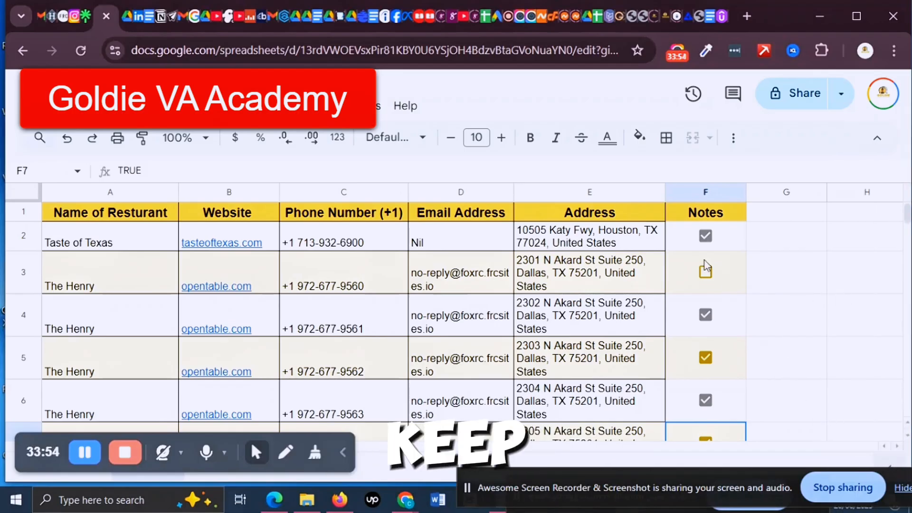
left_click(791, 215)
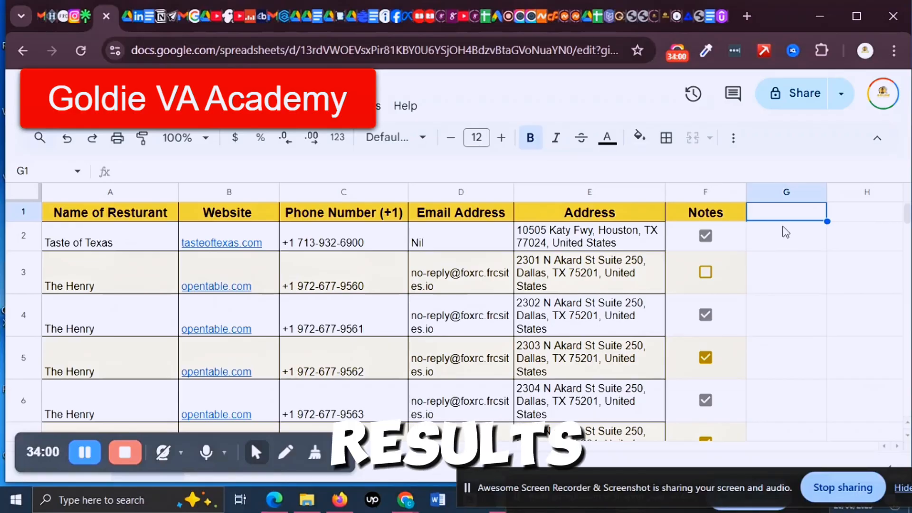
type("Res")
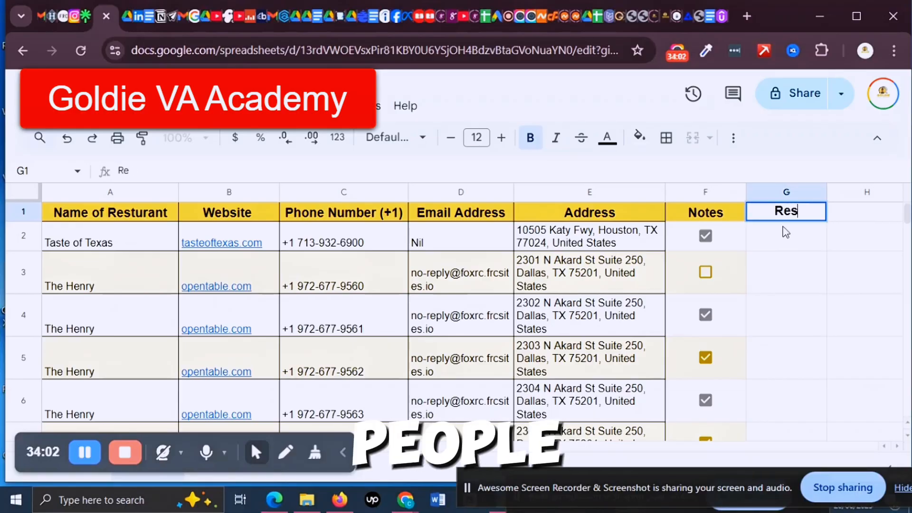
type("ults")
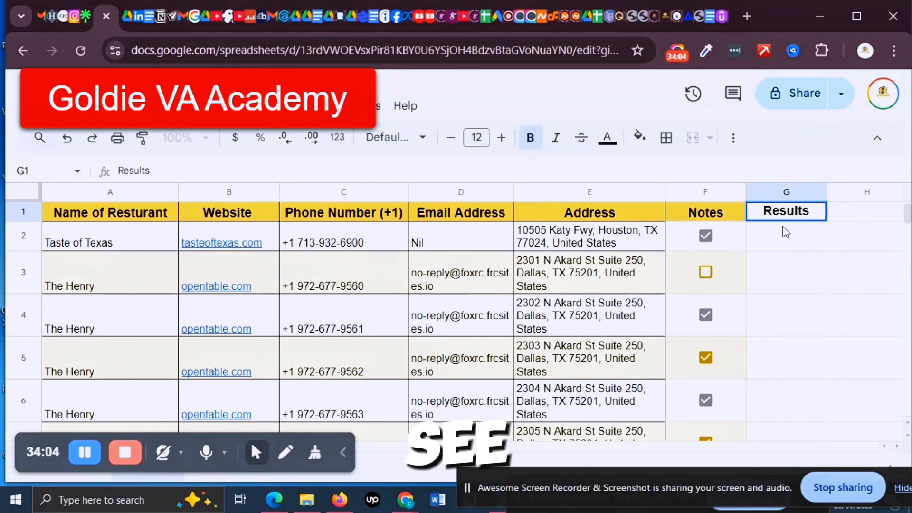
key("Return")
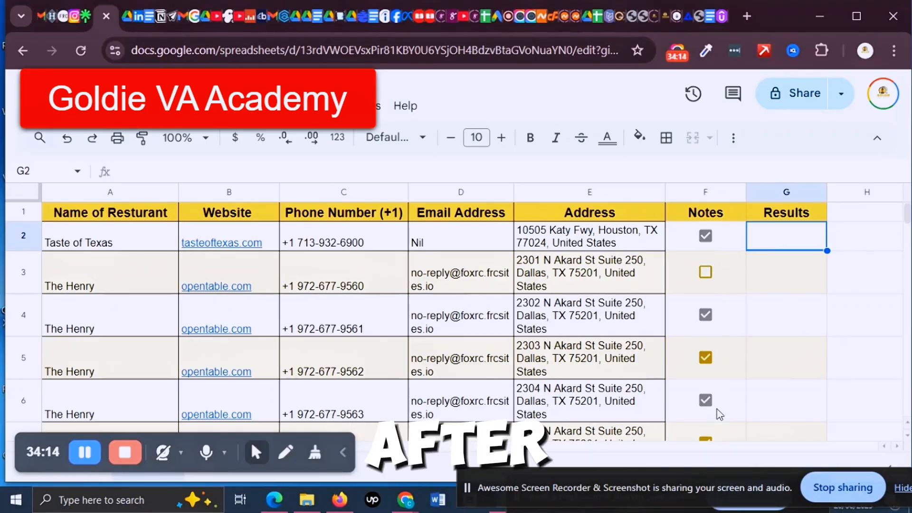
- Begin a note in cell C13, below the restaurant table, with the label "N/B:"
scroll(746, 352, "down", 2)
scroll(747, 347, "up", 2)
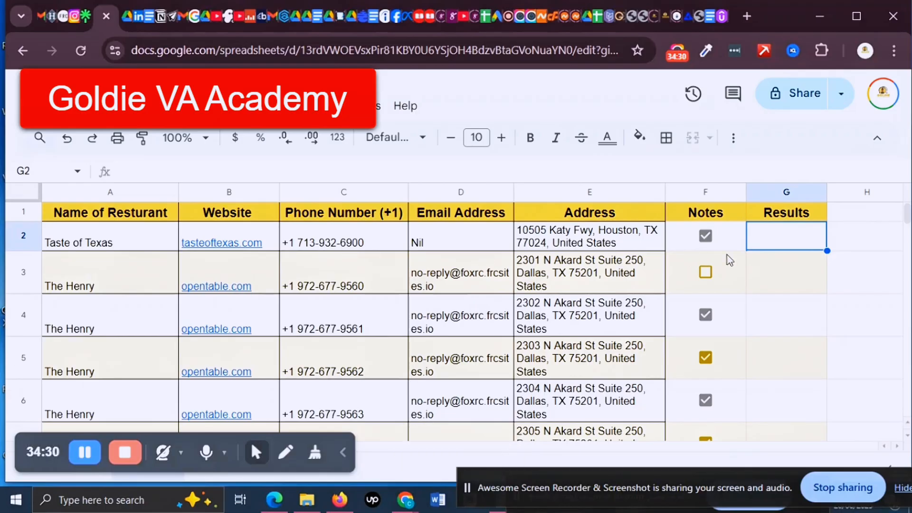
scroll(769, 375, "down", 5)
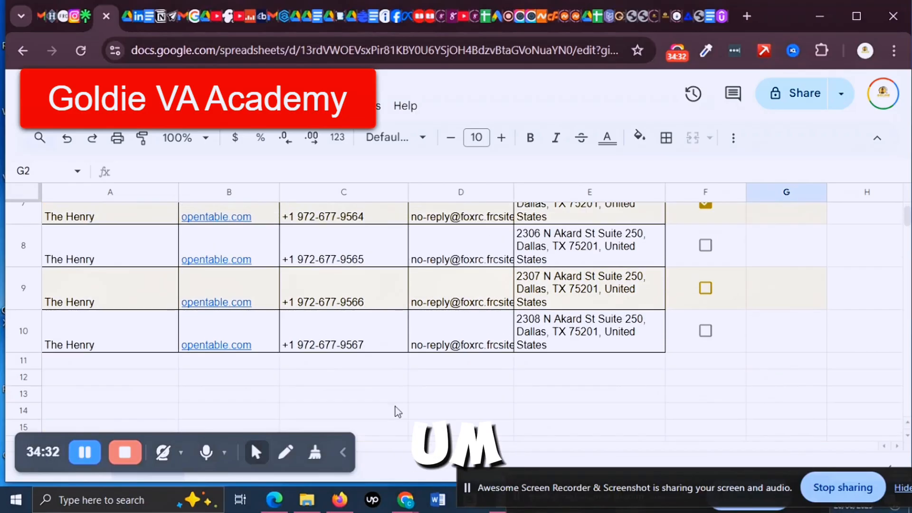
left_click(366, 402)
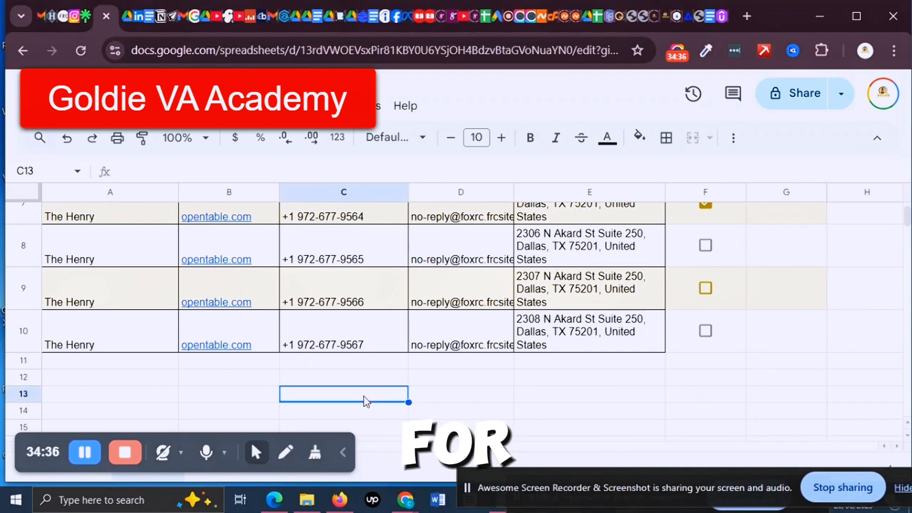
type("N")
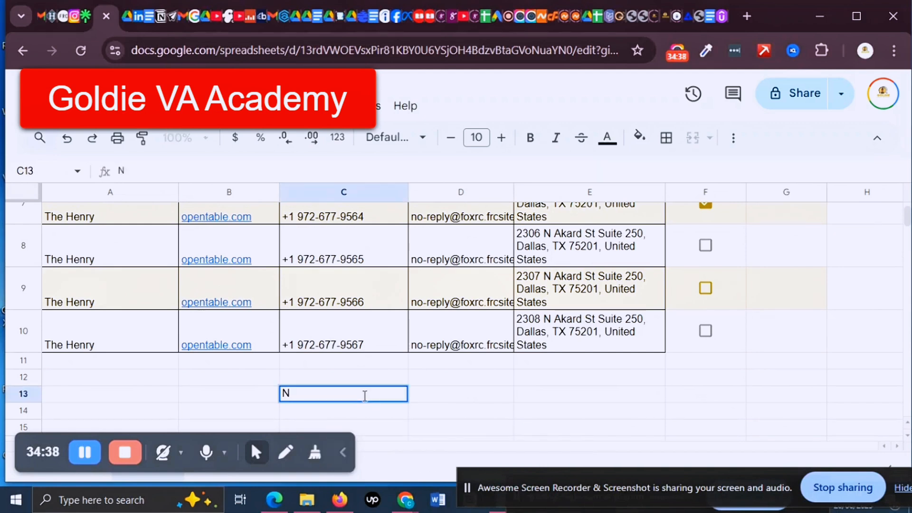
type("ote")
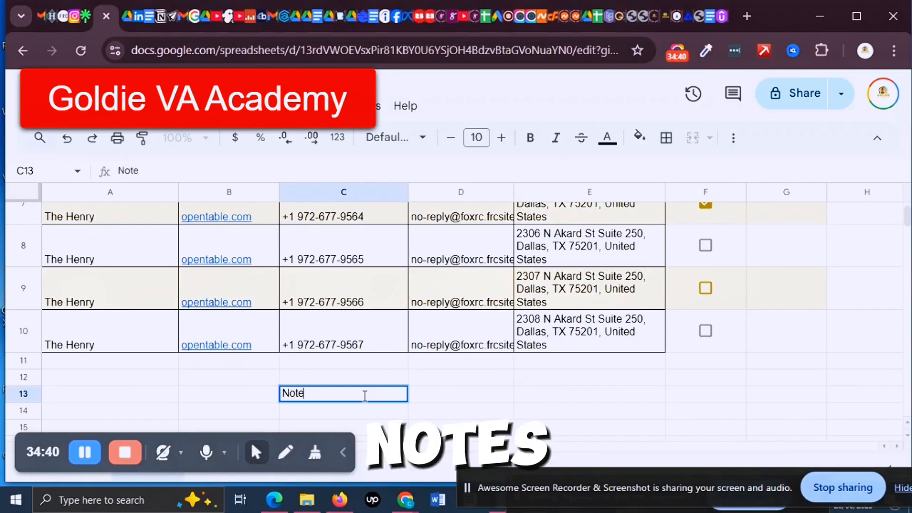
key("BackSpace")
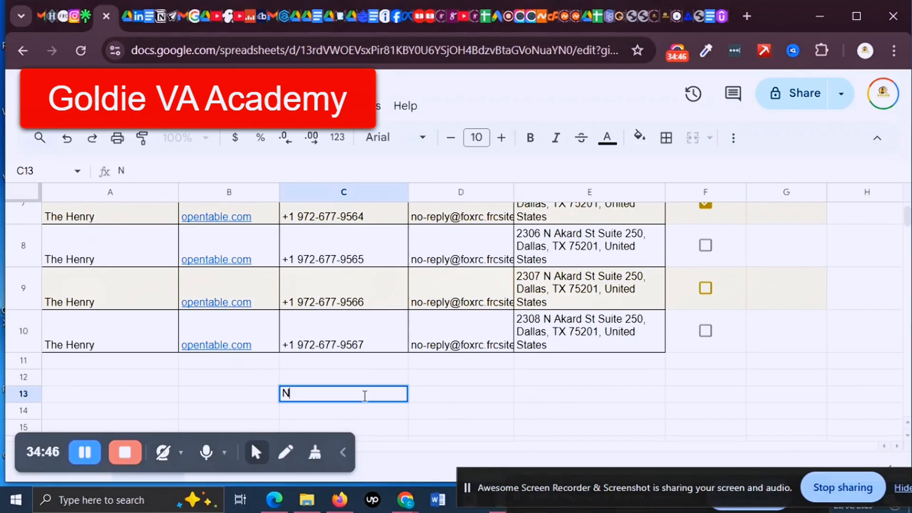
type("/B")
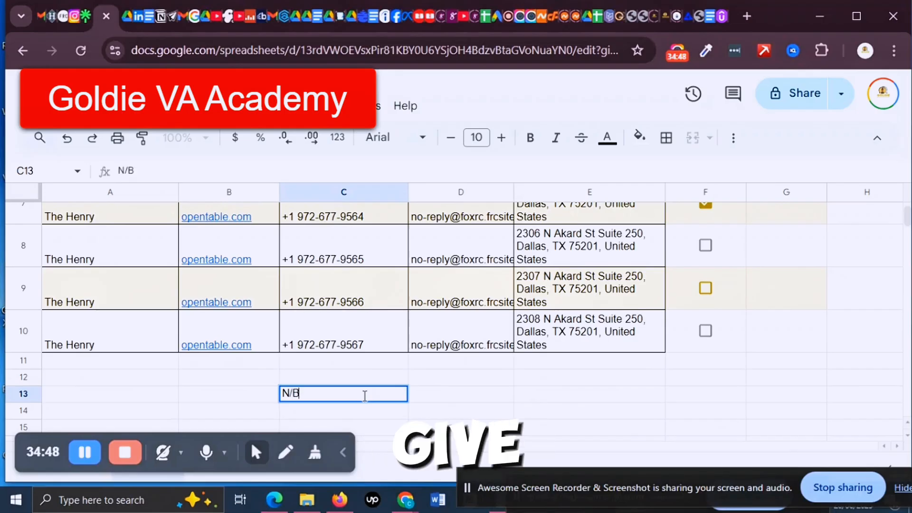
type(": ")
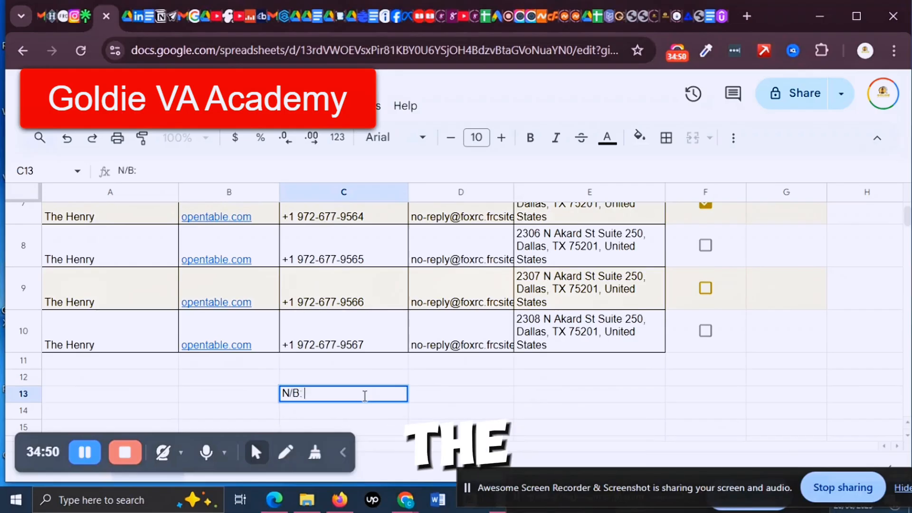
- Continue the C13 note with the text "The note session is shows" after its label and commit it
type("N")
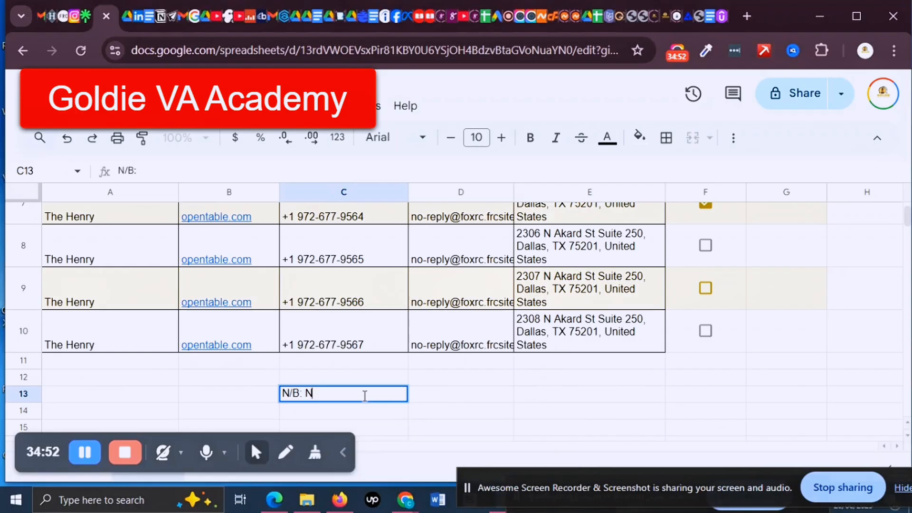
key("BackSpace")
type("The note se")
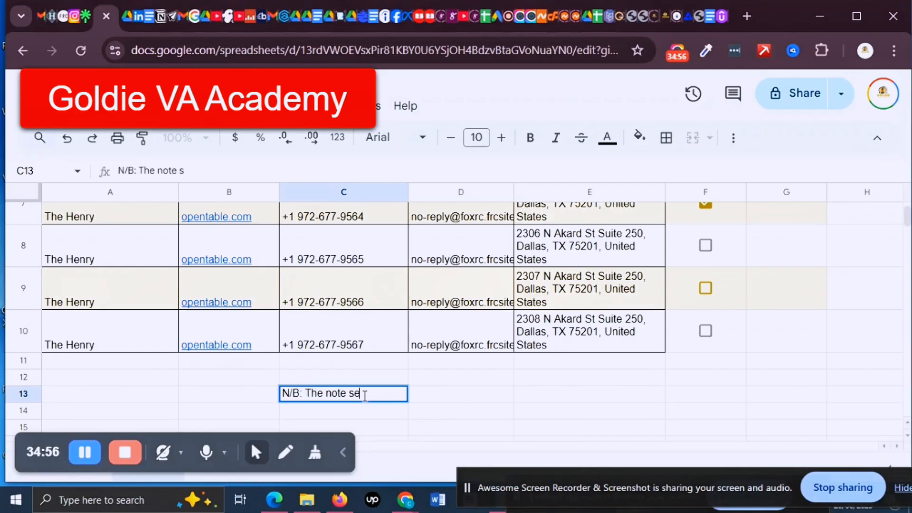
type("ssion is t")
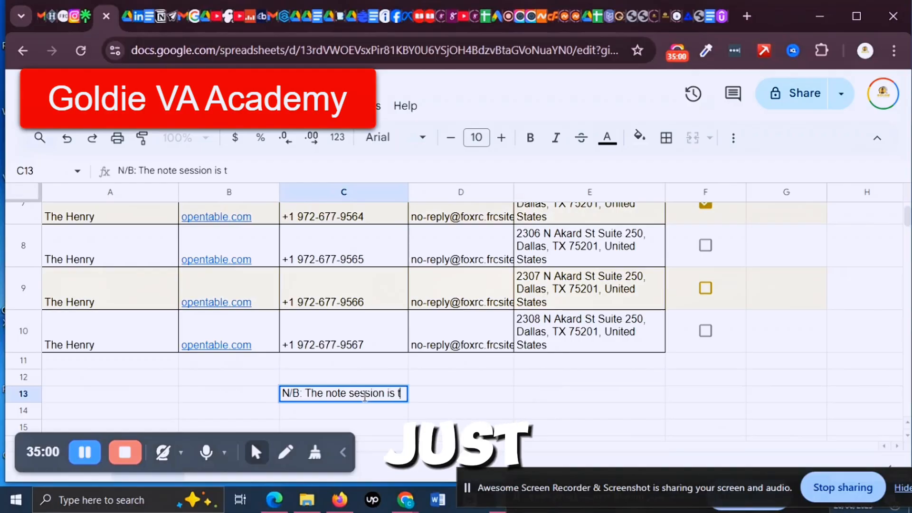
key("BackSpace")
type("shows")
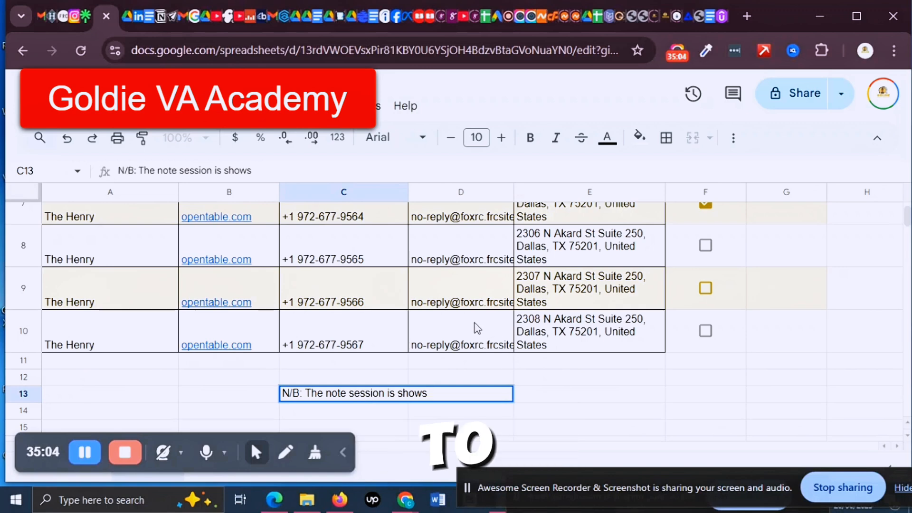
scroll(738, 315, "up", 4)
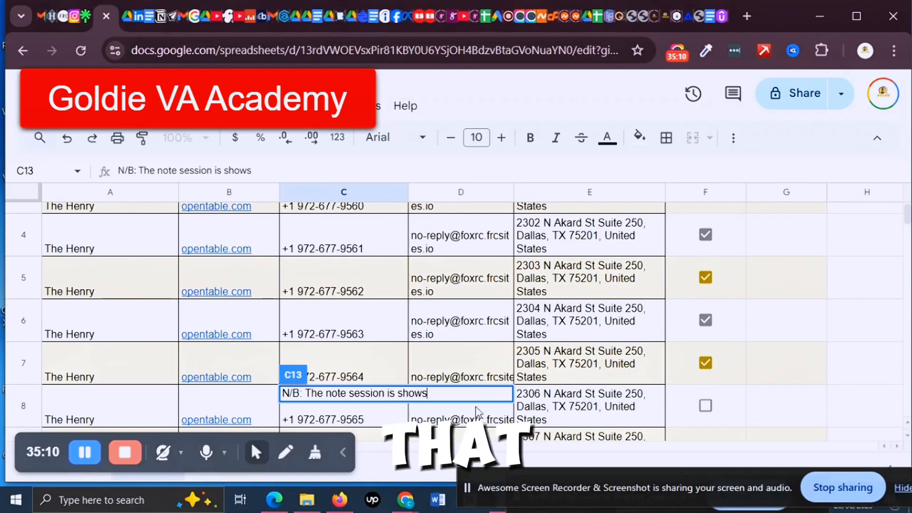
scroll(725, 290, "down", 4)
scroll(554, 359, "down", 2)
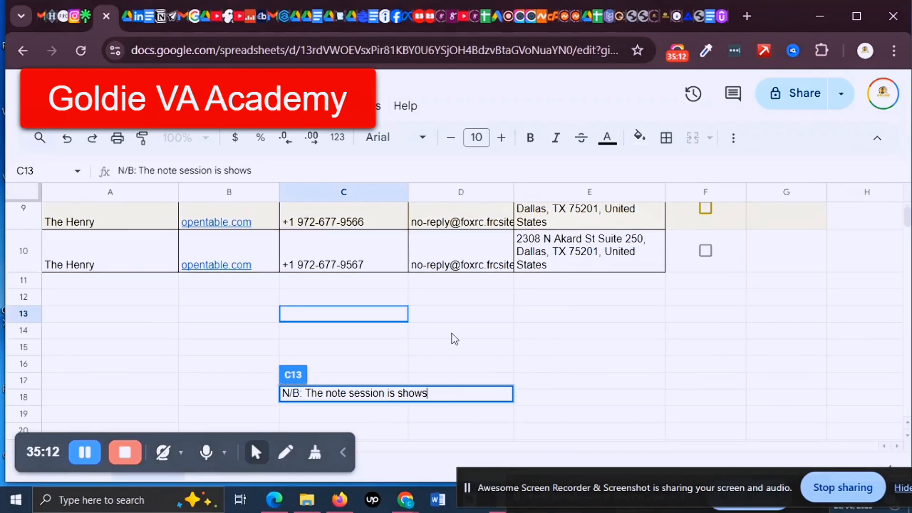
left_click(412, 332)
- Fill the block of cells B12:E16 around the note with an orange background
scroll(872, 237, "up", 4)
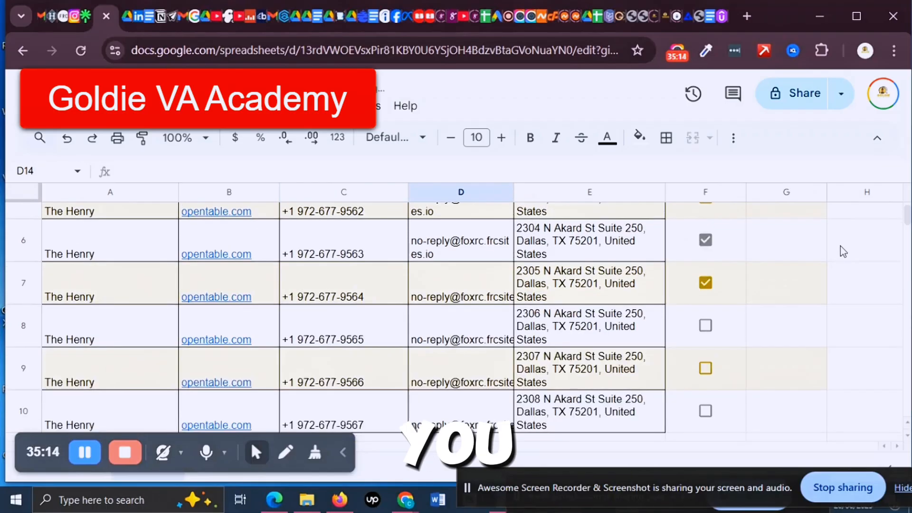
scroll(468, 379, "down", 2)
left_click_drag(228, 377, 520, 389)
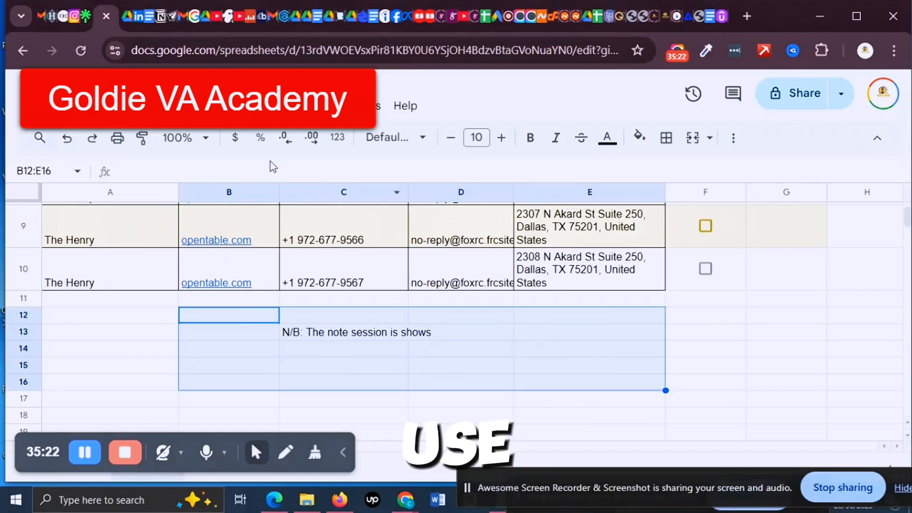
left_click(642, 137)
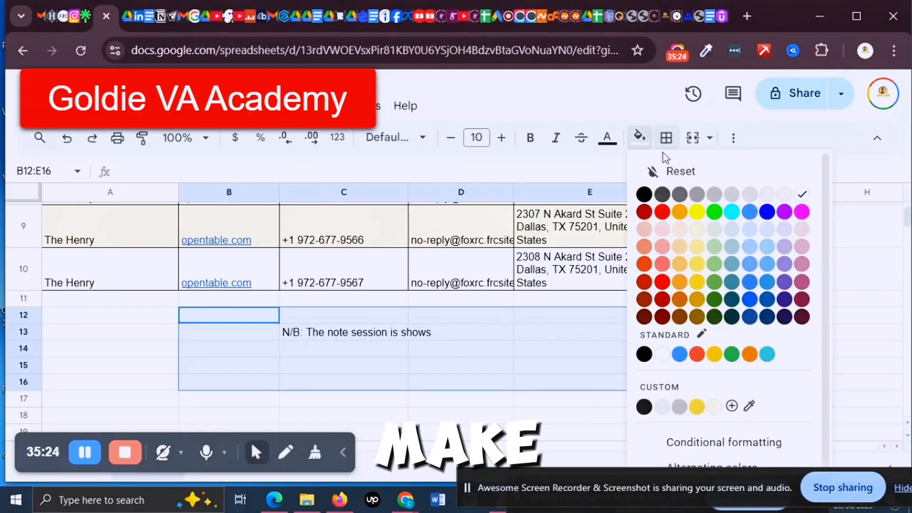
left_click(680, 214)
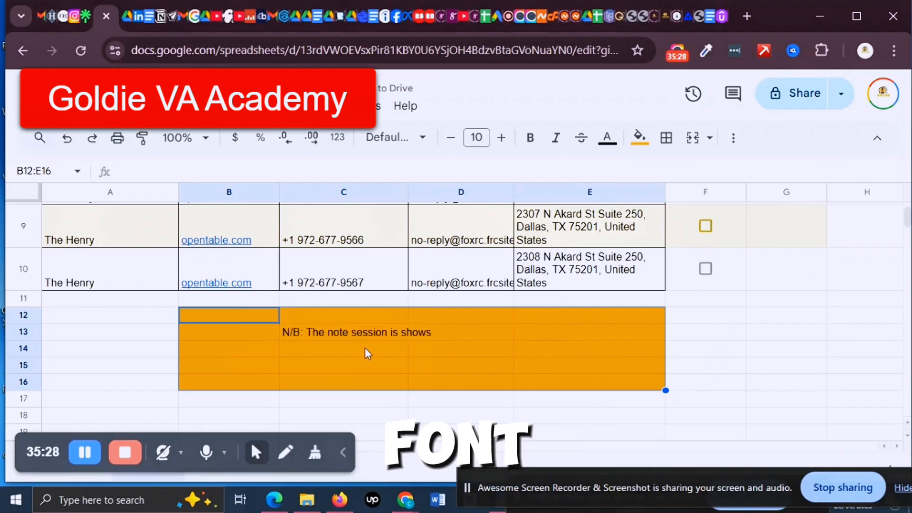
- Color the whole text of the note in C13 white
left_click(415, 335)
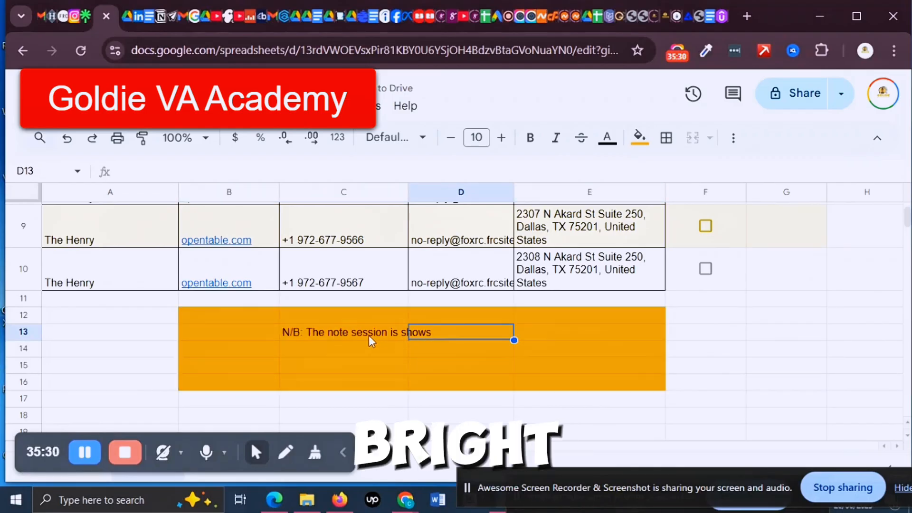
double_click(323, 336)
left_click_drag(293, 333, 288, 333)
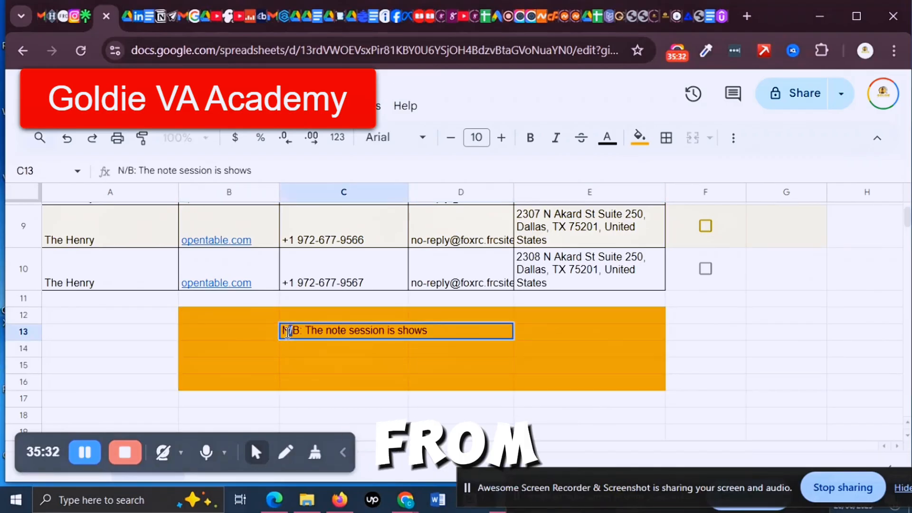
left_click_drag(439, 331, 281, 329)
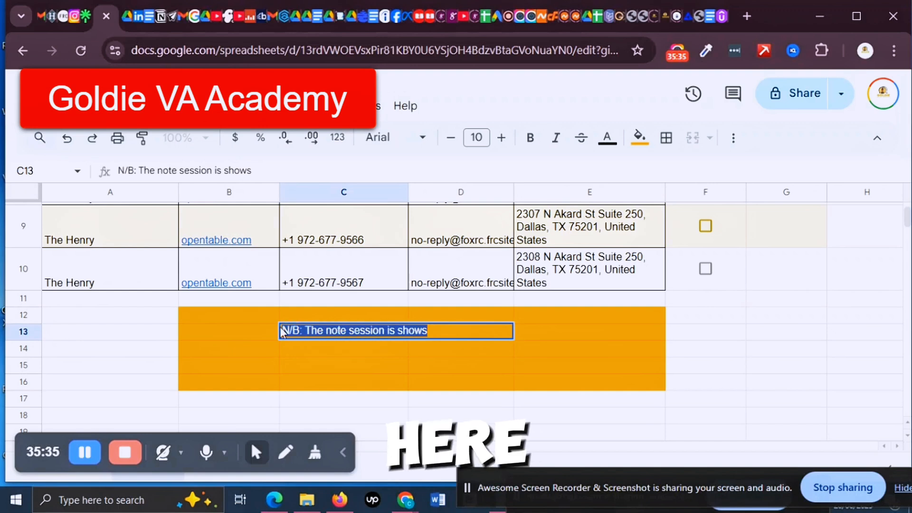
left_click(609, 140)
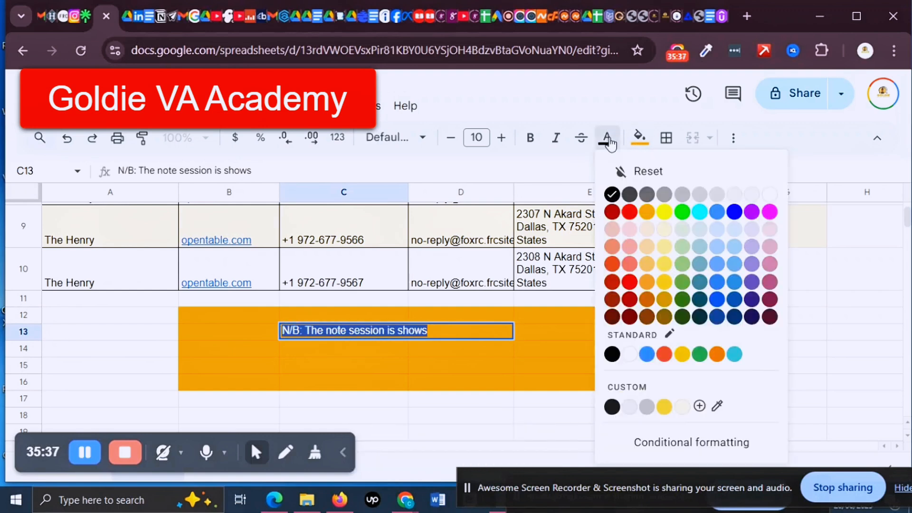
left_click(632, 360)
left_click(556, 350)
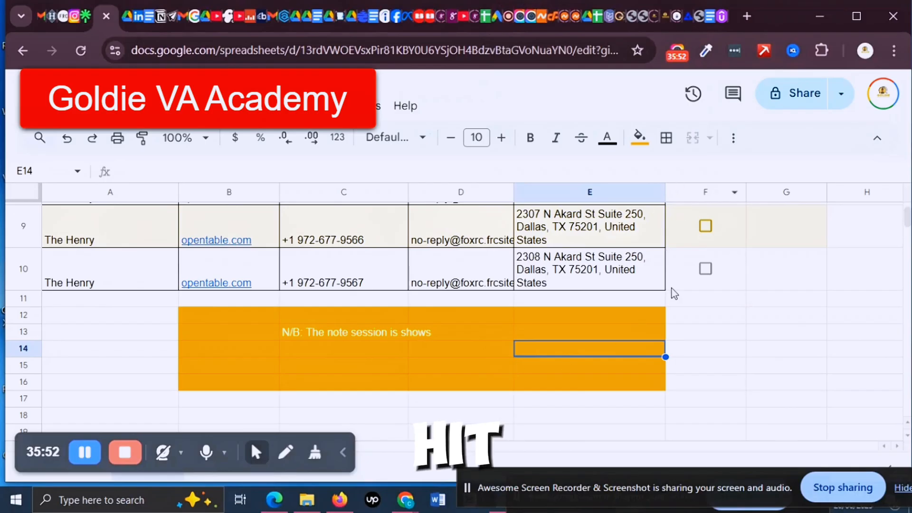
- Insert a dropdown in cell G2 under Results, with a dark green first option named "Good lead"
scroll(665, 316, "up", 2)
scroll(678, 320, "up", 5)
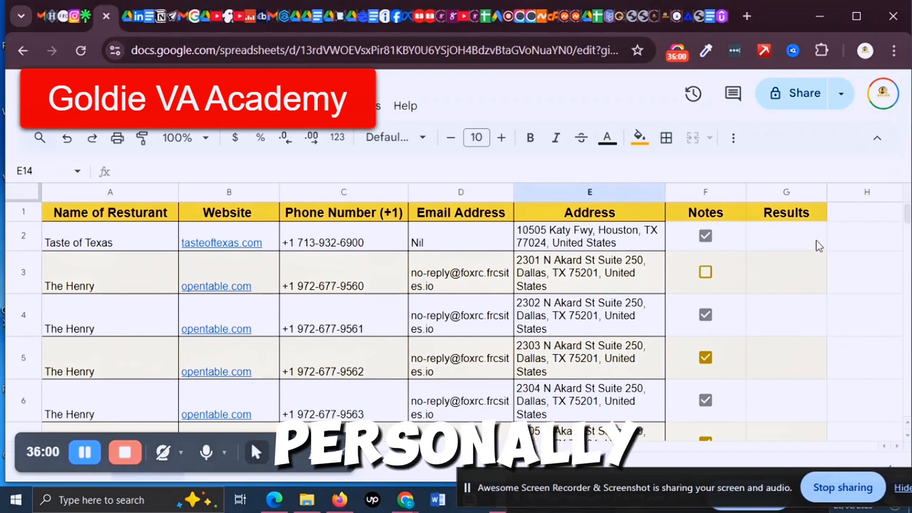
left_click(802, 243)
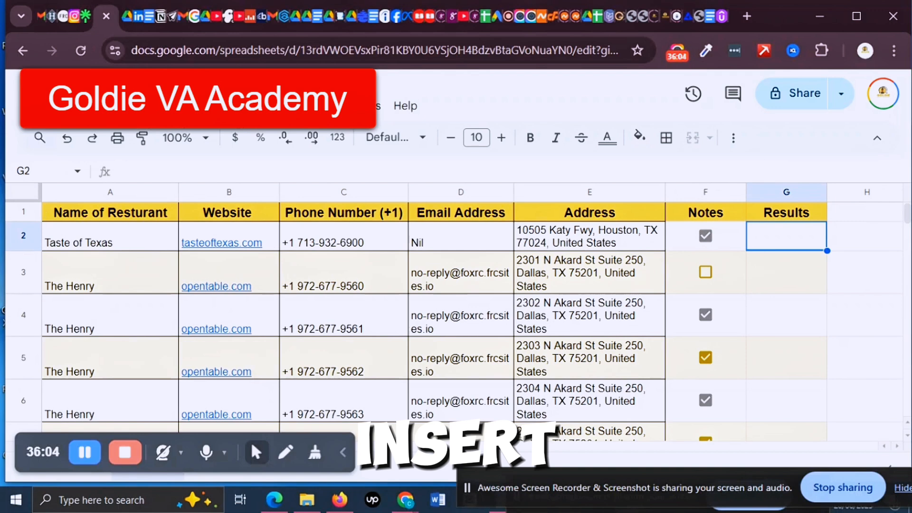
left_click(164, 106)
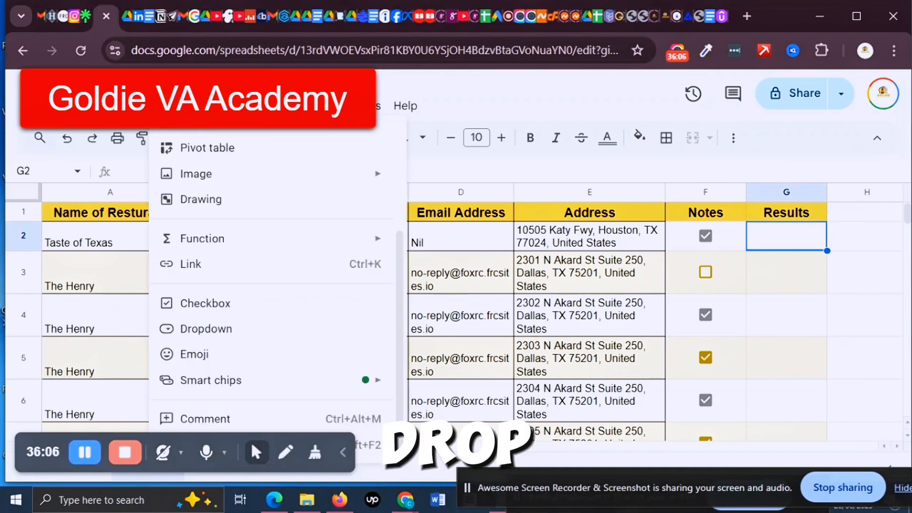
left_click(227, 331)
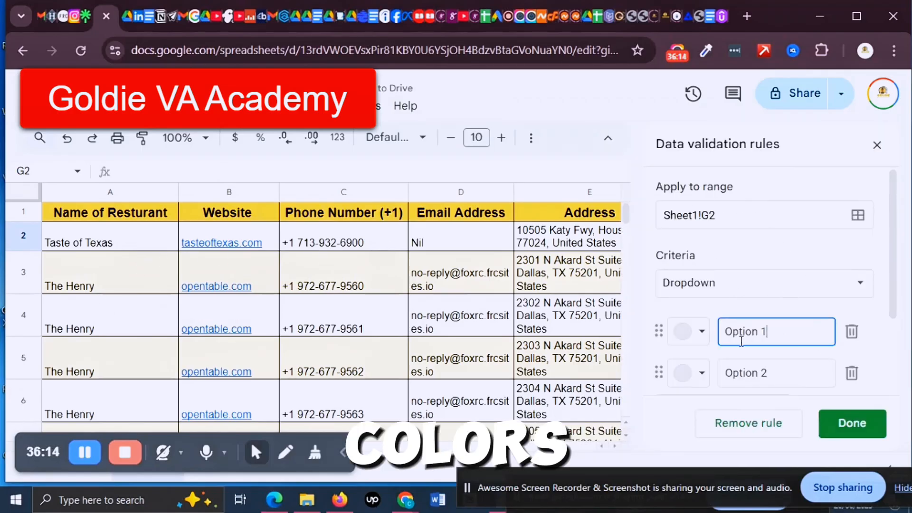
left_click(700, 333)
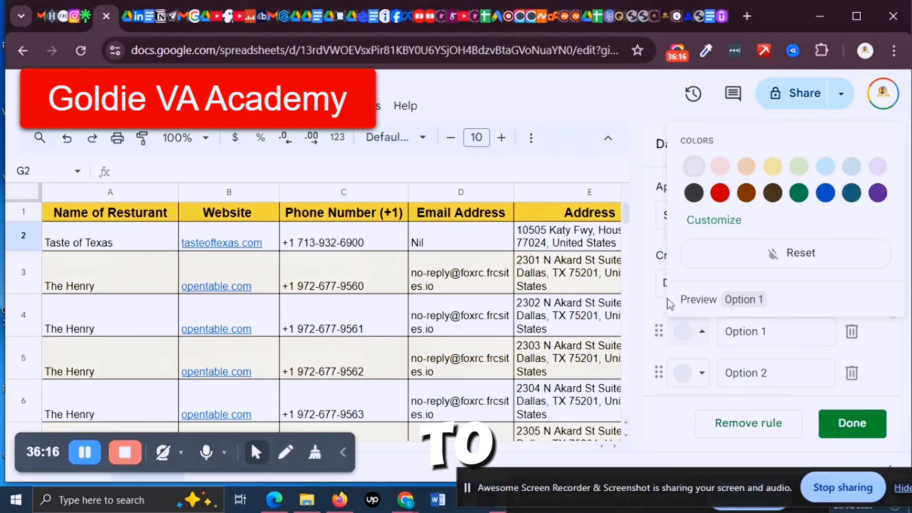
left_click(800, 193)
left_click(765, 332)
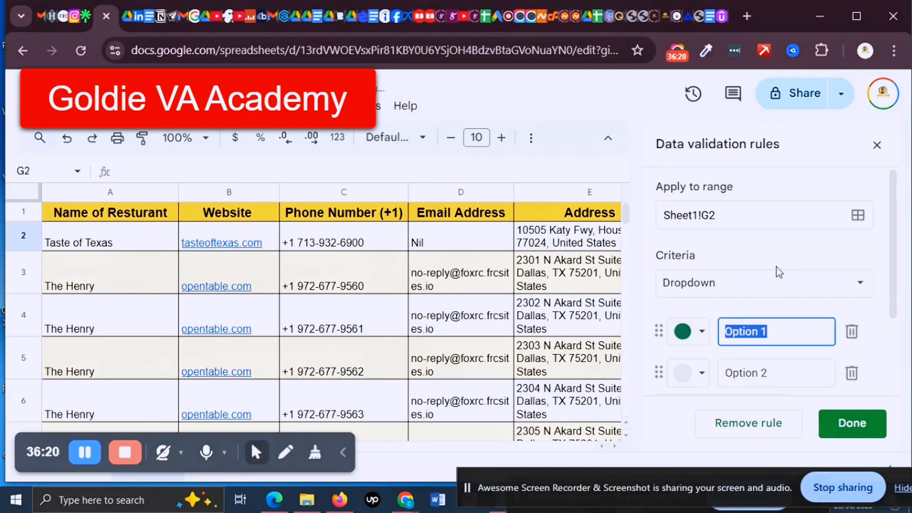
type("G")
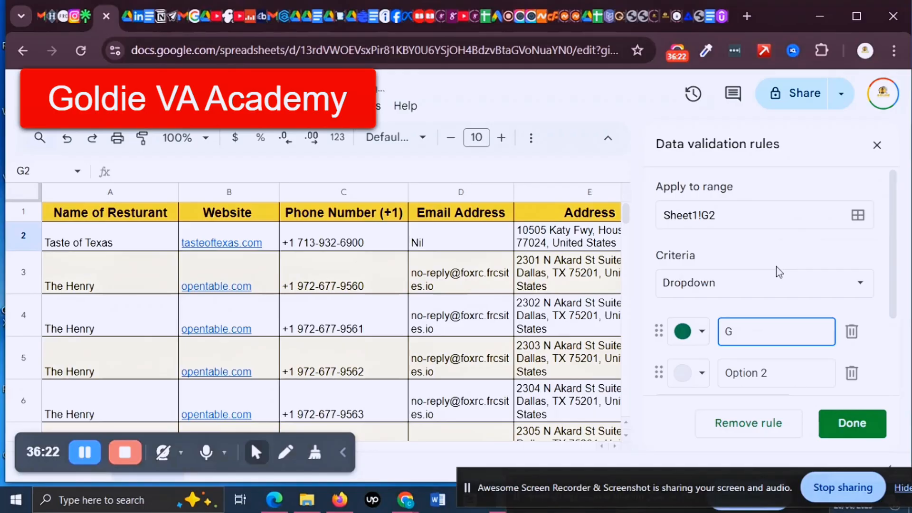
type("ood lead")
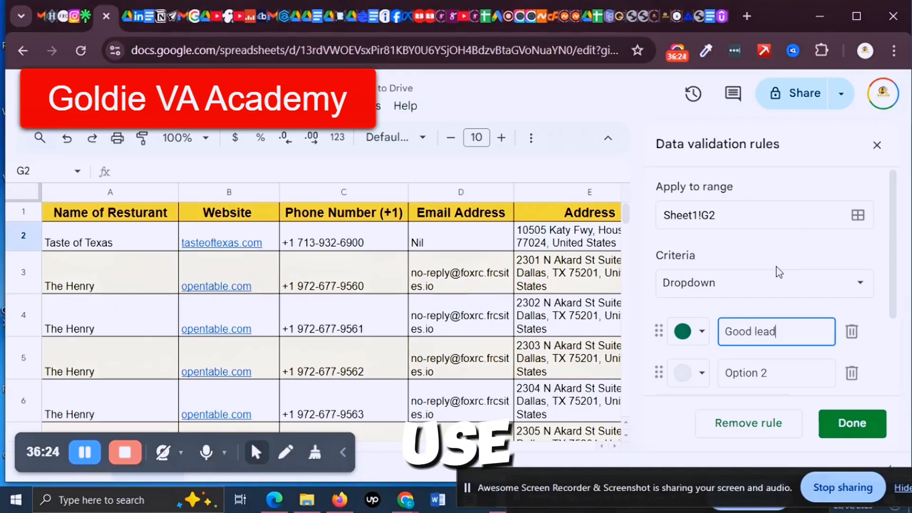
- Color the dropdown's second option red and name it "Bad lead"
left_click(700, 373)
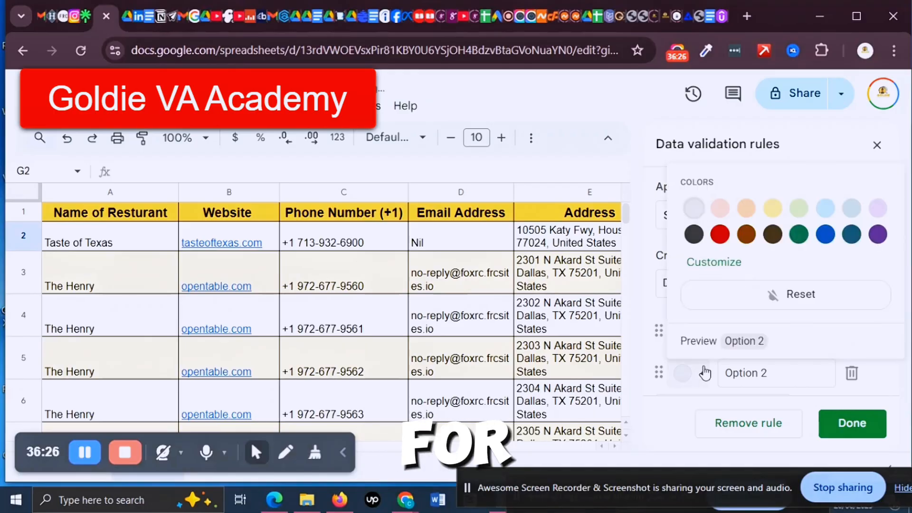
left_click(720, 234)
left_click_drag(774, 373, 728, 379)
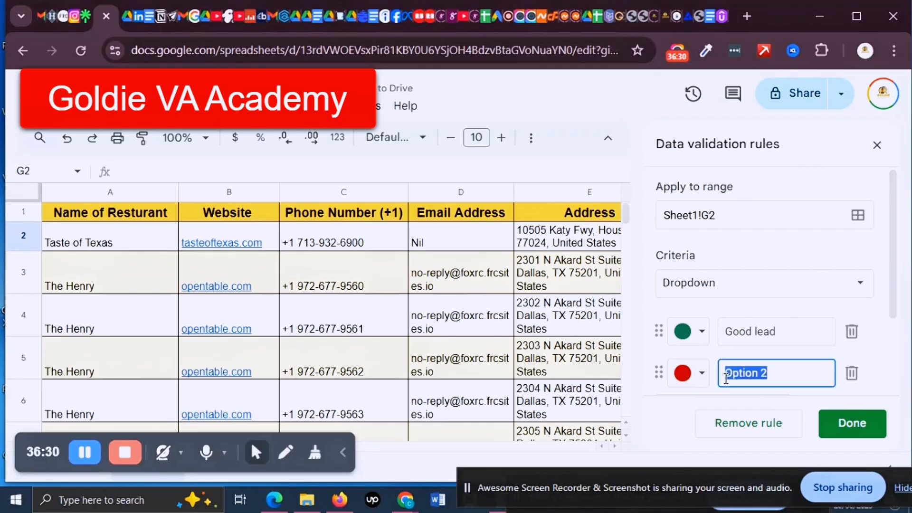
type("Bad l")
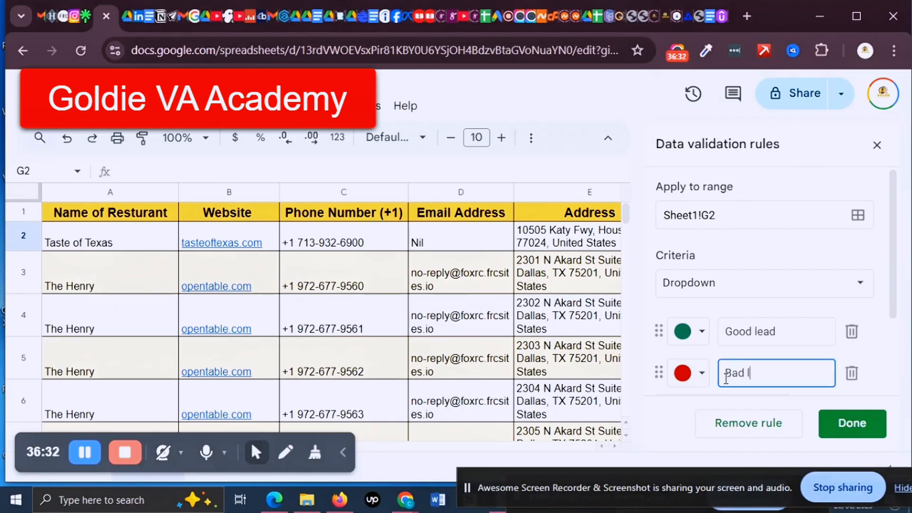
type("lead")
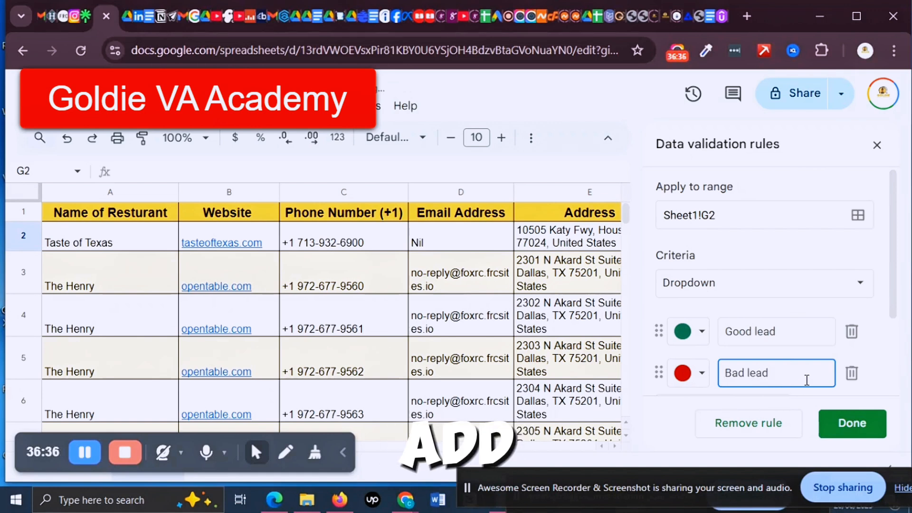
- Add a third dropdown option in light yellow named "Fair Lead"
scroll(807, 380, "down", 2)
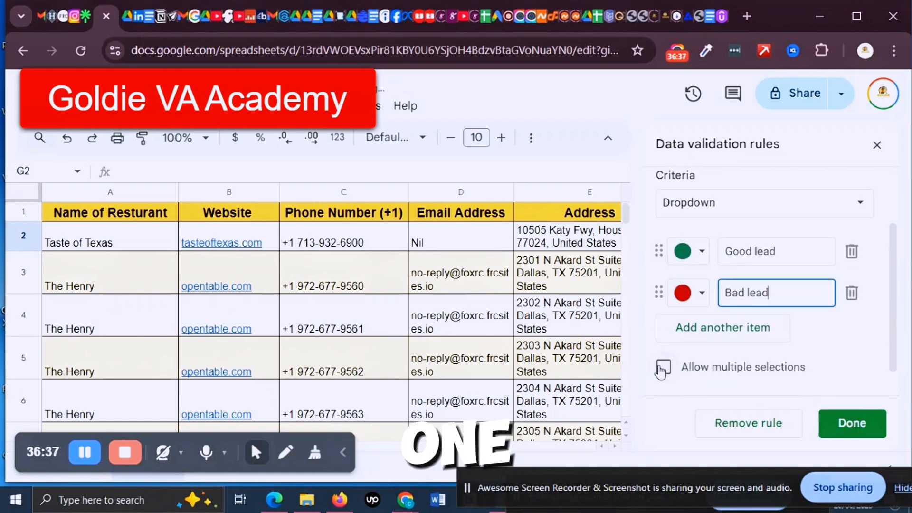
left_click(717, 332)
left_click(697, 339)
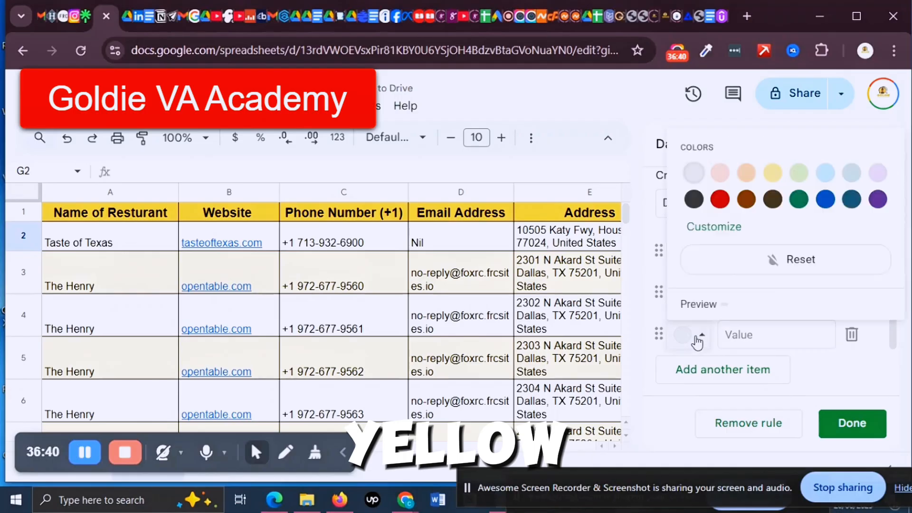
left_click(774, 174)
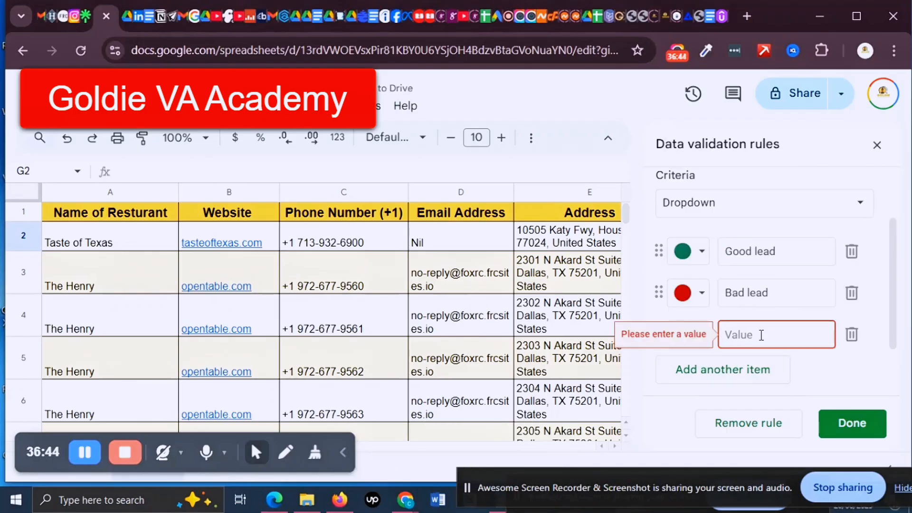
type("Fa")
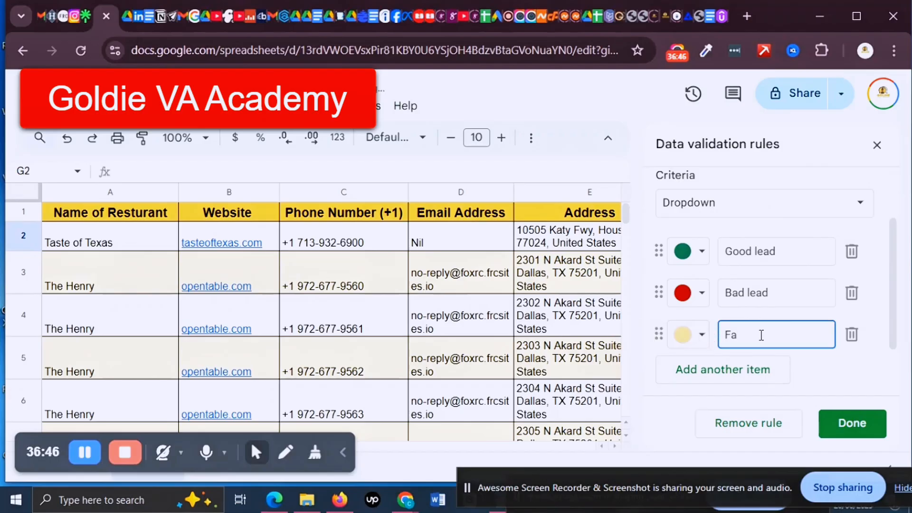
type("ir Lead")
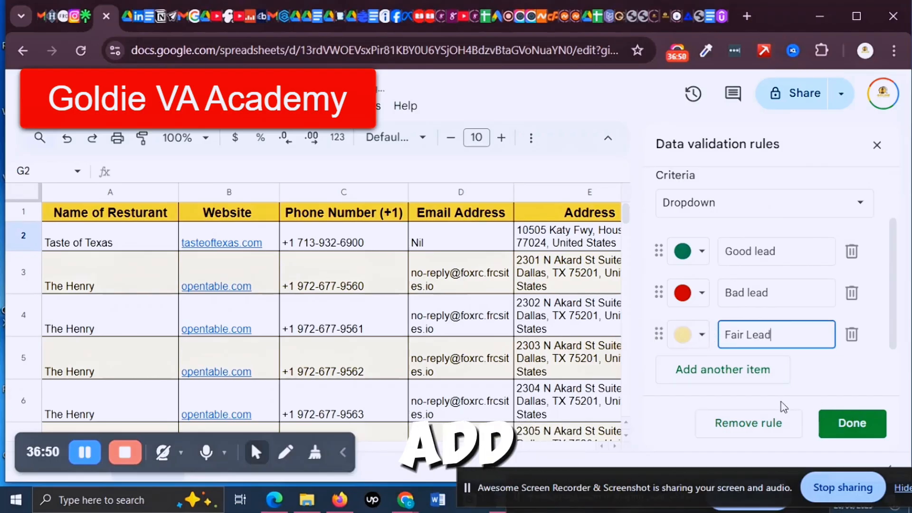
left_click(857, 379)
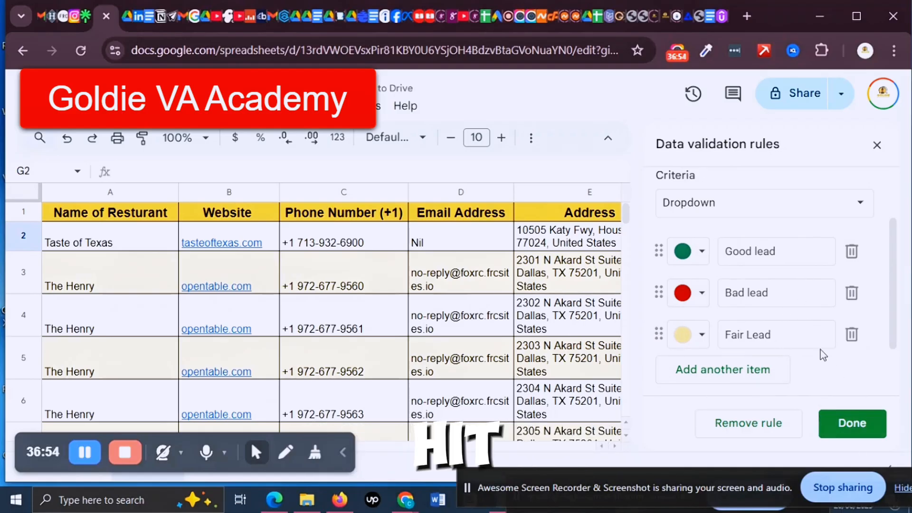
- Save the dropdown rule for G2 and close the data validation rules
scroll(798, 381, "down", 1)
scroll(798, 381, "down", 1)
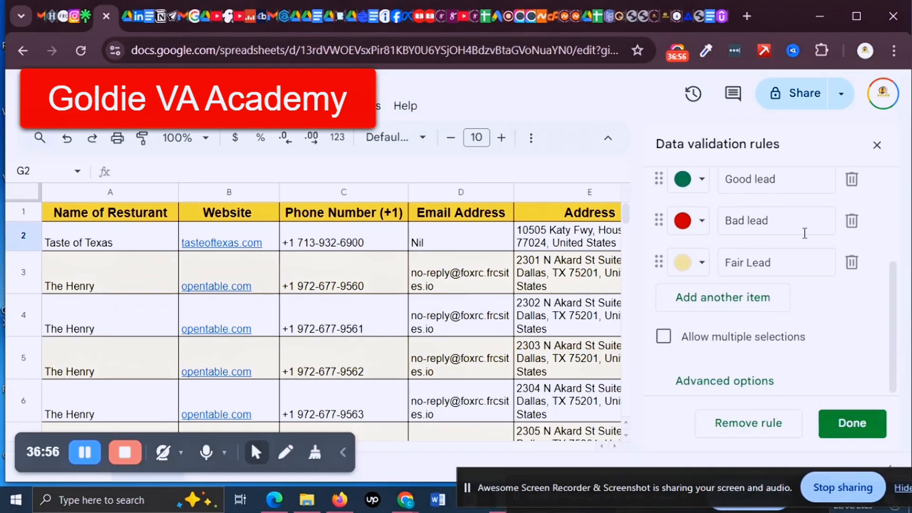
left_click(852, 430)
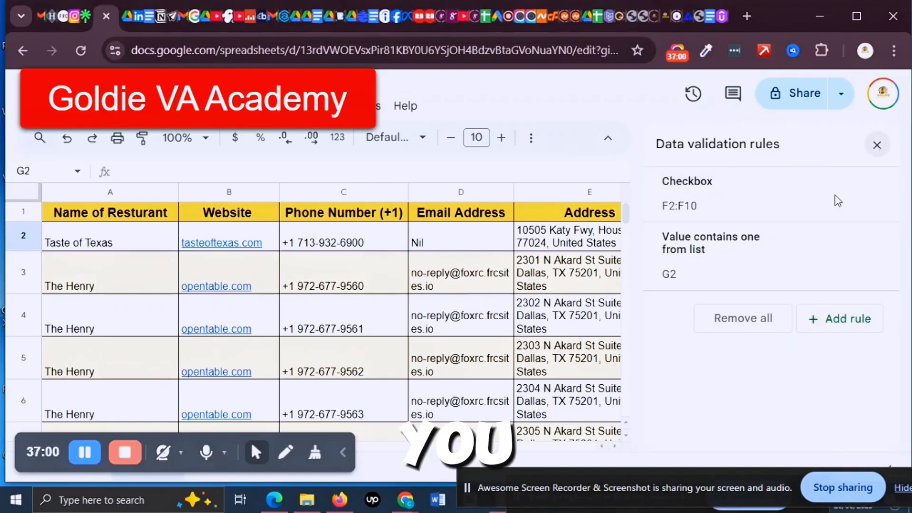
left_click(878, 145)
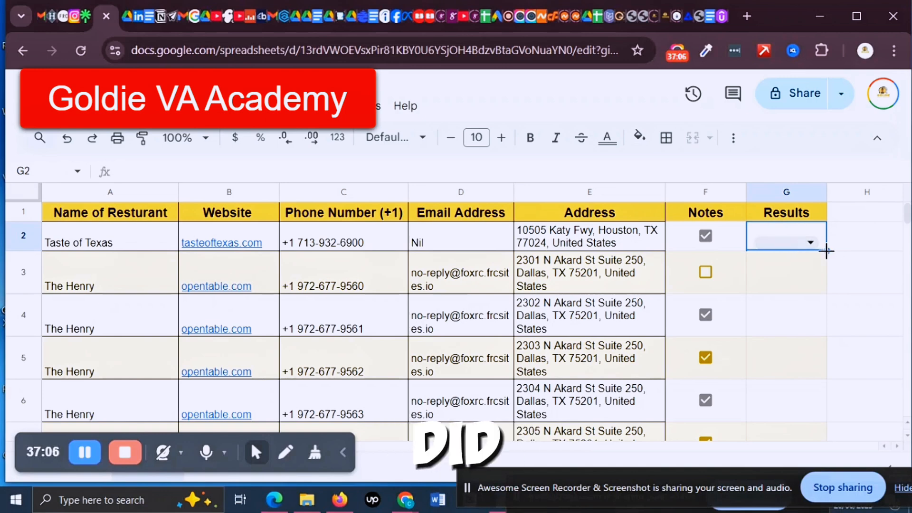
- Fill the G2 dropdown down the Results column through cell G10
left_click_drag(827, 252, 837, 356)
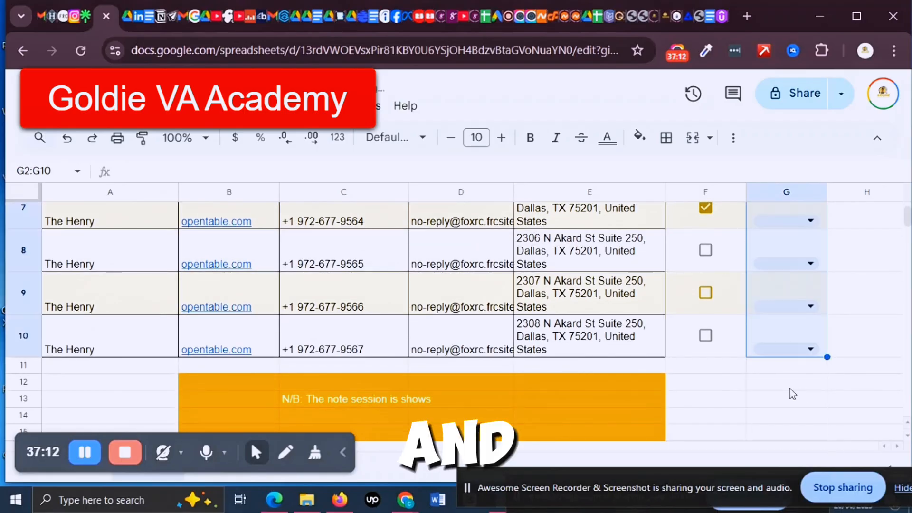
scroll(792, 392, "up", 5)
left_click(847, 288)
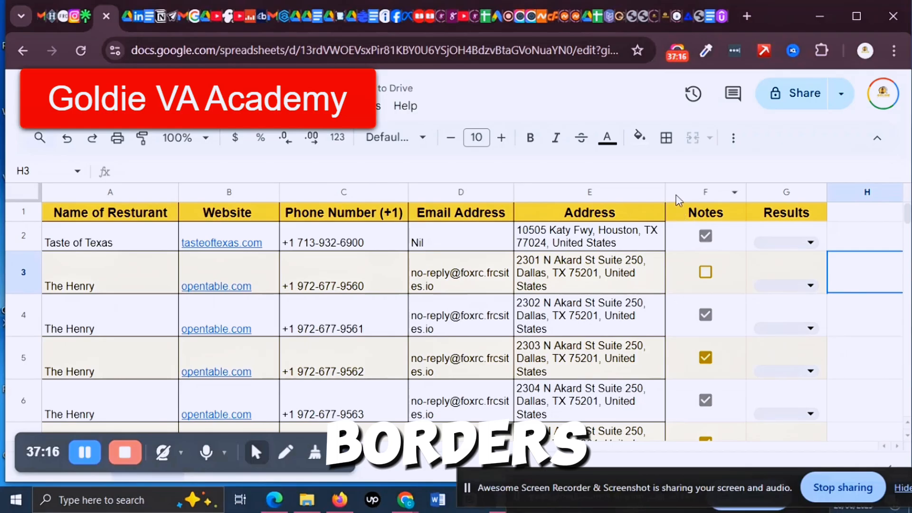
- Apply all borders to the Notes and Results cells, range F1:G10
left_click_drag(677, 194, 806, 296)
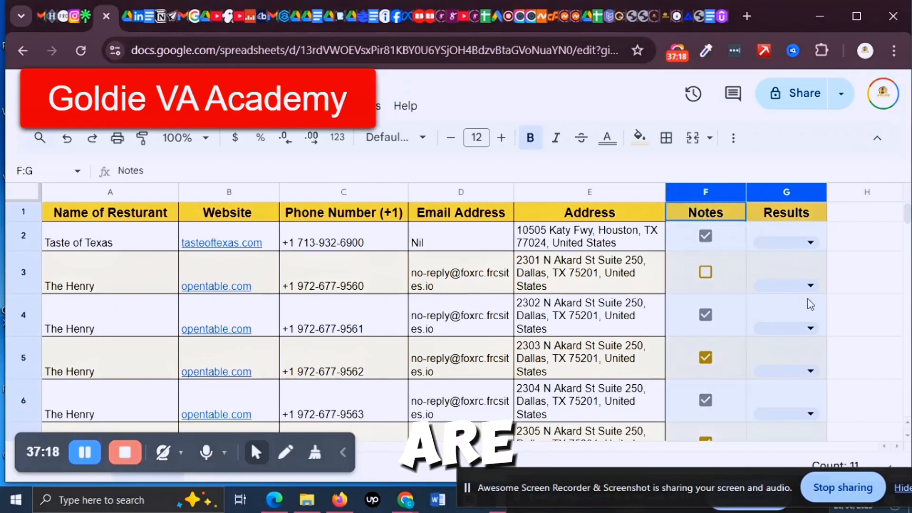
scroll(803, 301, "down", 6)
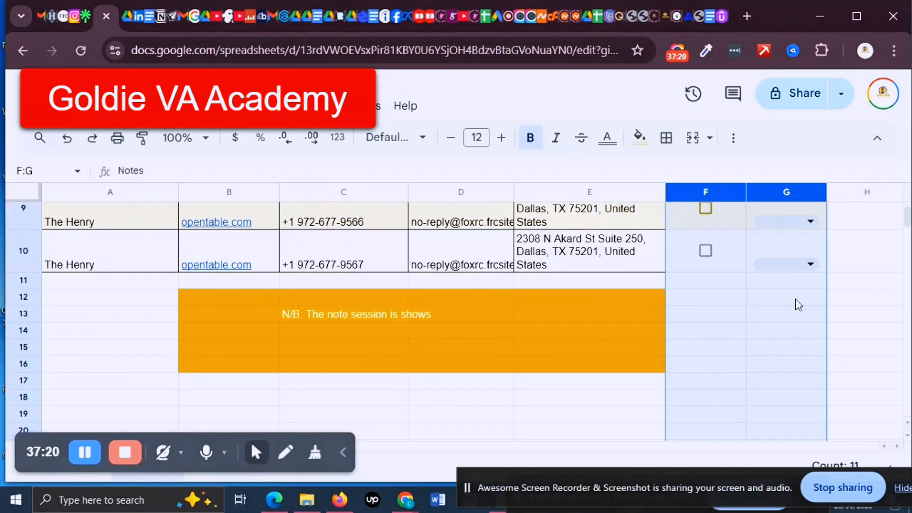
scroll(799, 305, "up", 2)
left_click(862, 360)
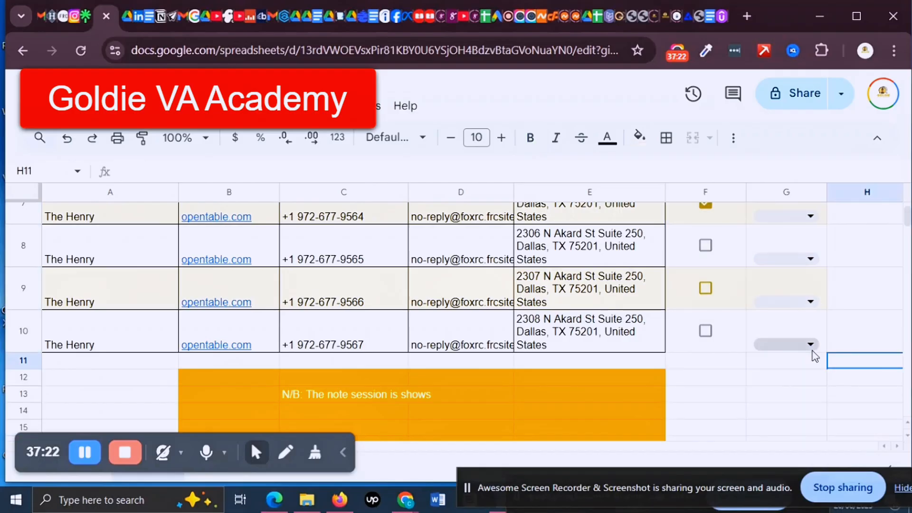
left_click_drag(810, 345, 719, 161)
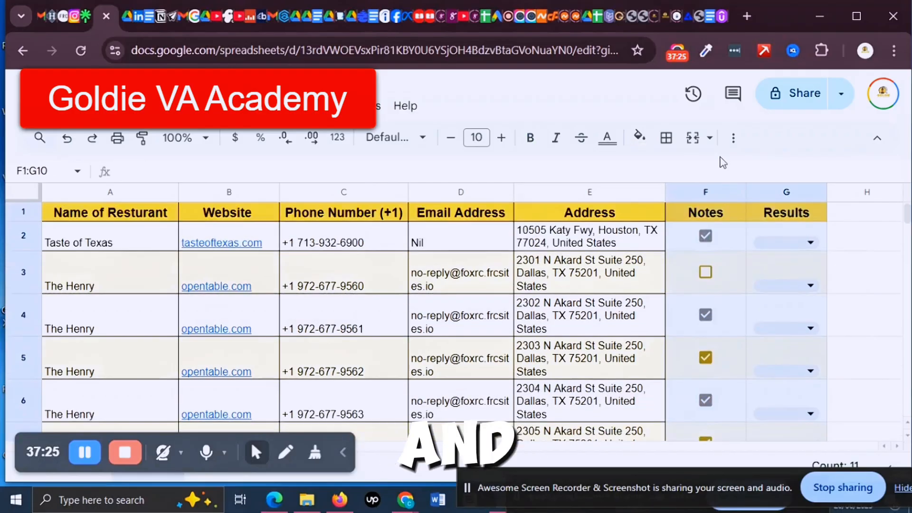
left_click(667, 138)
left_click(675, 173)
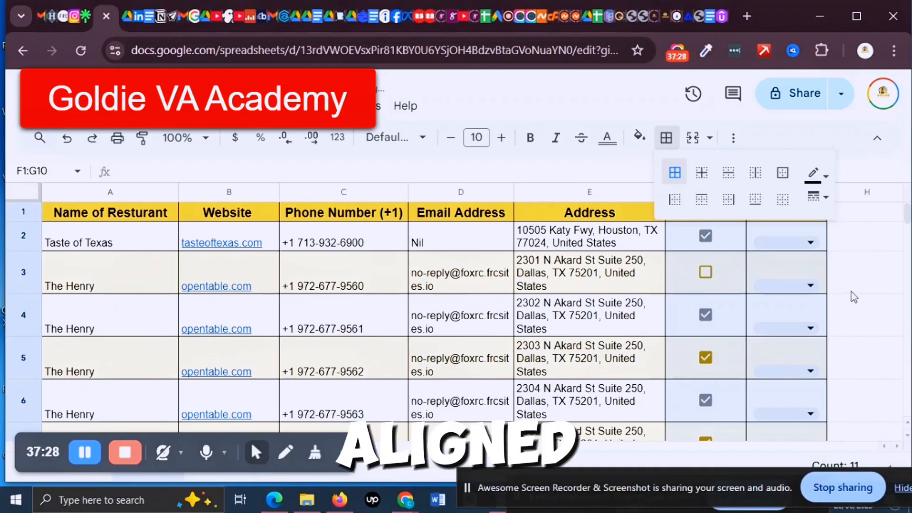
left_click(851, 291)
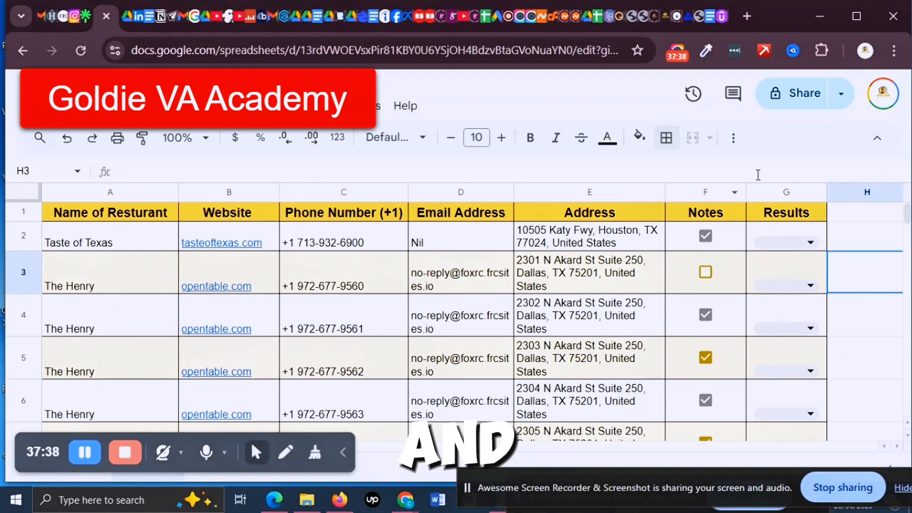
- Set the Taste of Texas result in G2 to "Good lead" and widen the Results column so the label fits on one line
left_click(816, 251)
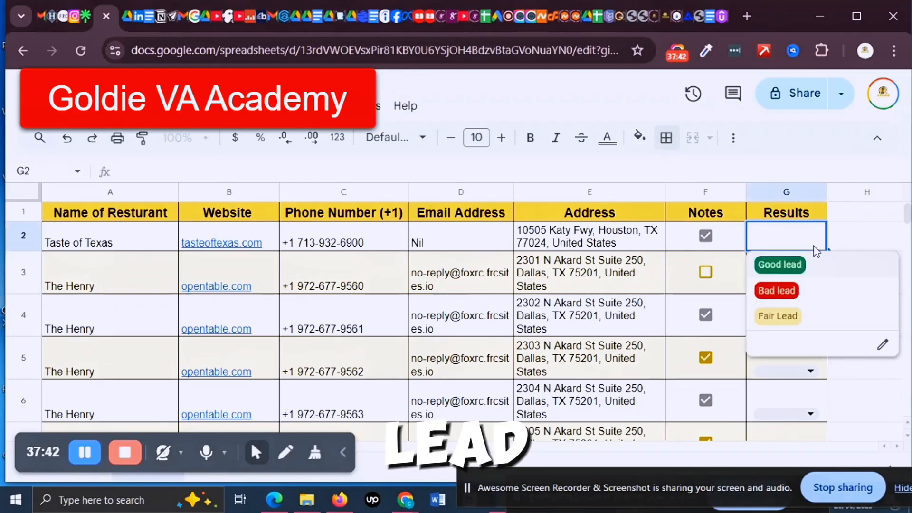
left_click(786, 264)
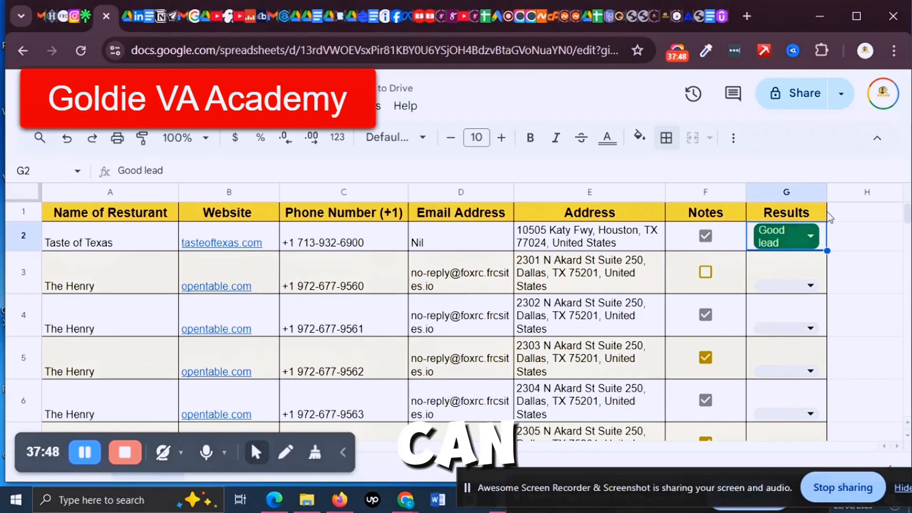
left_click_drag(828, 192, 851, 193)
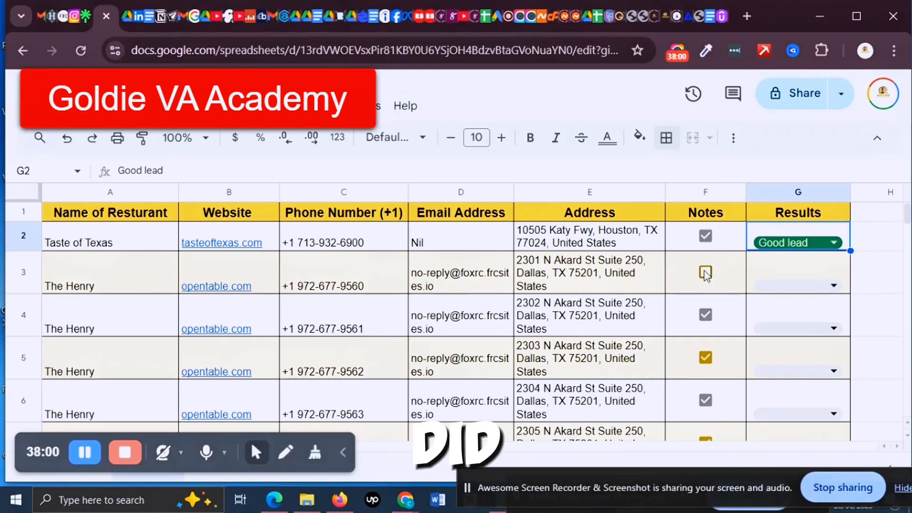
- Set the result for The Henry in G3 to "Bad lead"
left_click(832, 287)
left_click(793, 332)
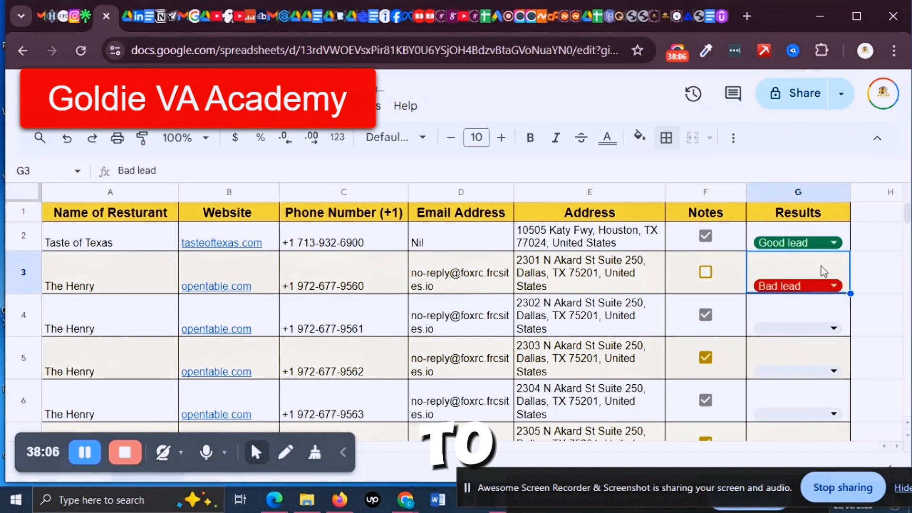
scroll(812, 337, "down", 2)
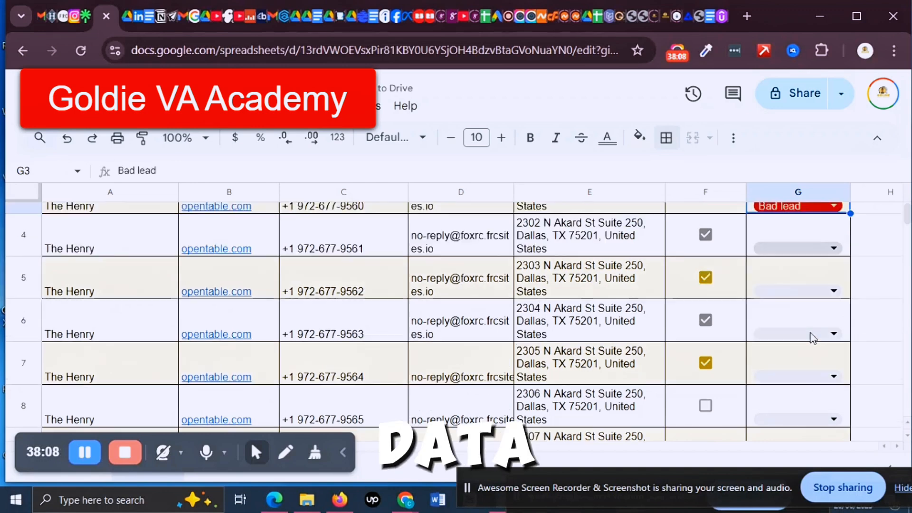
scroll(811, 331, "up", 2)
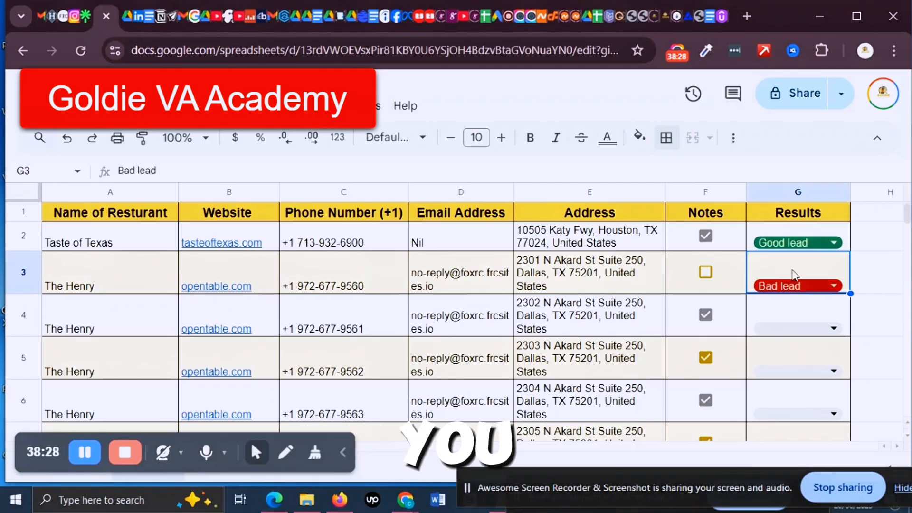
- Review the lead table from the header row down to the orange note below it
scroll(518, 325, "down", 2)
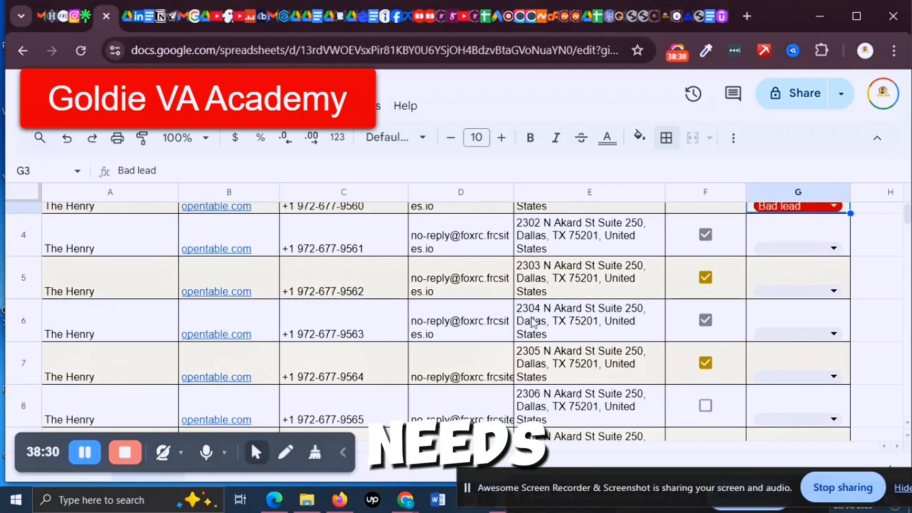
scroll(532, 323, "down", 5)
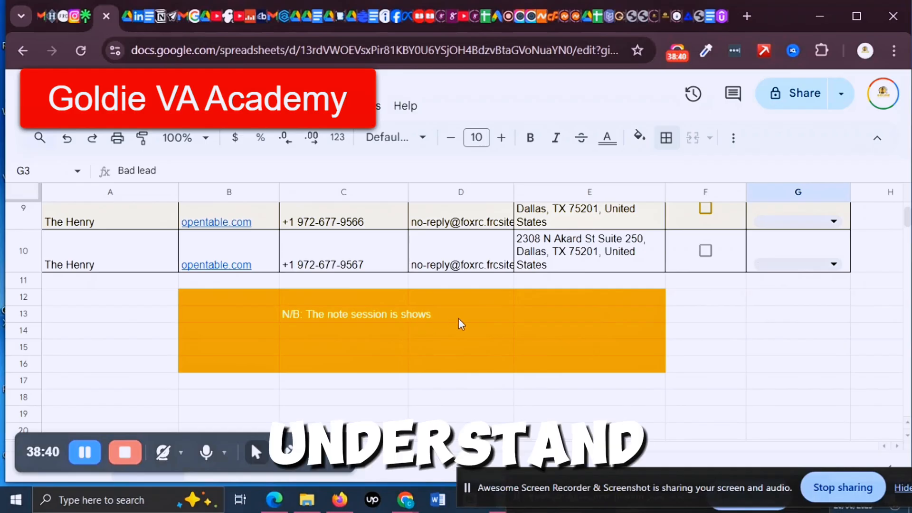
scroll(783, 291, "up", 5)
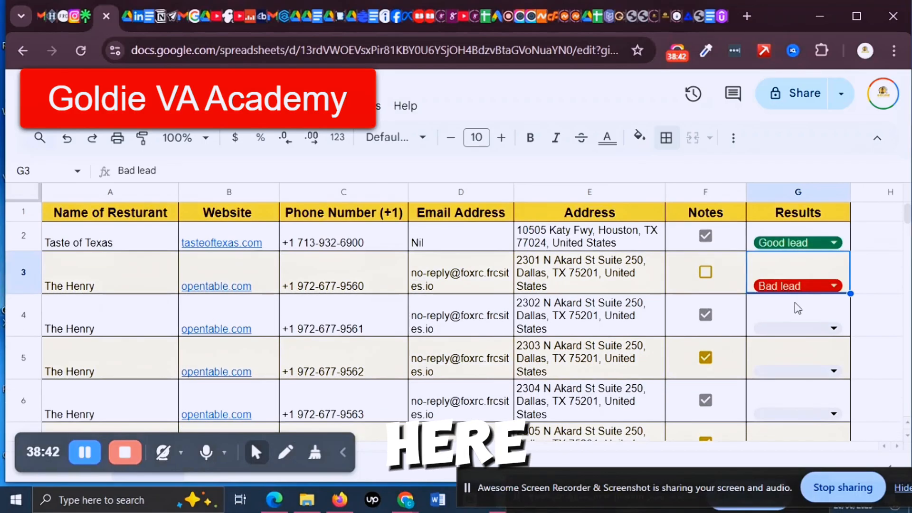
scroll(731, 376, "down", 3)
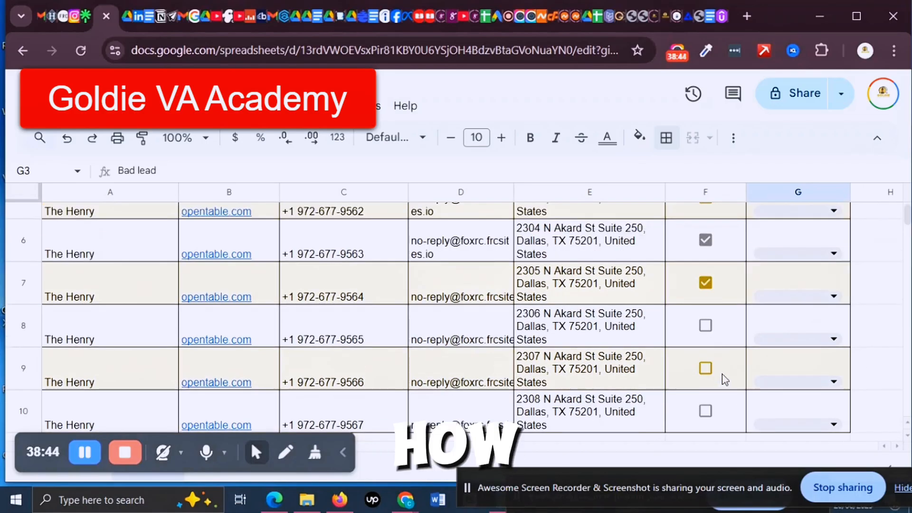
scroll(722, 374, "down", 2)
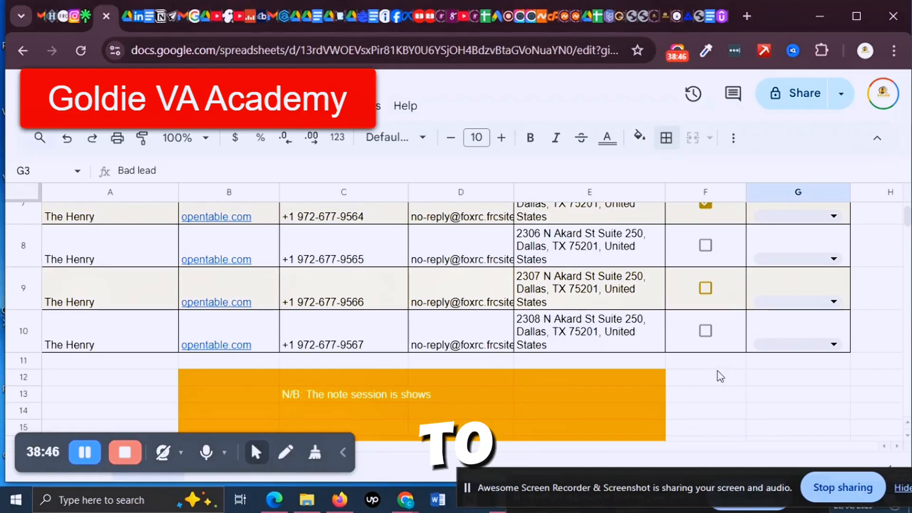
scroll(723, 374, "down", 2)
scroll(723, 372, "up", 5)
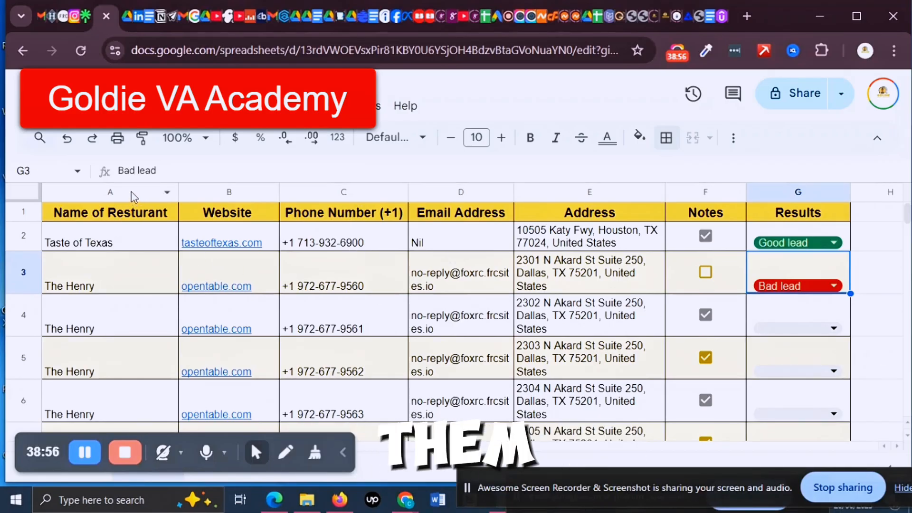
scroll(99, 289, "down", 2)
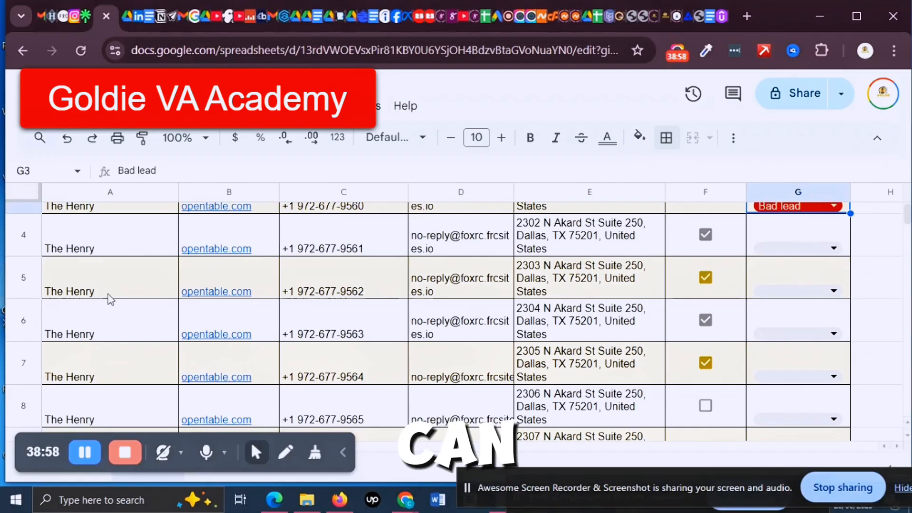
scroll(105, 328, "up", 2)
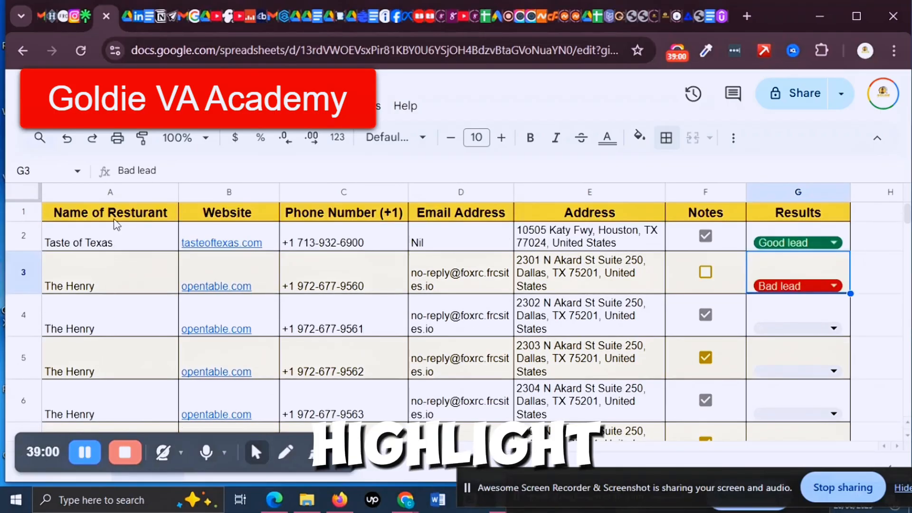
- Center-align the whole restaurant name column, column A, horizontally
left_click(142, 191)
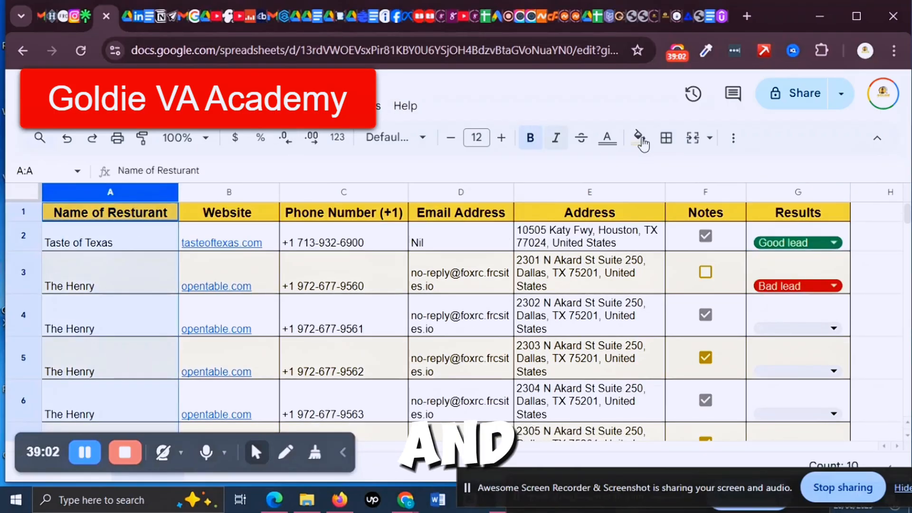
left_click(733, 142)
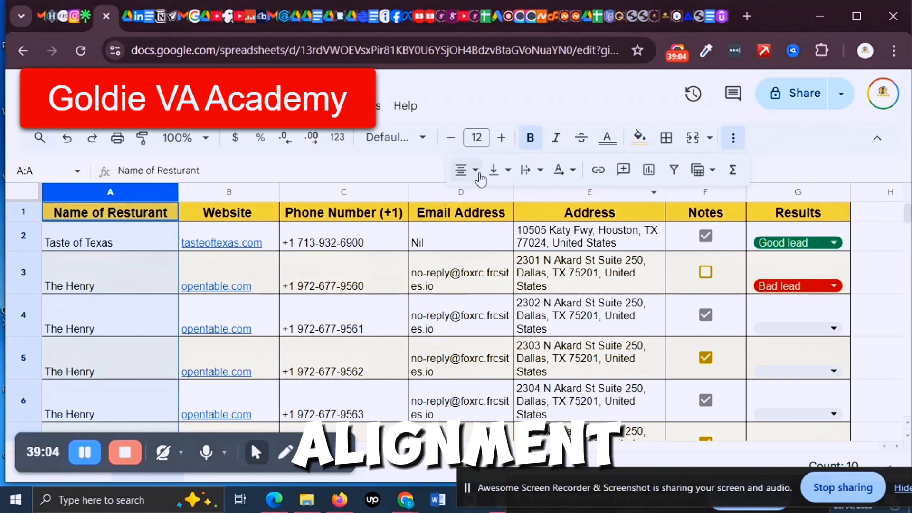
left_click(461, 172)
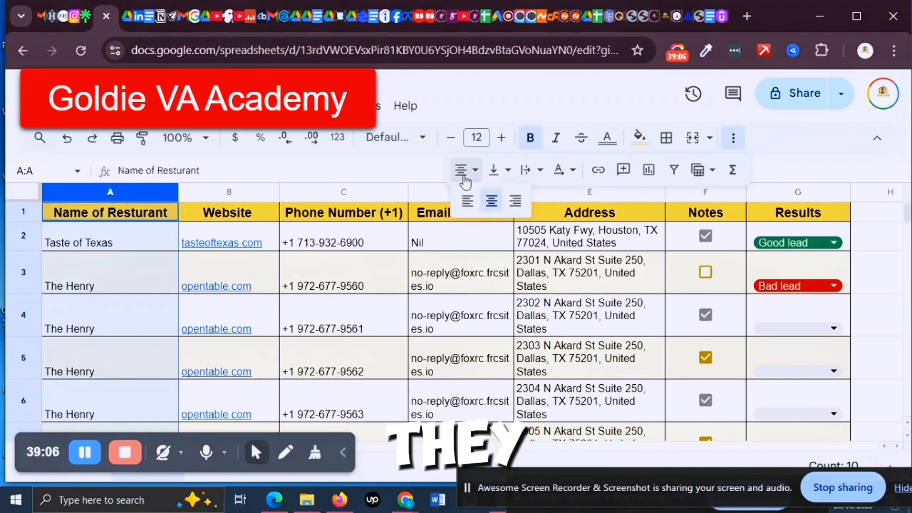
left_click(493, 202)
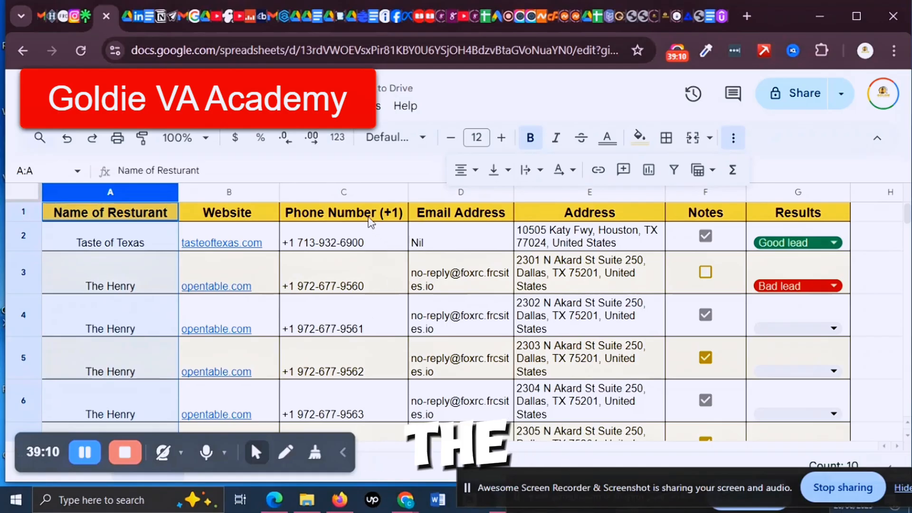
- Center-align the whole Phone Number (+1) column, column C, horizontally
left_click(368, 192)
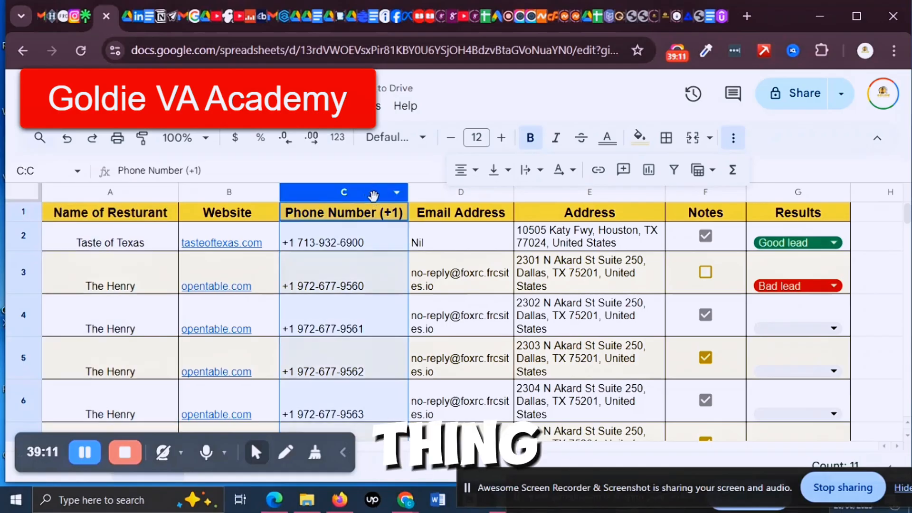
left_click(476, 180)
left_click(493, 201)
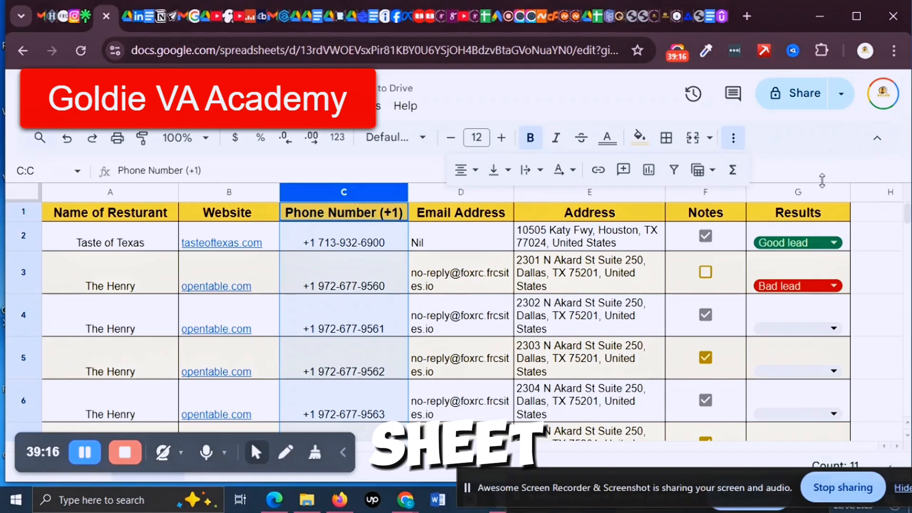
left_click(294, 169)
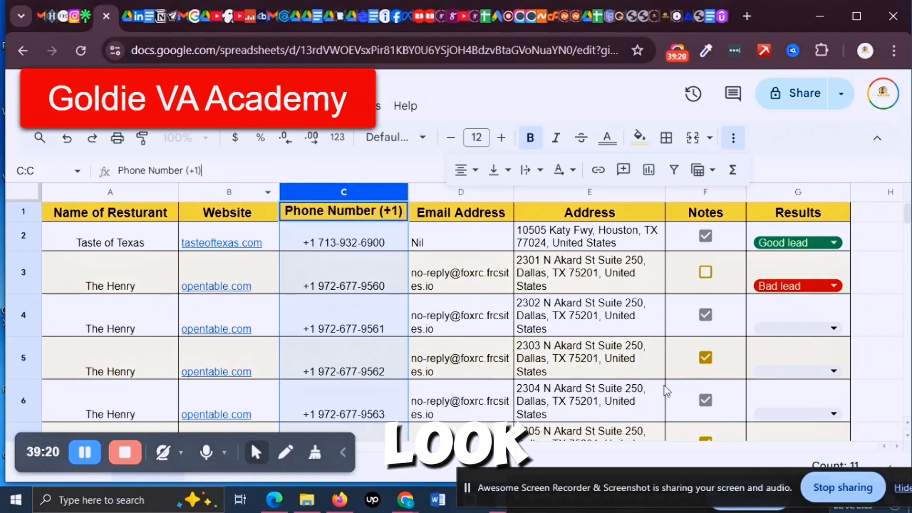
left_click(639, 394)
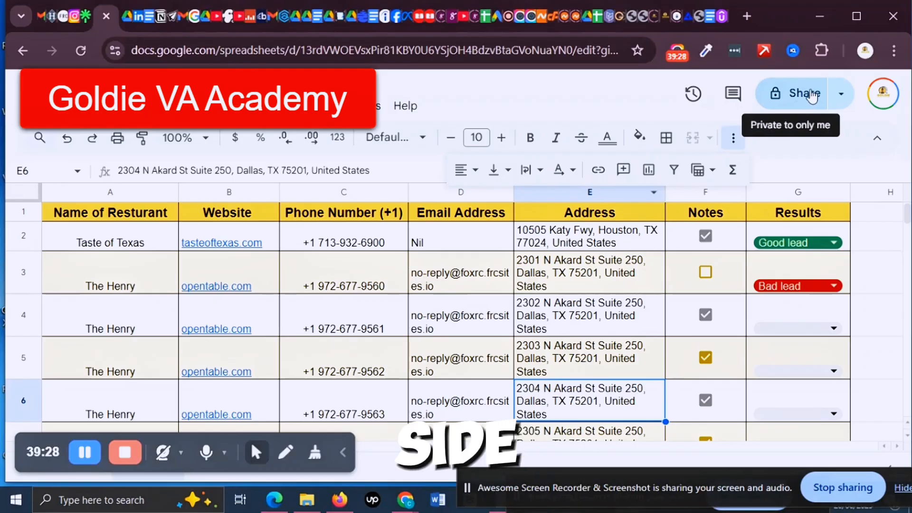
- Open the spreadsheet's sharing settings and set general access to "Anyone with the link" with the Editor role
left_click(848, 97)
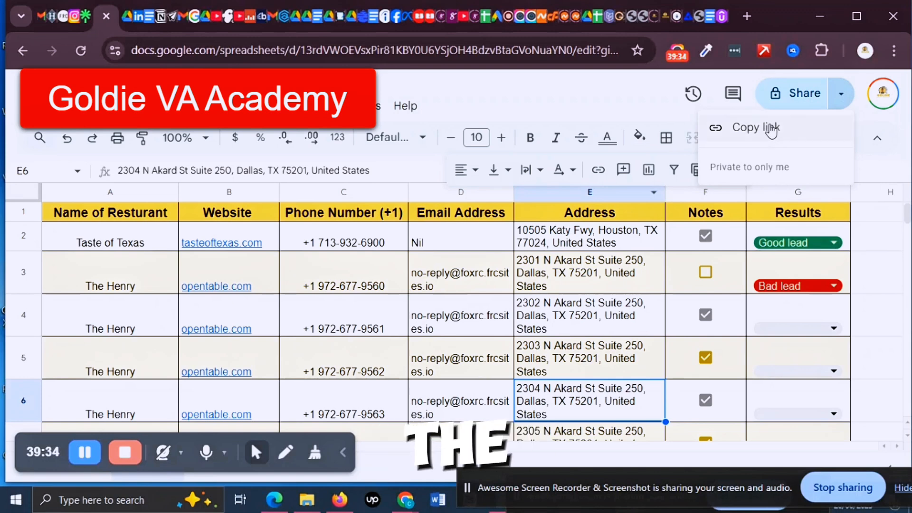
left_click(808, 98)
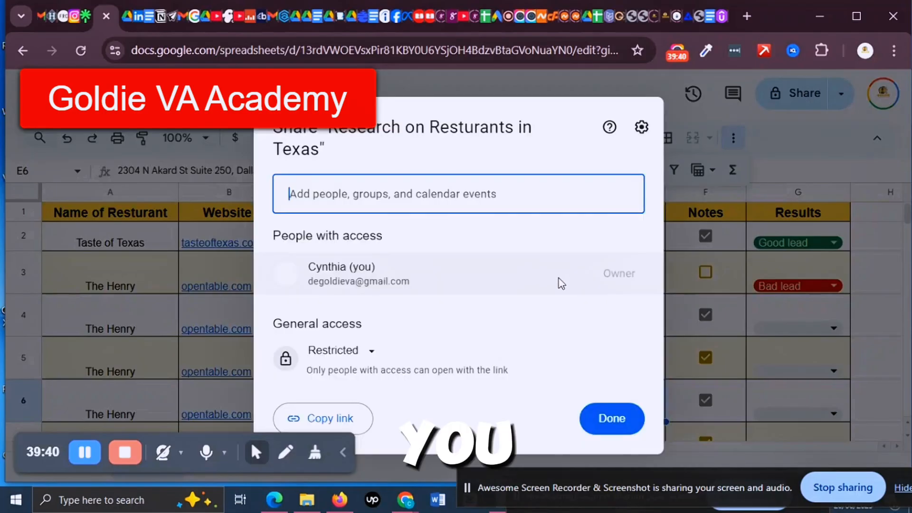
left_click(366, 175)
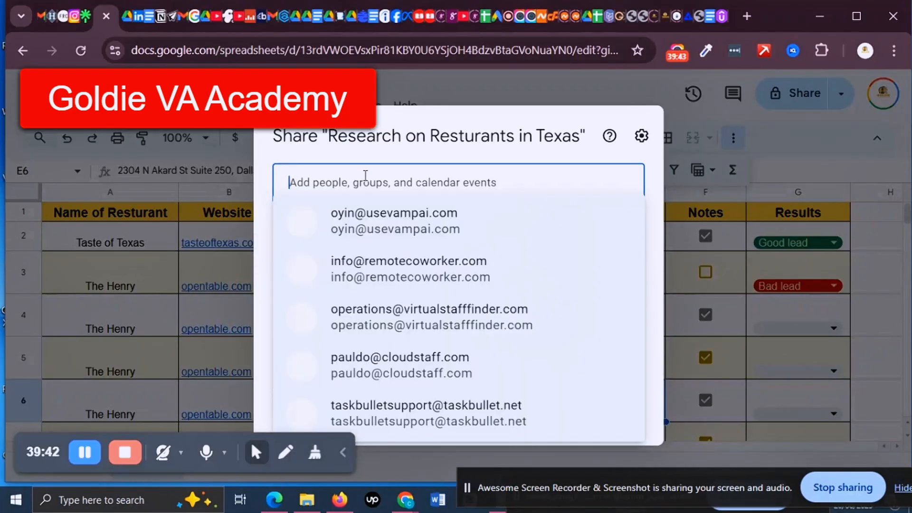
left_click(653, 185)
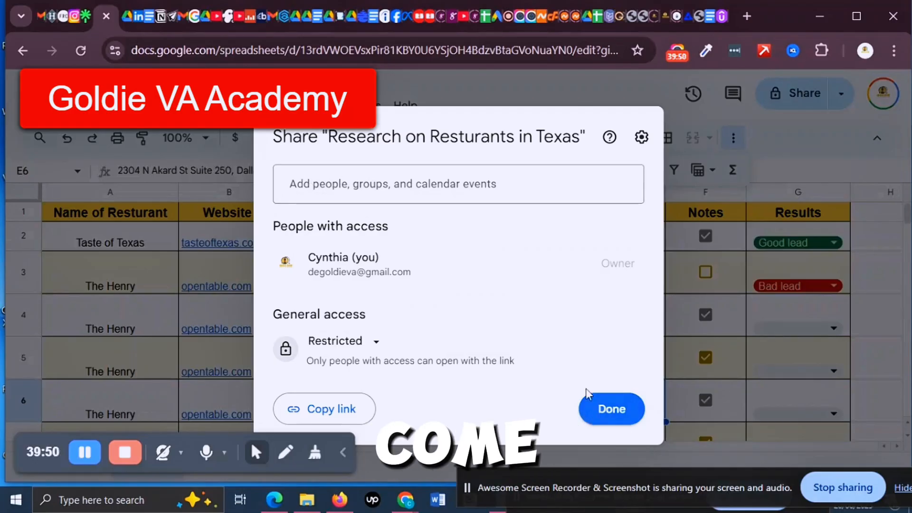
left_click(379, 346)
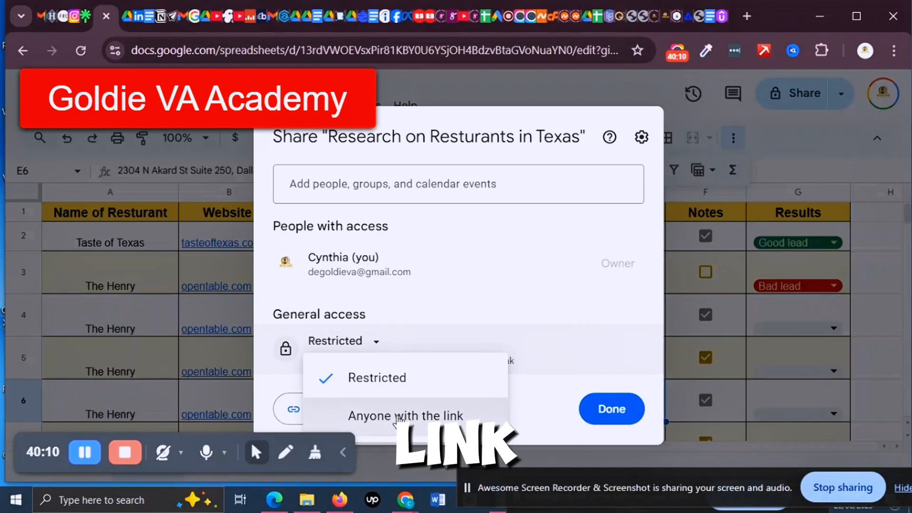
left_click(380, 417)
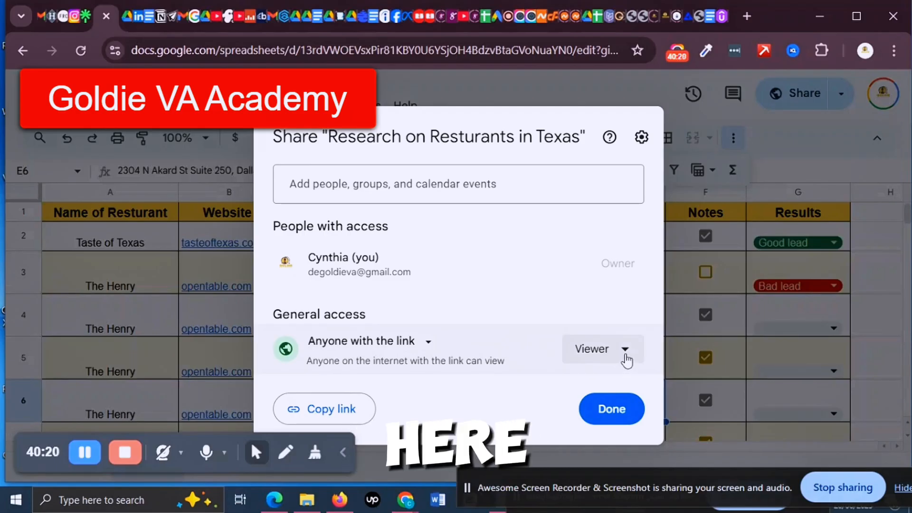
left_click(626, 352)
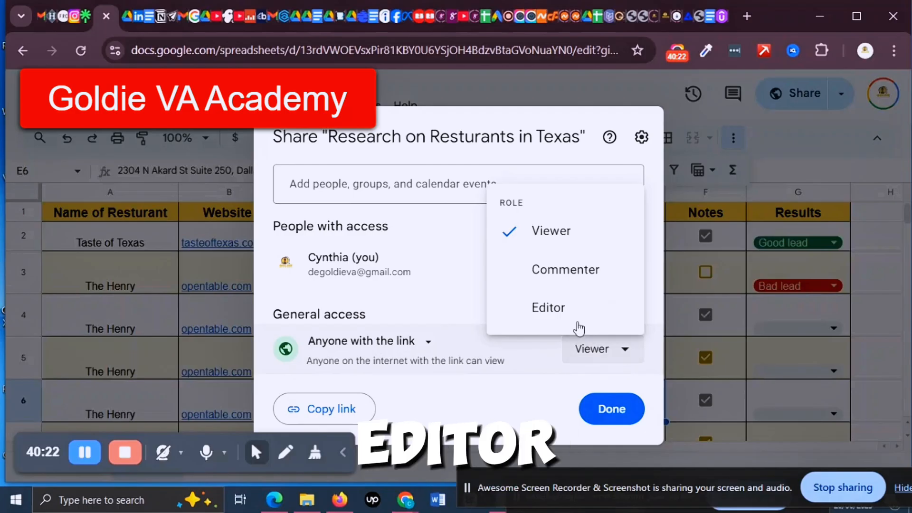
left_click(548, 308)
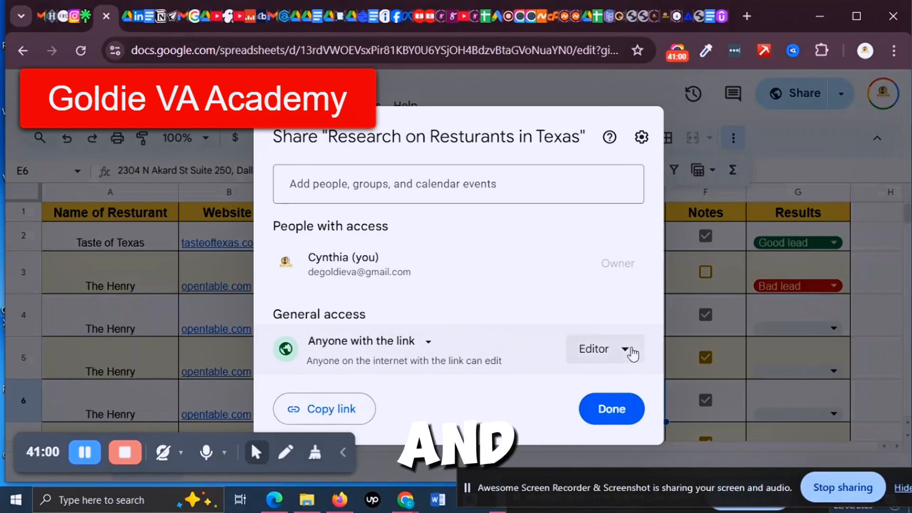
- Copy the spreadsheet's share link, finish sharing, and paste the link into cell A16 beside the orange note
left_click(320, 415)
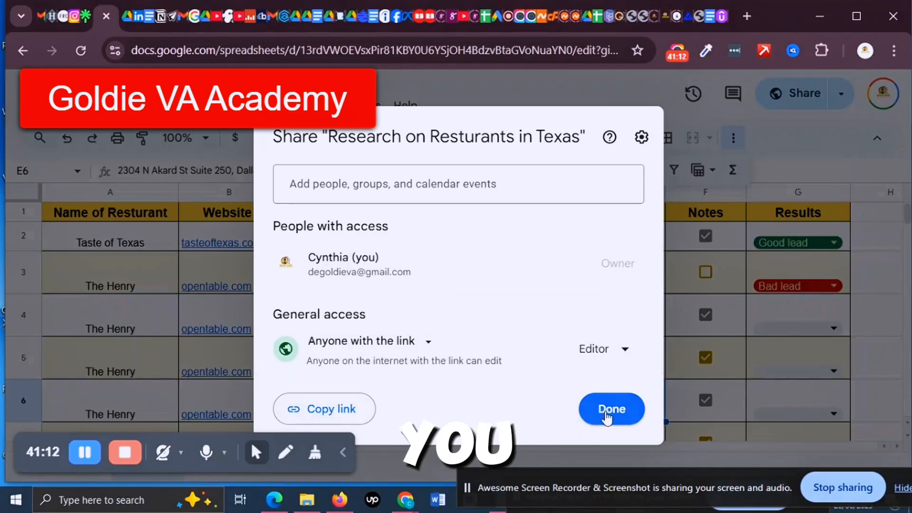
left_click(607, 417)
scroll(437, 386, "down", 5)
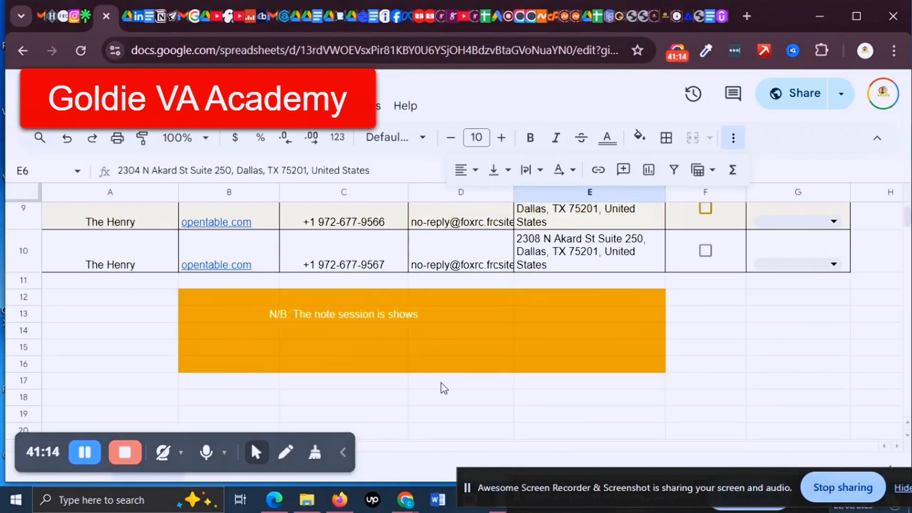
double_click(137, 372)
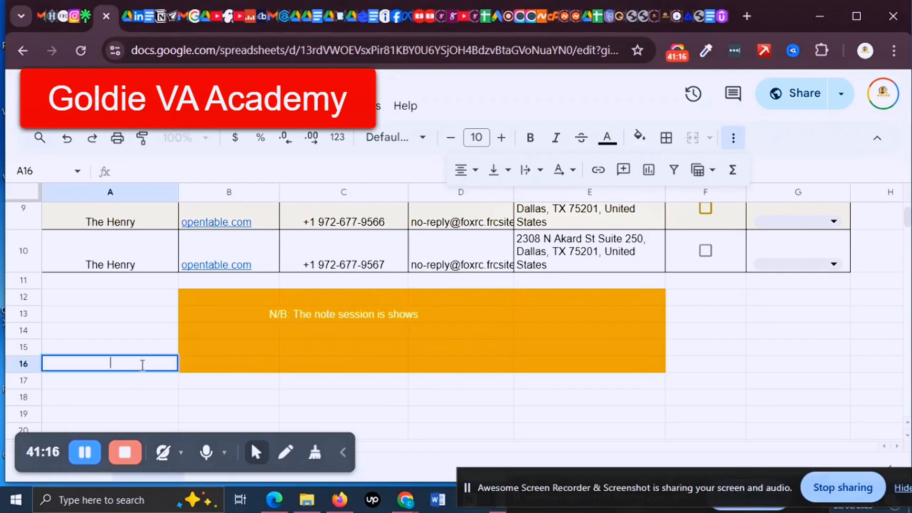
right_click(144, 369)
left_click(186, 261)
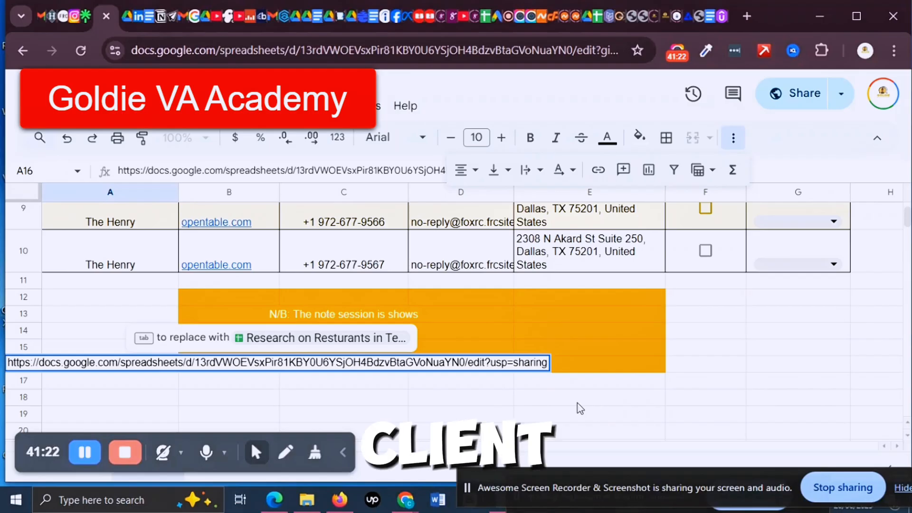
left_click(468, 383)
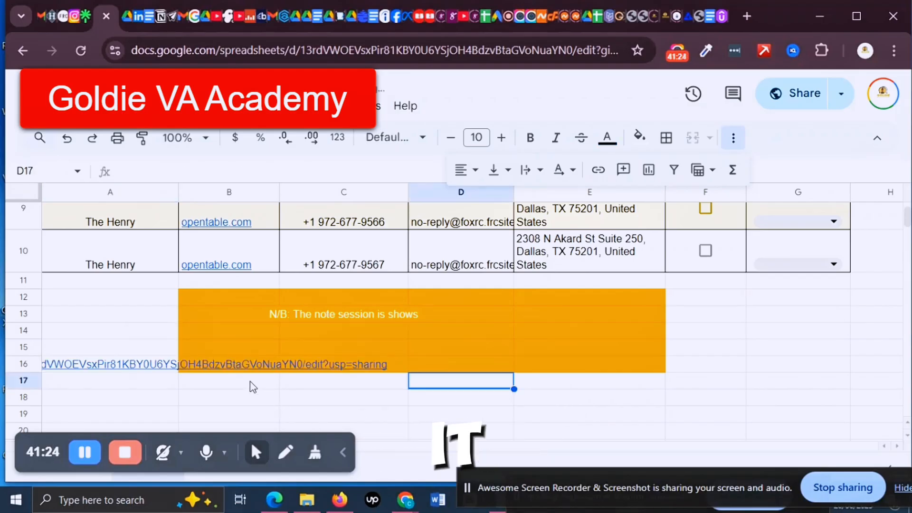
mouse_move(127, 367)
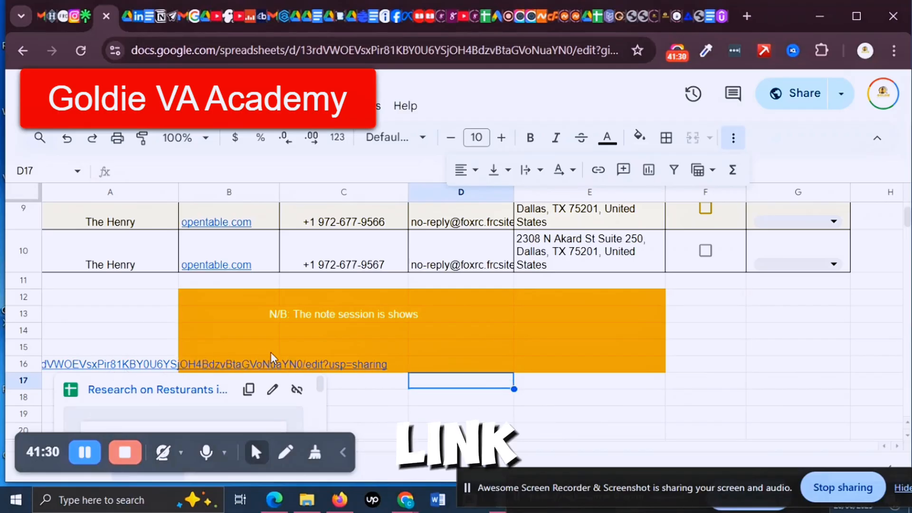
- Choose PDF (.pdf) as the download format for the spreadsheet and open its export settings
scroll(754, 428, "up", 4)
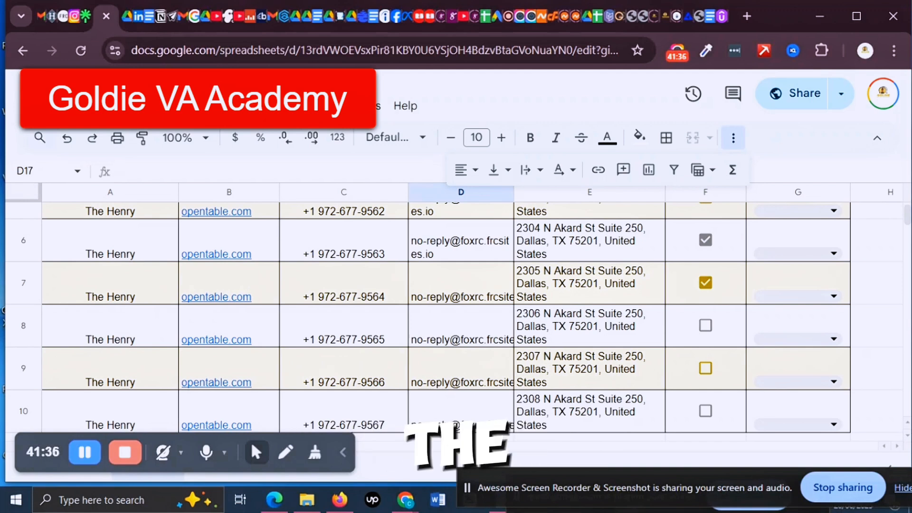
left_click(59, 106)
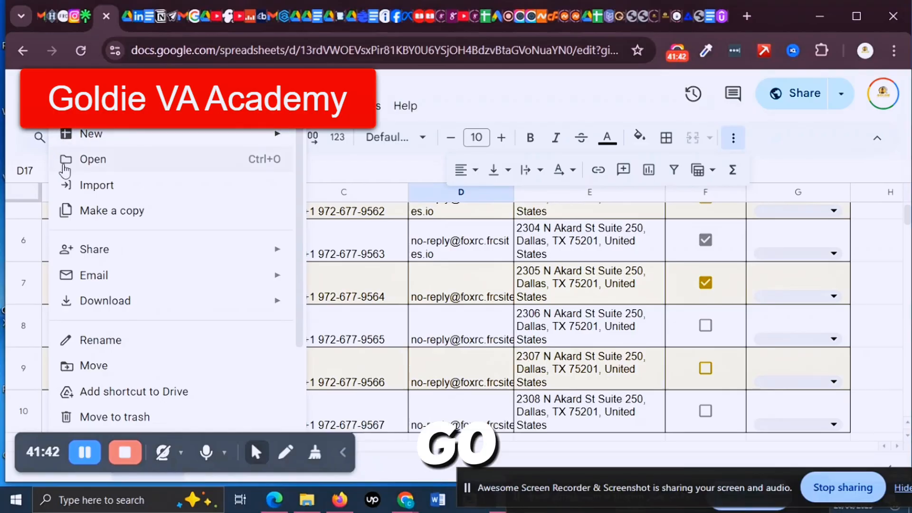
mouse_move(107, 309)
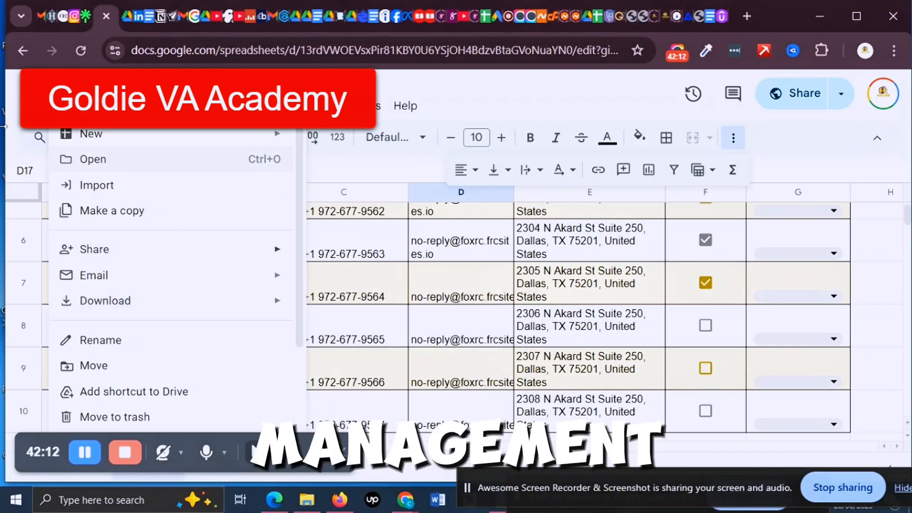
mouse_move(169, 312)
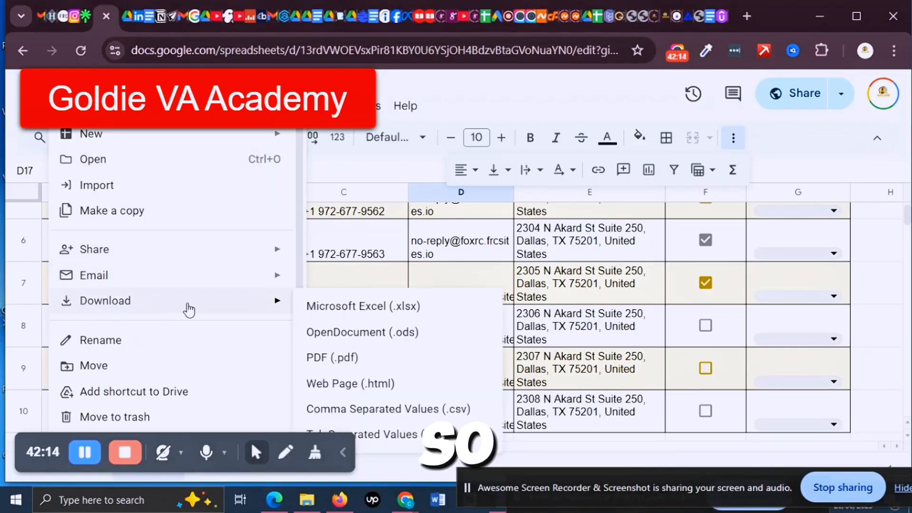
left_click(363, 368)
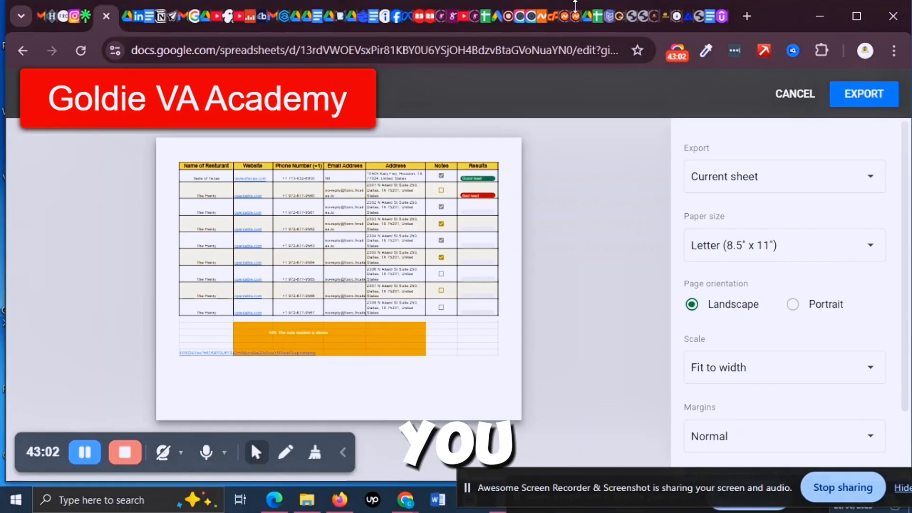
- Switch to the Google Meet call and stop presenting the screen
left_click(506, 16)
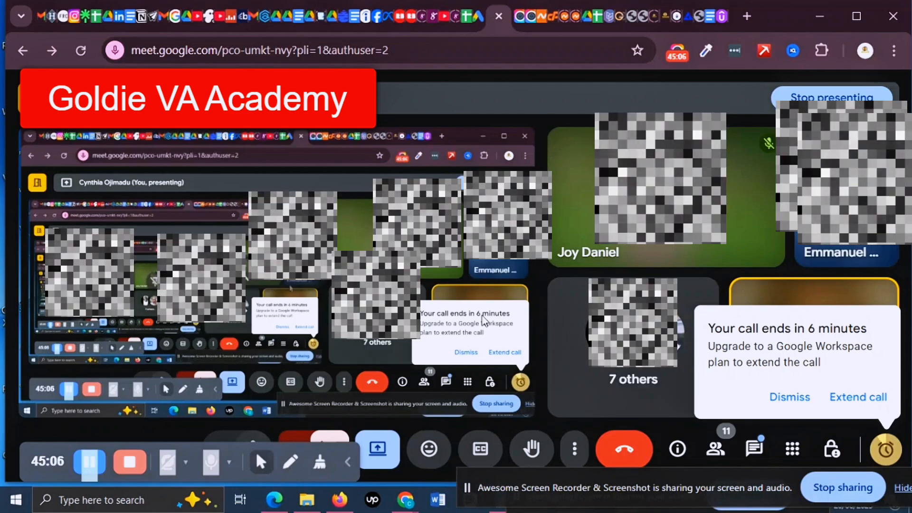
left_click(387, 450)
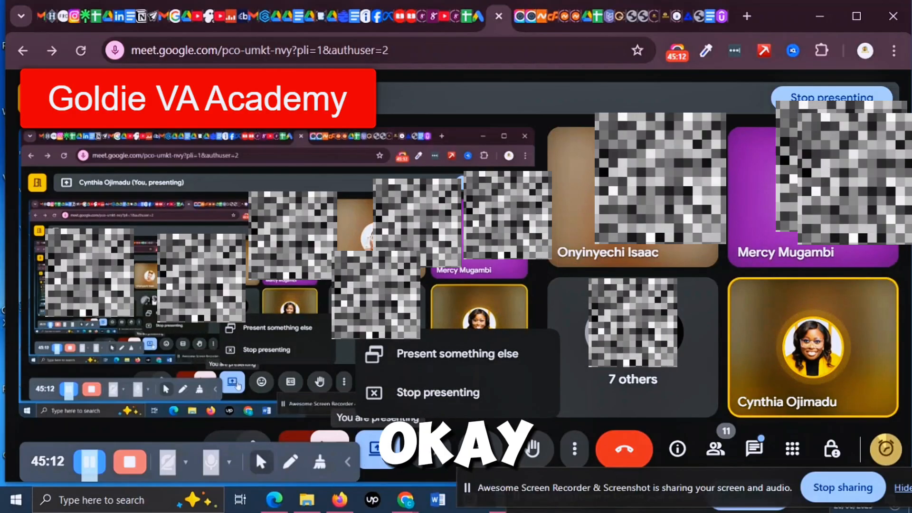
left_click(378, 464)
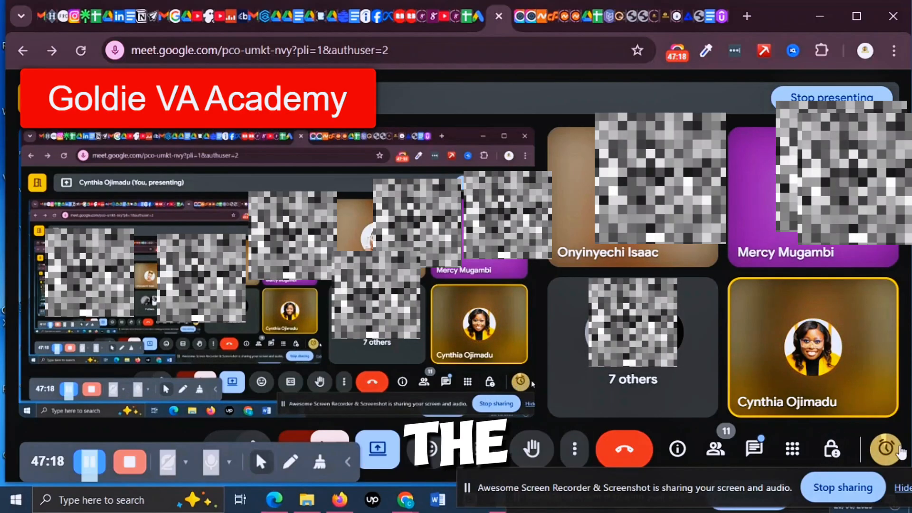
left_click(887, 451)
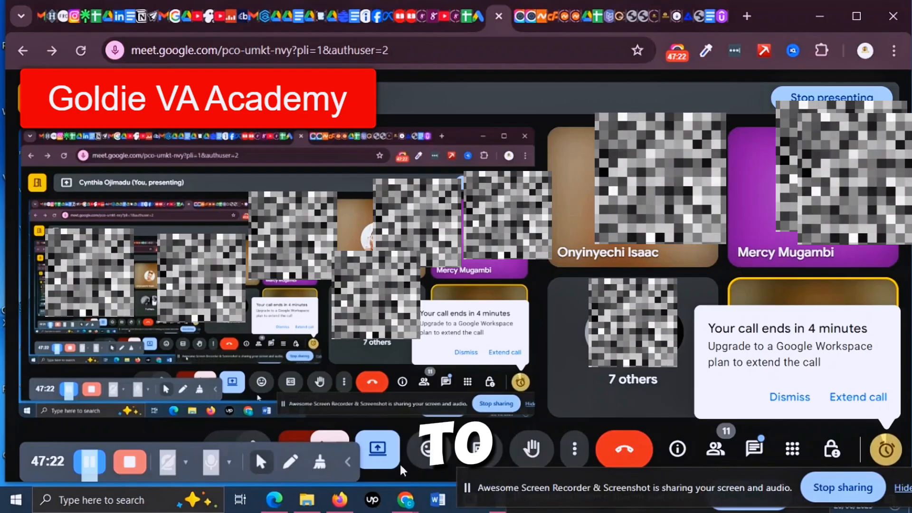
left_click(379, 453)
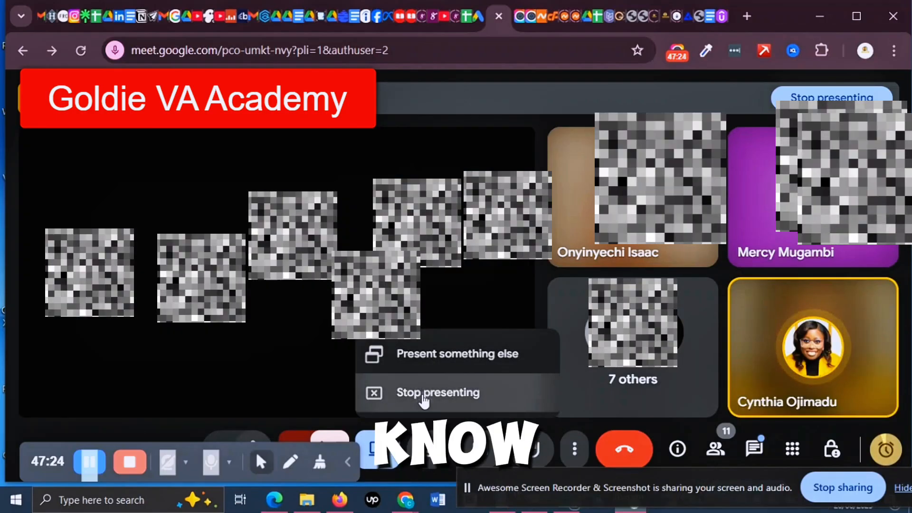
left_click(425, 394)
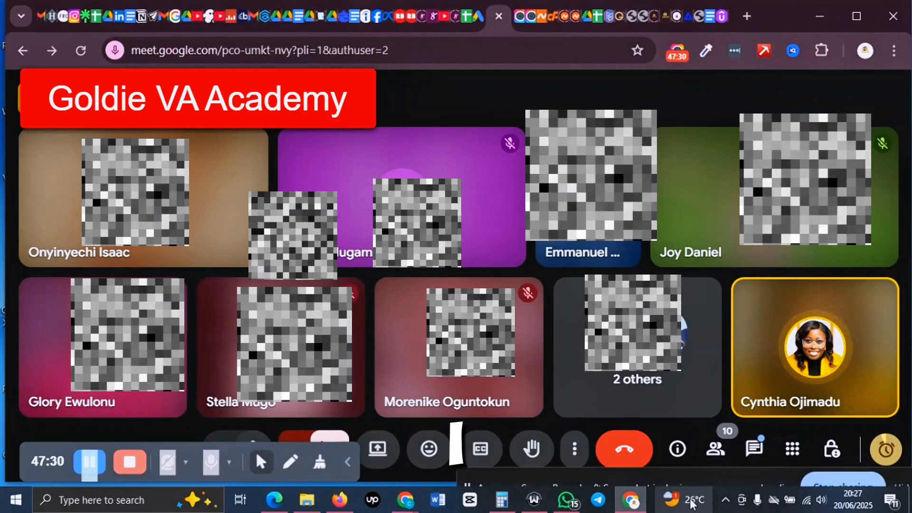
- Check how much time remains before the Meet call ends
left_click(674, 510)
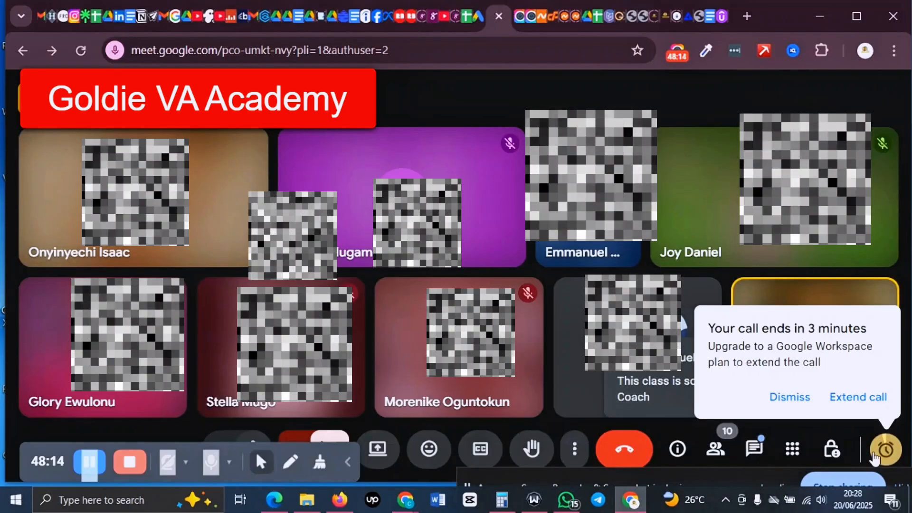
left_click(885, 457)
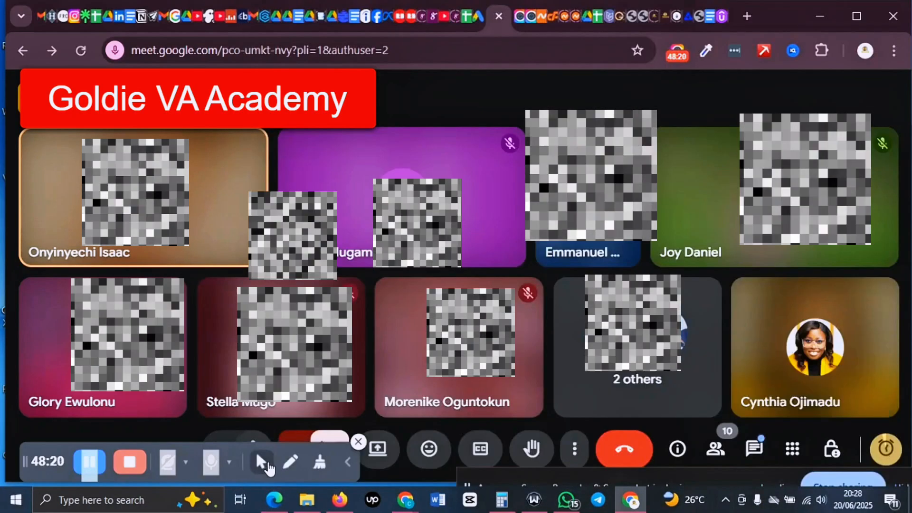
left_click(261, 463)
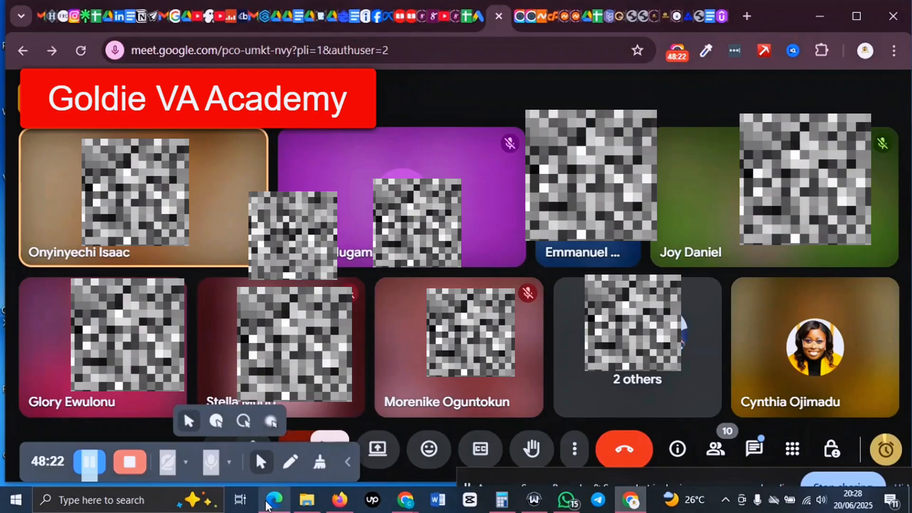
mouse_move(266, 503)
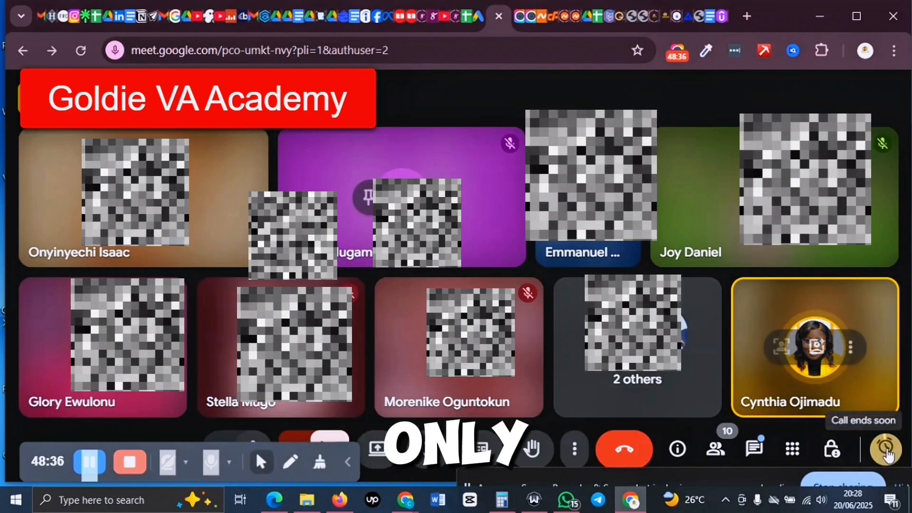
left_click(886, 452)
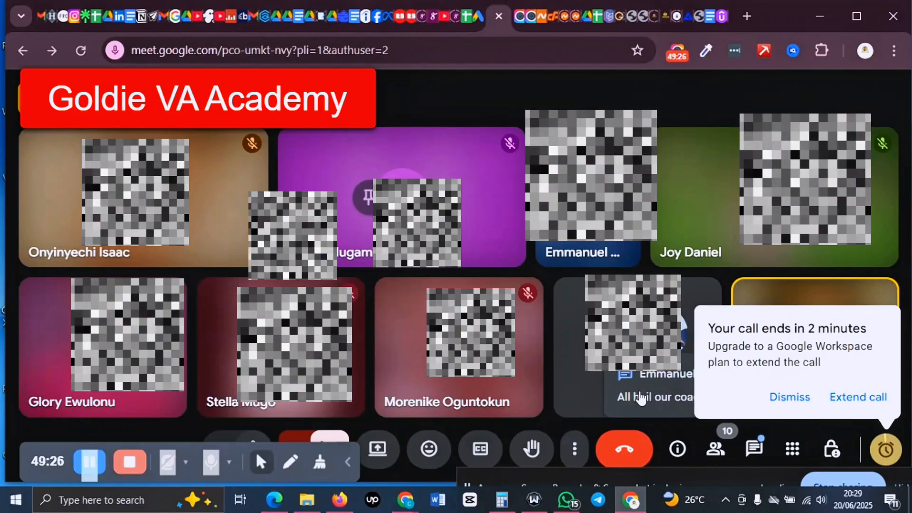
- Read the latest in-call chat message and dismiss the notice about the call ending
left_click(639, 389)
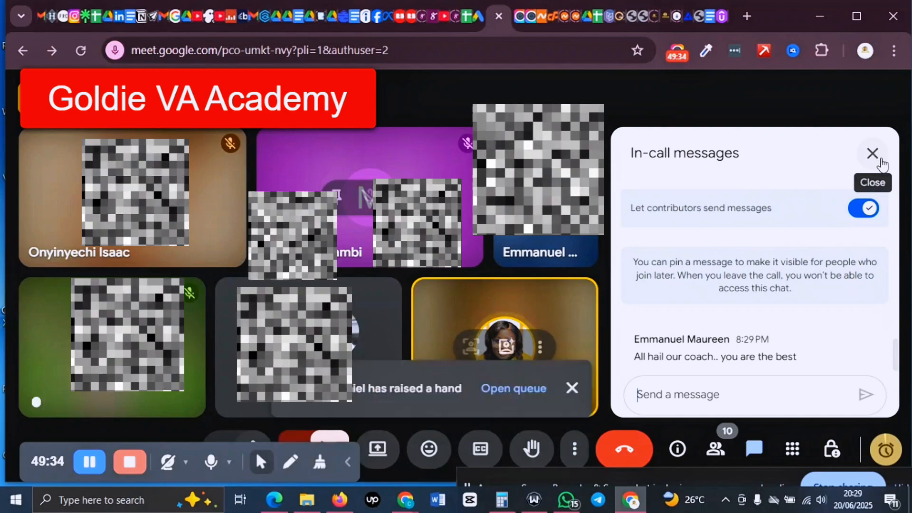
left_click(874, 167)
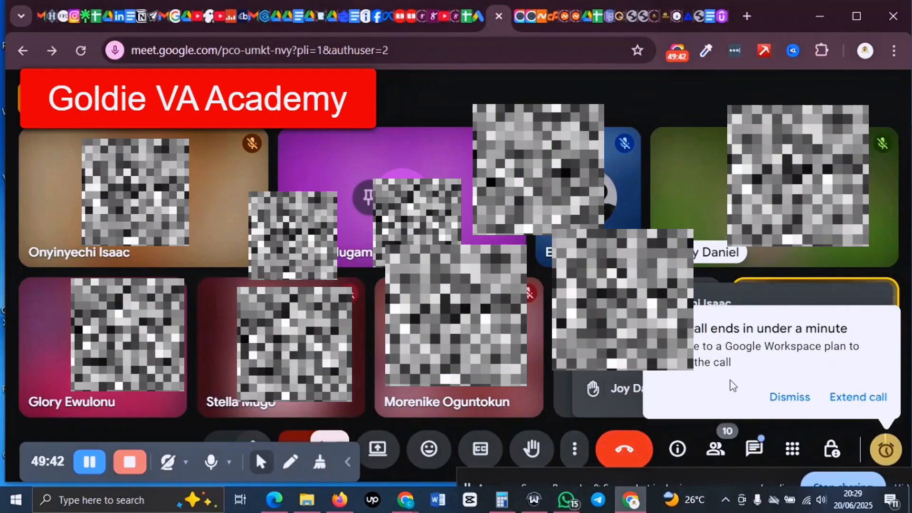
left_click(790, 399)
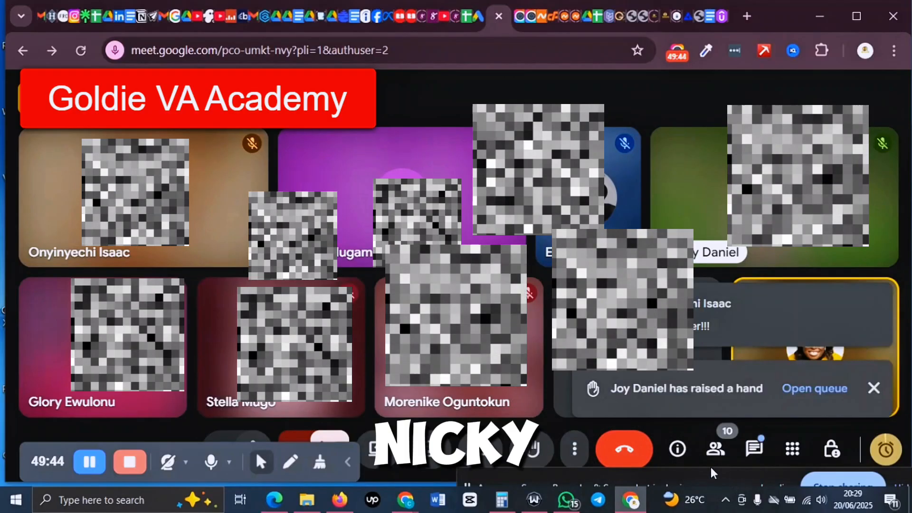